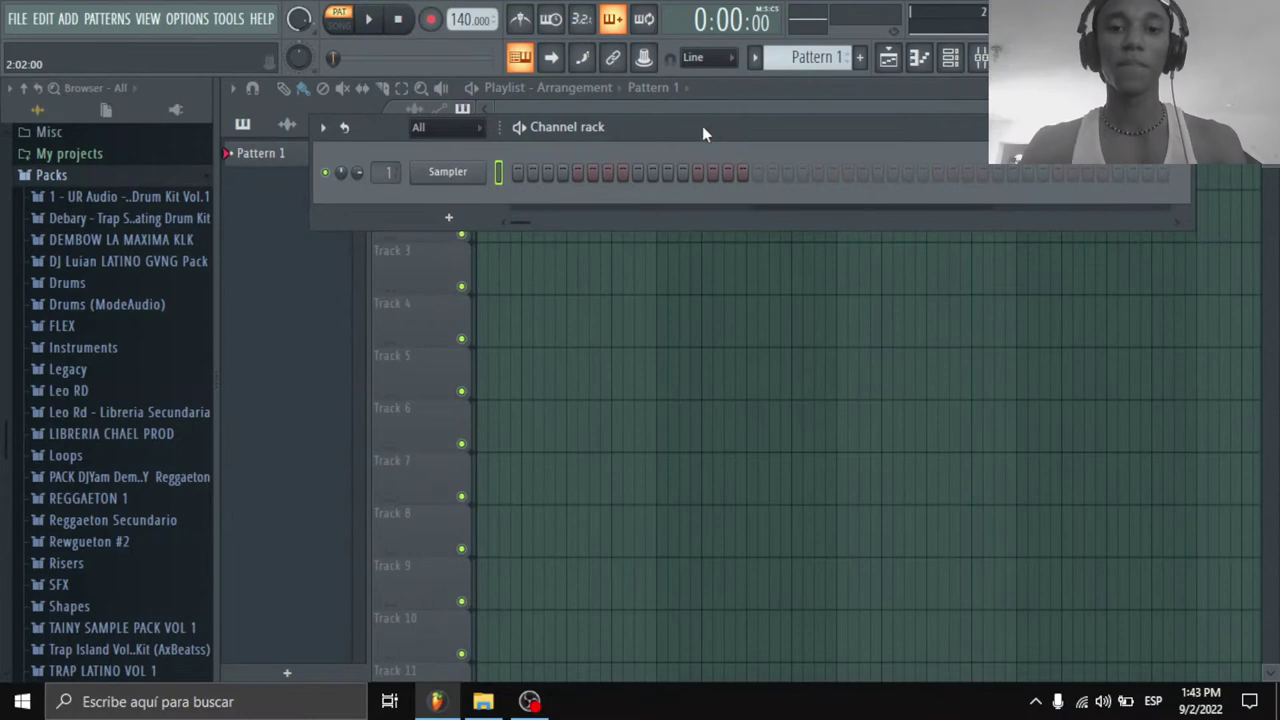
Step: Turn on the metronome, set the project tempo to 118 BPM and play the click to check it
left_click_drag(700, 130, 703, 89)
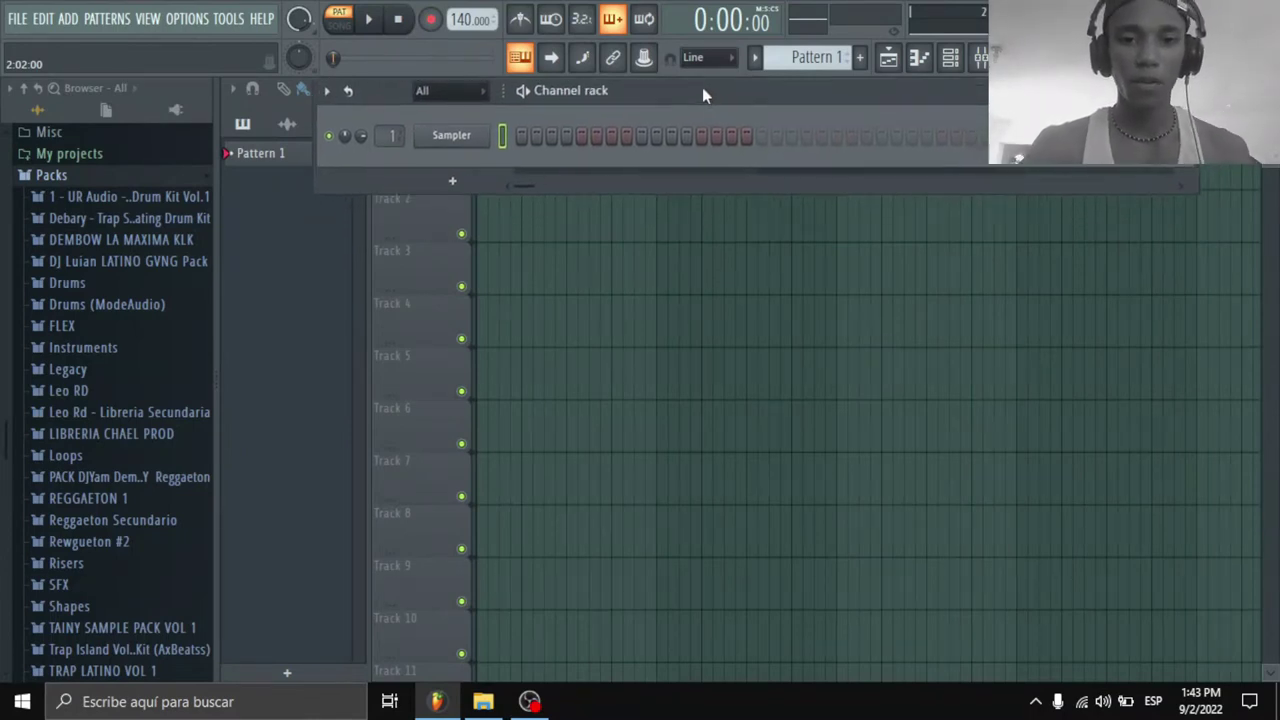
left_click(520, 19)
scroll(470, 20, "down", 4)
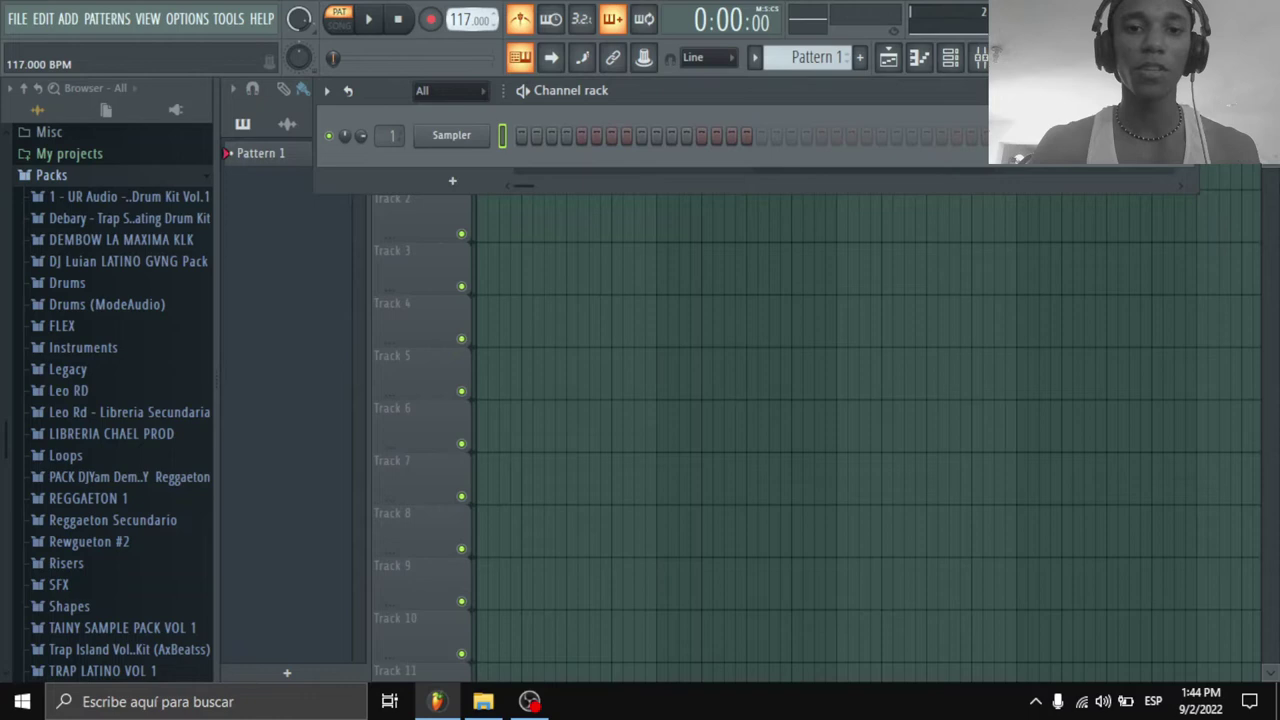
scroll(470, 20, "down", 1)
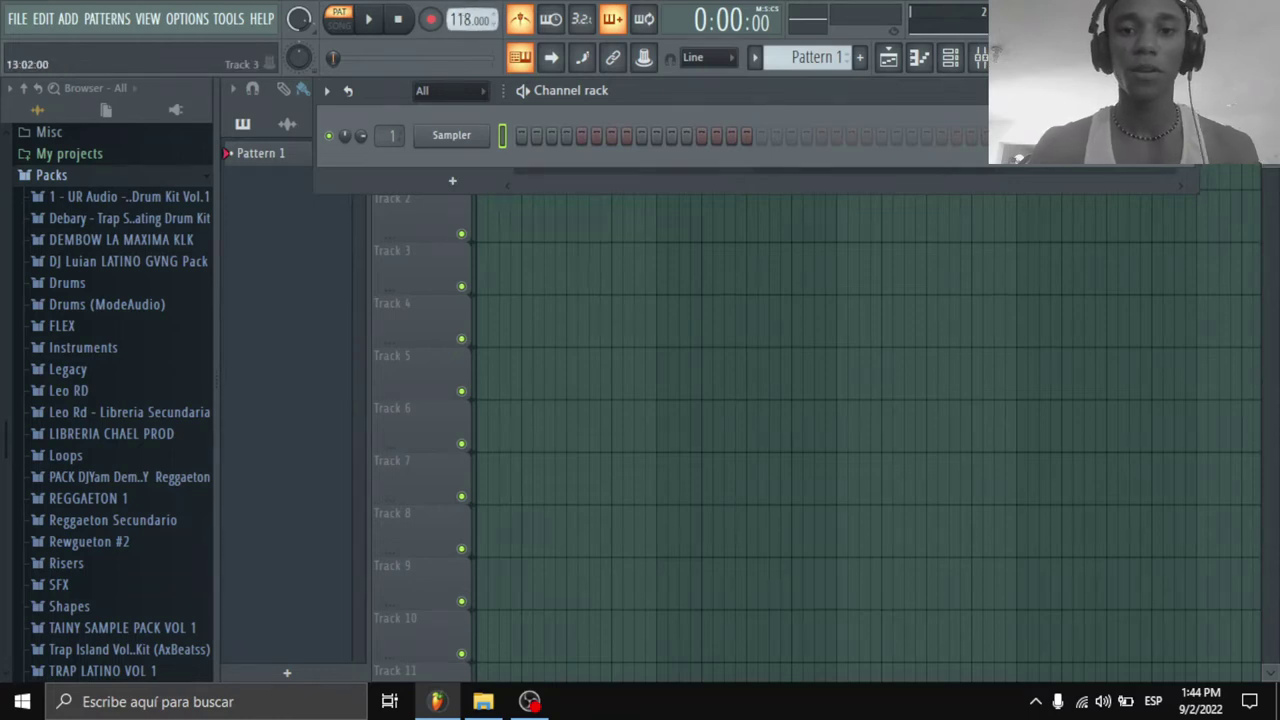
key("space")
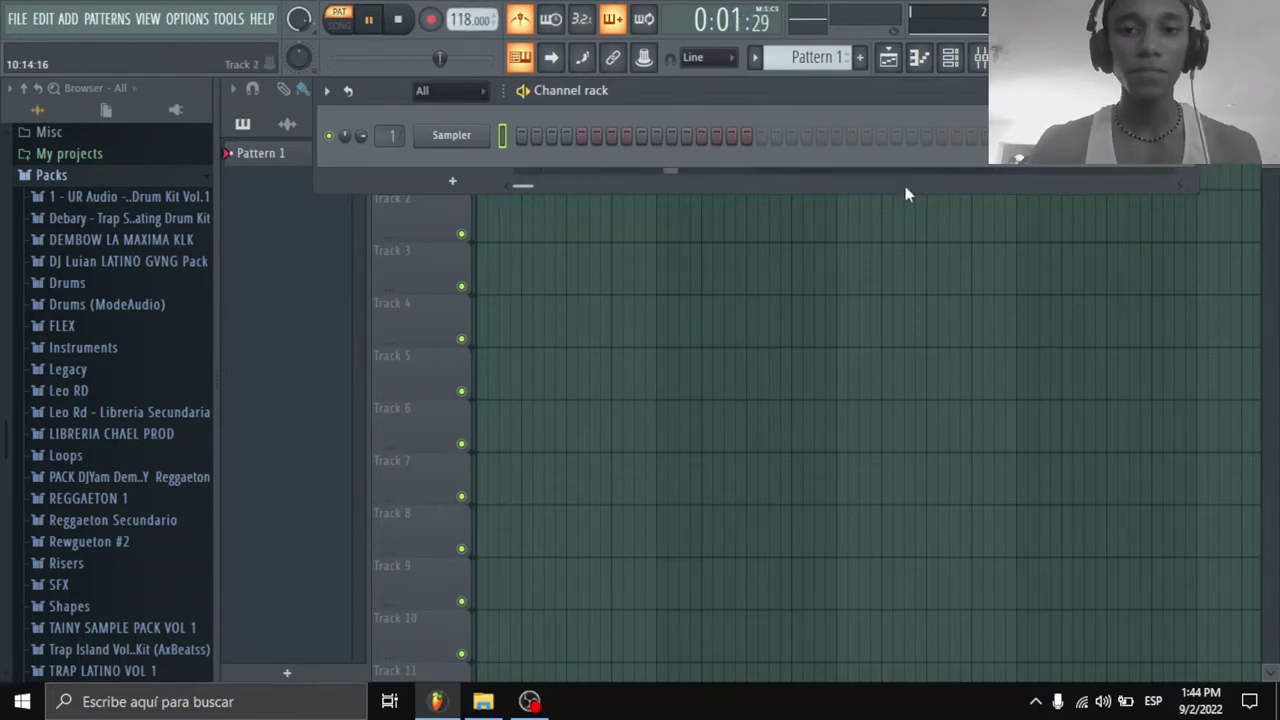
key("space")
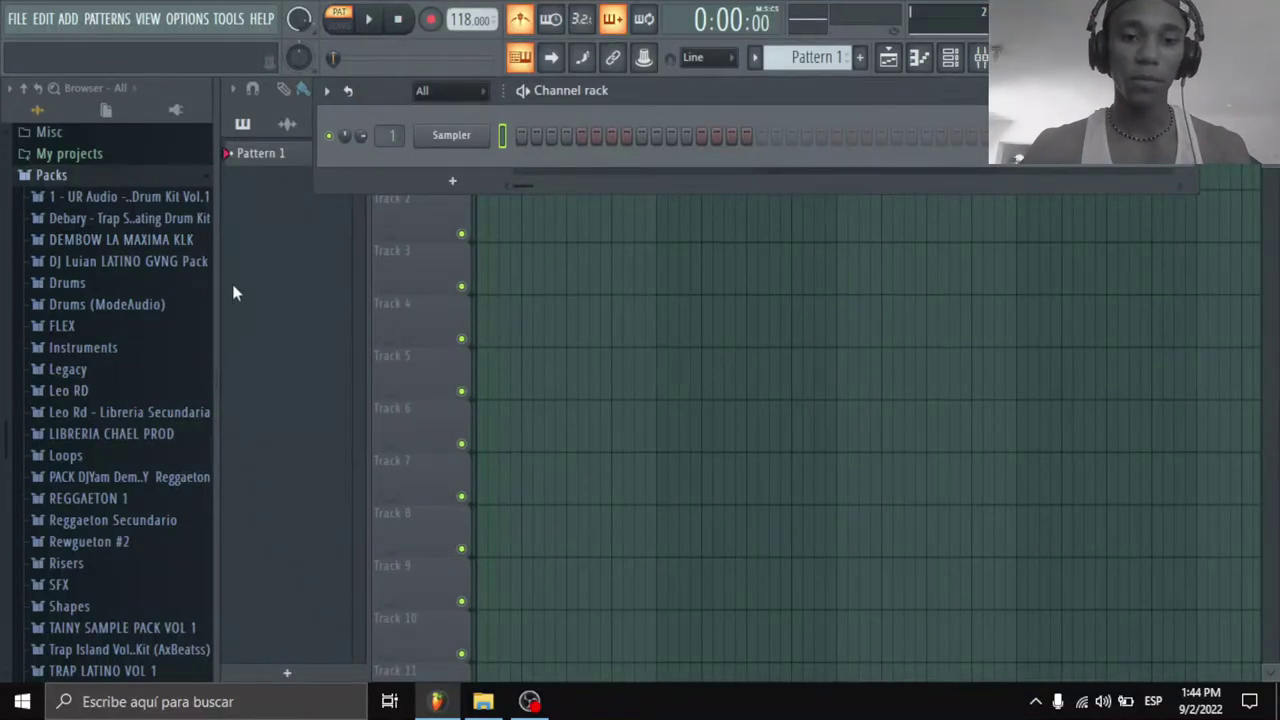
Step: Look through the kick samples in the 1 - UR Audio drum kit
left_click(135, 199)
left_click(135, 326)
left_click(122, 406)
left_click(90, 326)
scroll(118, 310, "down", 3)
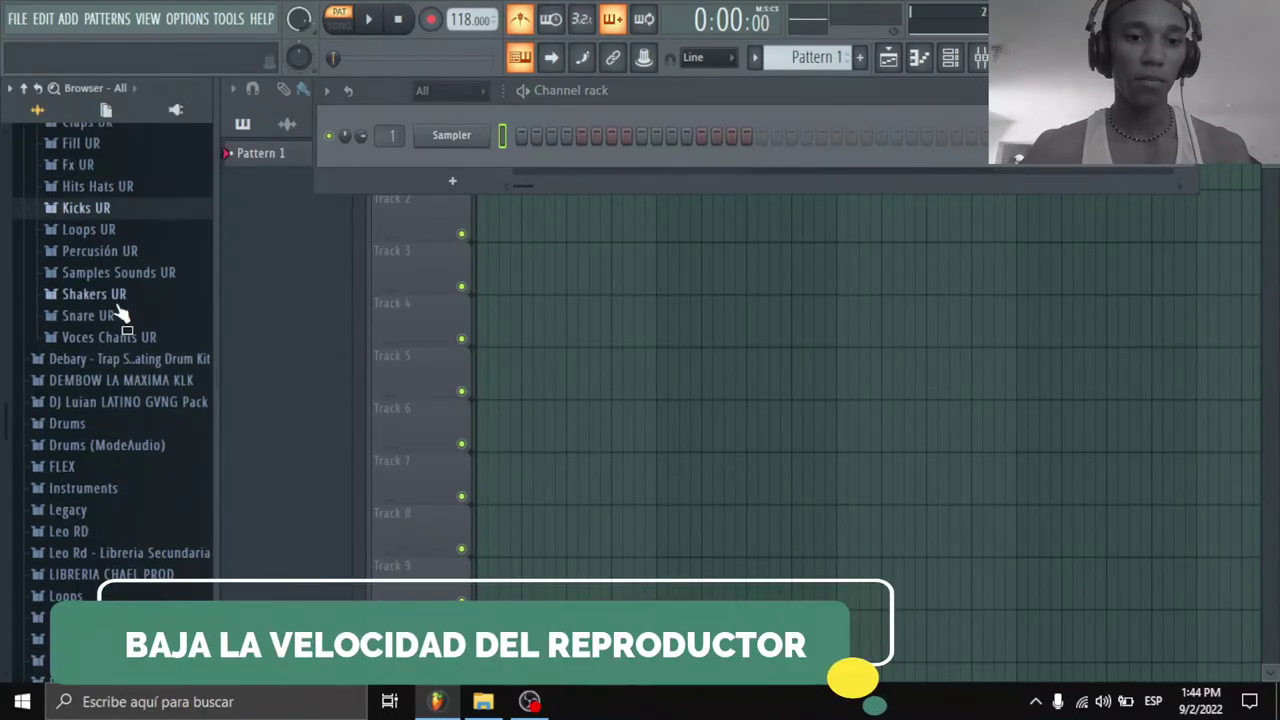
Step: Add the hihat la peluca sample from the Leo RD pack's Hi-Hats & Cymbals folder as a new channel
left_click(88, 297)
scroll(108, 328, "up", 1)
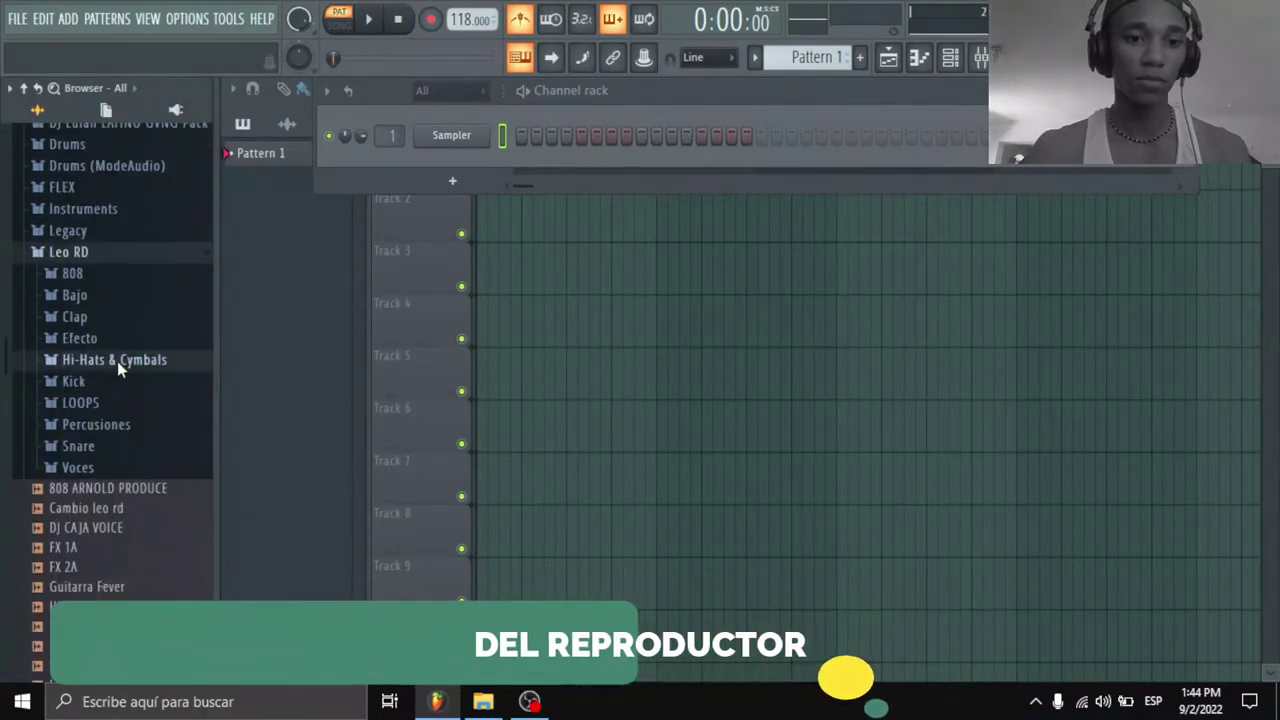
left_click(118, 362)
left_click_drag(108, 396, 450, 165)
left_click(180, 214)
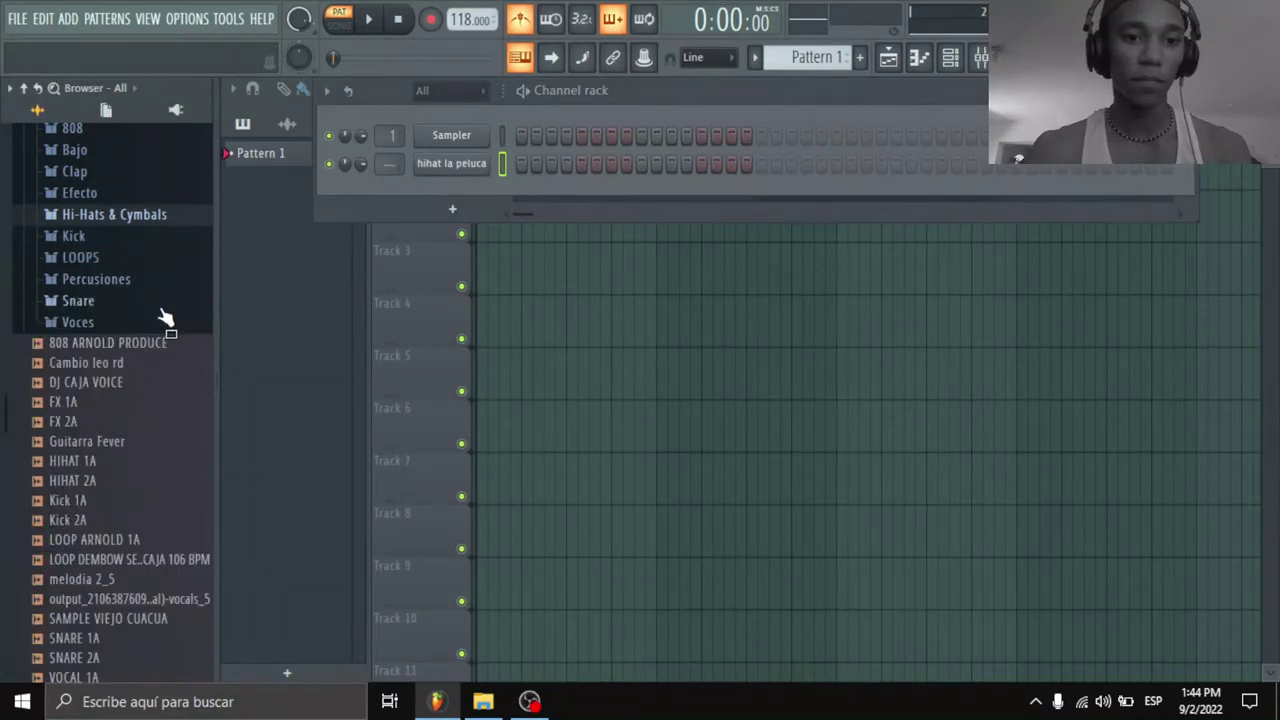
Step: Unassign the Sampler channel's mixer track and add sample 1 from the Leo RD Snare folder as a new channel
scroll(140, 340, "up", 2)
left_click_drag(390, 136, 390, 152)
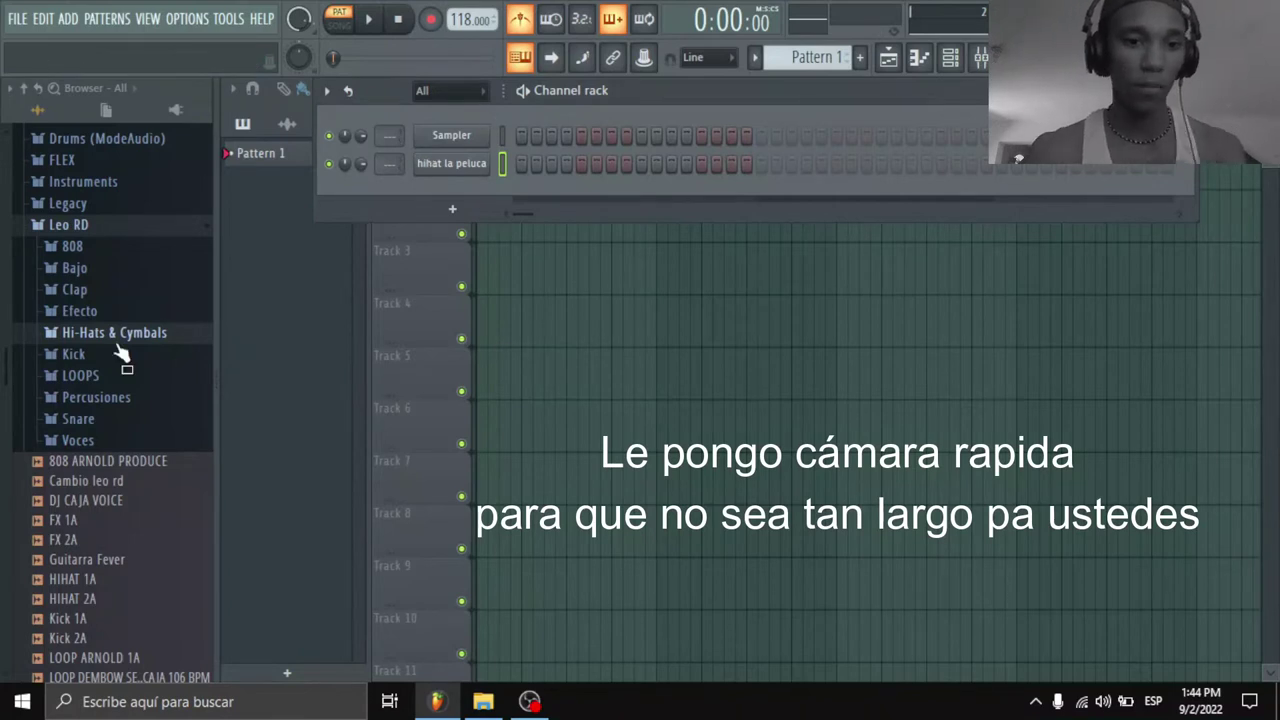
left_click(100, 420)
left_click(100, 202)
left_click_drag(103, 206, 450, 205)
Step: Find the RAP 1 folder in the TRAP Y RAP DJ CAJA sample pack and expand it
left_click(110, 278)
left_click(112, 303)
scroll(108, 214, "up", 3)
left_click(105, 400)
scroll(104, 408, "down", 7)
scroll(103, 487, "down", 3)
left_click(100, 455)
left_click(95, 497)
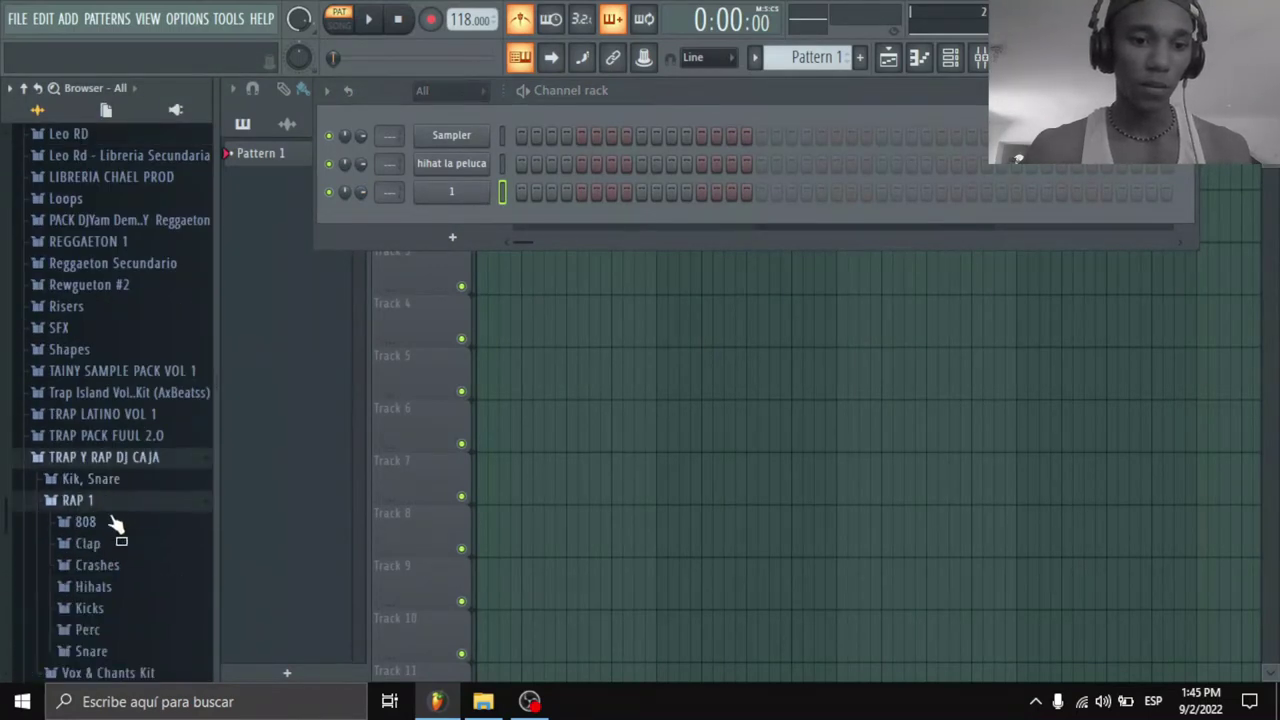
Step: Audition the 808 samples in the RAP 1 folder and add 808 (18) as a new channel
left_click(108, 520)
key("Down")
key("Down")
key("Down")
key("Down")
key("Down")
key("Down")
key("Down")
key("Down")
key("Down")
key("Down")
key("Down")
key("Down")
key("Down")
key("Down")
key("Down")
scroll(124, 330, "down", 4)
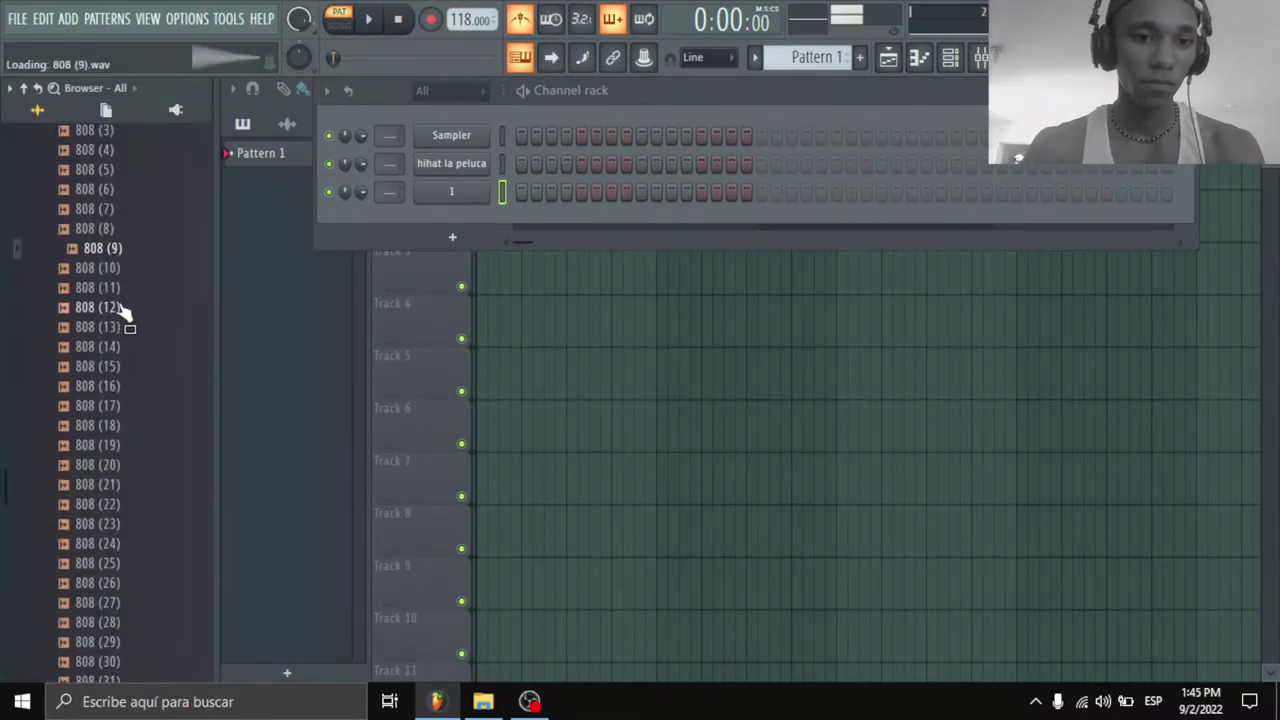
left_click_drag(110, 425, 440, 222)
left_click(502, 135)
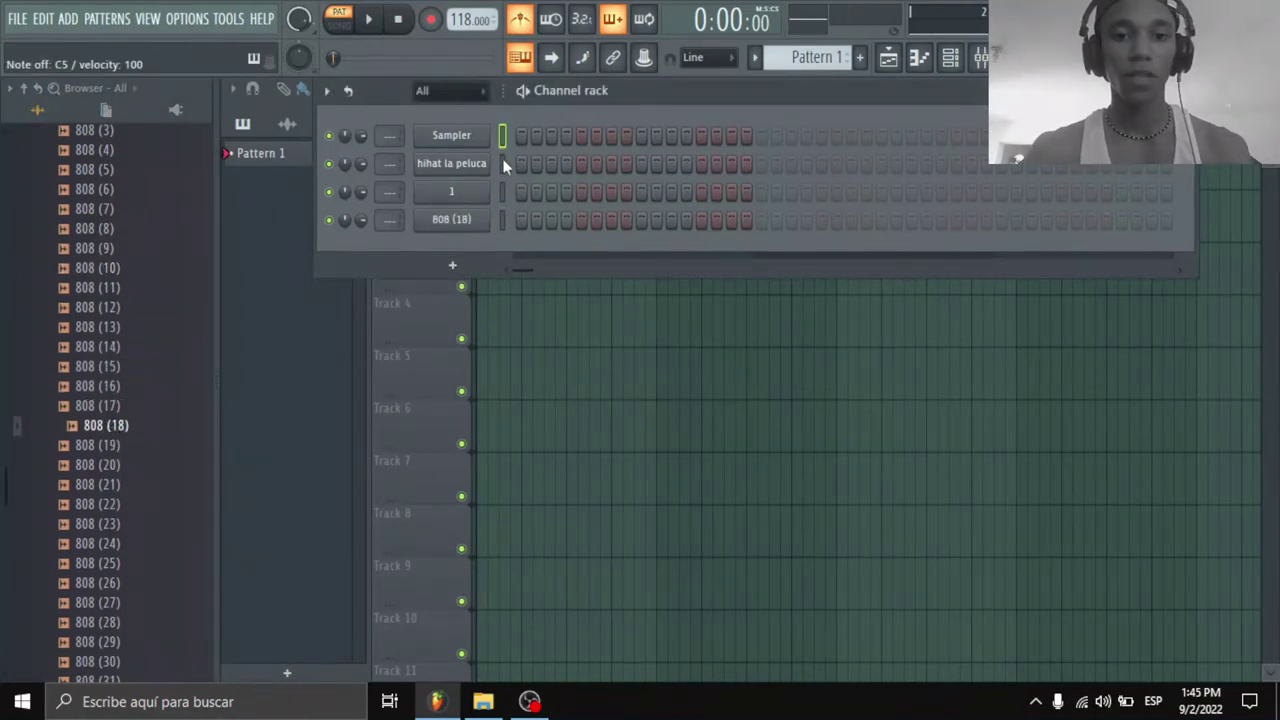
left_click(503, 222)
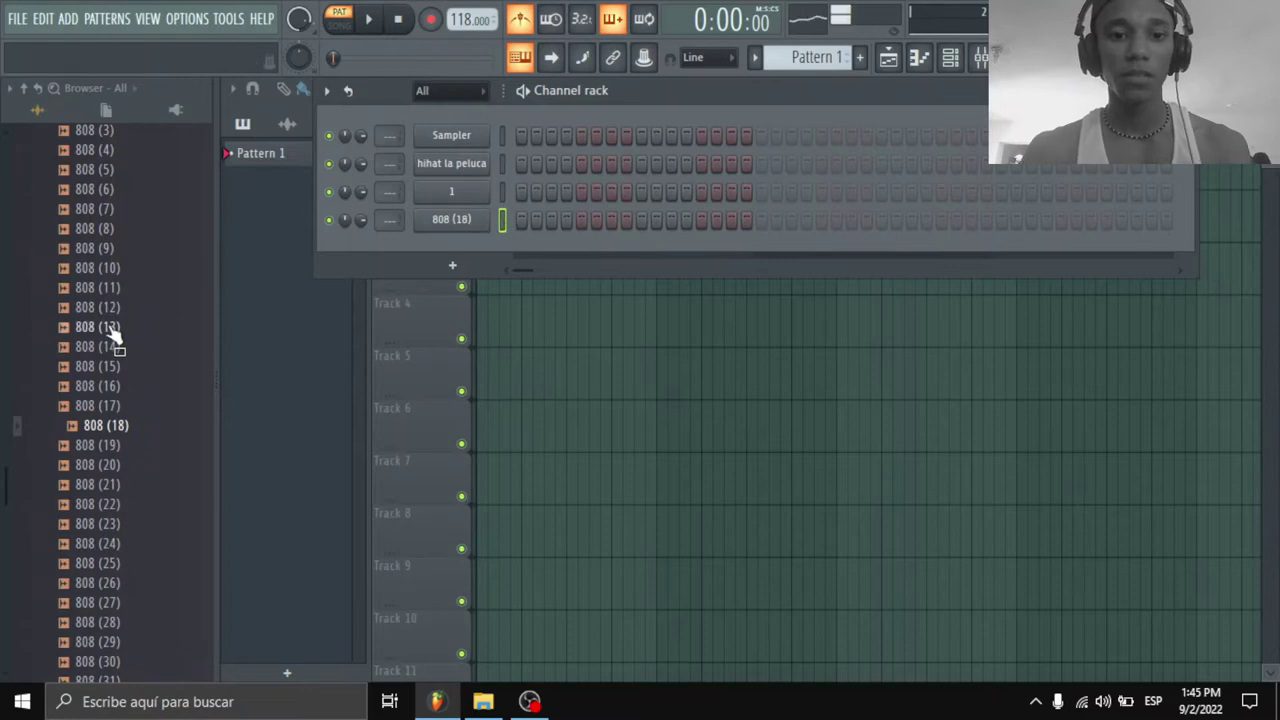
Step: Audition the percussion samples in the RAP 1 folder, from Perc (1) up to Perc (33)
scroll(112, 332, "up", 4)
left_click(98, 310)
left_click(118, 416)
left_click(115, 437)
key("Down")
key("Down")
key("Down")
key("Down")
key("Down")
key("Down")
key("Down")
key("Down")
key("Down")
key("Down")
key("Down")
key("Down")
key("Down")
key("Down")
key("Down")
key("Down")
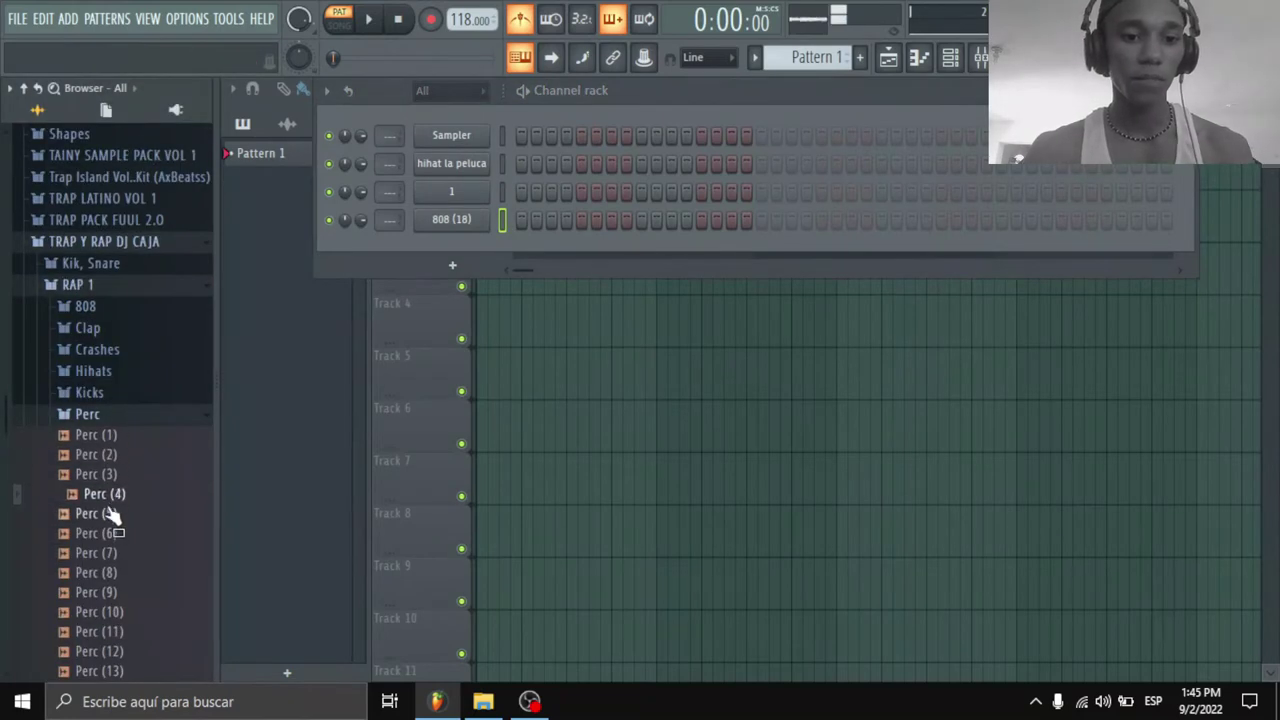
key("Down")
key("Down")
key("Down")
key("Down")
key("Down")
key("Down")
key("Down")
key("Down")
key("Down")
key("Down")
key("Down")
key("Down")
key("Down")
key("Down")
key("Down")
key("Down")
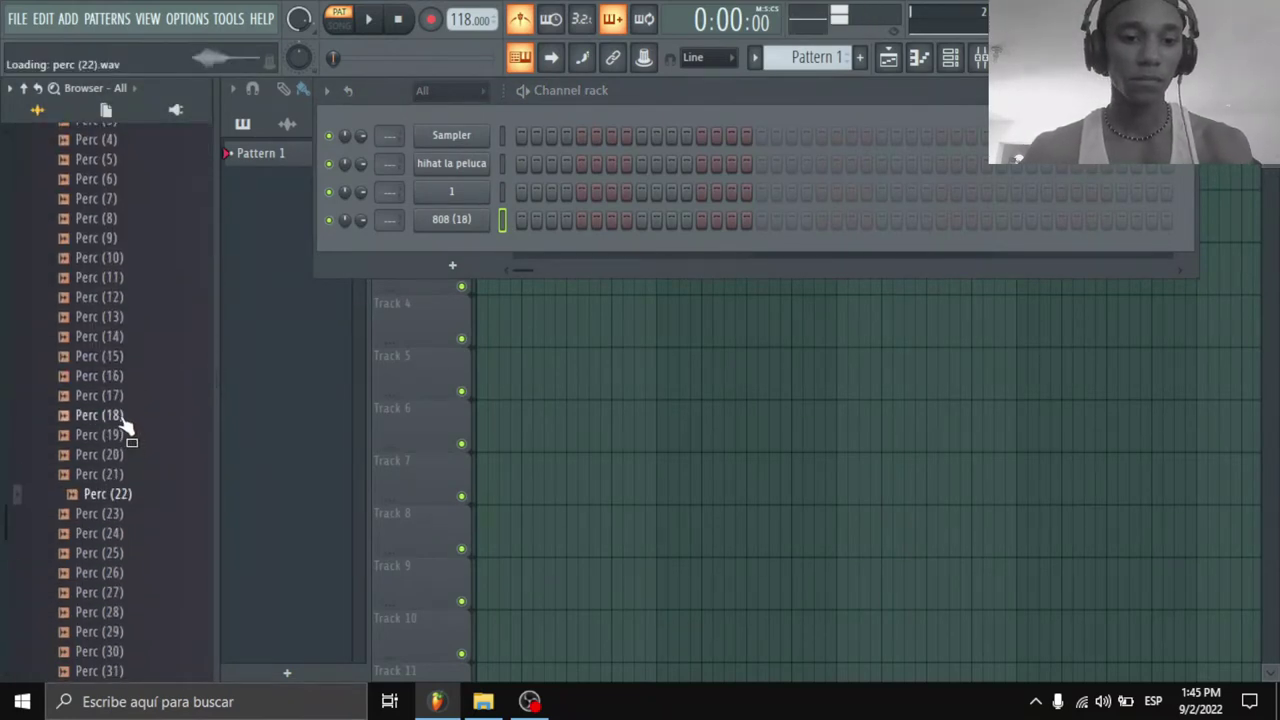
scroll(135, 398, "down", 3)
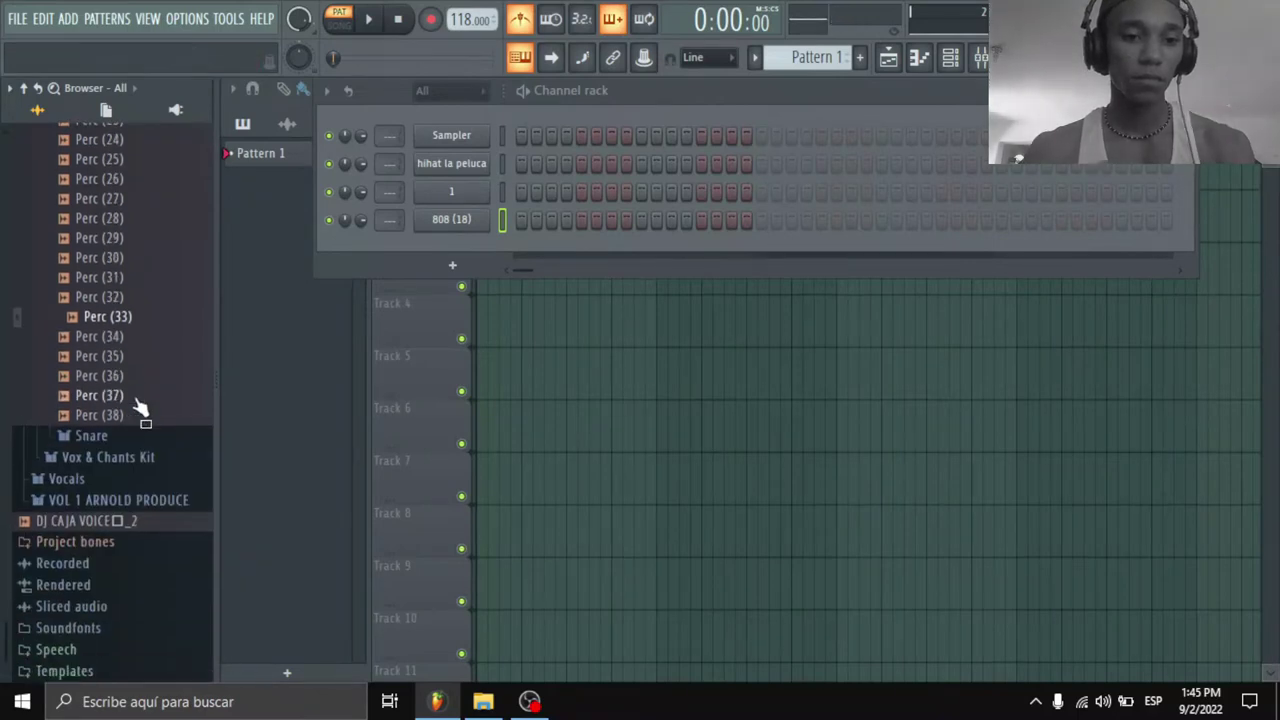
Step: Audition the snare samples in the RAP 1 folder one after another
left_click(114, 436)
left_click(126, 458)
key("Down")
key("Down")
key("Down")
key("Down")
key("Down")
key("Down")
key("Down")
key("Down")
key("Down")
key("Down")
key("Down")
key("Down")
key("Down")
key("Down")
key("Down")
key("Down")
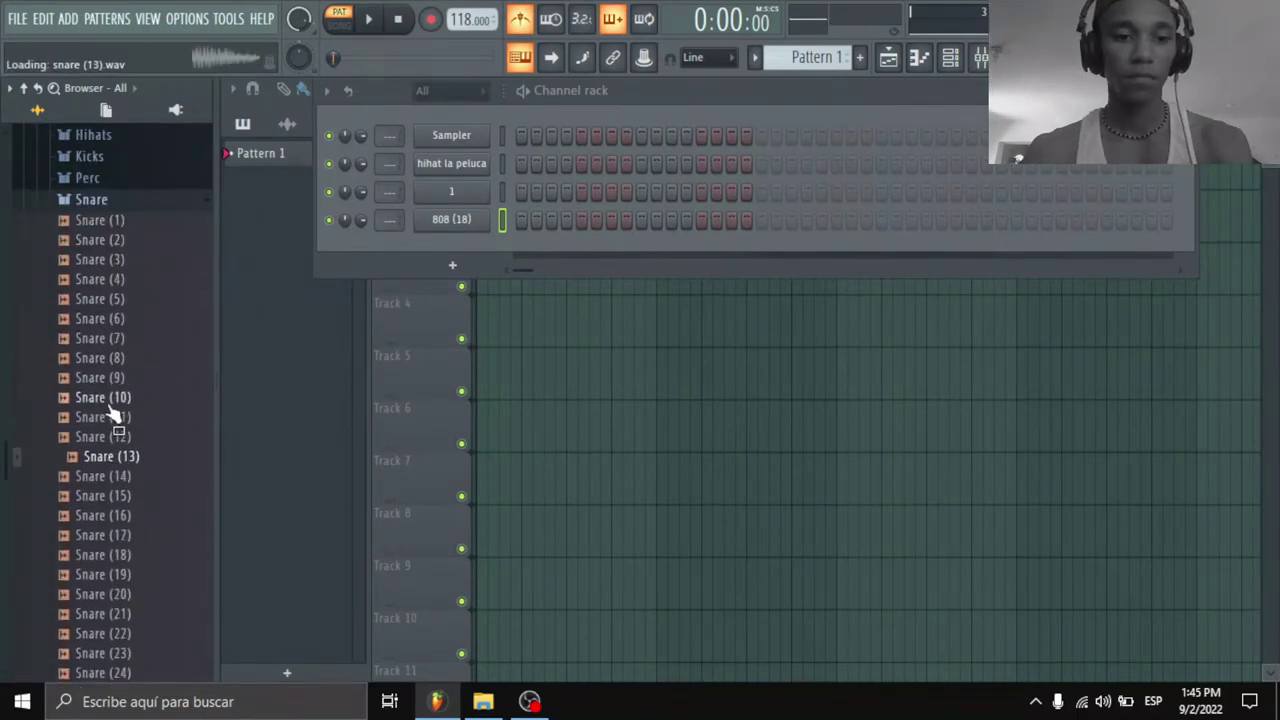
Step: Select all four channels, route them to mixer tracks 1 to 4 and check the assignment in the mixer
left_click(502, 134, "shift")
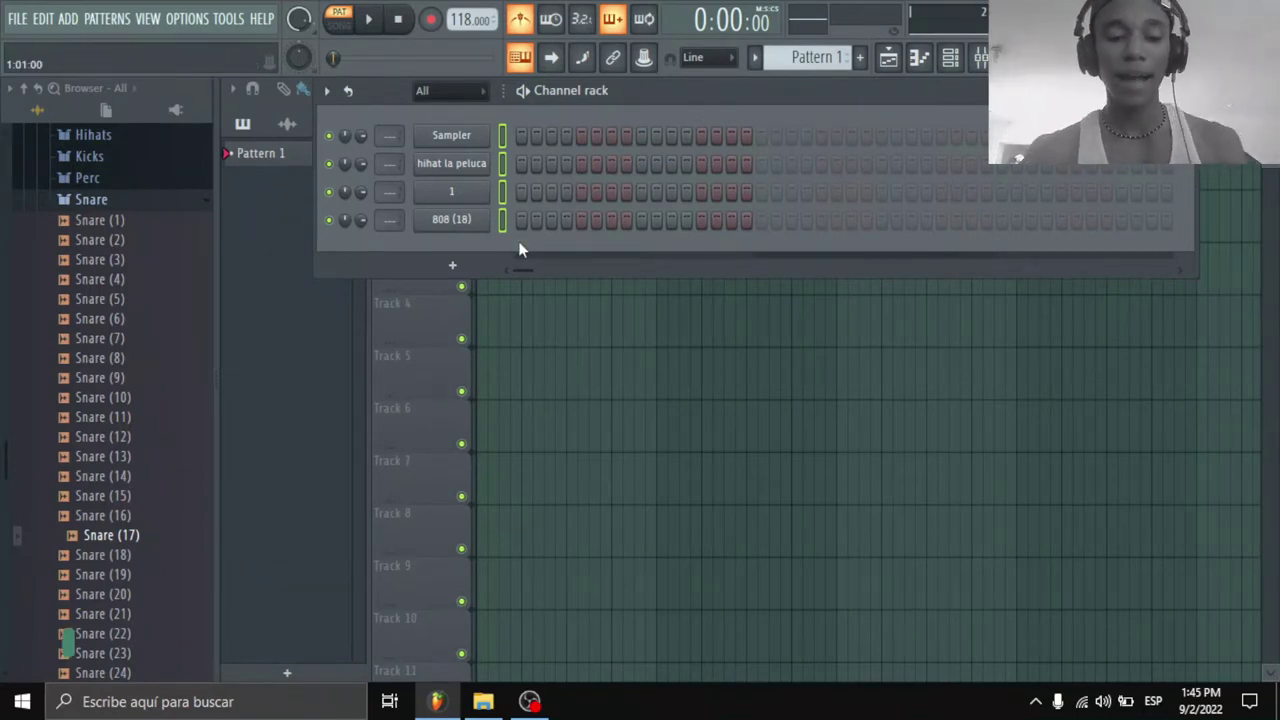
key("ctrl+l")
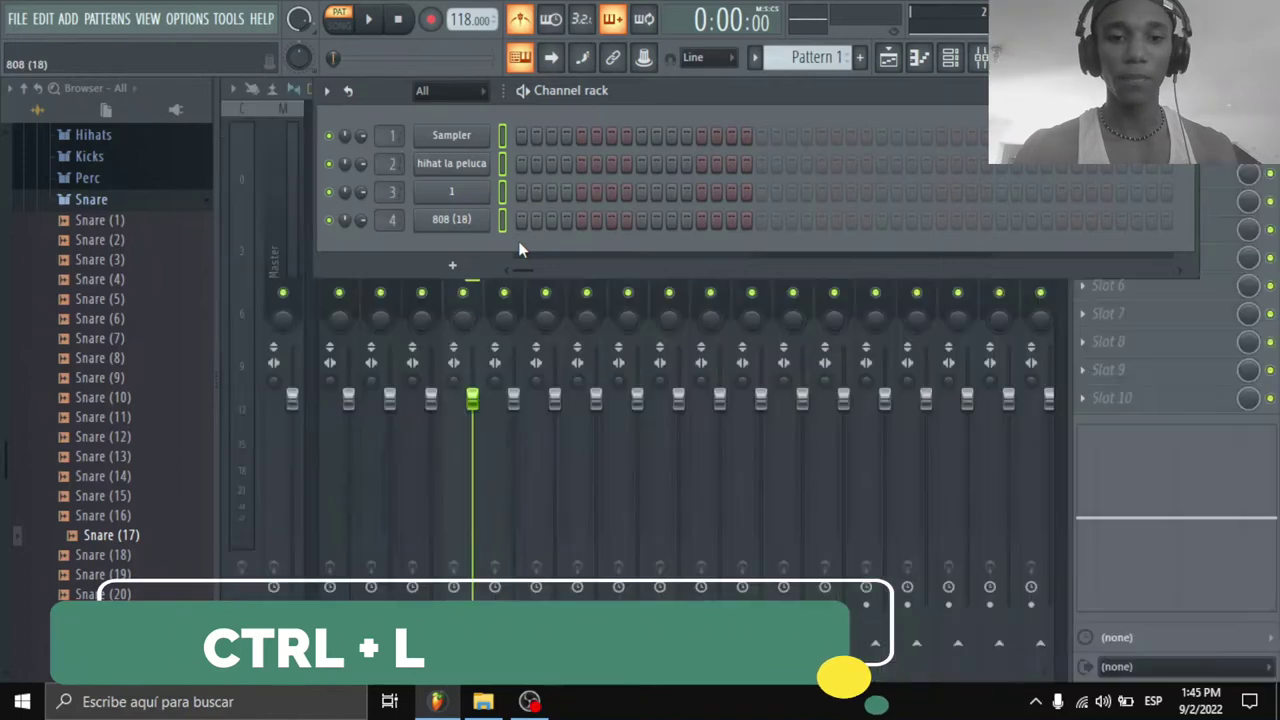
left_click(981, 58)
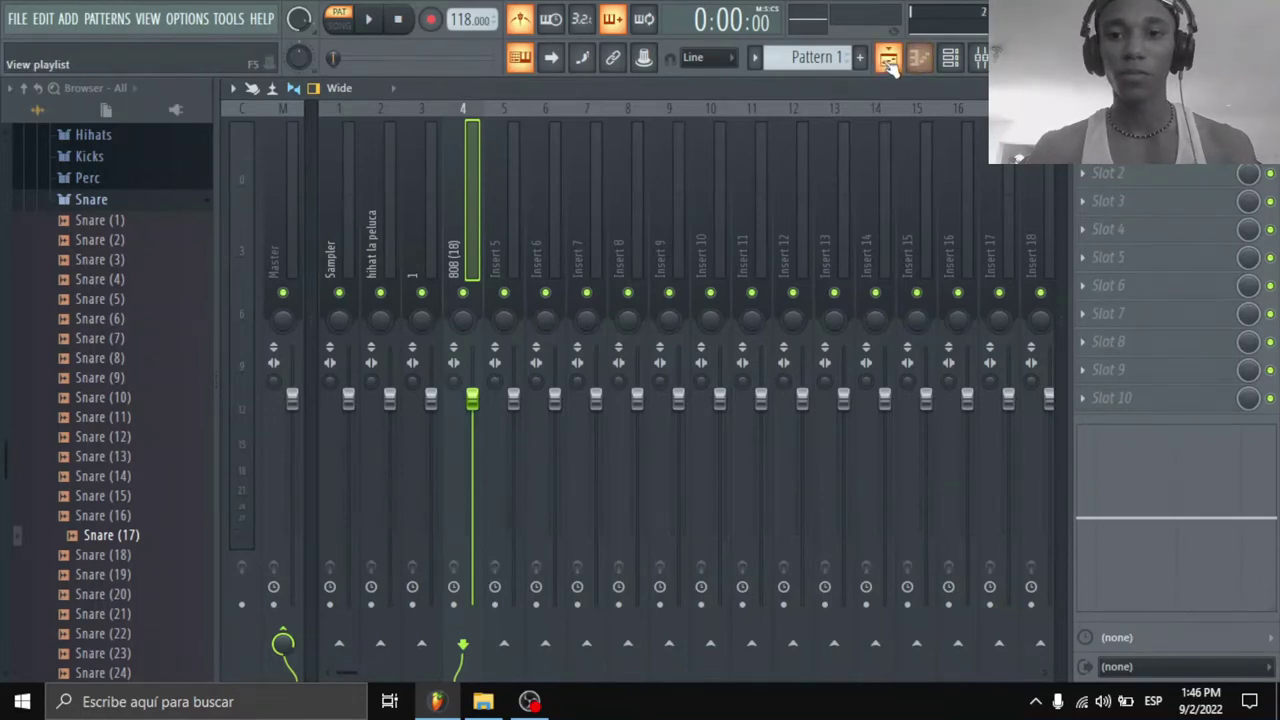
Step: Rename Pattern 1 as LOOP 1
left_click(756, 60)
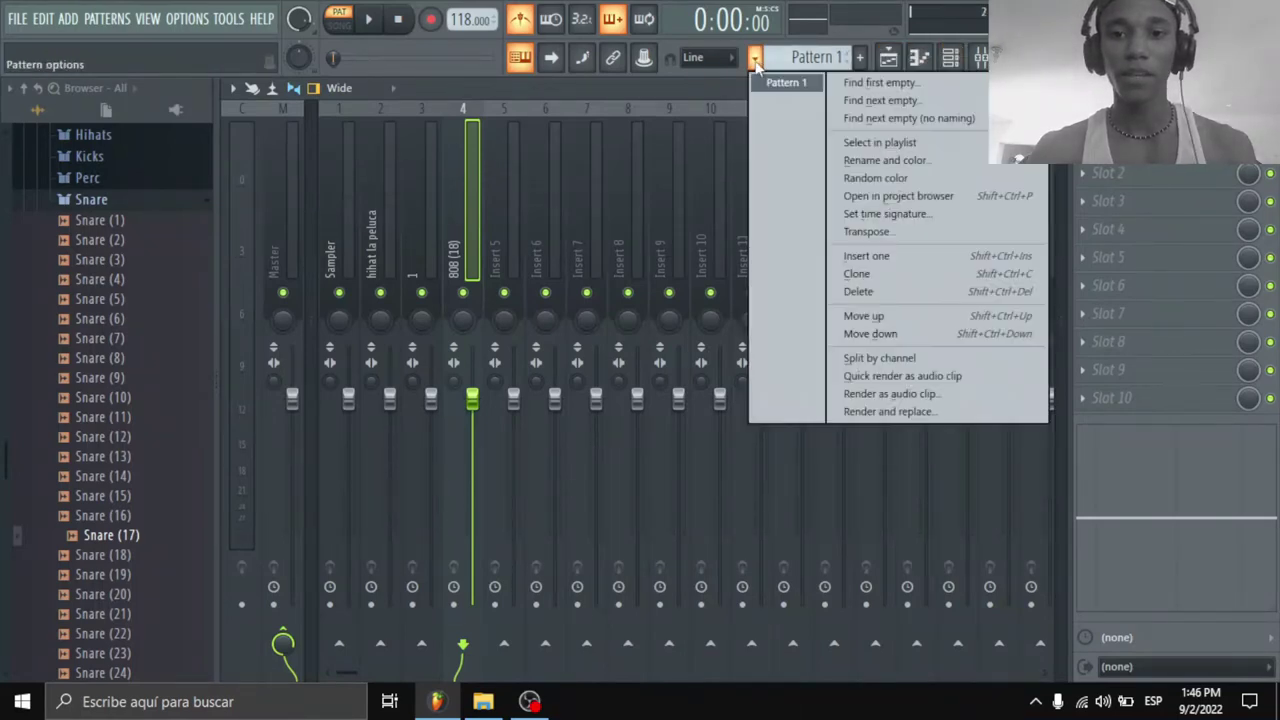
left_click(886, 160)
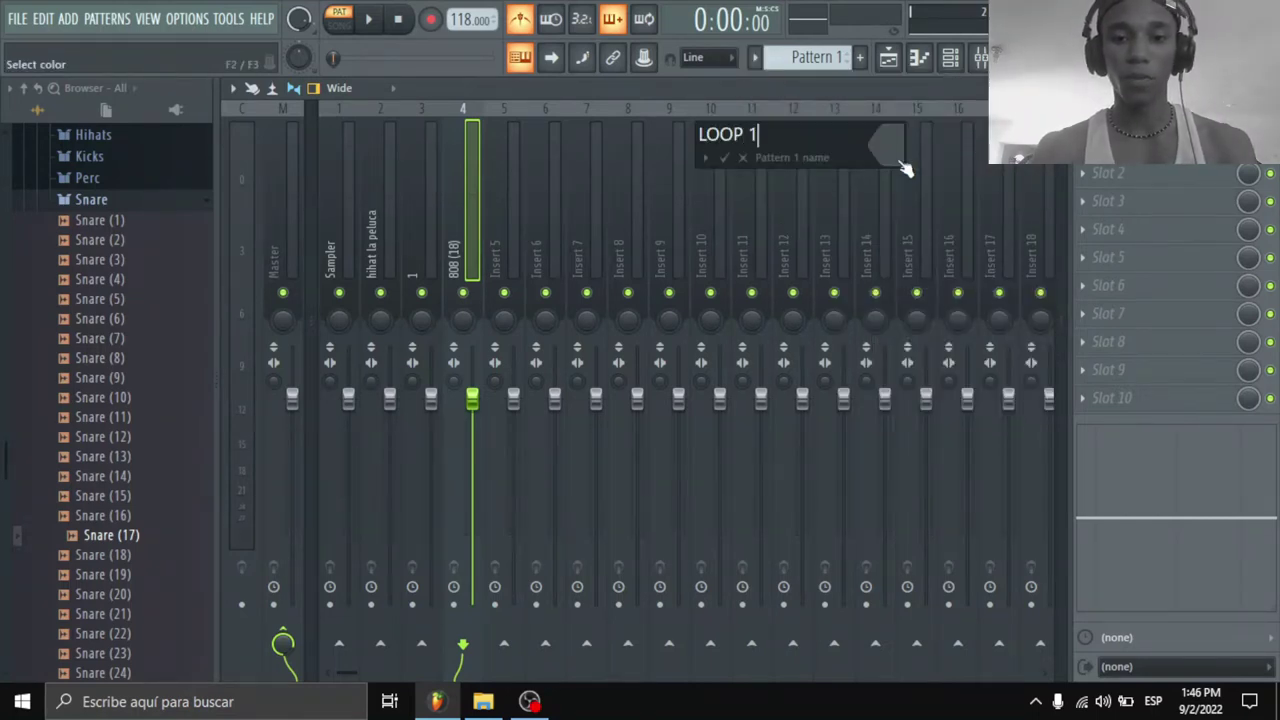
key("Return")
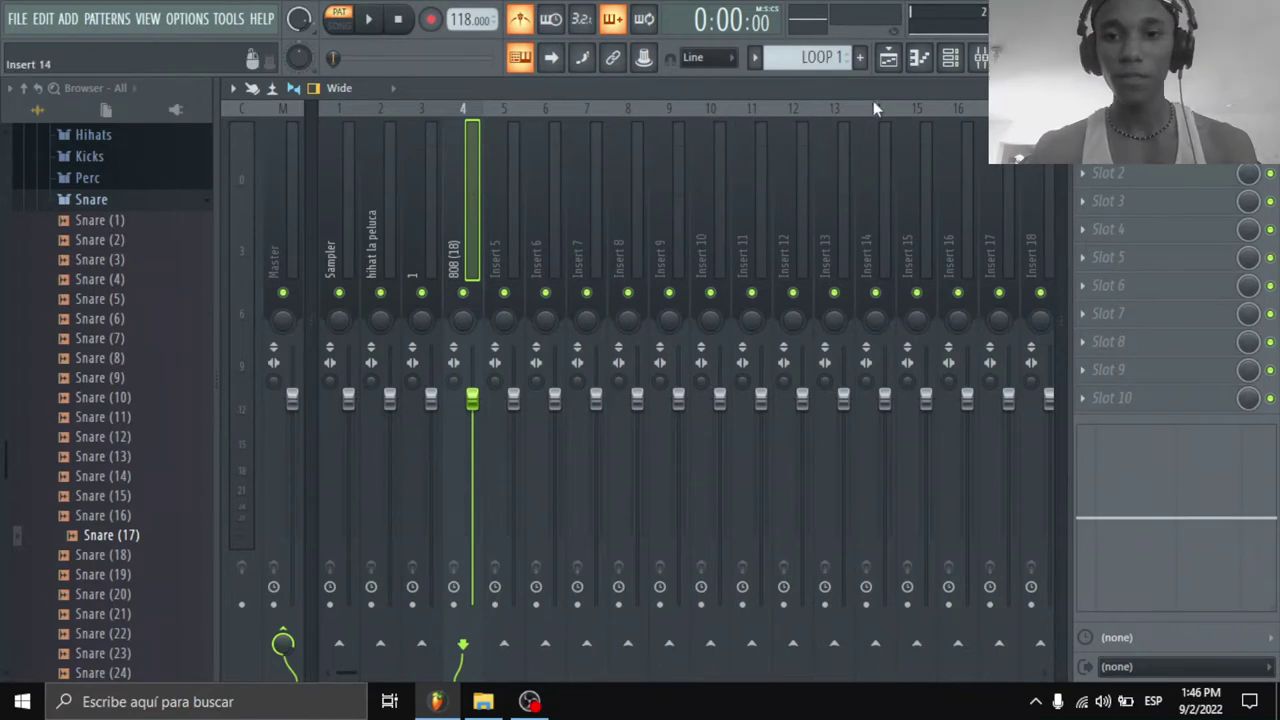
Step: Make the playlist tracks taller and place a LOOP 1 clip at bar 1 of Track 1
left_click(888, 60)
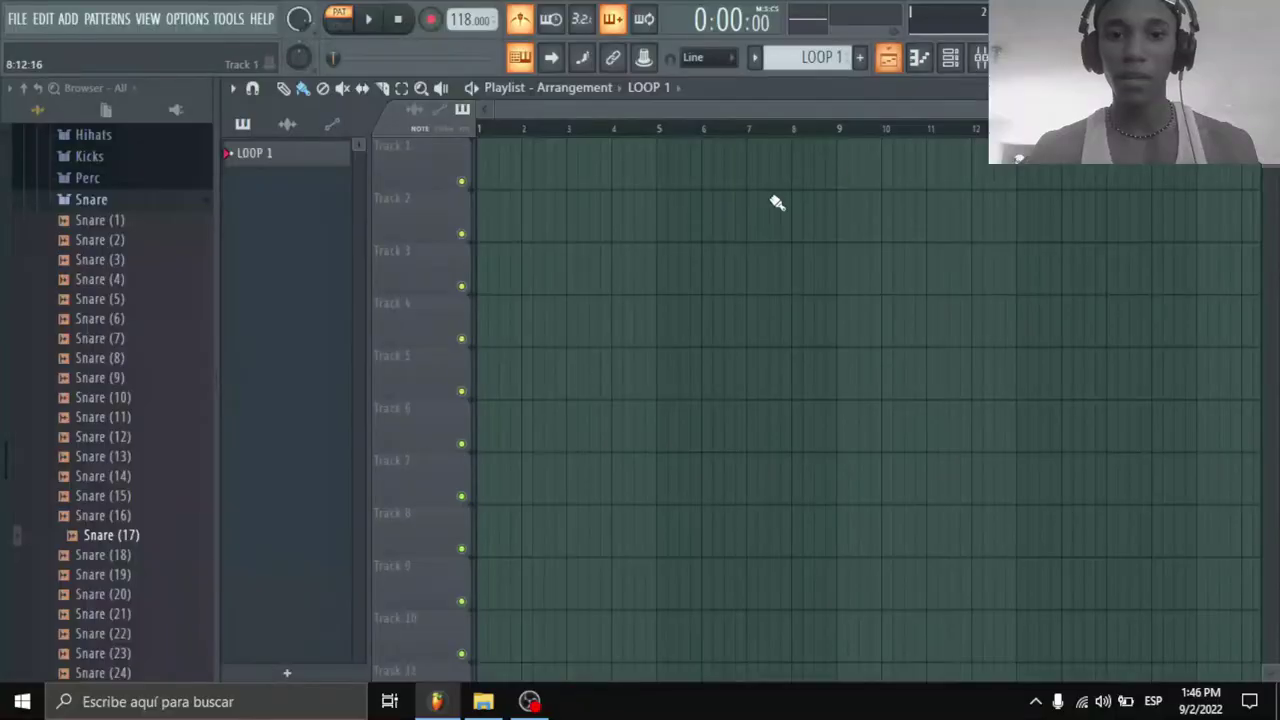
left_click_drag(447, 187, 447, 266)
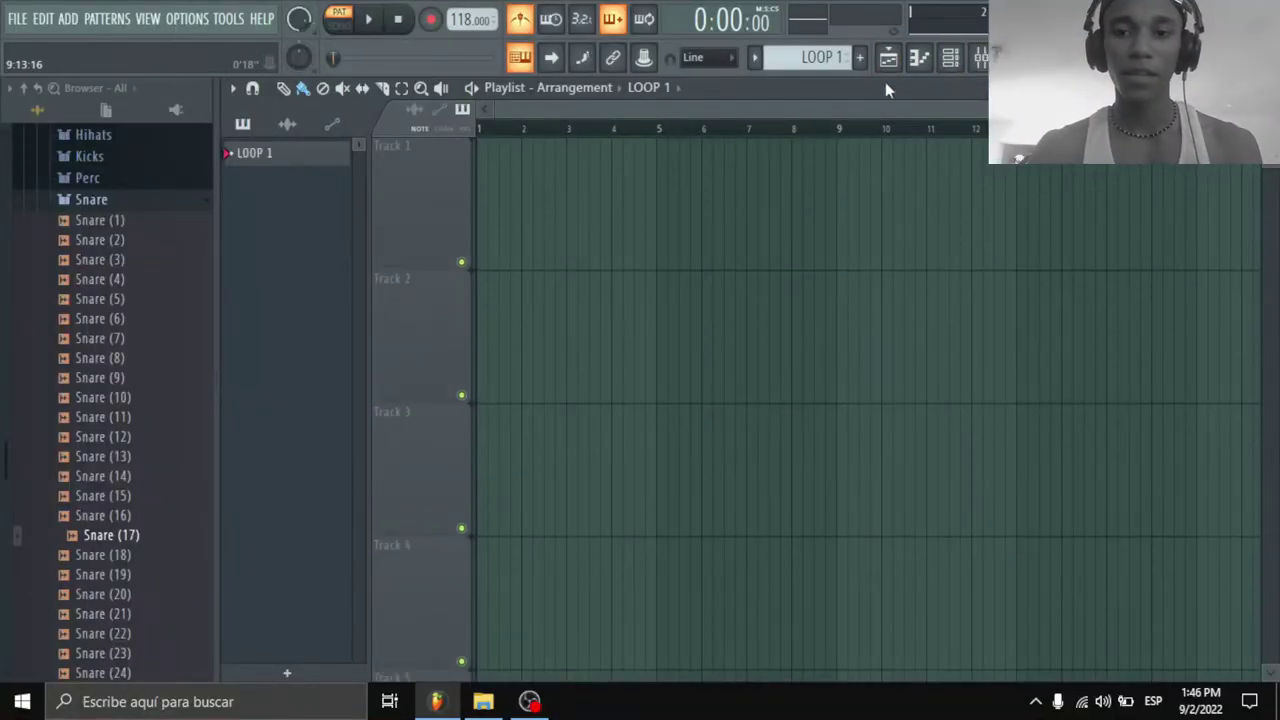
left_click(489, 210)
left_click_drag(510, 204, 469, 203)
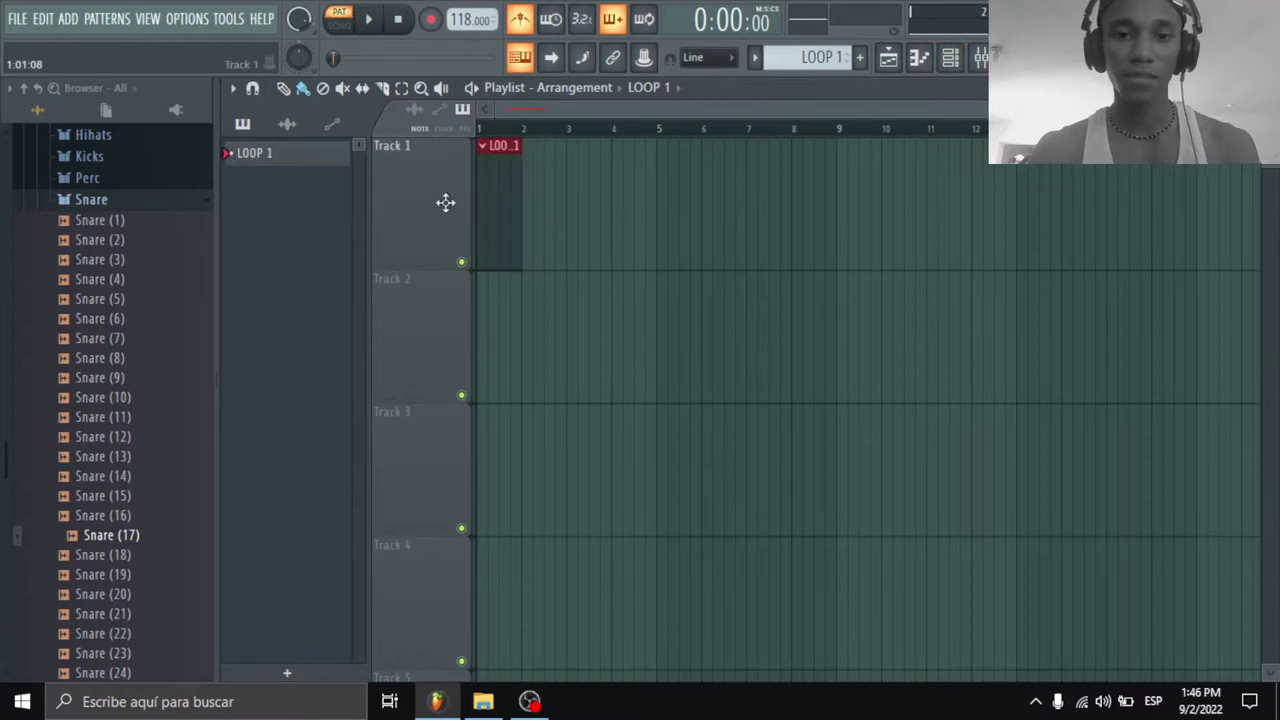
Step: Extend the LOOP 1 clip on Track 1 to a length of two bars
scroll(540, 110, "up", 4)
scroll(539, 118, "up", 2)
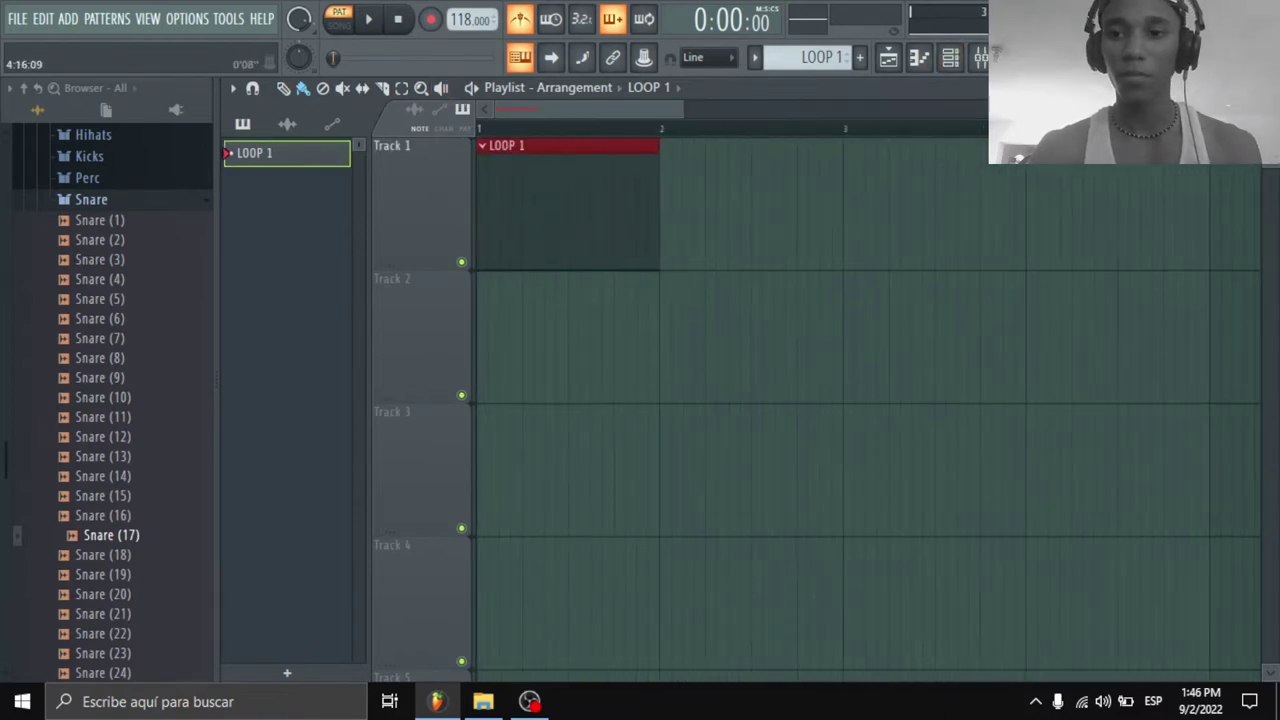
scroll(515, 110, "up", 2)
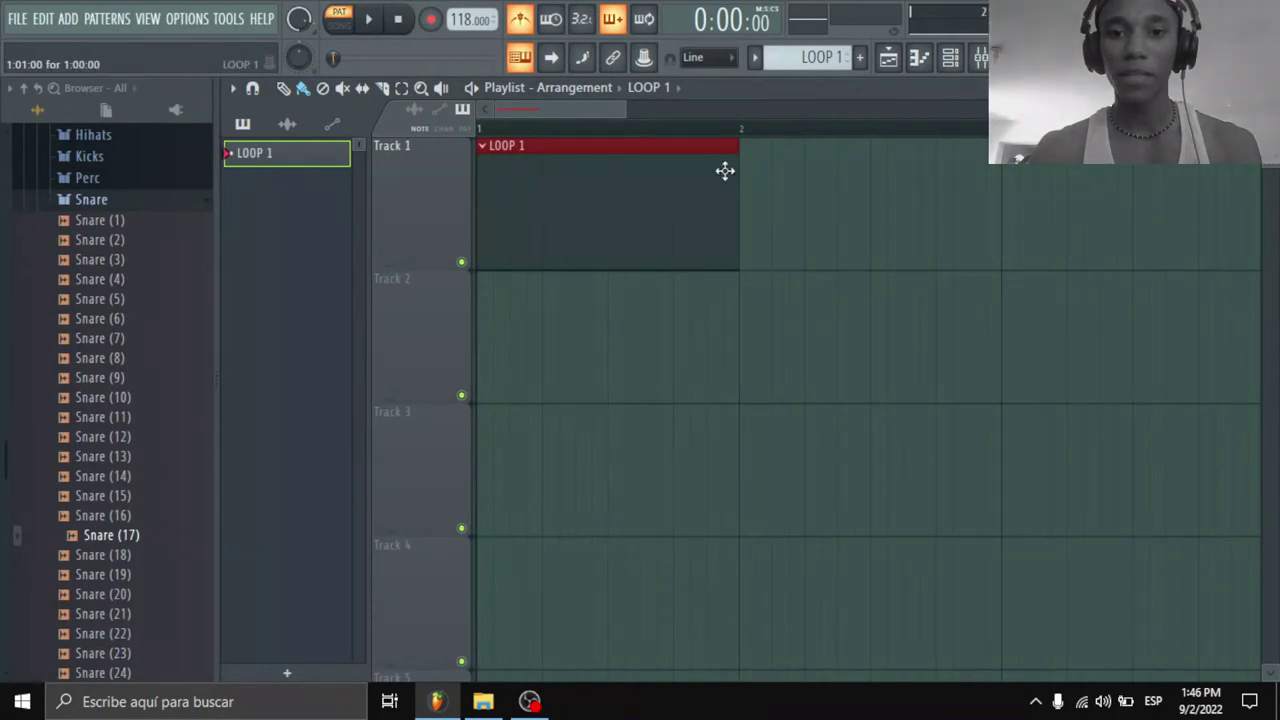
left_click_drag(740, 174, 1003, 165)
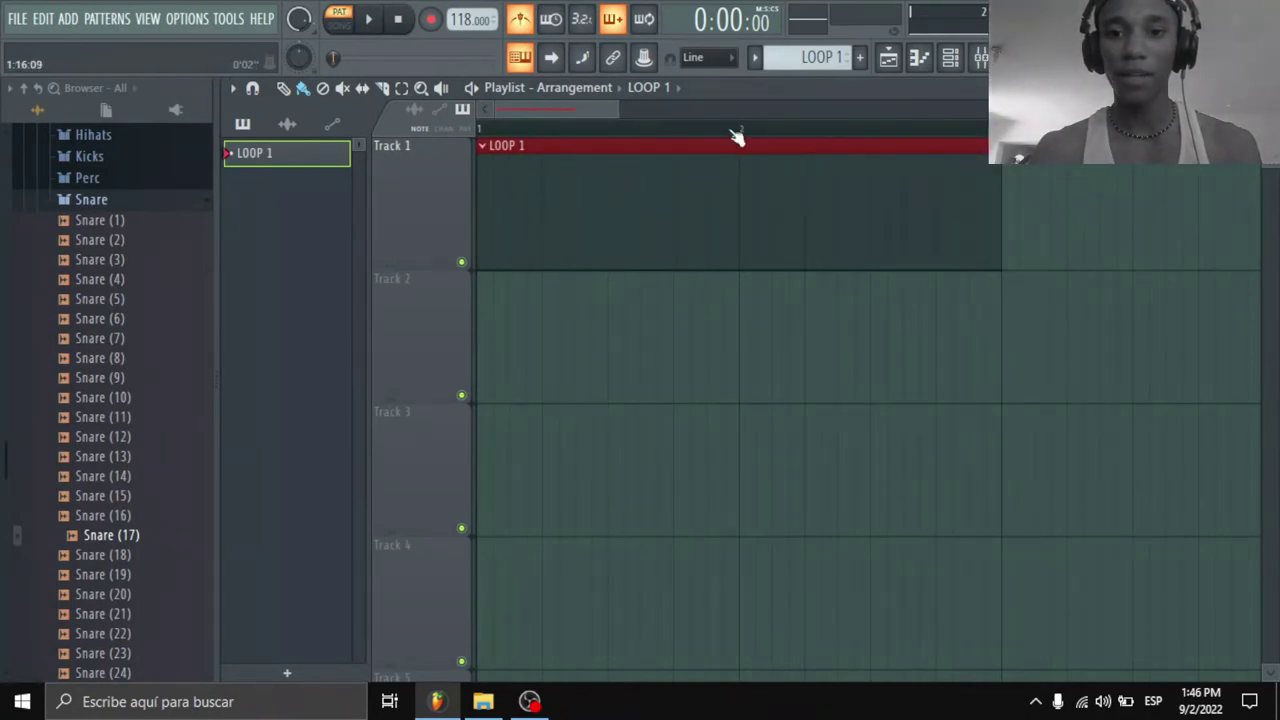
Step: Set playback to song mode with the playback position at the start of the LOOP 1 clip
left_click(510, 131)
left_click_drag(488, 131, 1004, 131)
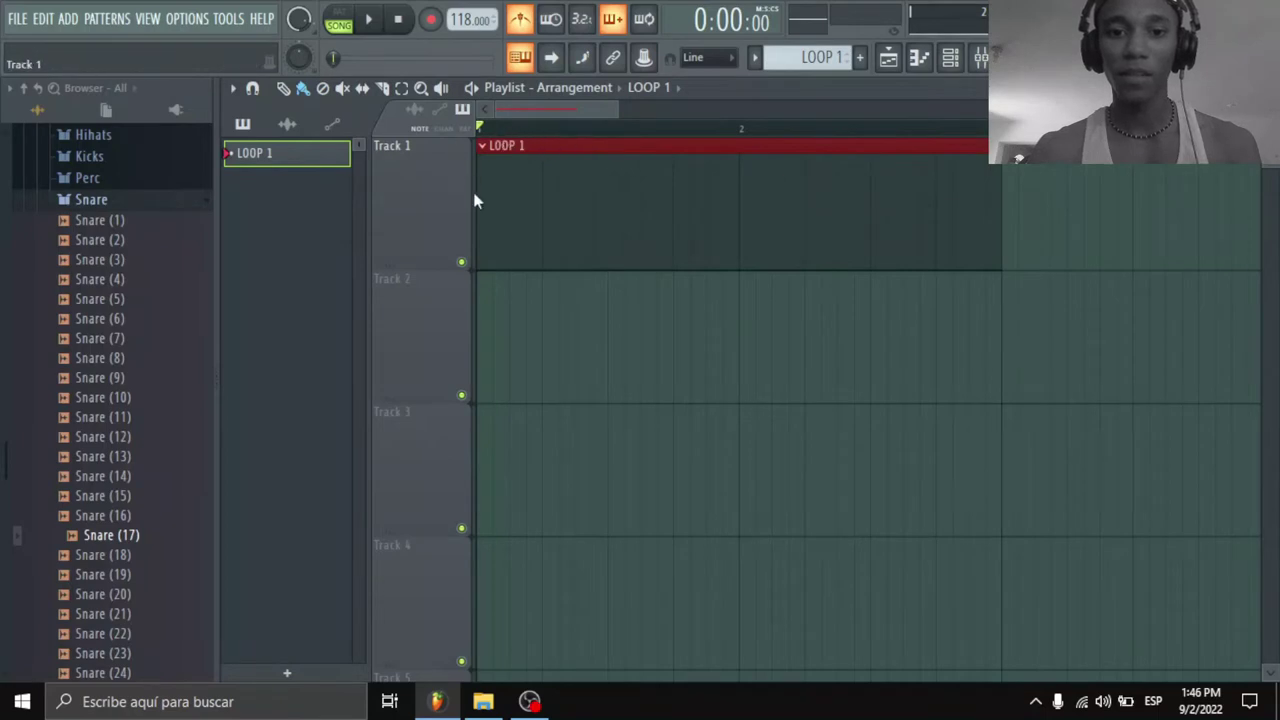
left_click_drag(766, 130, 380, 139)
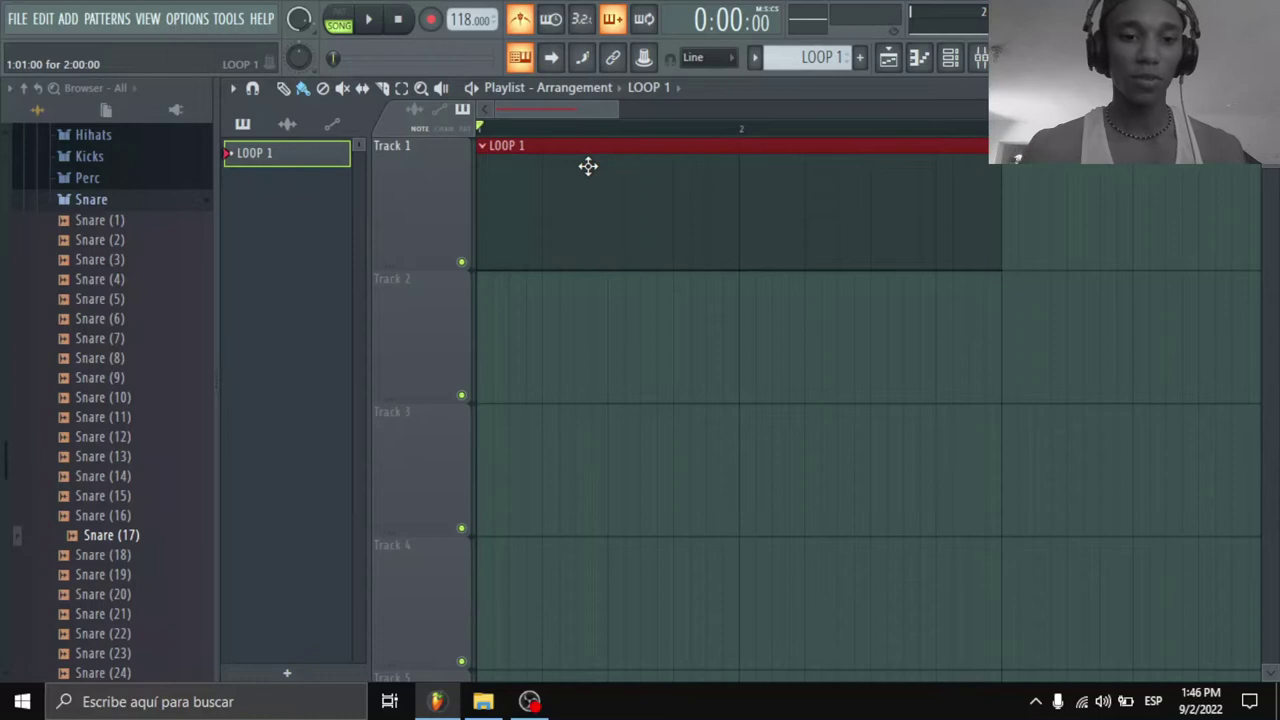
Step: Fill every fourth step of the Sampler channel in the channel rack's LOOP 1 pattern
left_click(950, 57)
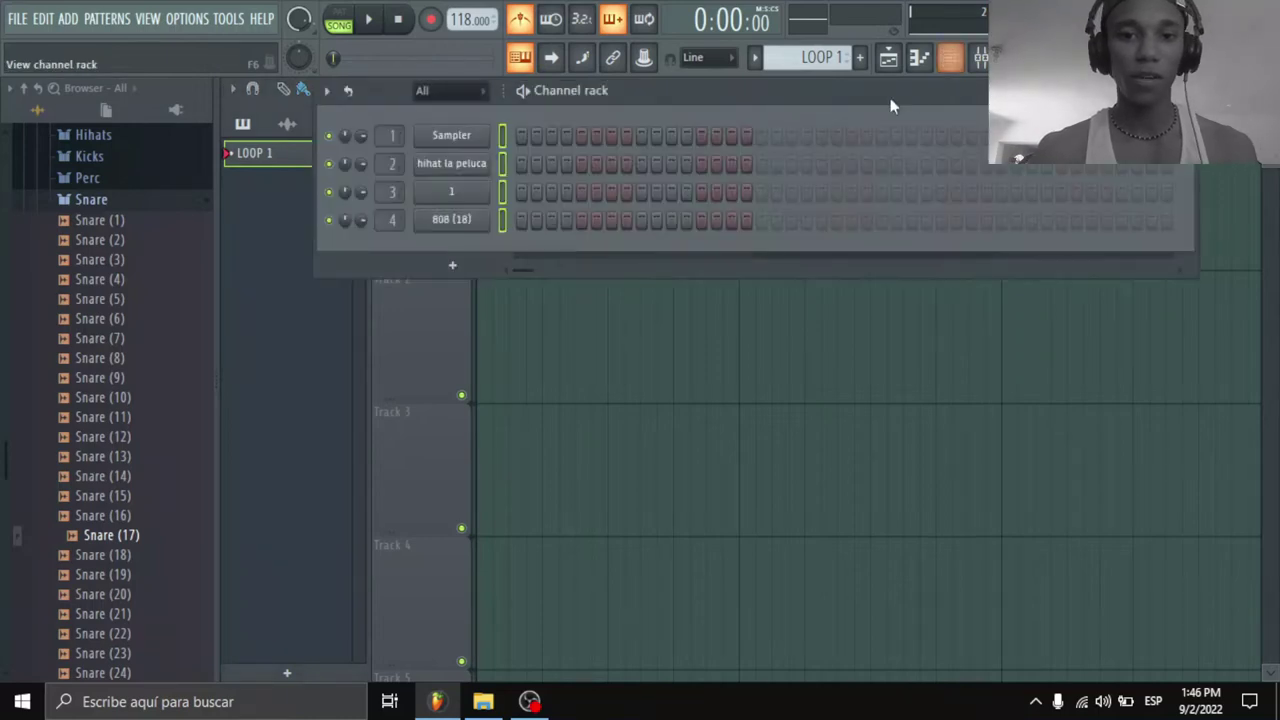
left_click(505, 134)
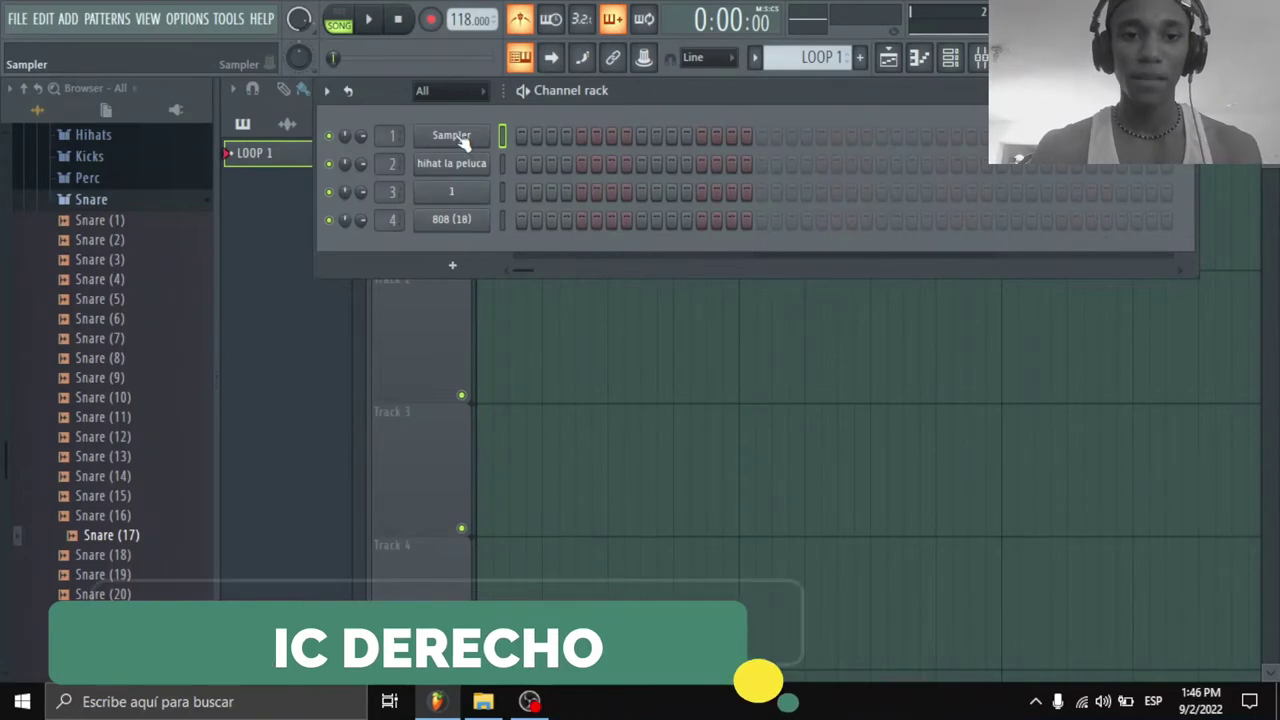
right_click(460, 140)
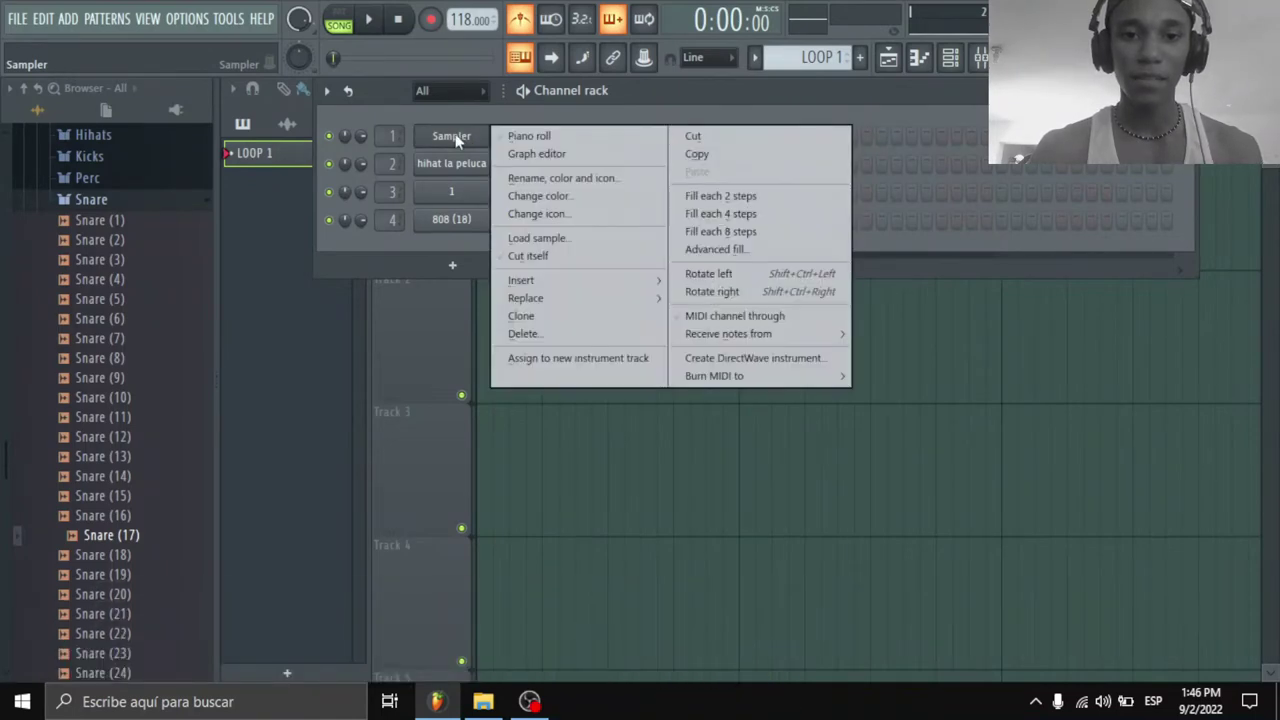
left_click(745, 216)
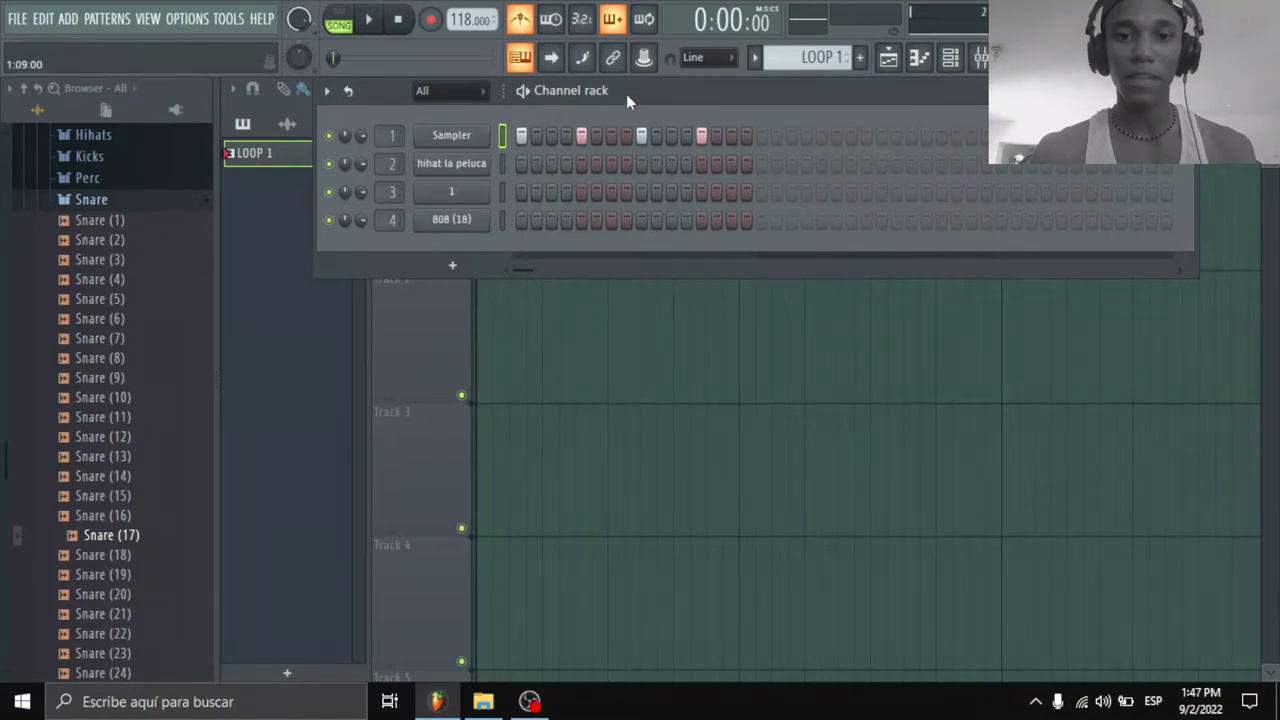
Step: Extend the LOOP 1 pattern into a second bar and fill every fourth step of the Sampler channel across both bars
key("space")
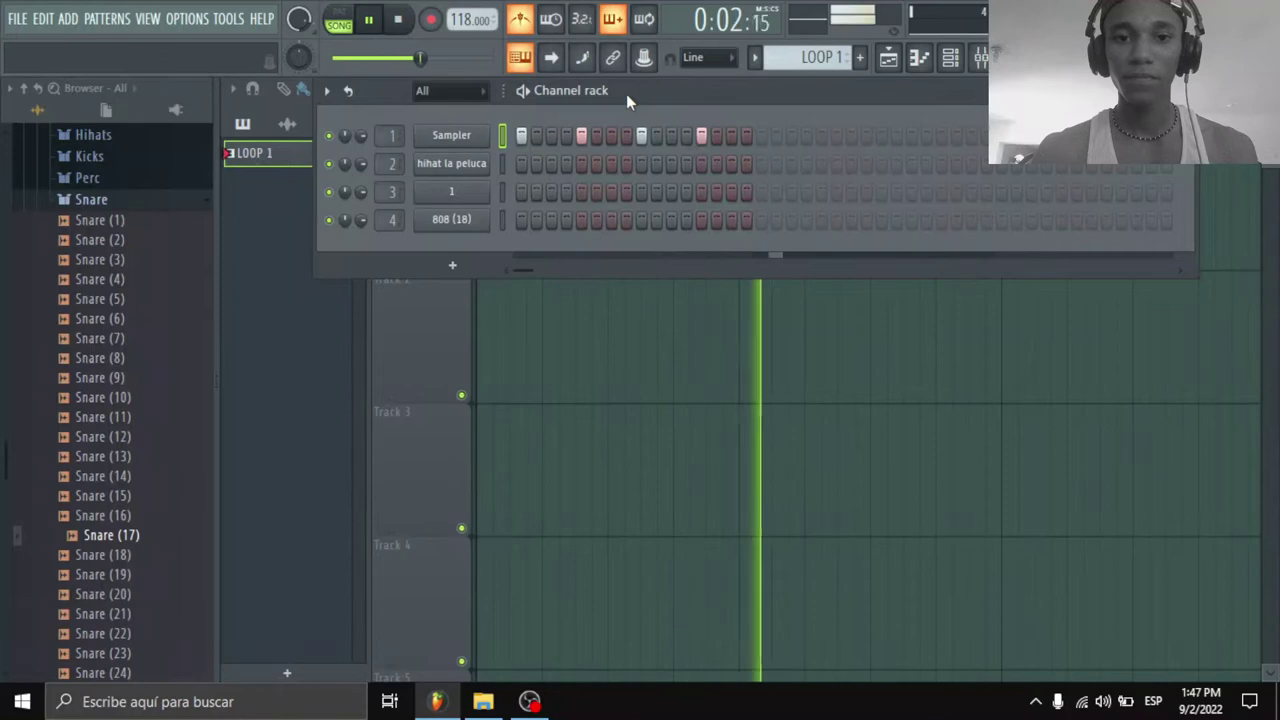
key("space")
left_click_drag(755, 97, 725, 353)
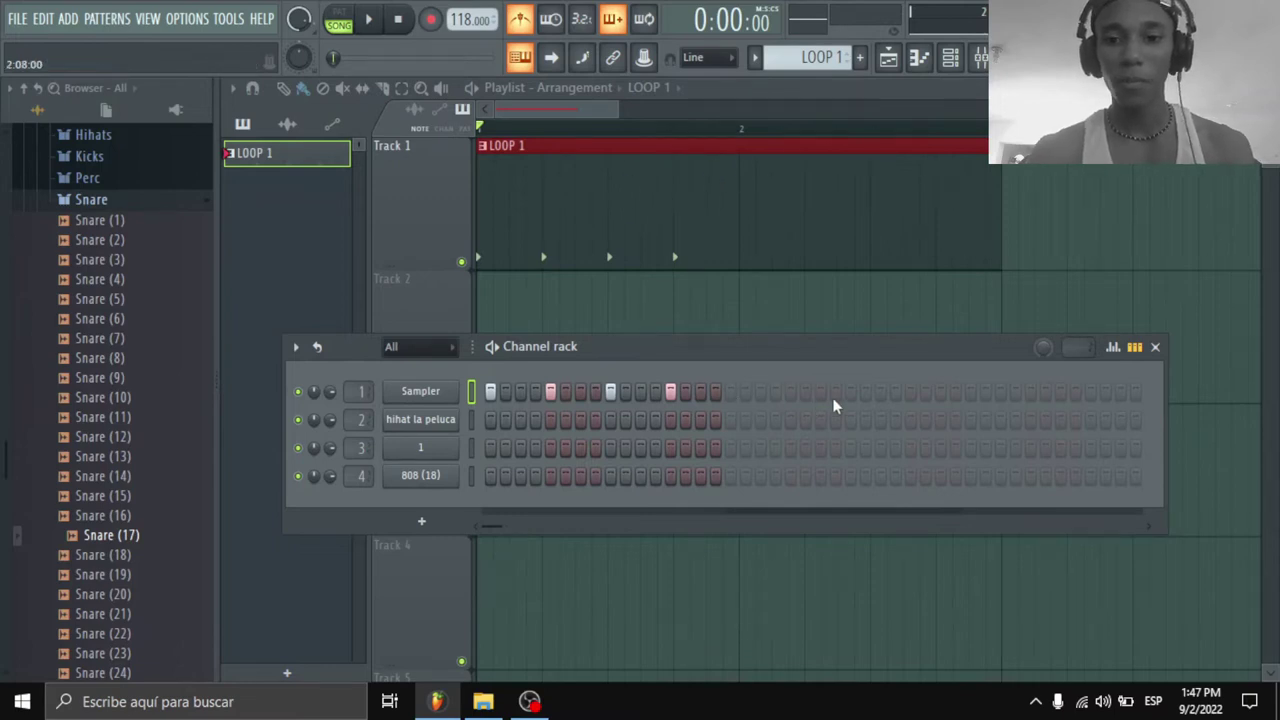
left_click(791, 391)
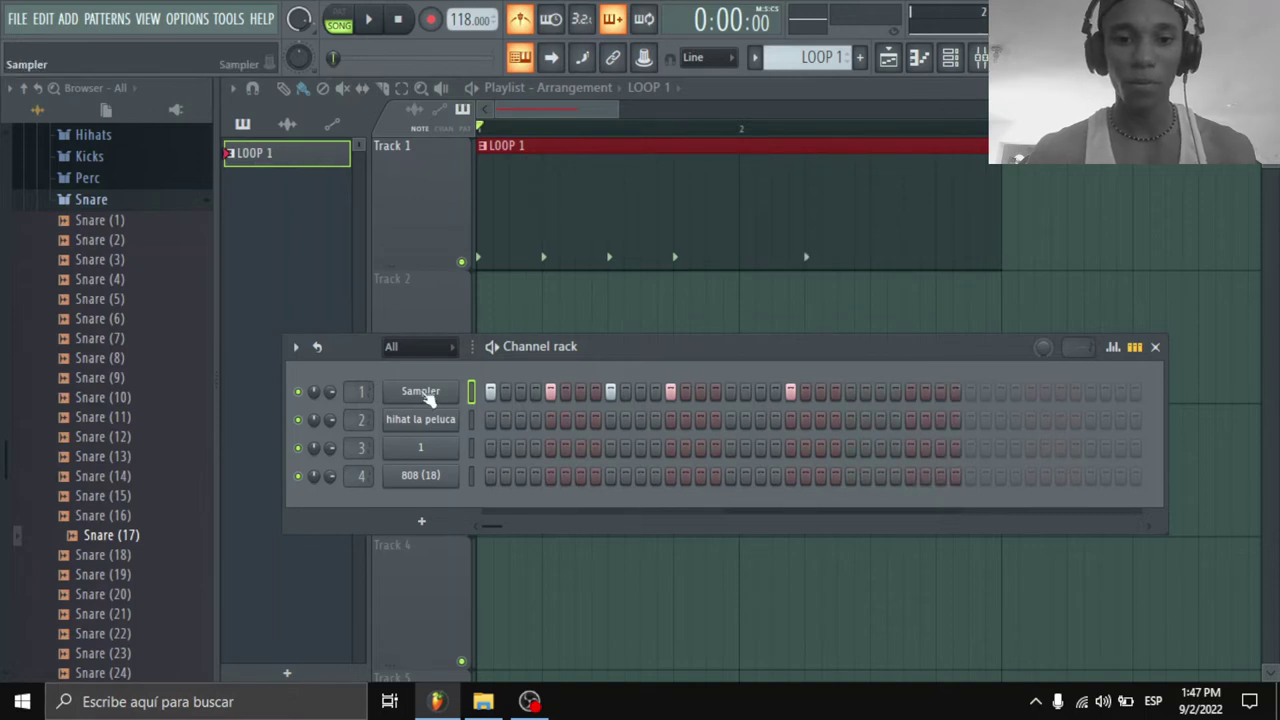
right_click(424, 396)
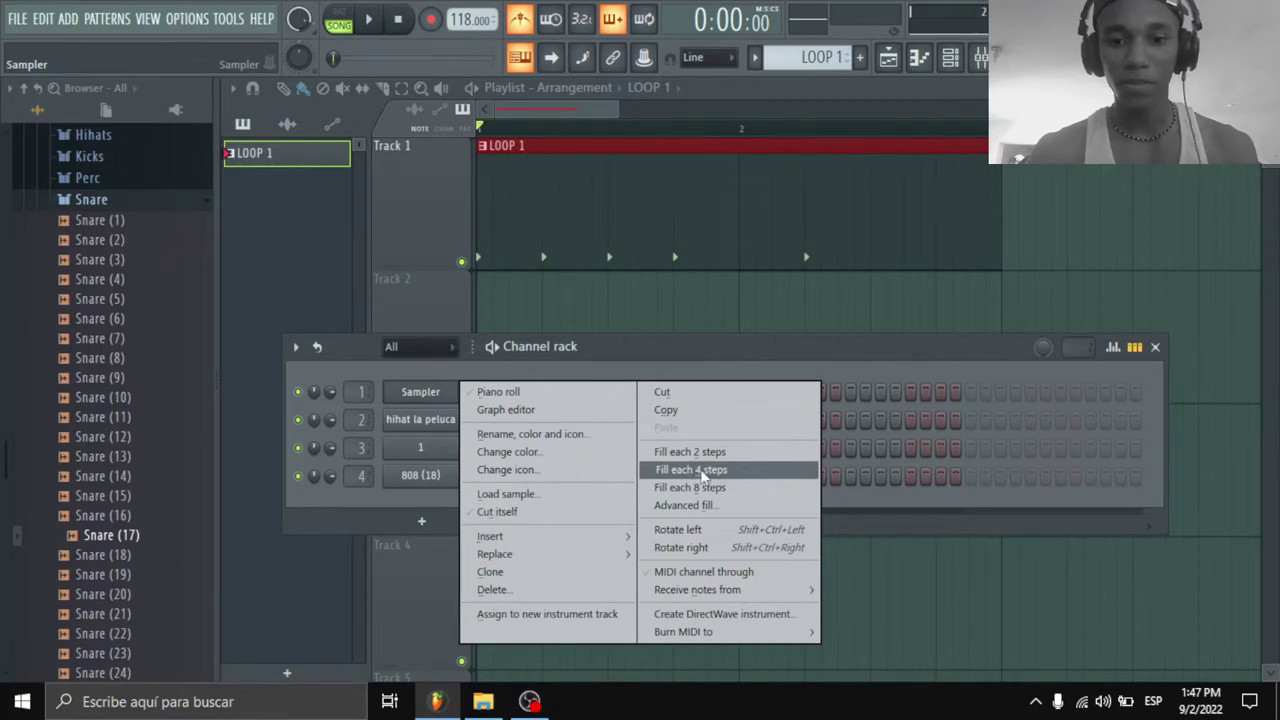
left_click(718, 470)
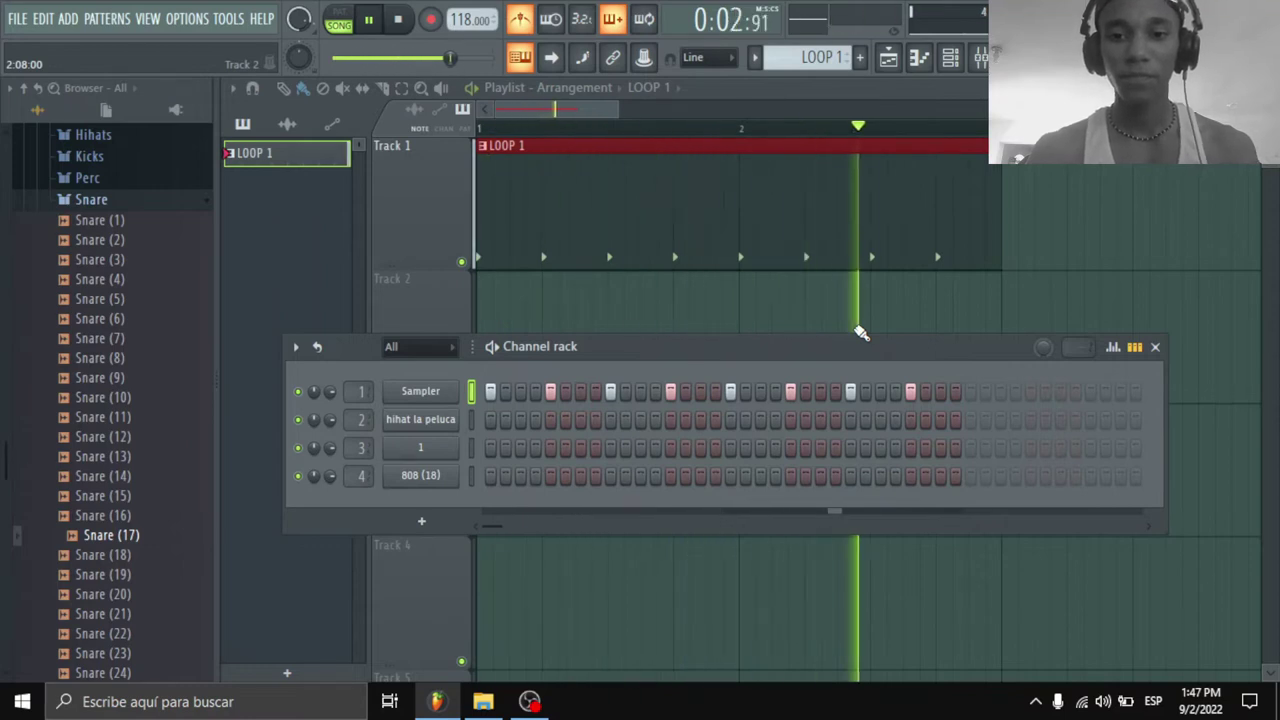
key("space")
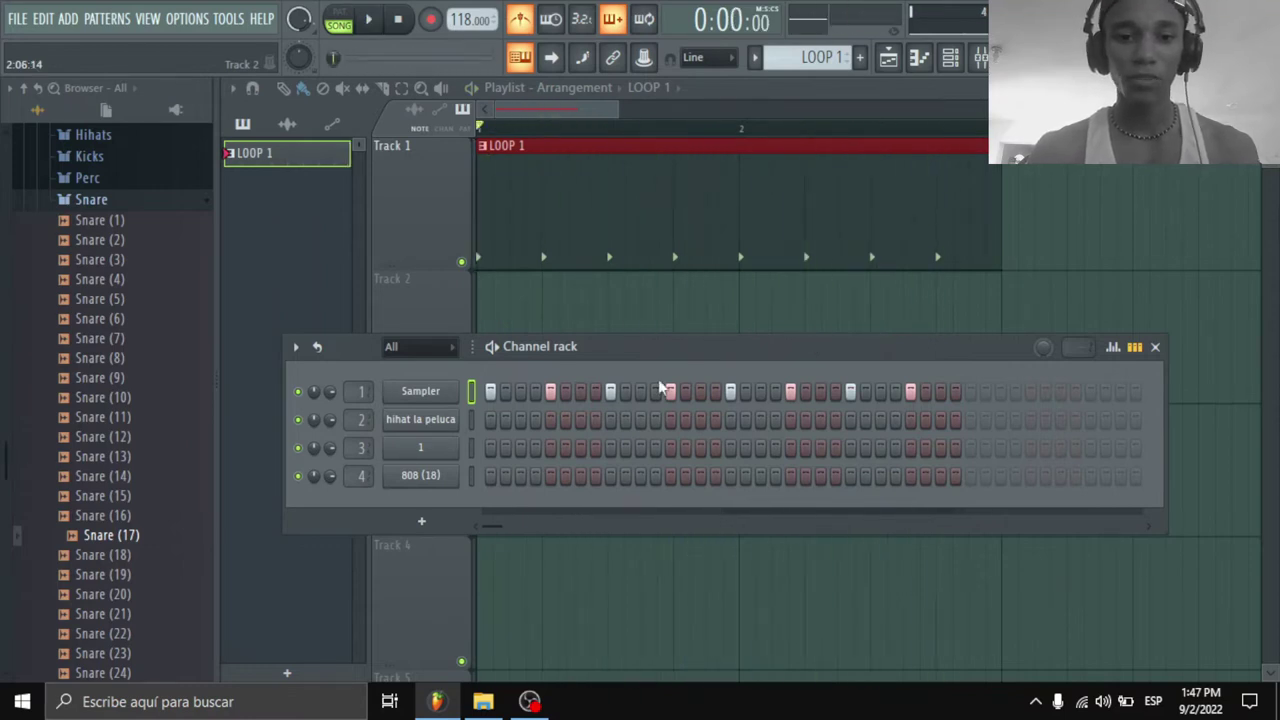
Step: Copy the Sampler channel's step pattern and paste it into the hihat la peluca channel
left_click(471, 421)
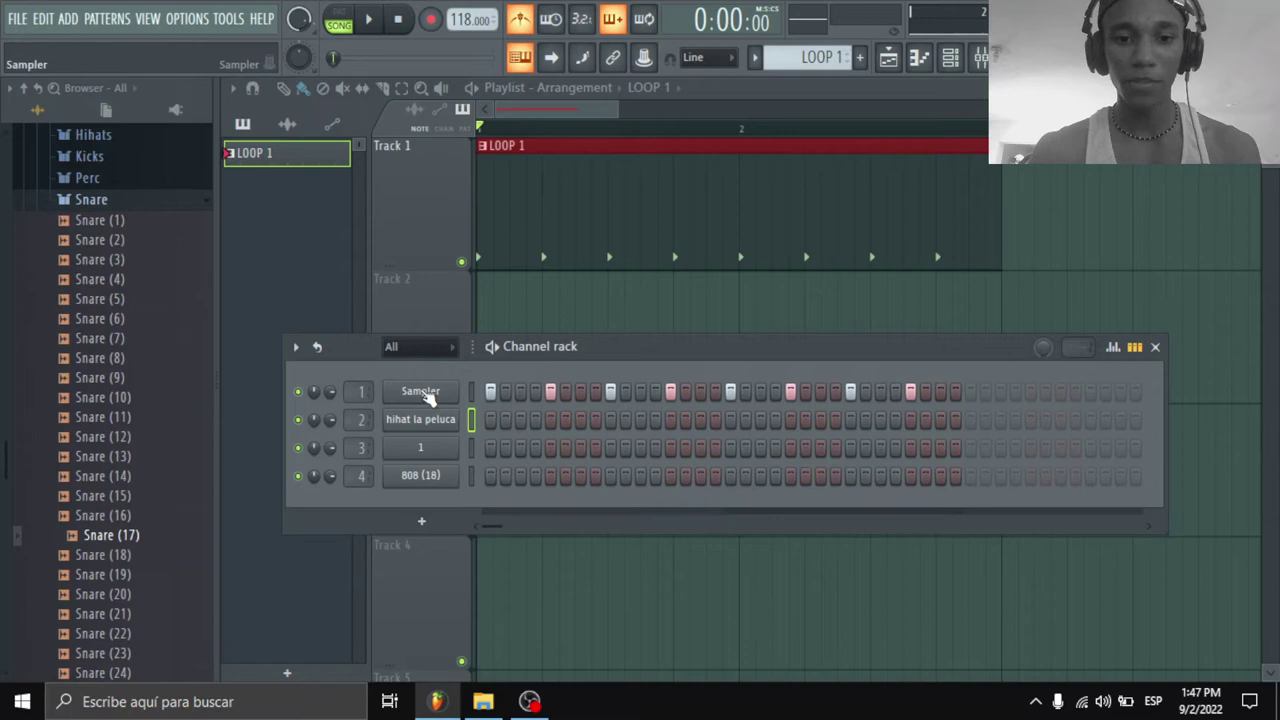
right_click(424, 395)
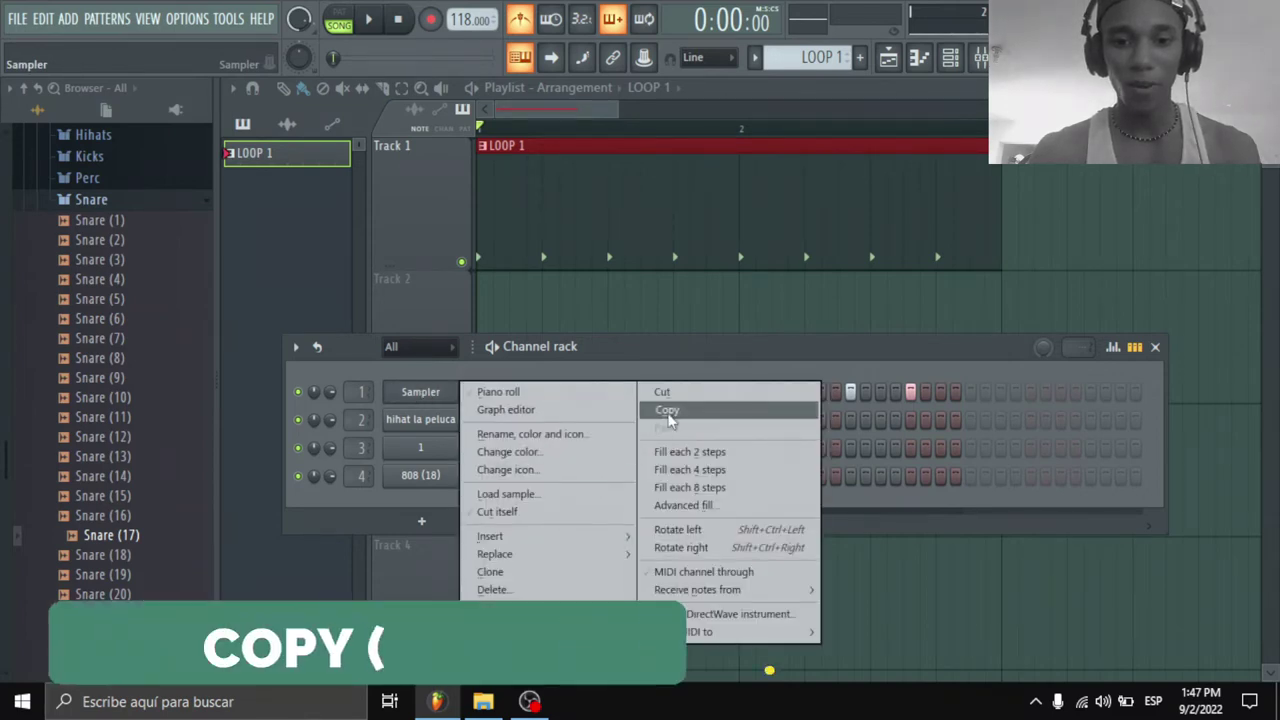
left_click(667, 412)
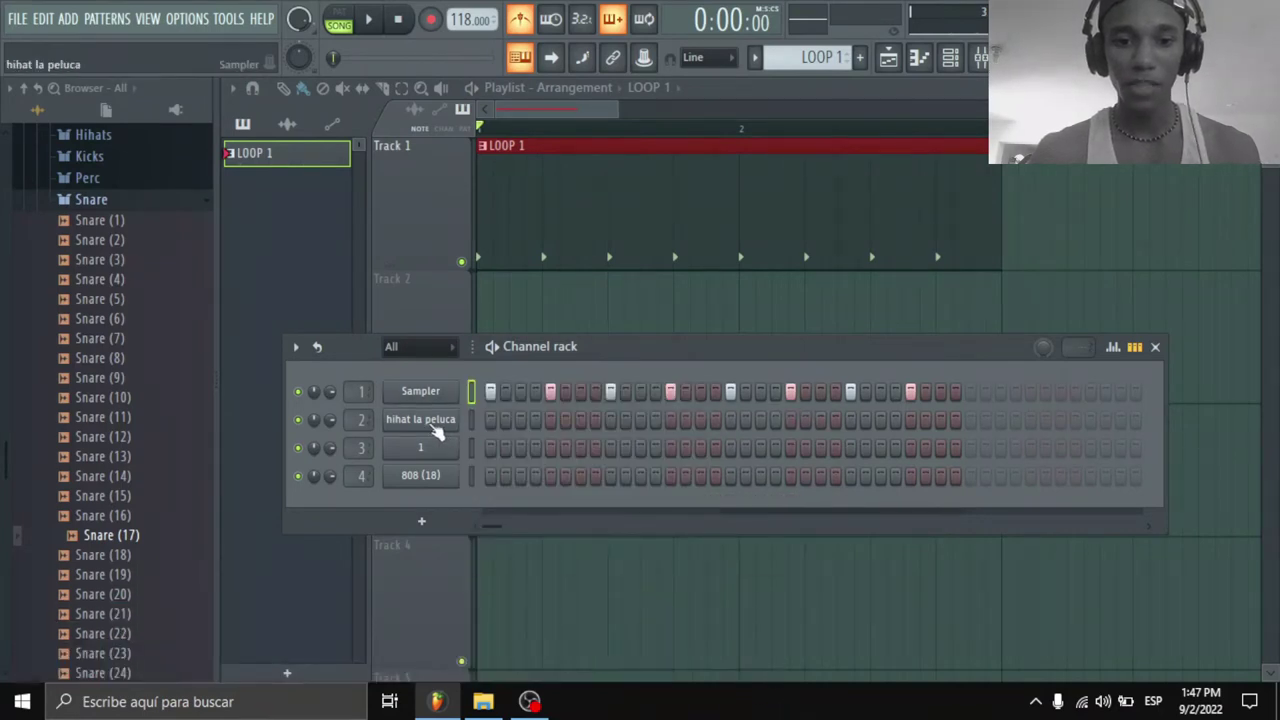
right_click(432, 428)
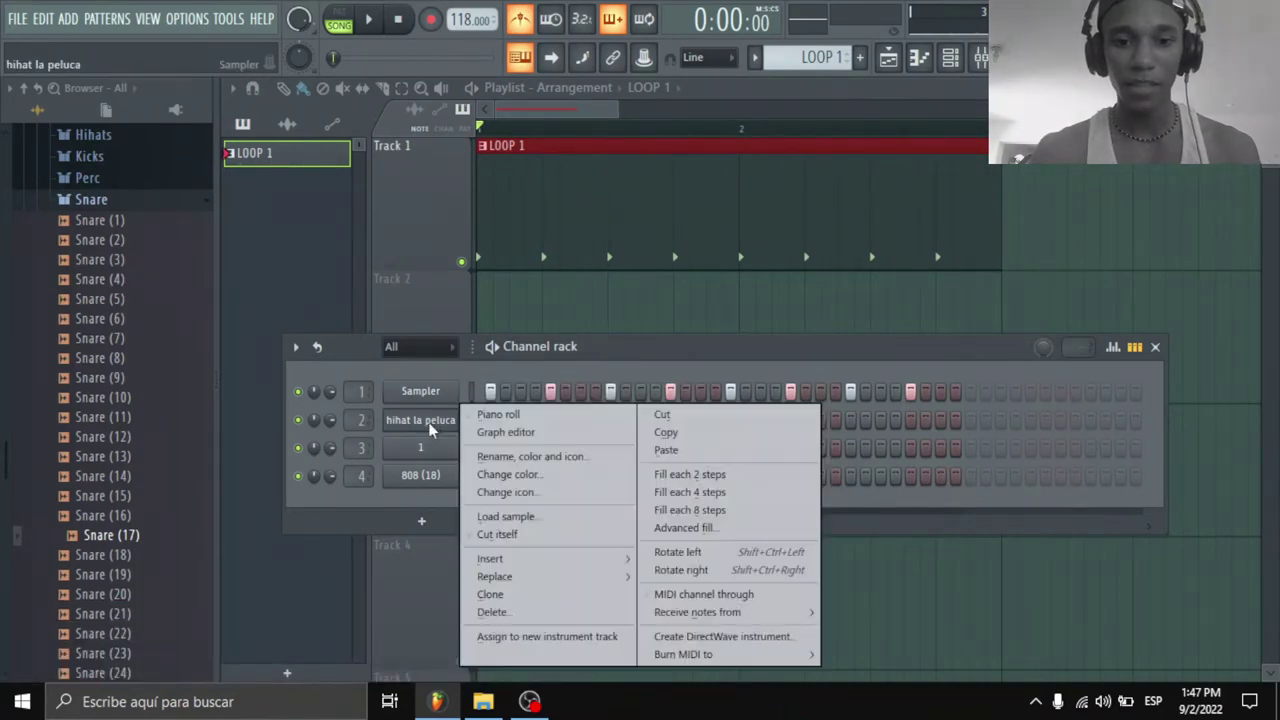
left_click(668, 450)
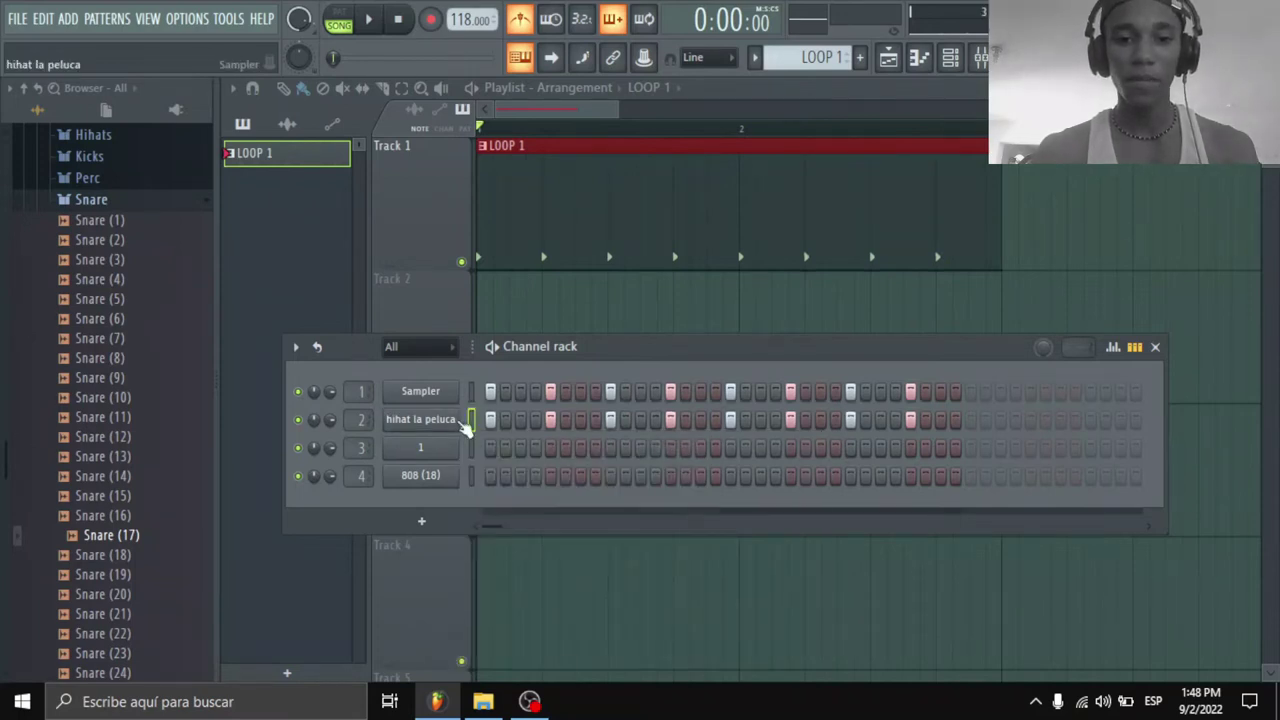
Step: Turn off the metronome and play back the loop to listen to the Sampler and hihat la peluca channels together
key("space")
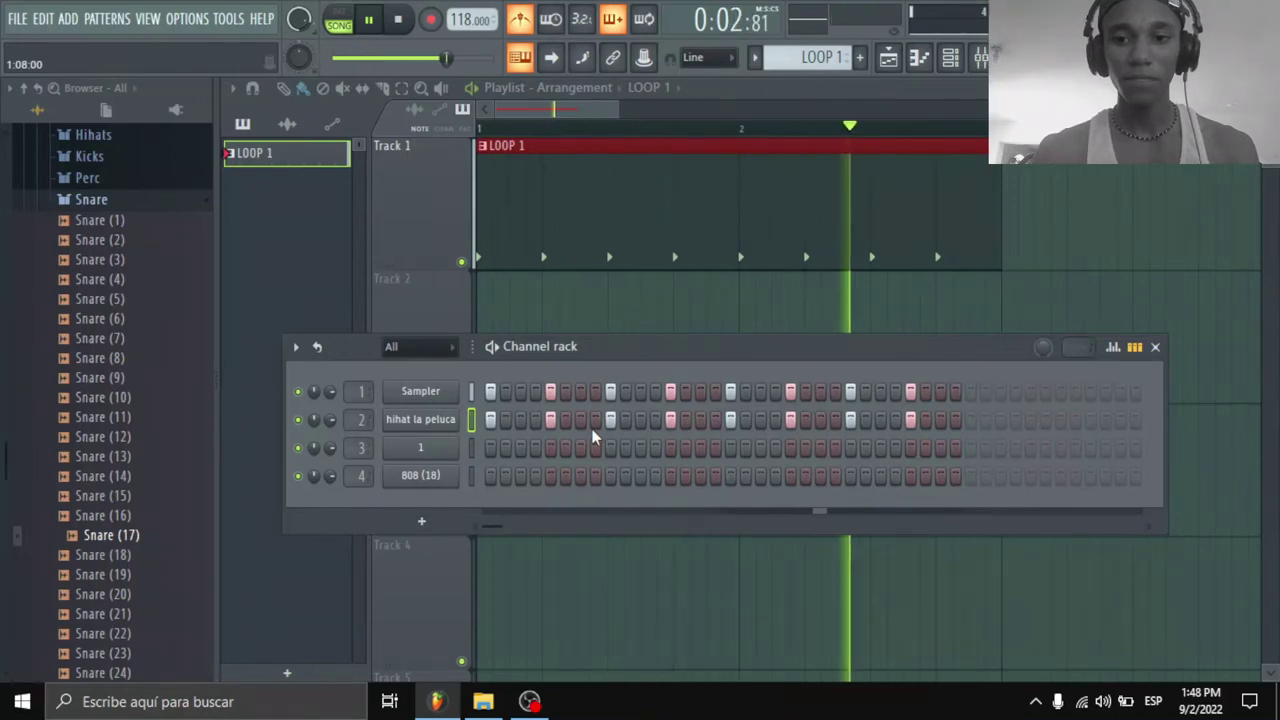
key("space")
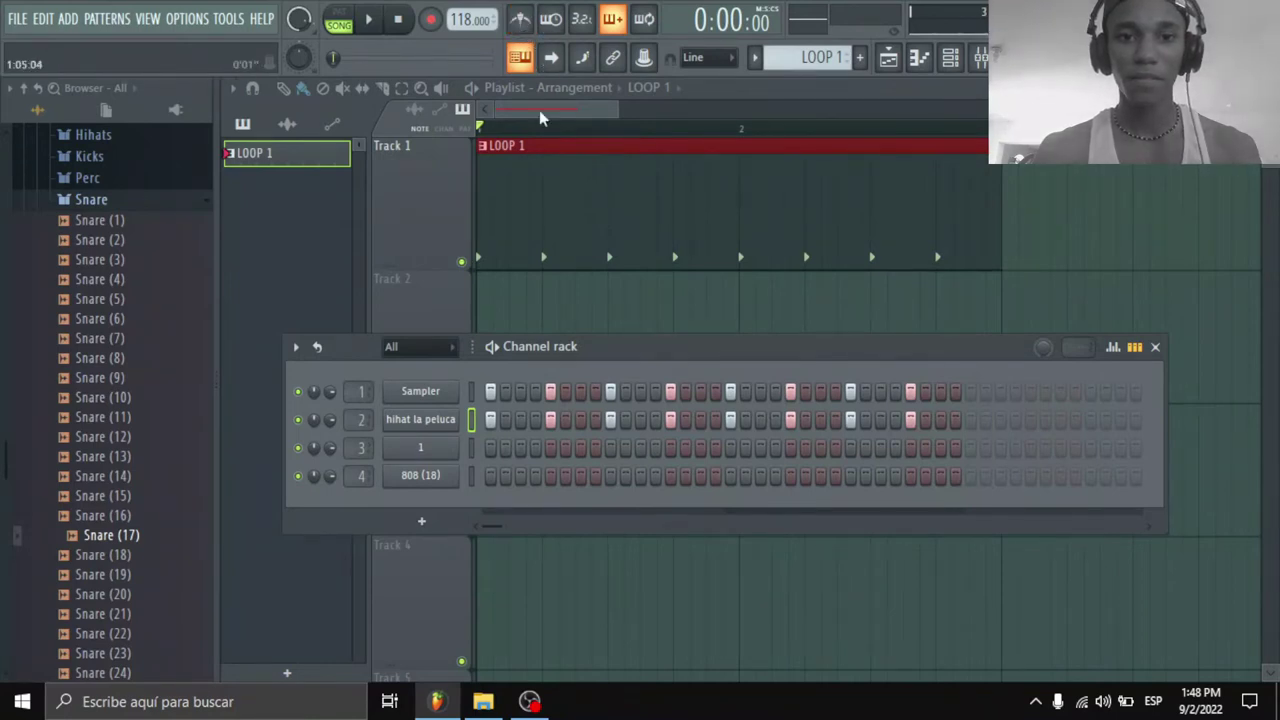
key("space")
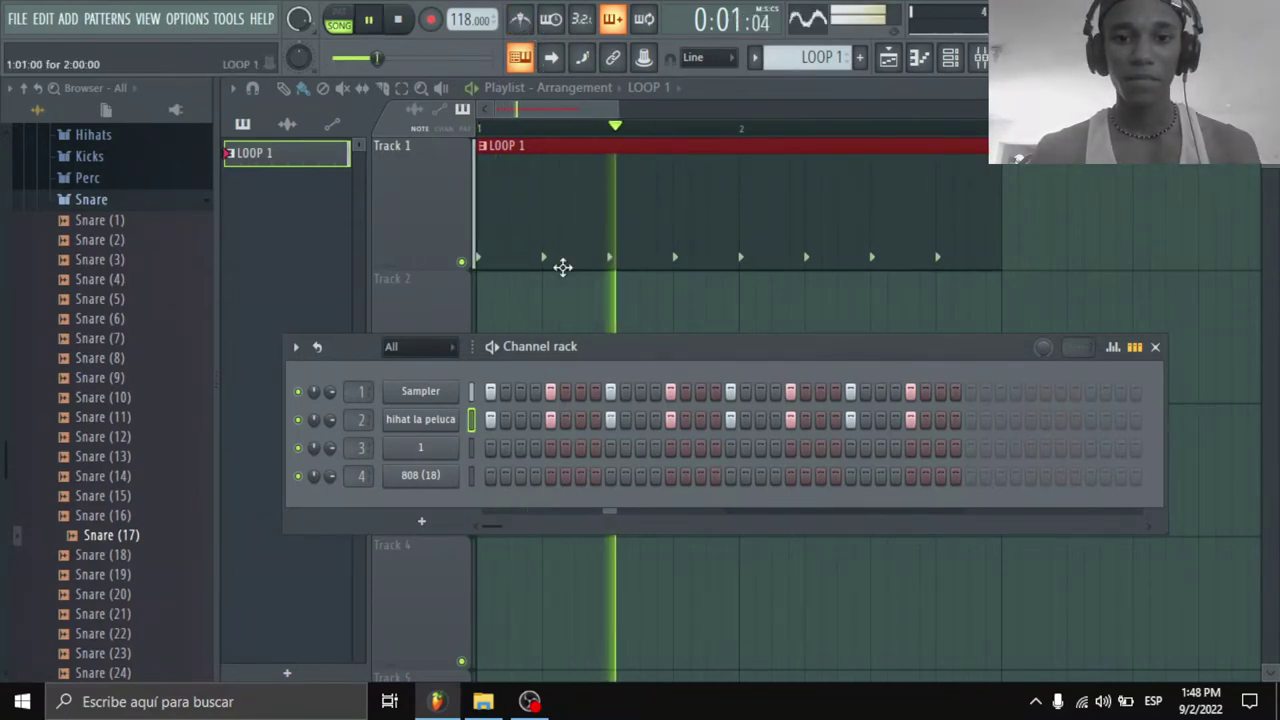
key("space")
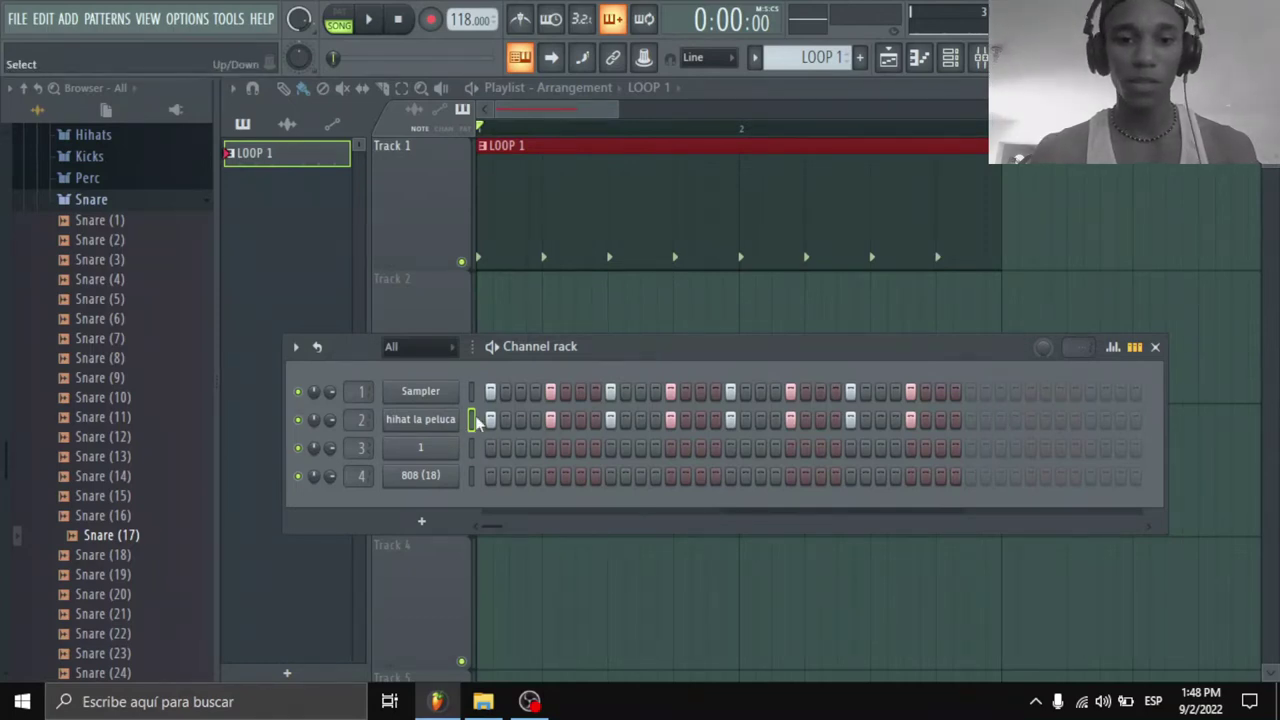
key("space")
key("space")
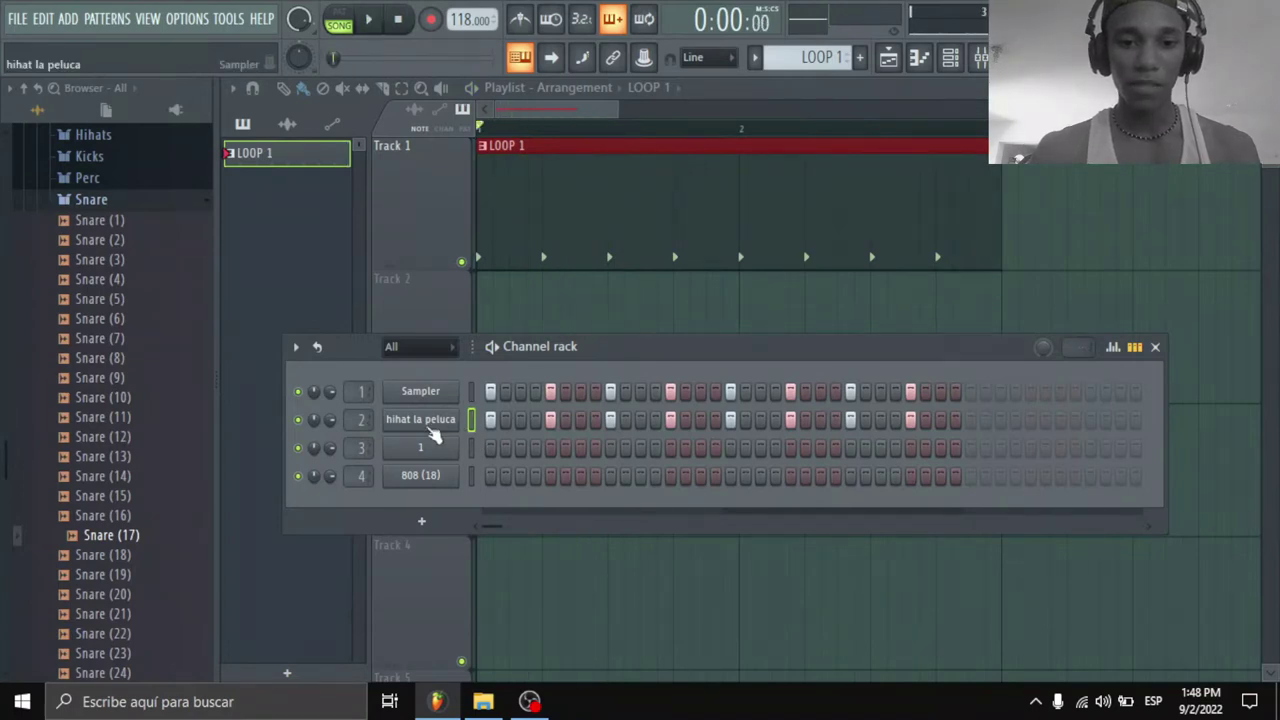
Step: Set the fade-out of the hihat la peluca sample to 30% while listening to the loop, and close its channel settings
left_click(431, 424)
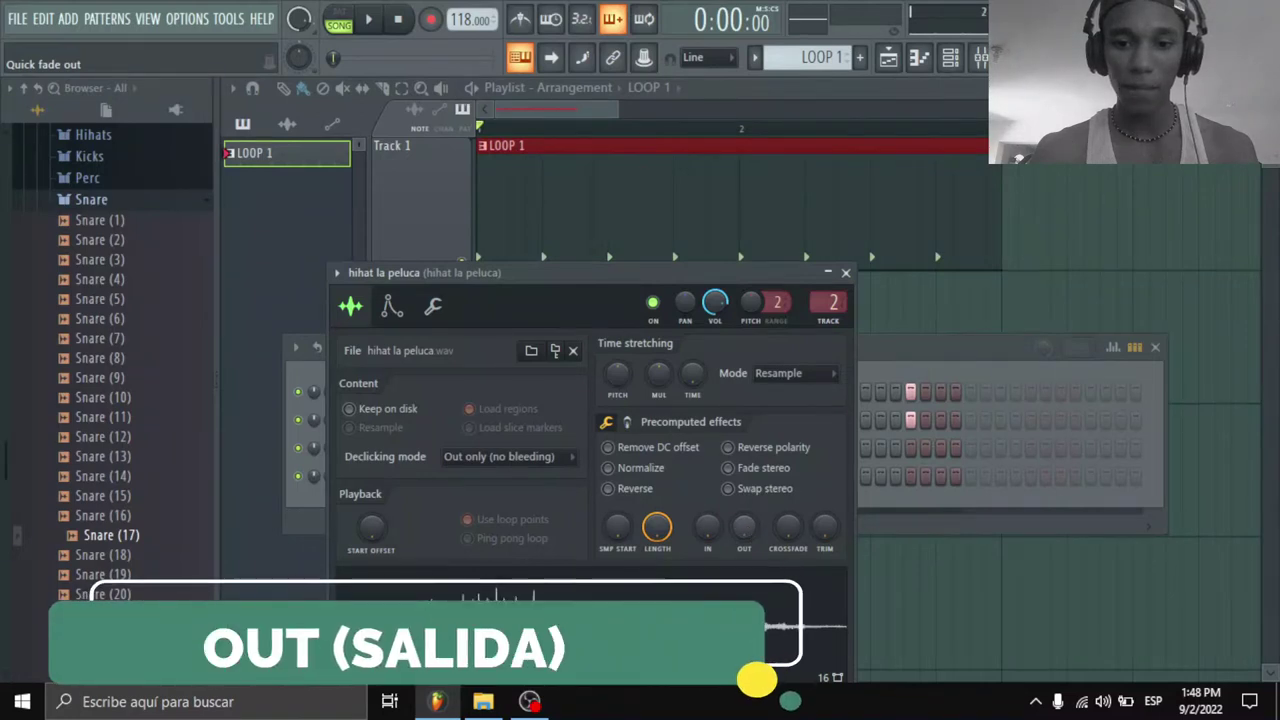
left_click_drag(744, 527, 744, 508)
key("space")
mouse_move(744, 508)
left_mouse_down()
mouse_move(744, 492)
mouse_move(748, 524)
left_mouse_up()
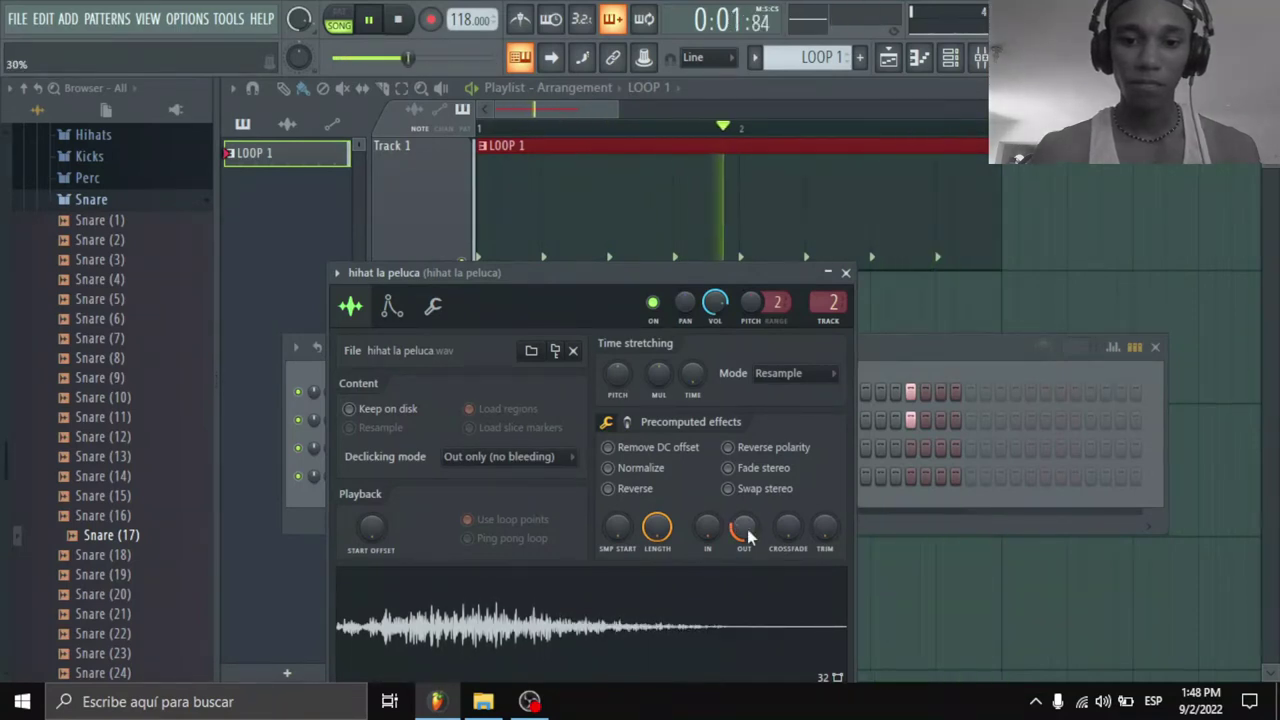
key("space")
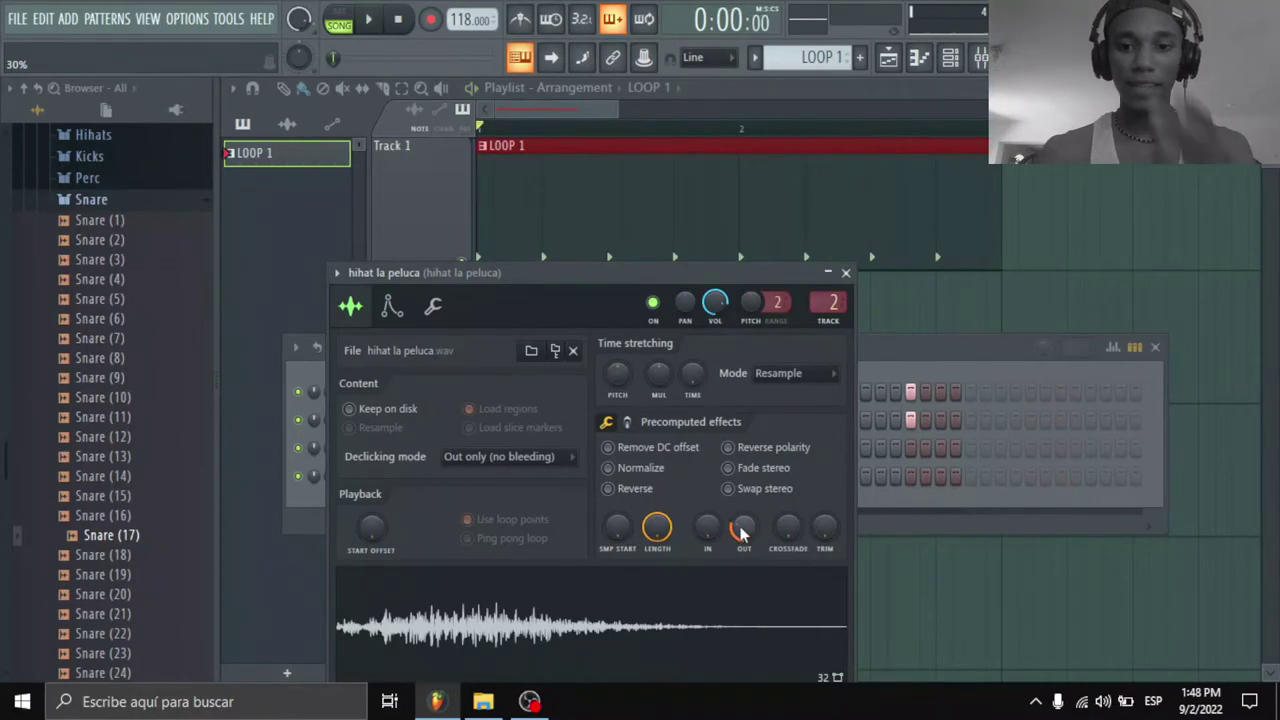
key("space")
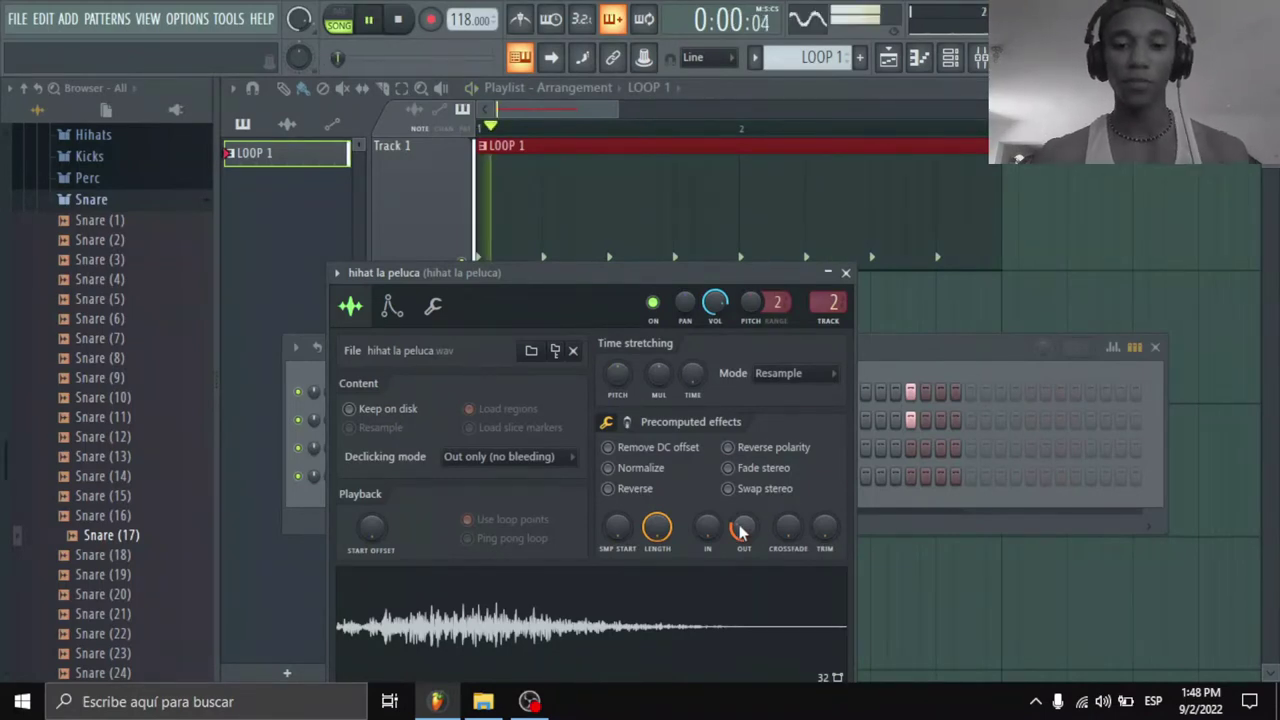
left_click(845, 272)
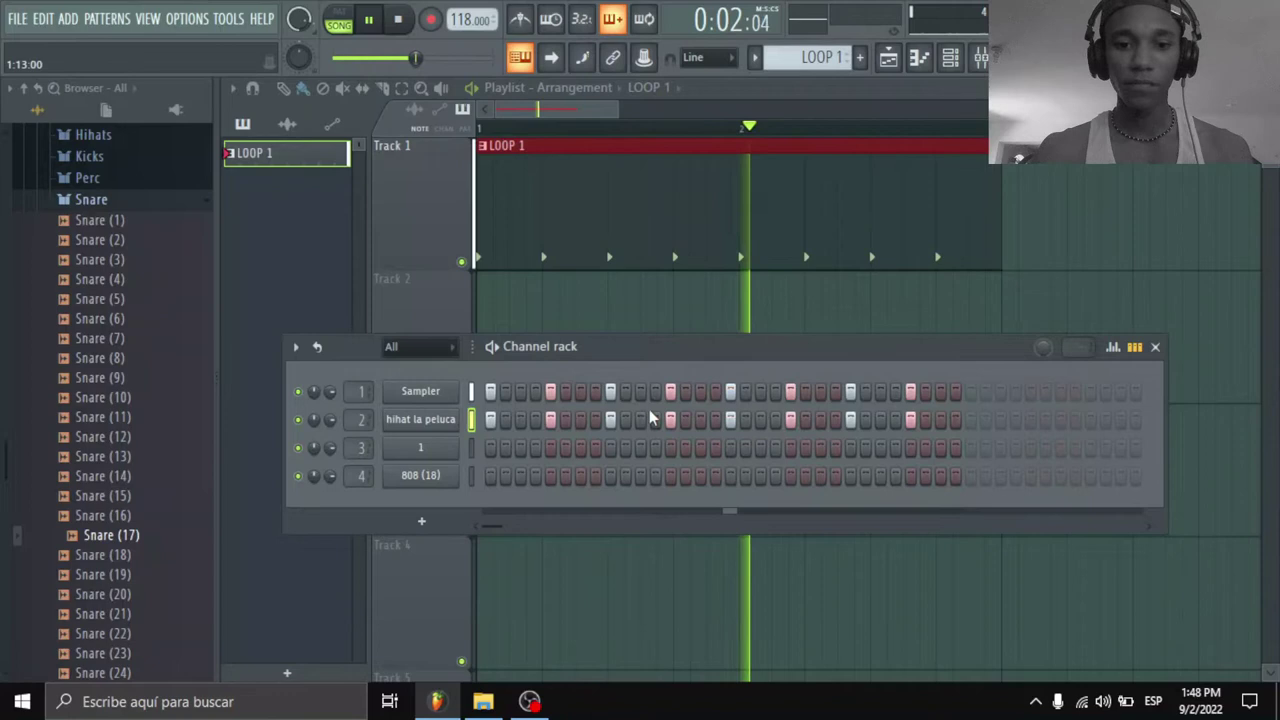
key("space")
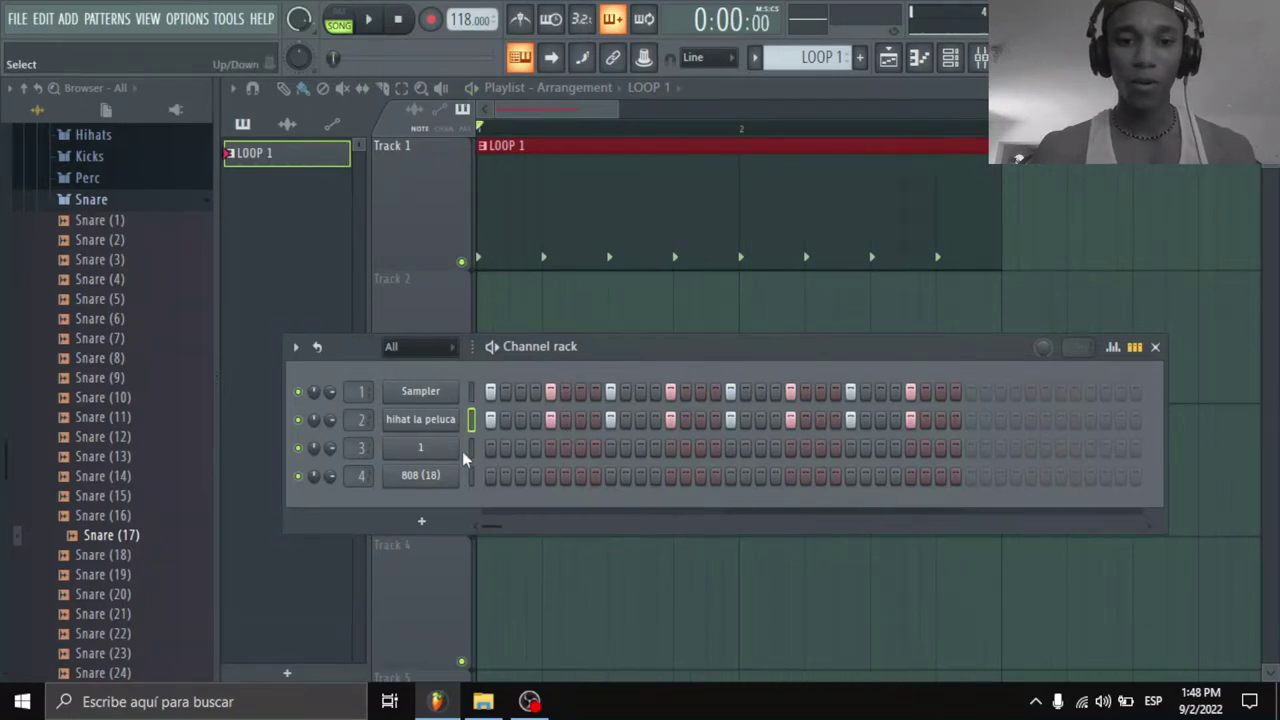
Step: Program hits on steps 1, 4 and 7 of channel 1 in the LOOP 1 pattern, playing the loop for timing
left_click(468, 451)
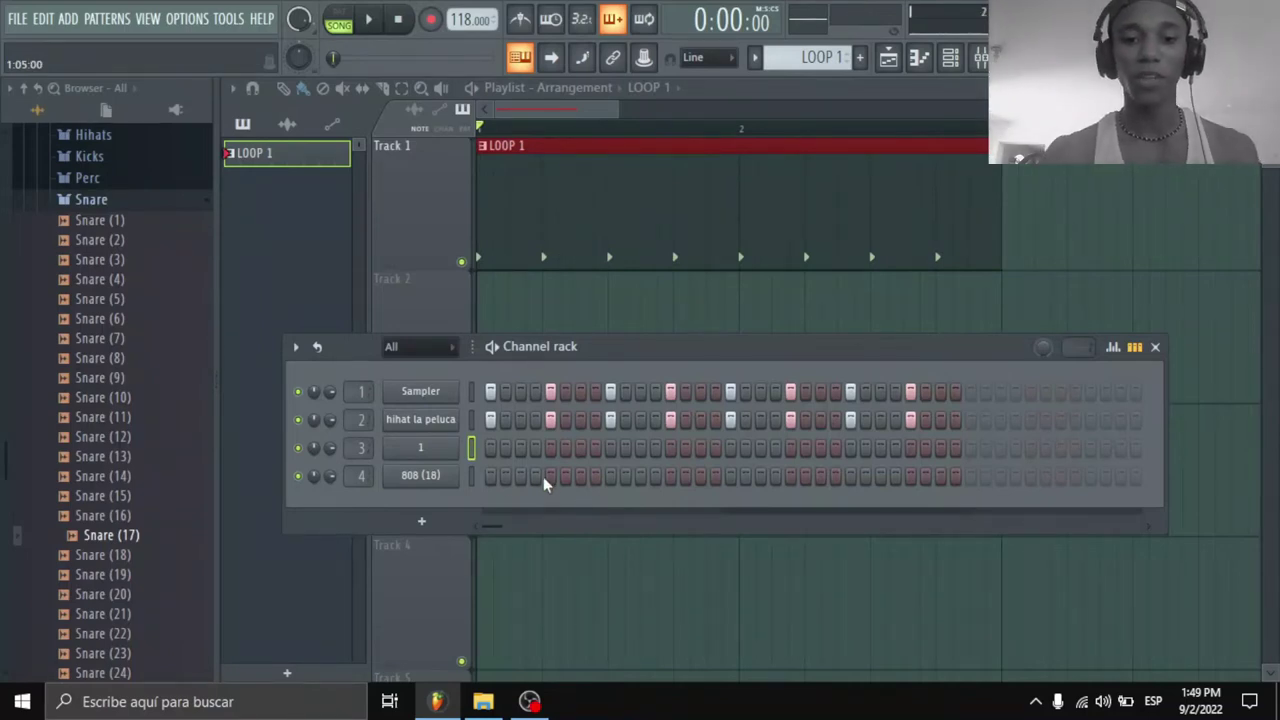
key("space")
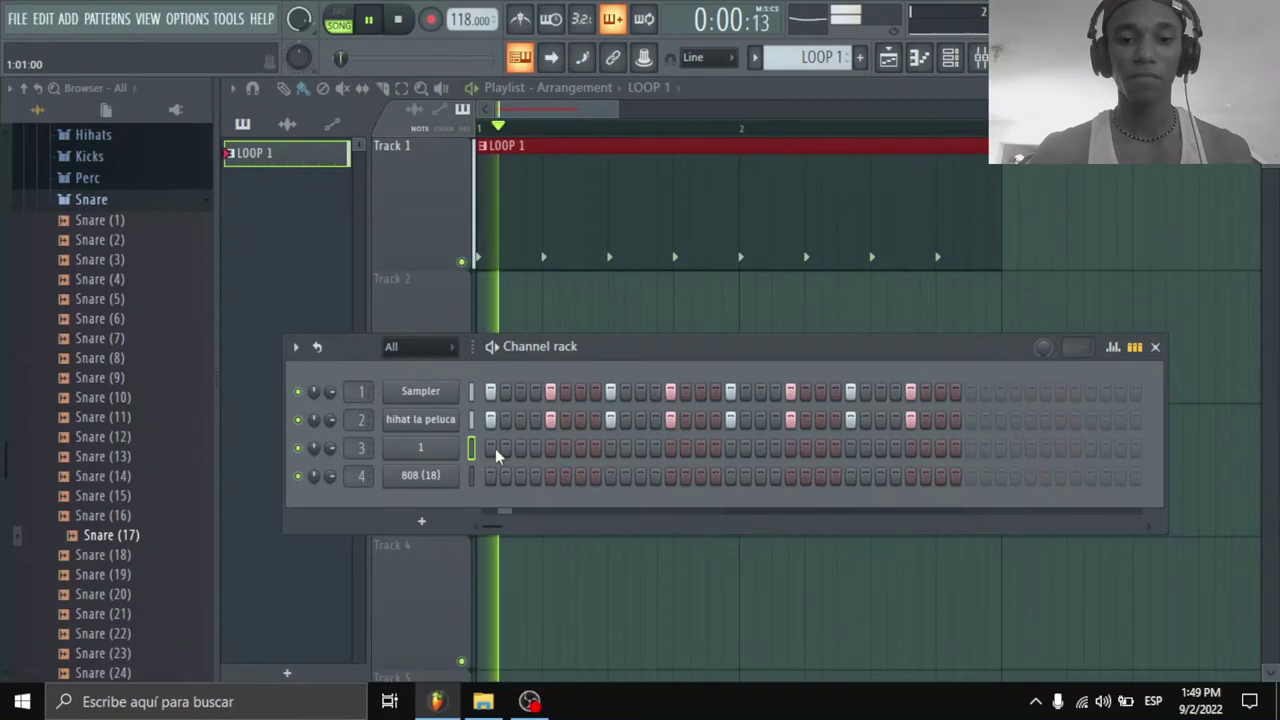
key("space")
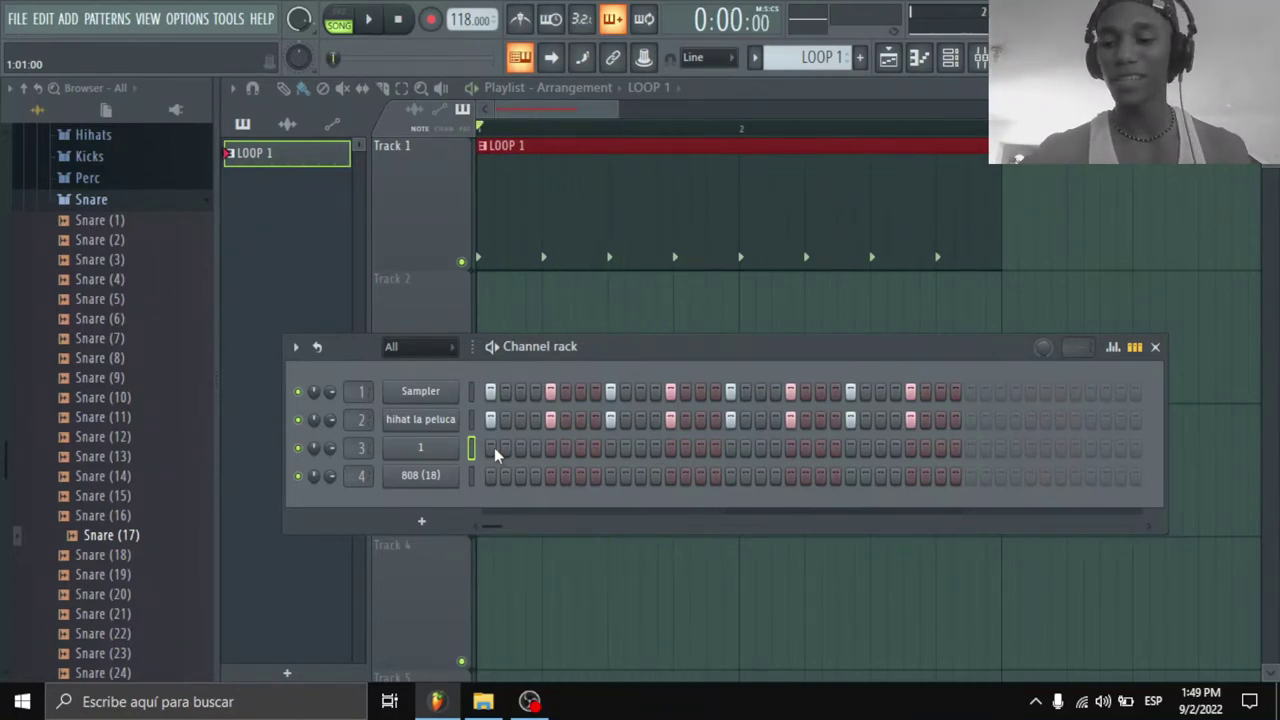
left_click(492, 448)
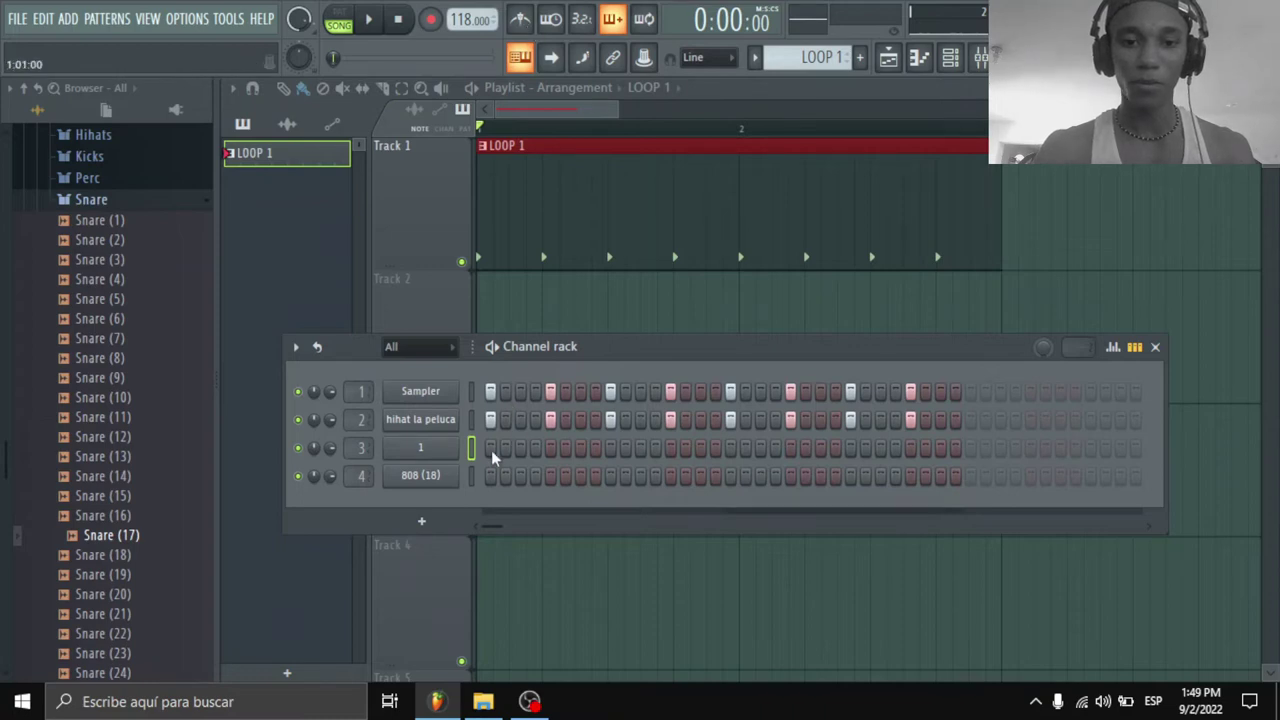
left_click(491, 449)
key("space")
left_click(536, 449)
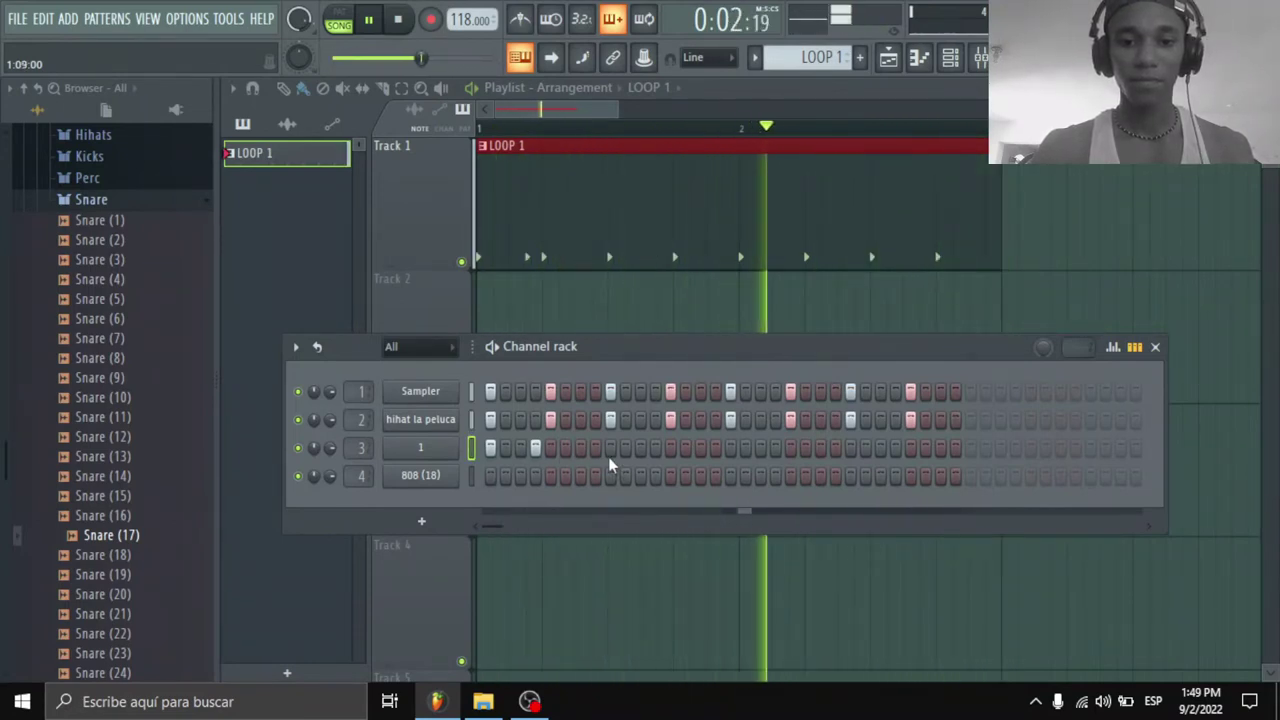
left_click(581, 448)
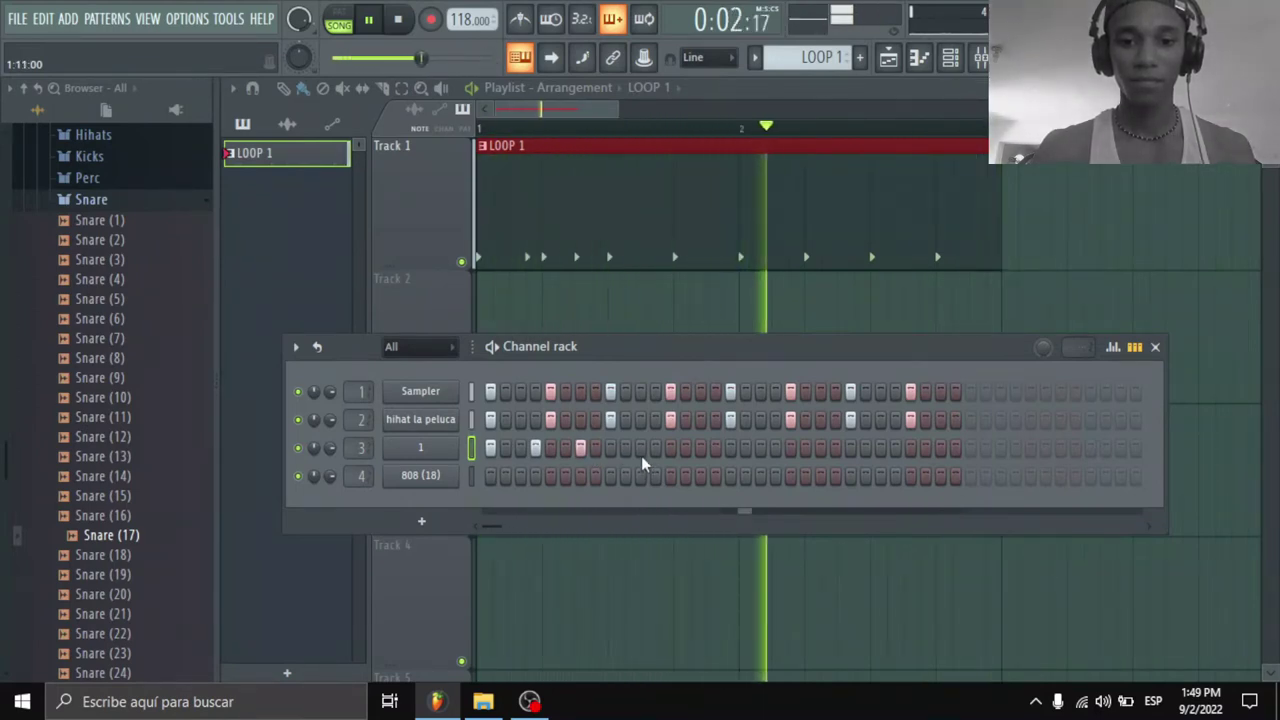
Step: Try an extra hit on step 9 of channel 1, remove it and play the loop back
left_click(611, 448)
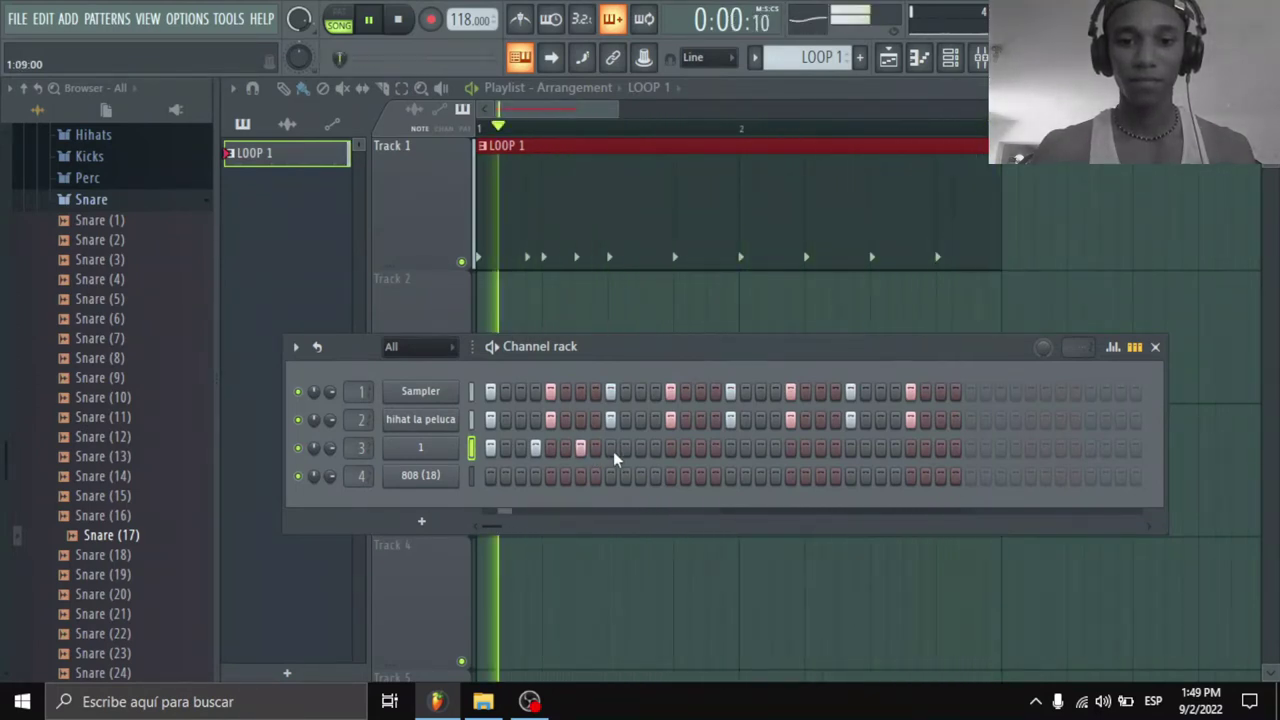
left_click(611, 448)
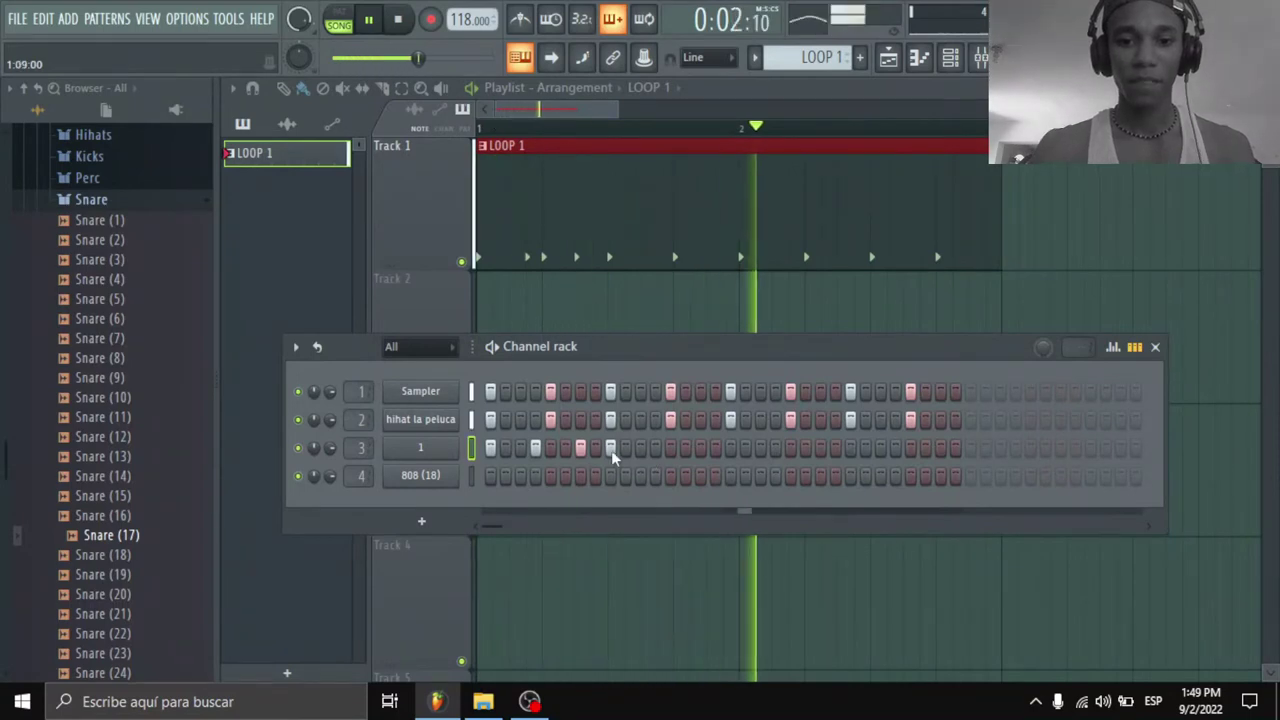
key("space")
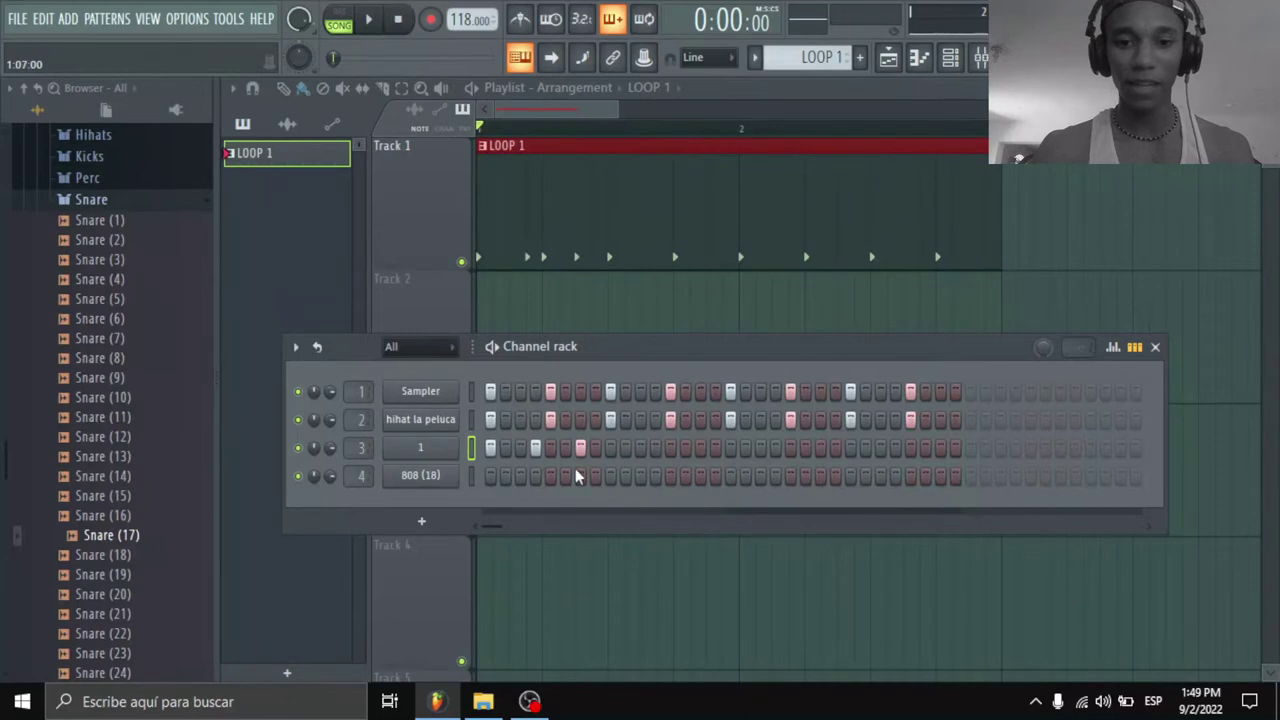
key("space")
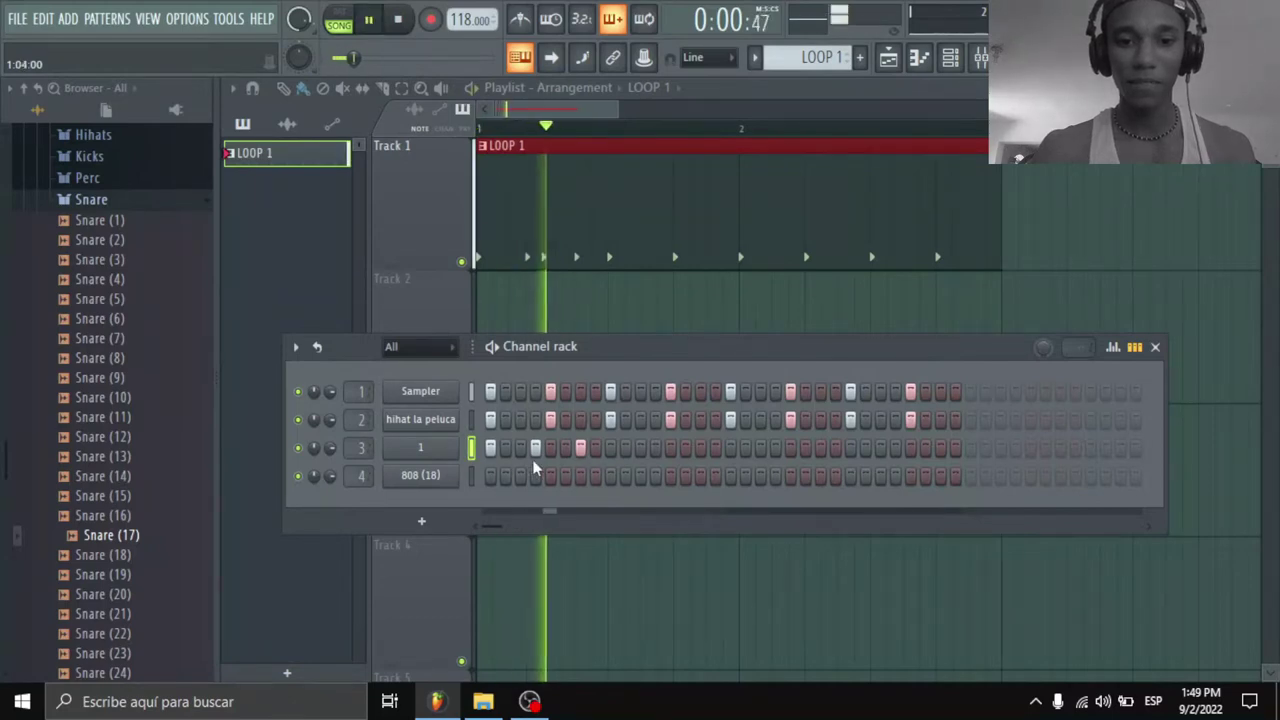
key("space")
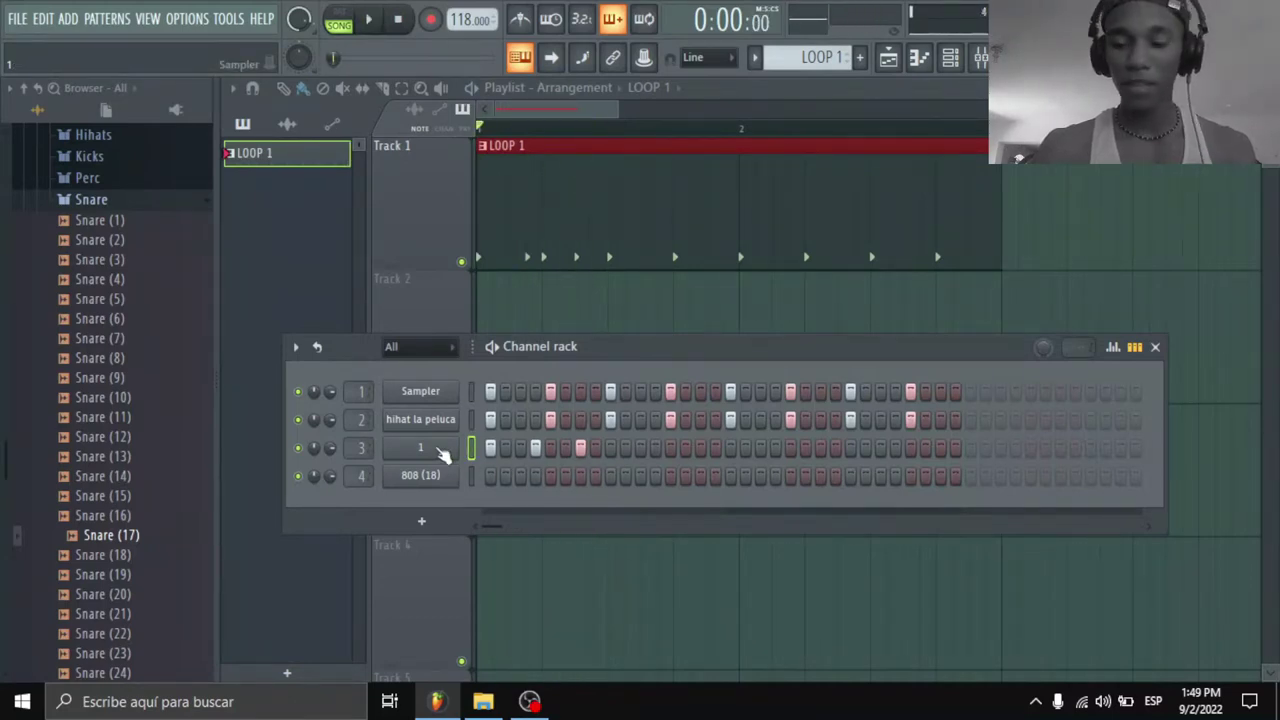
Step: In channel 1's piano roll, select the first two beats and duplicate their notes three times to fill both bars, and clear the selection
right_click(443, 452)
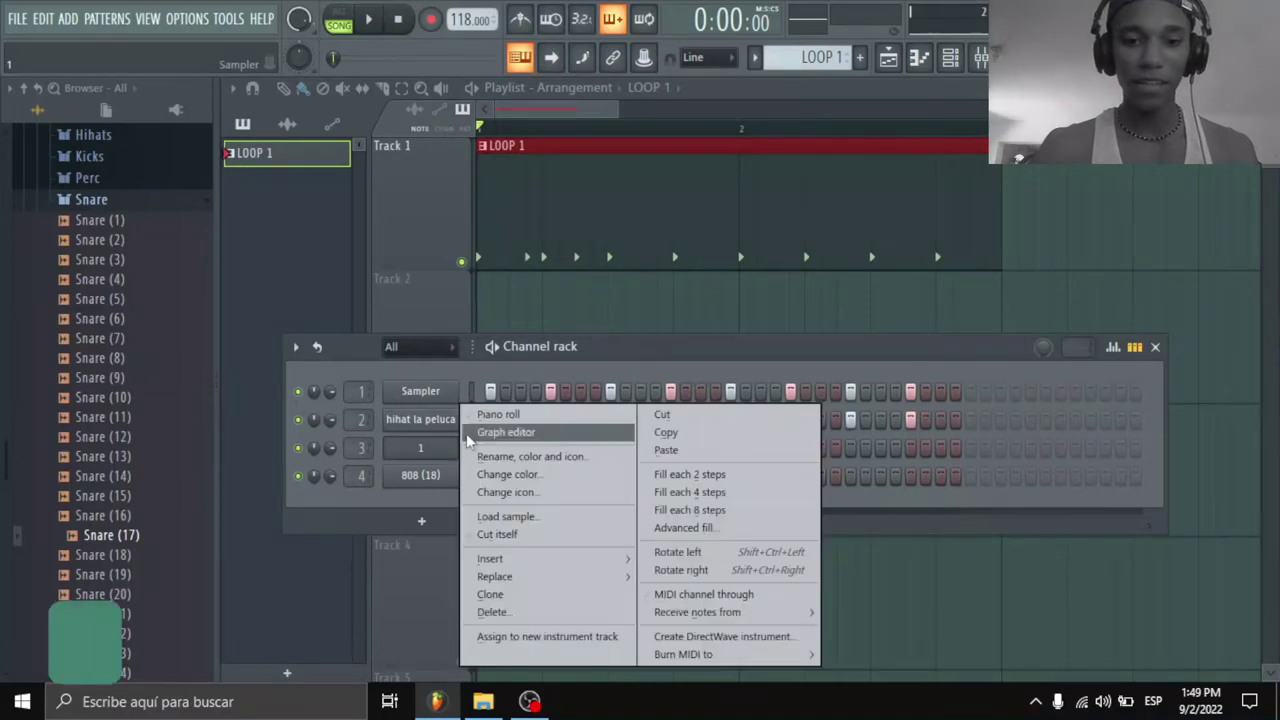
left_click(512, 416)
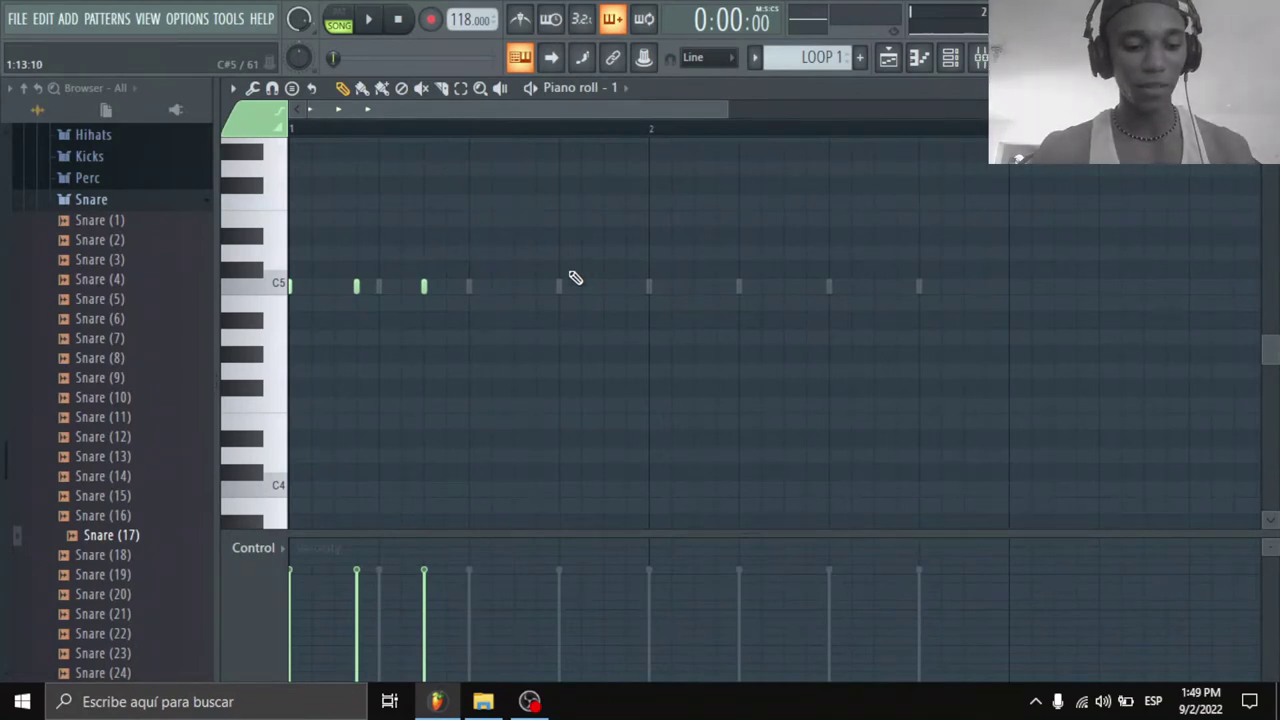
key("ctrl+a")
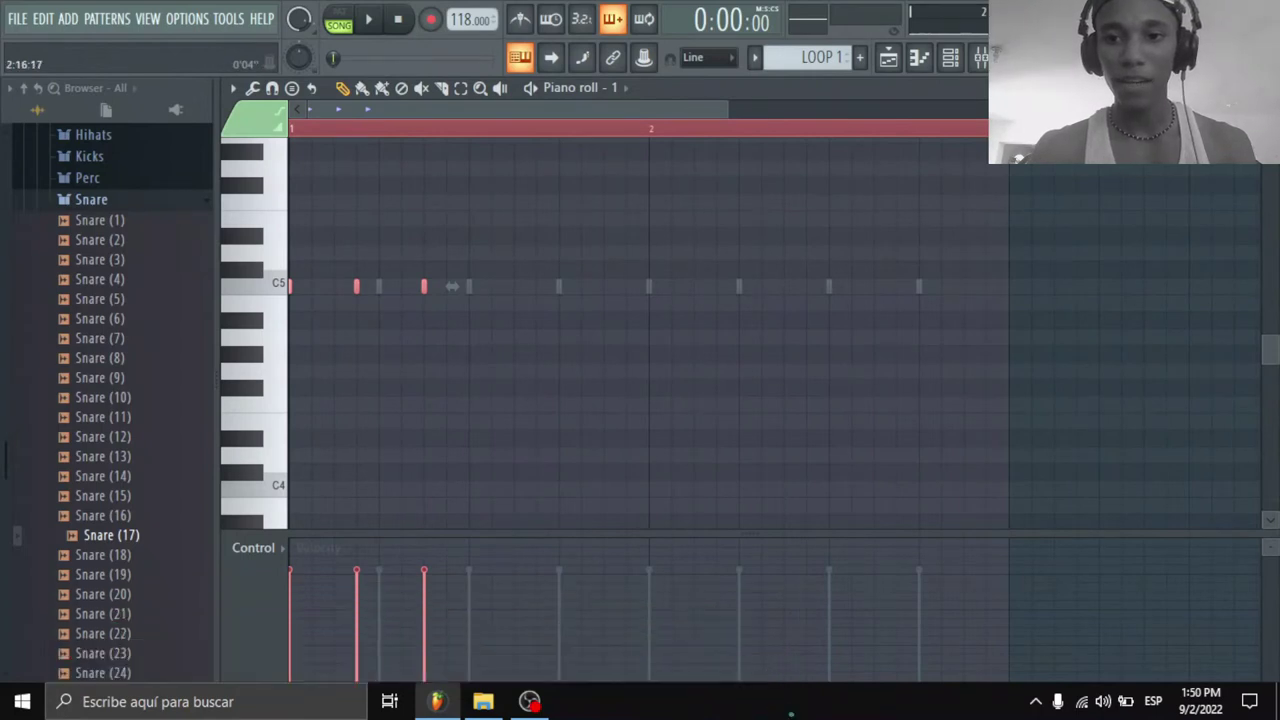
left_click_drag(983, 131, 474, 149)
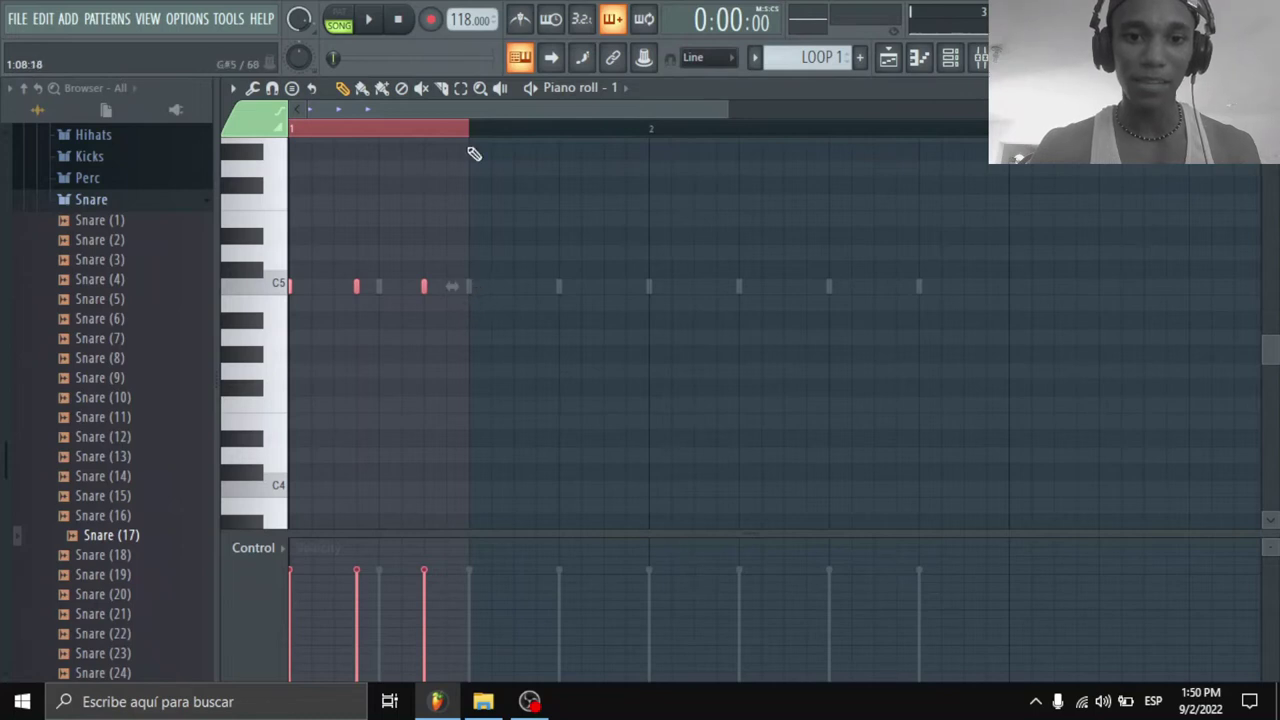
scroll(467, 138, "up", 3)
scroll(471, 137, "down", 3)
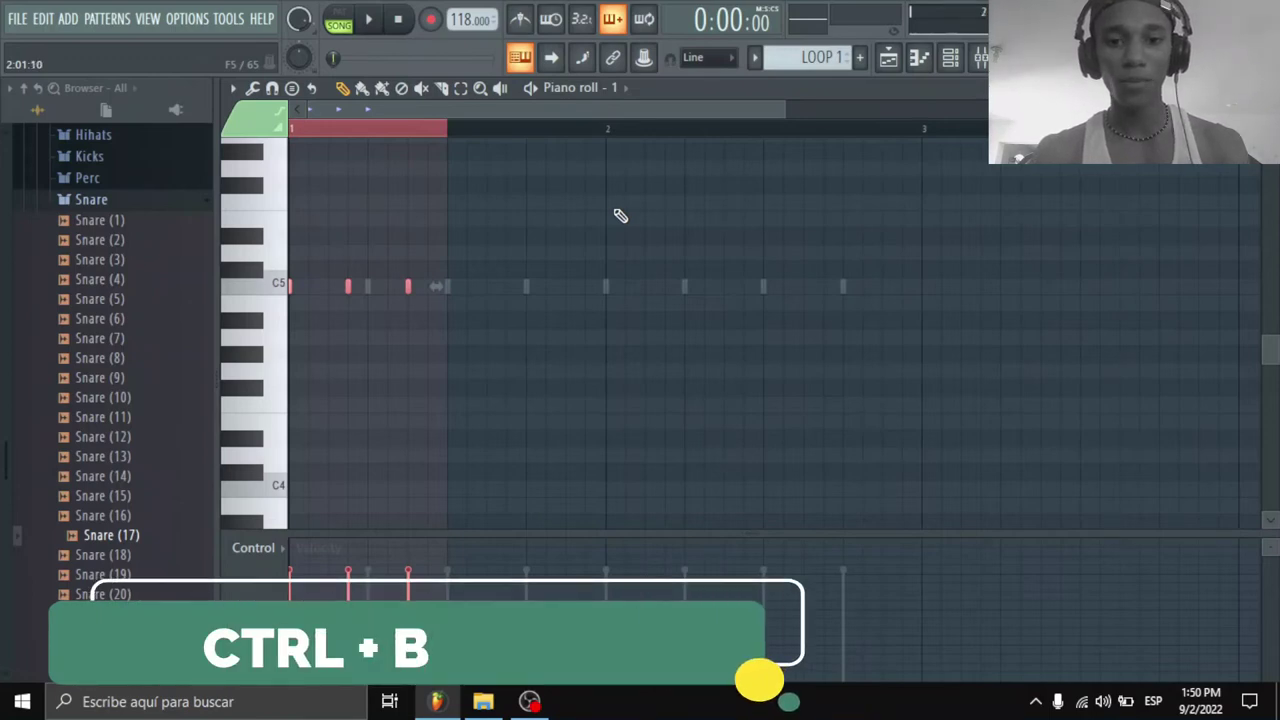
key("ctrl+b")
key("ctrl+b")
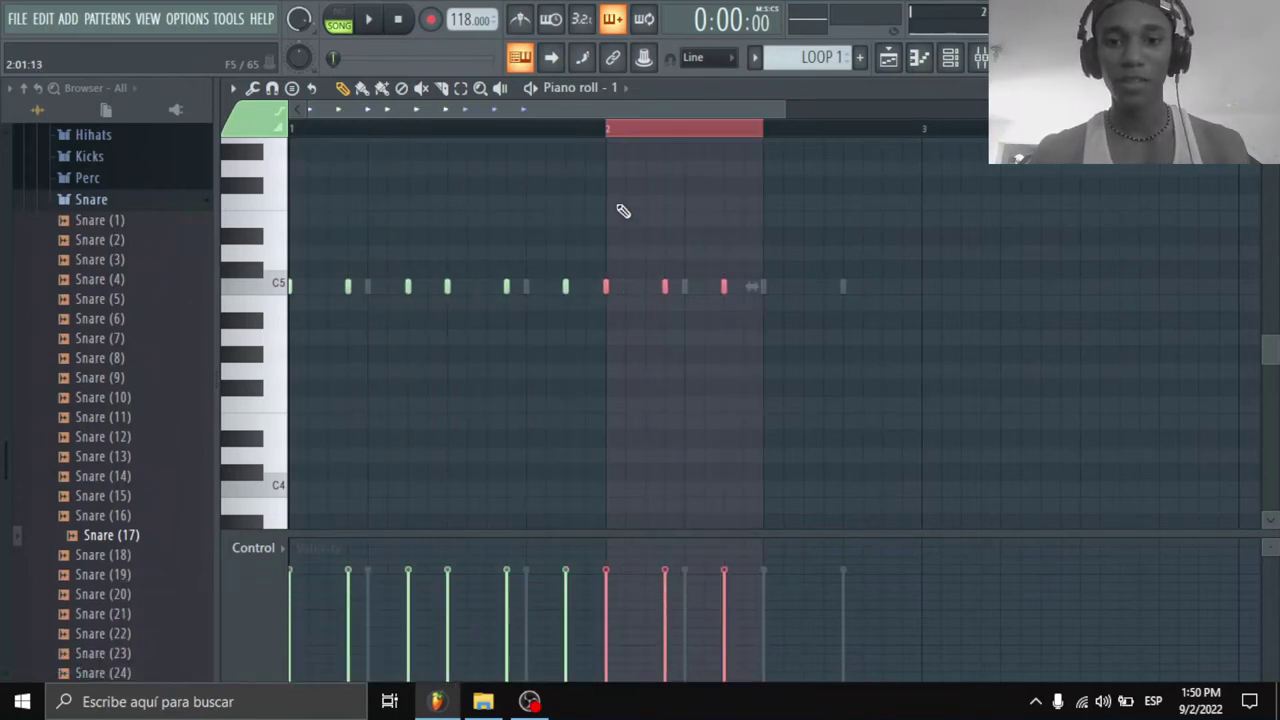
key("ctrl+b")
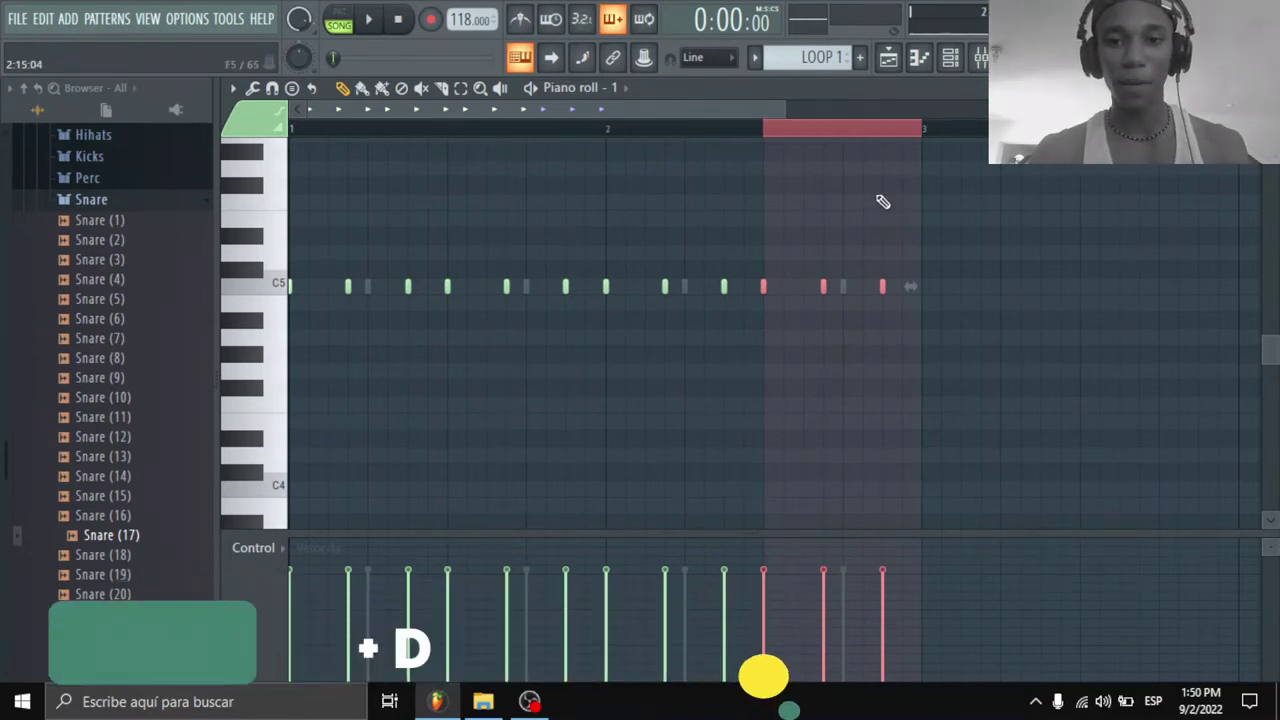
key("ctrl+d")
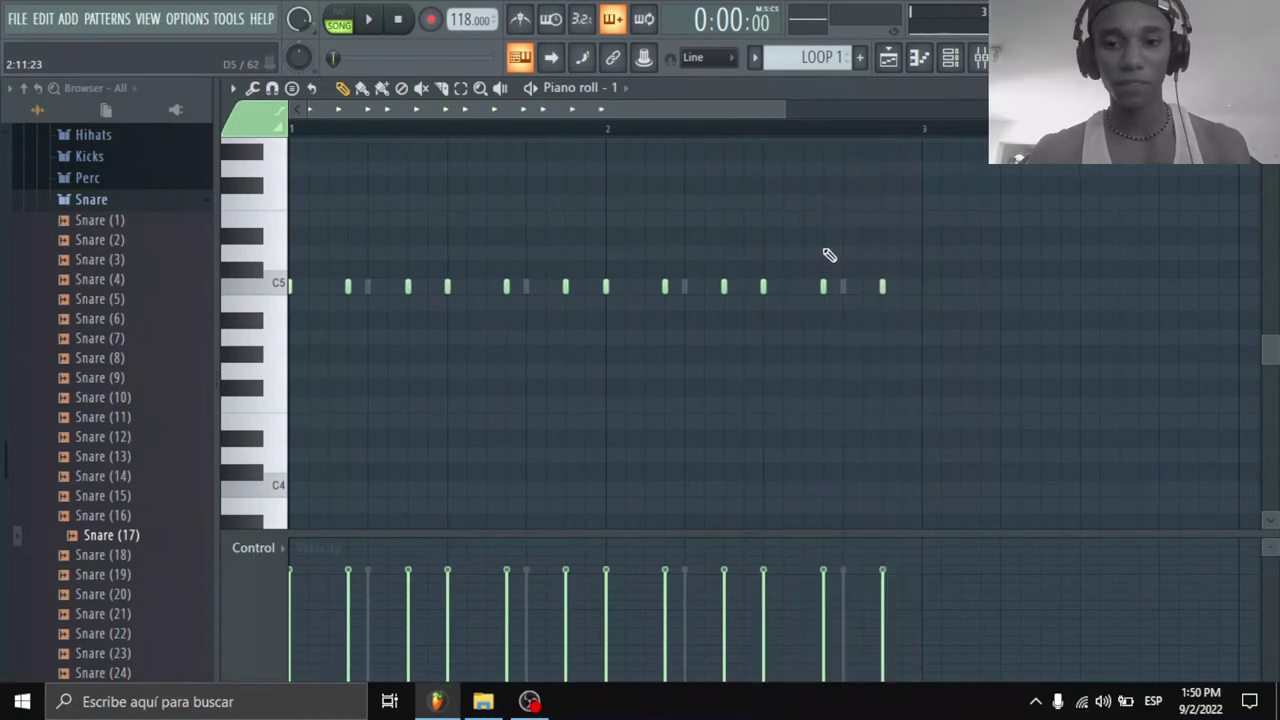
Step: Show the channel rack over the piano roll and play back the loop to check channel 1's repeated hits
left_click(951, 58)
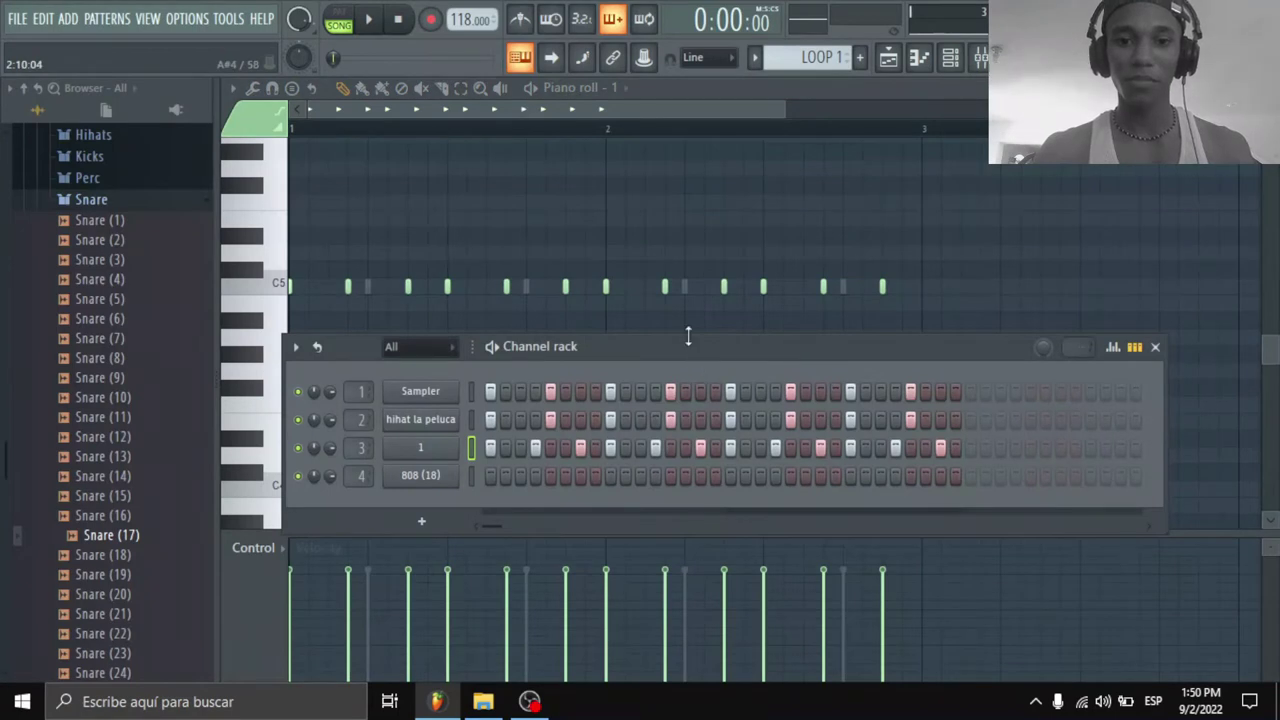
key("space")
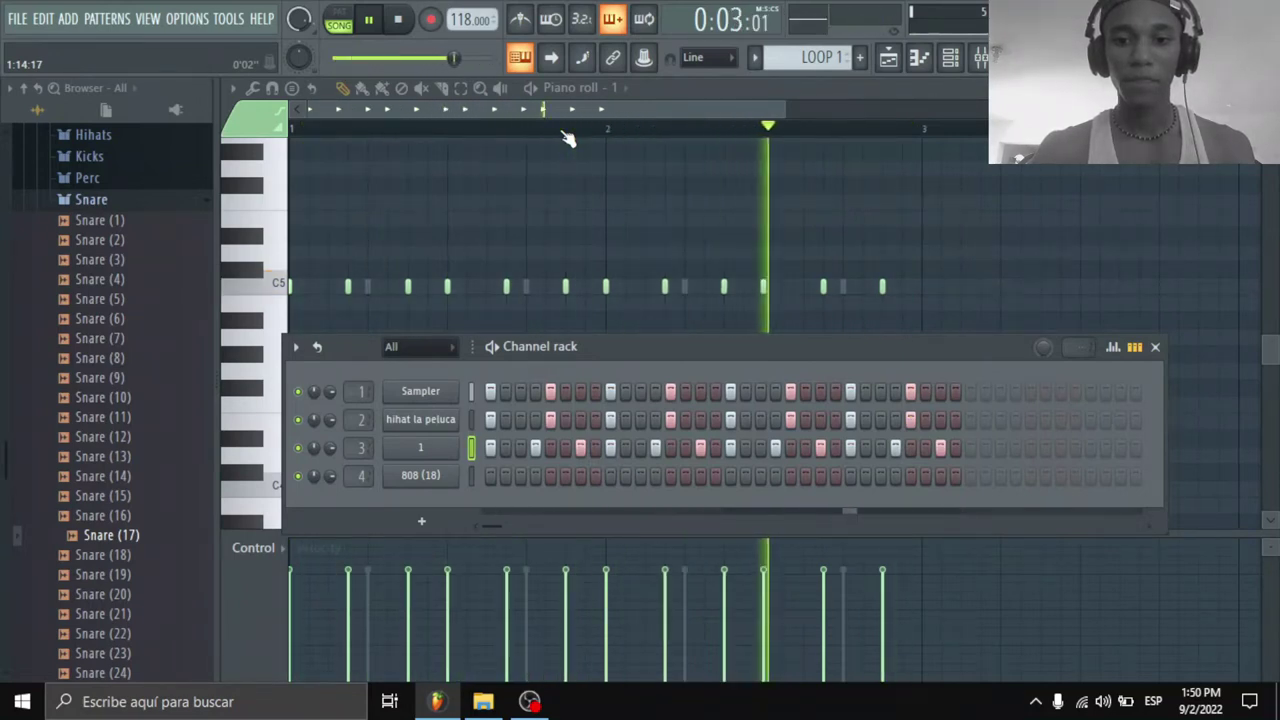
key("space")
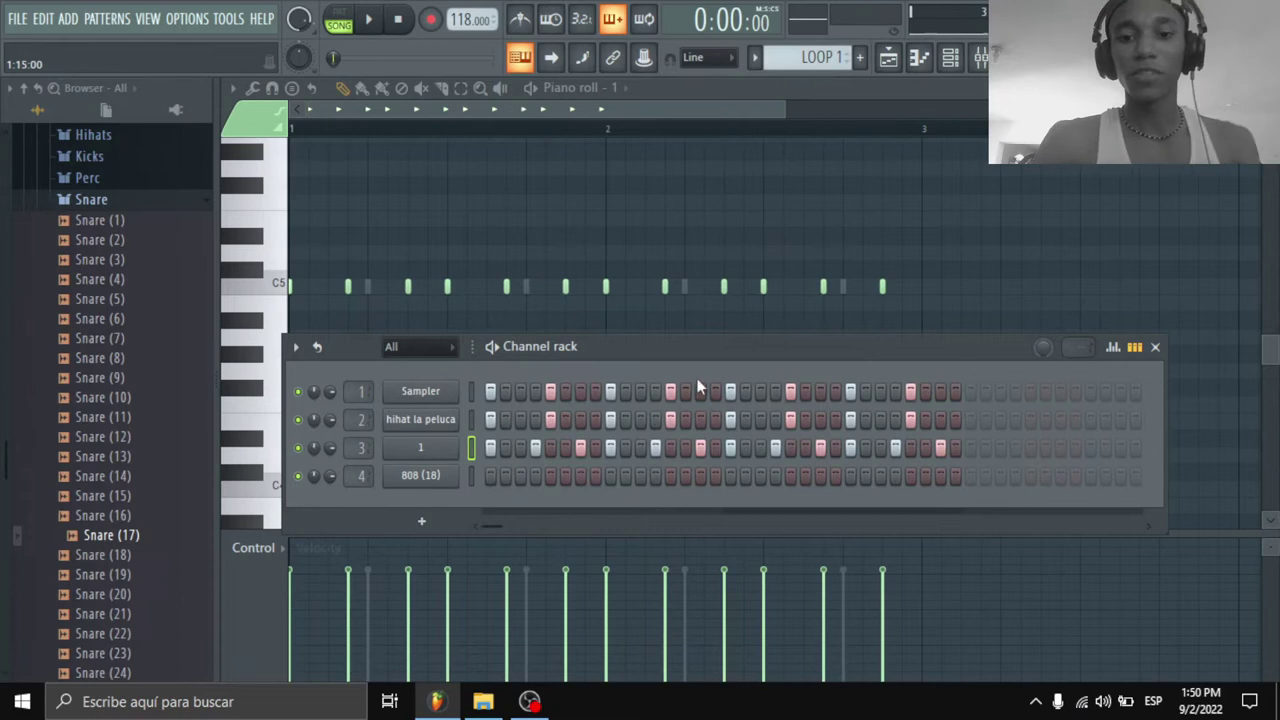
left_click(610, 421)
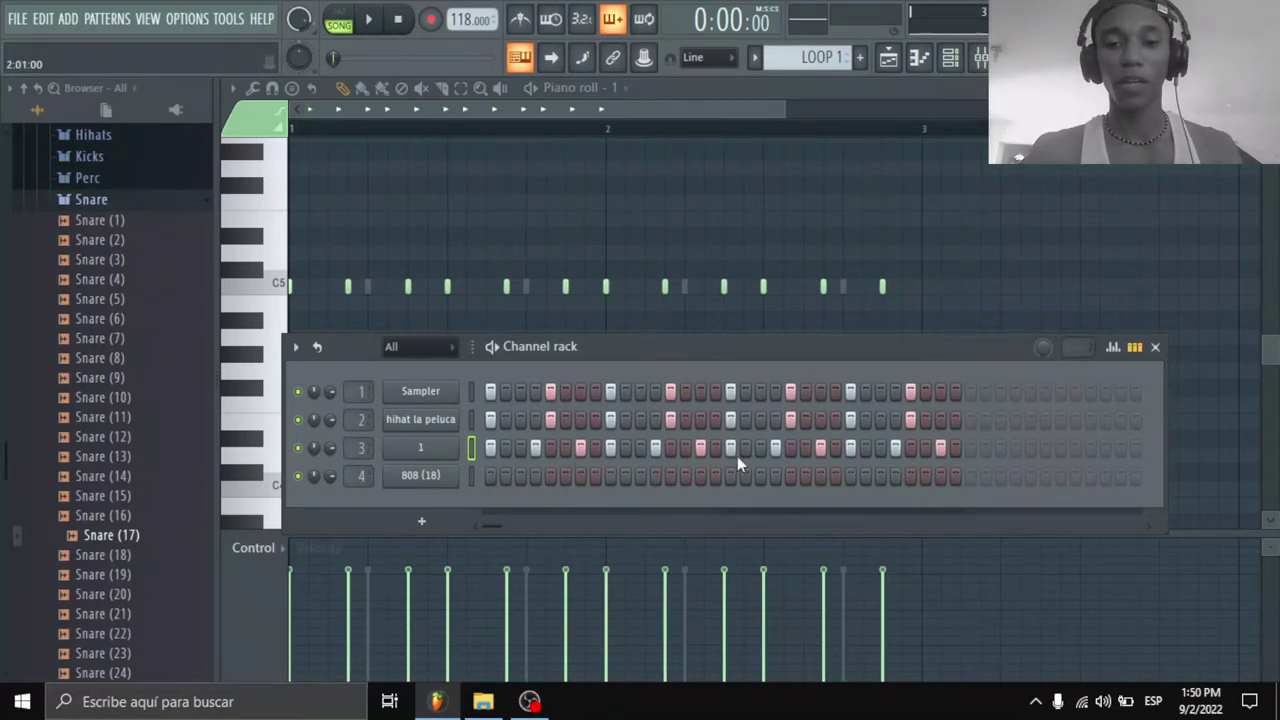
key("space")
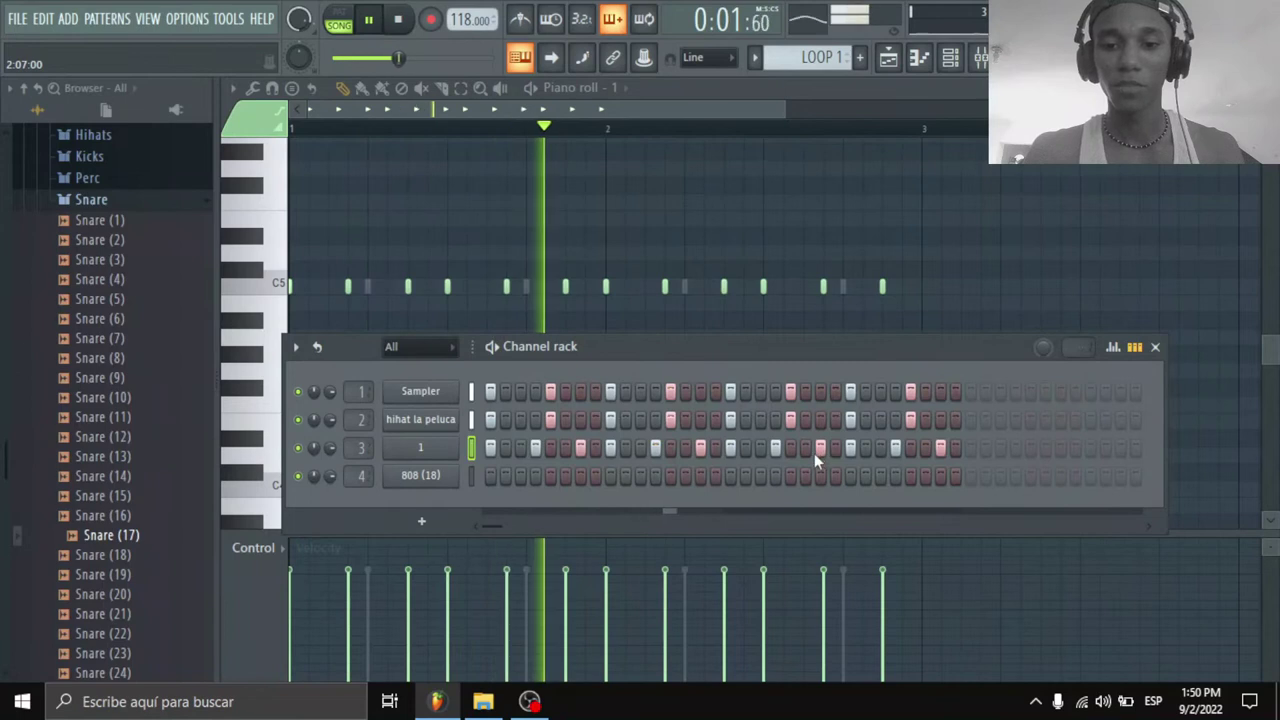
key("space")
key("space")
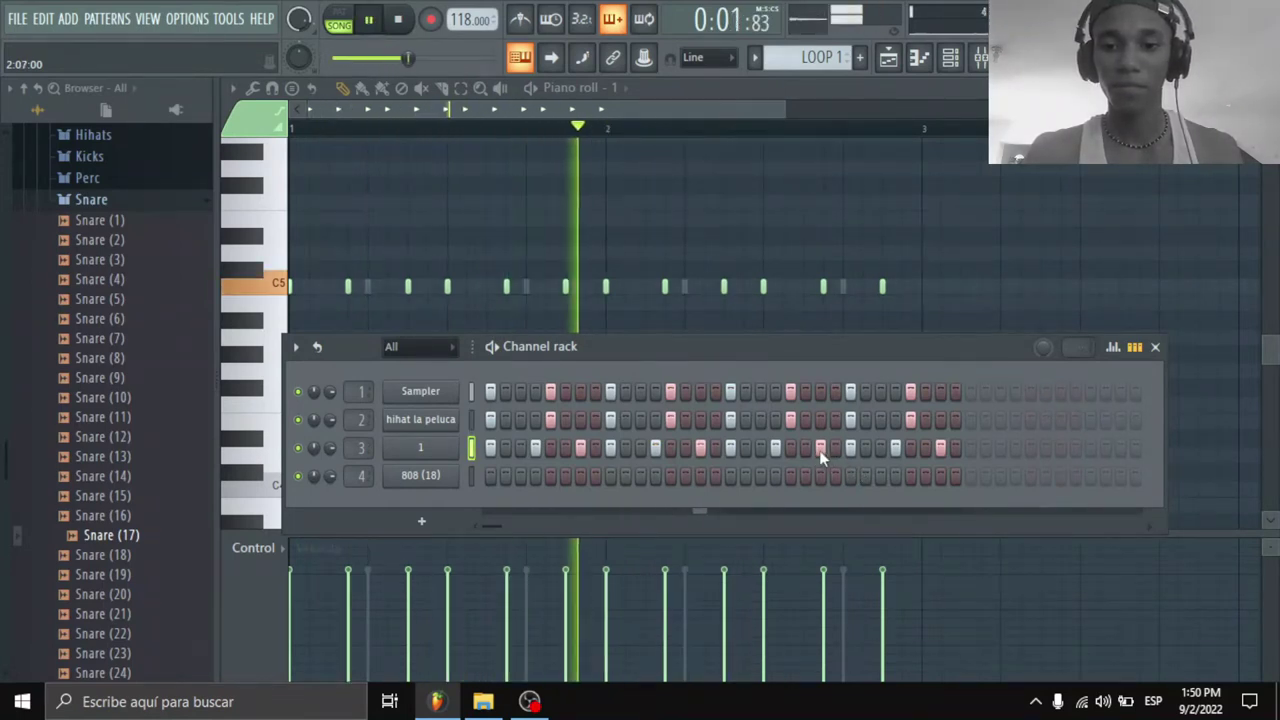
Step: Add a hit on step 26 of channel 1 and play the loop back
left_click(865, 450)
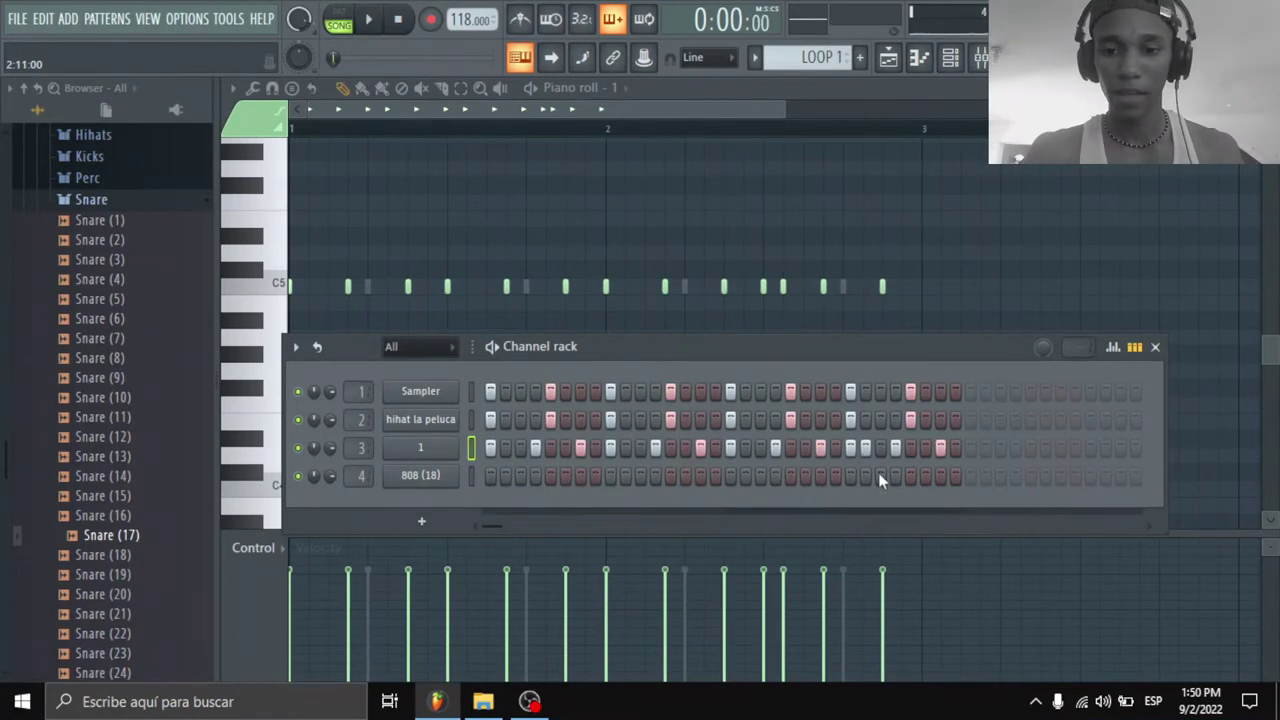
key("space")
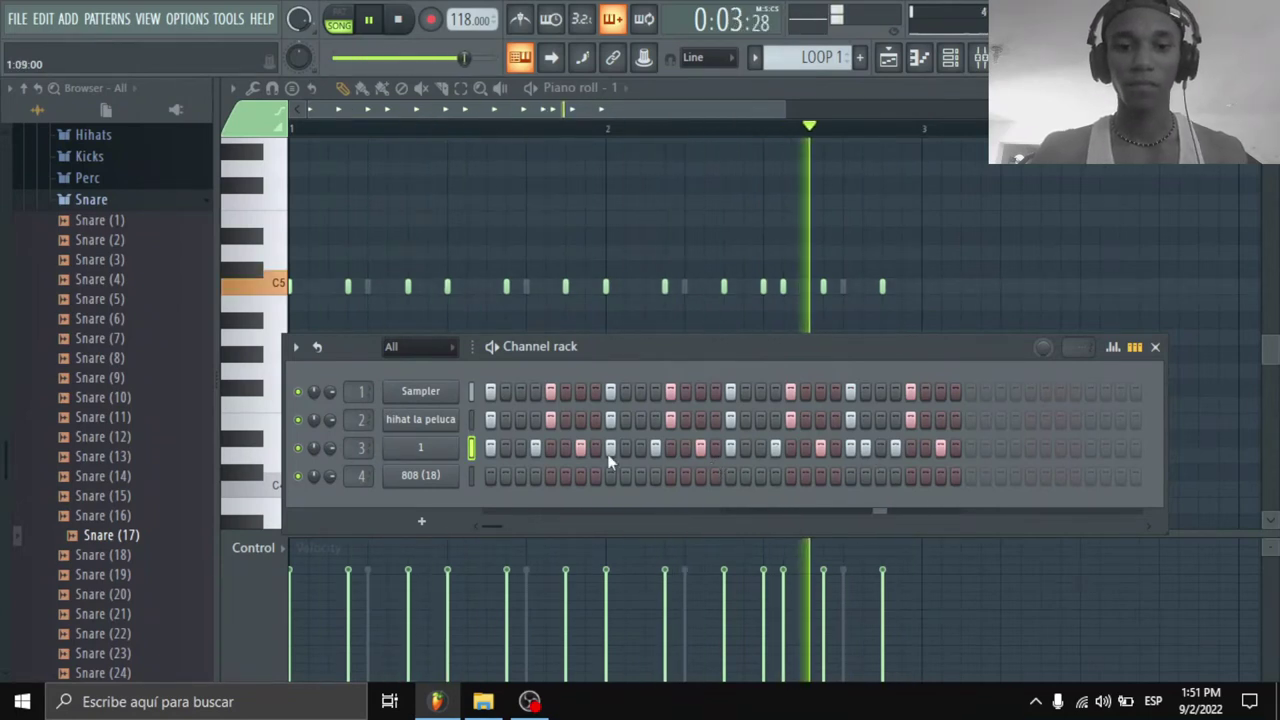
key("space")
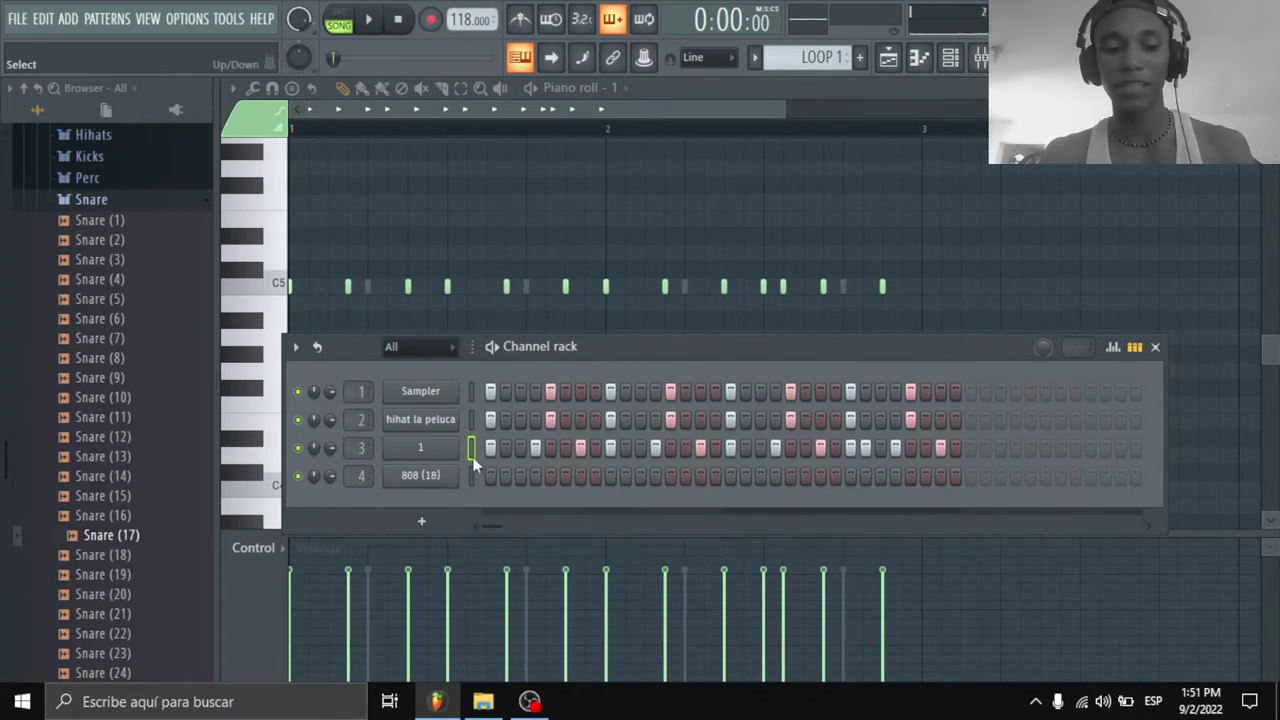
Step: Enable the volume envelope of the 808 (18) channel with its attack and release times turned down to zero
left_click(469, 476)
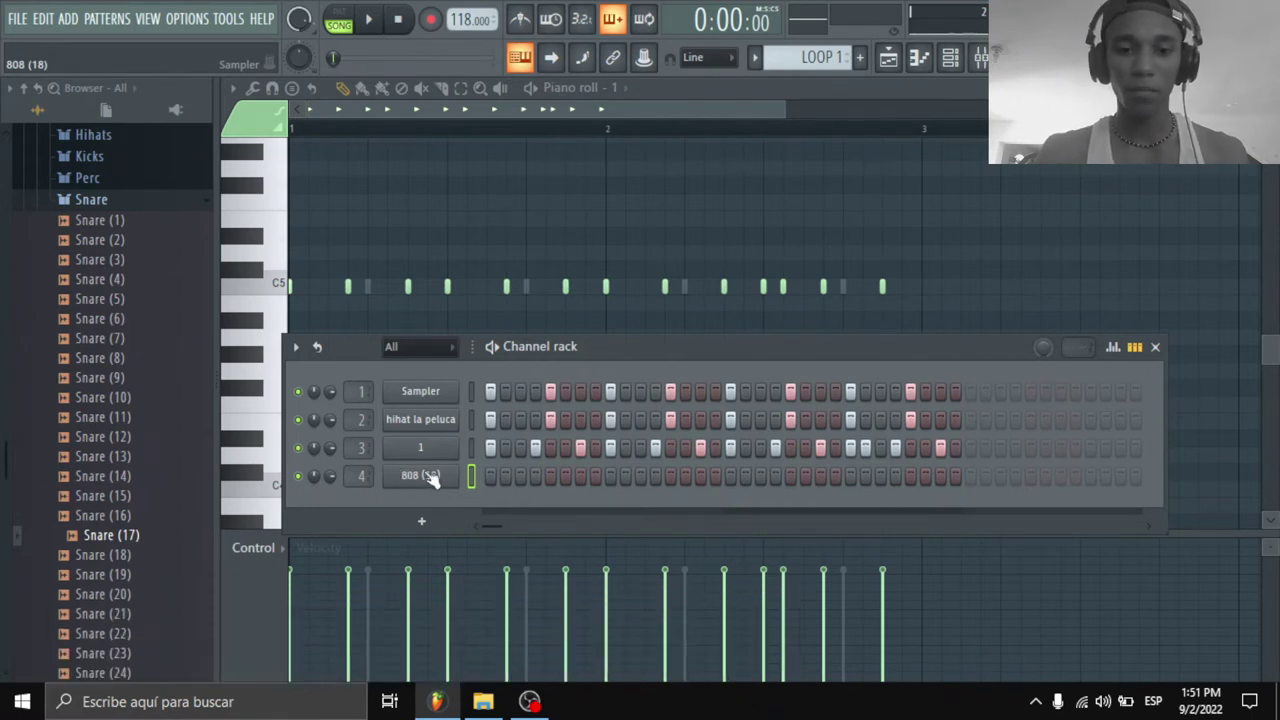
left_click(430, 478)
left_click_drag(566, 328, 553, 138)
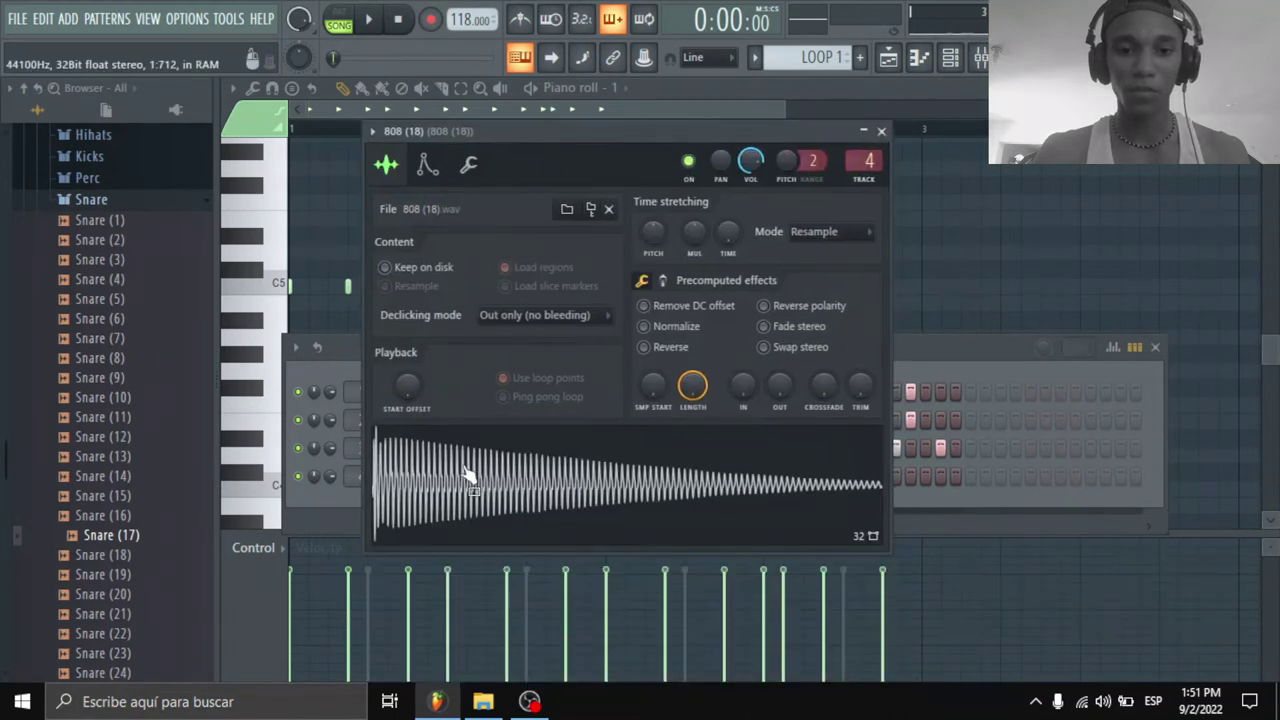
left_click(426, 167)
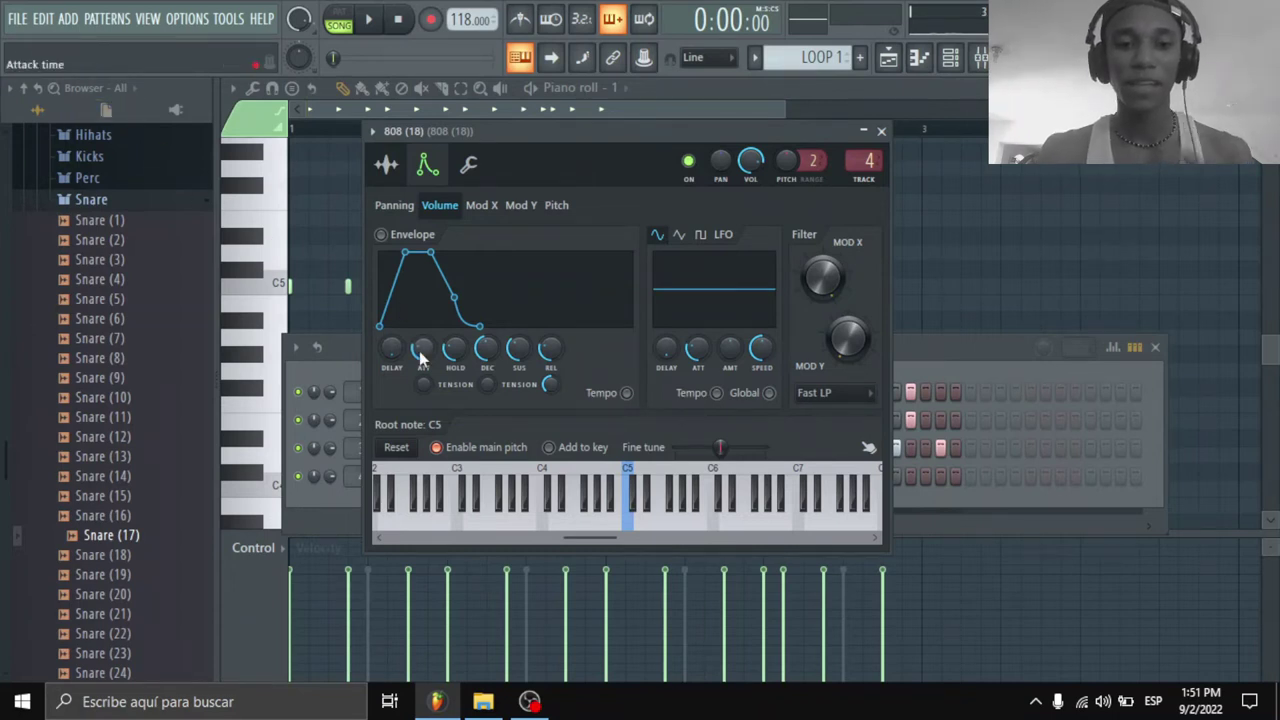
left_click_drag(429, 345, 429, 378)
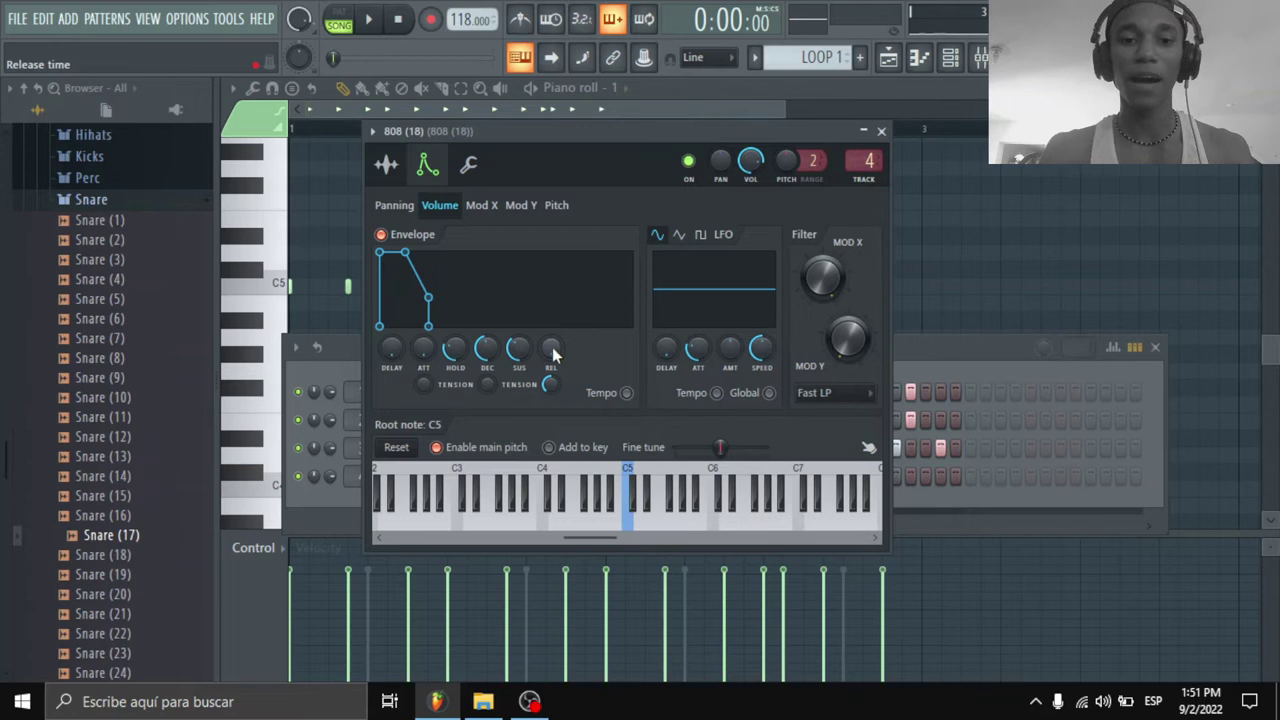
Step: Audition the 808 (18) sample repeatedly at C5 to hear the envelope's effect
left_click(633, 527)
left_click(633, 527)
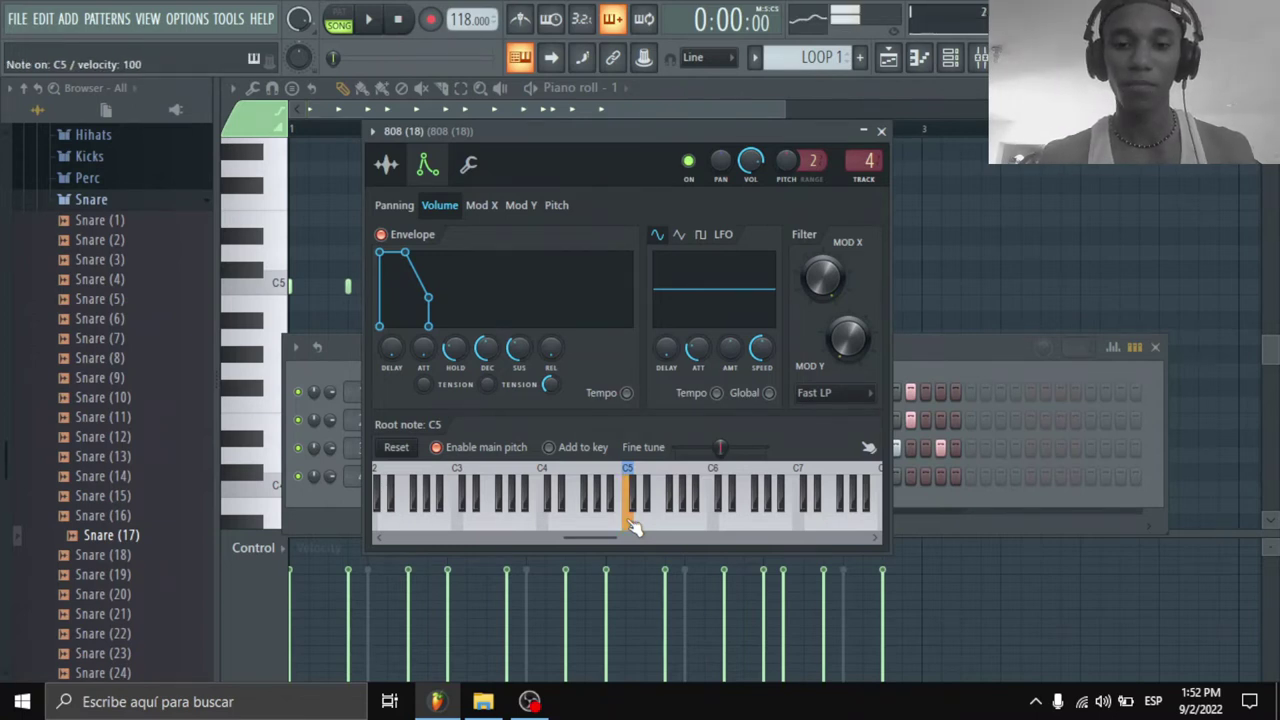
left_click(633, 527)
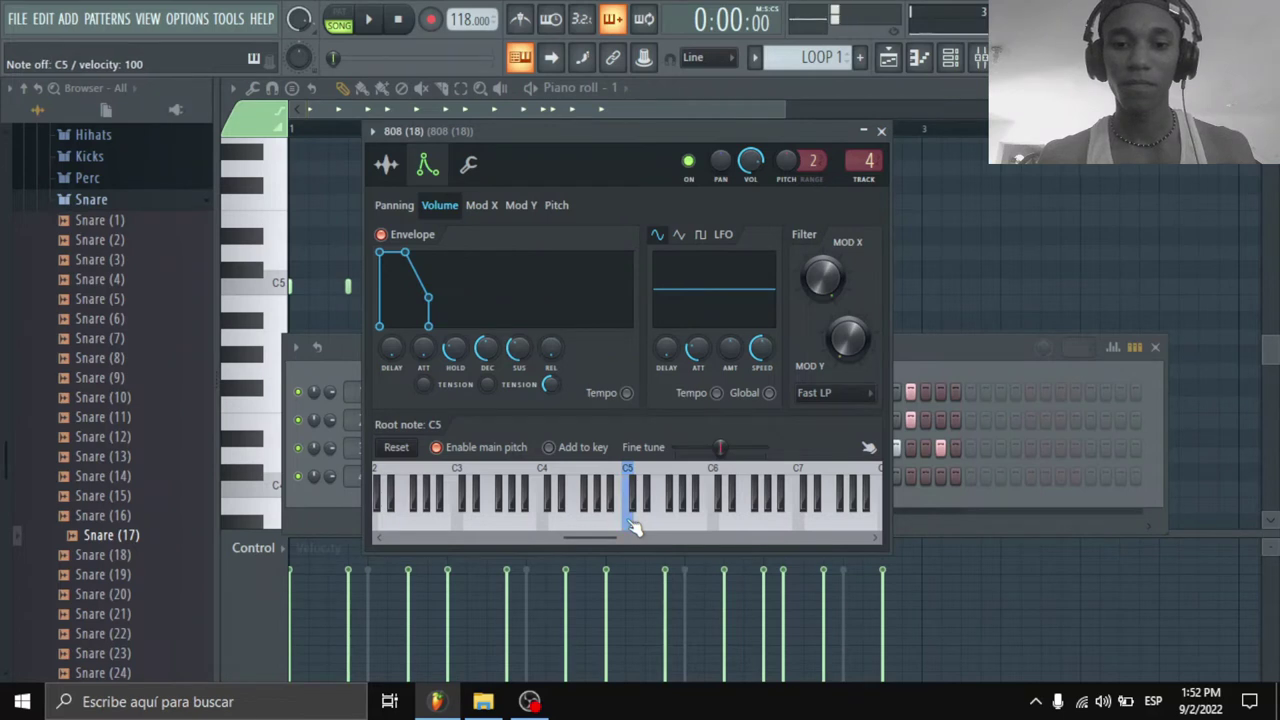
left_click(633, 527)
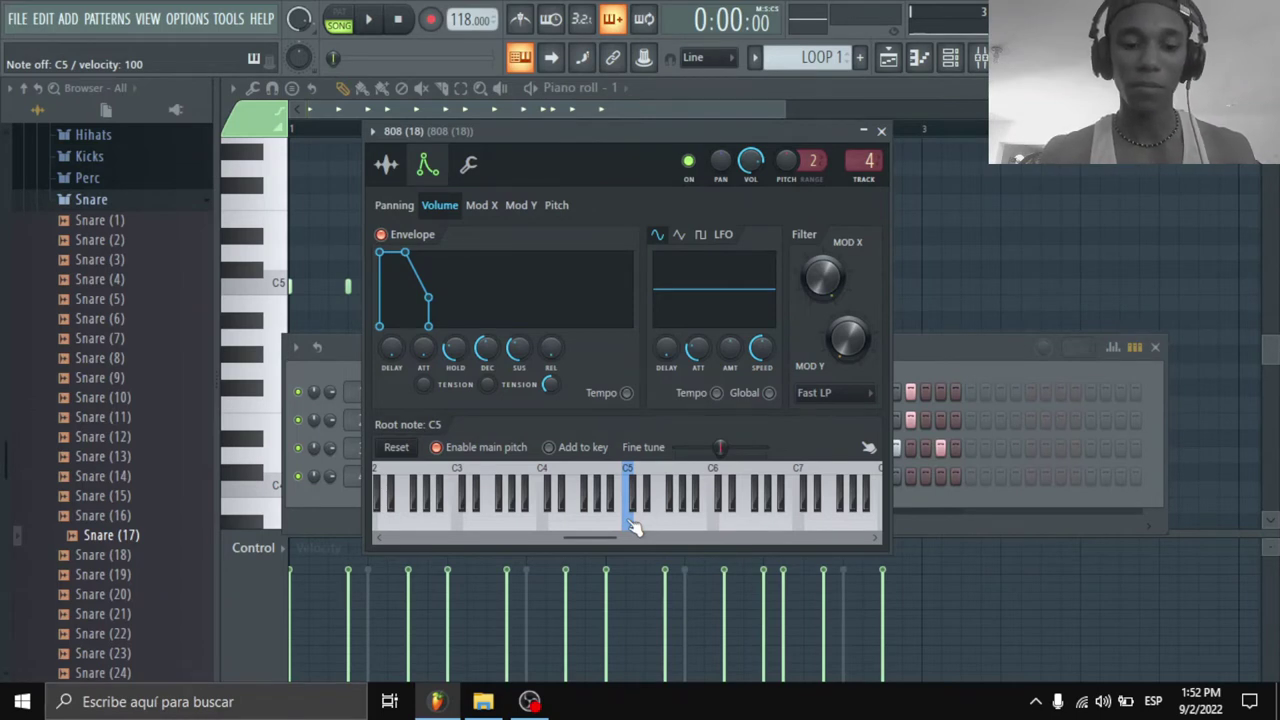
key("q")
key("q")
key("q")
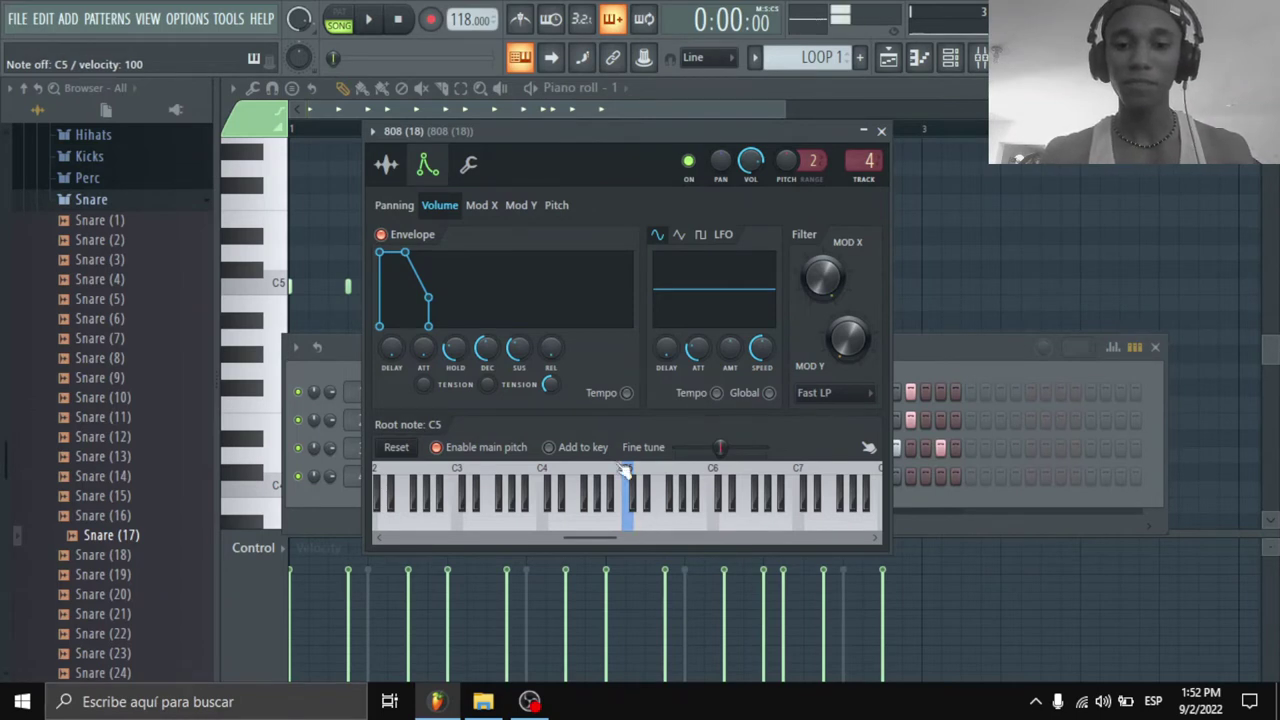
key("q")
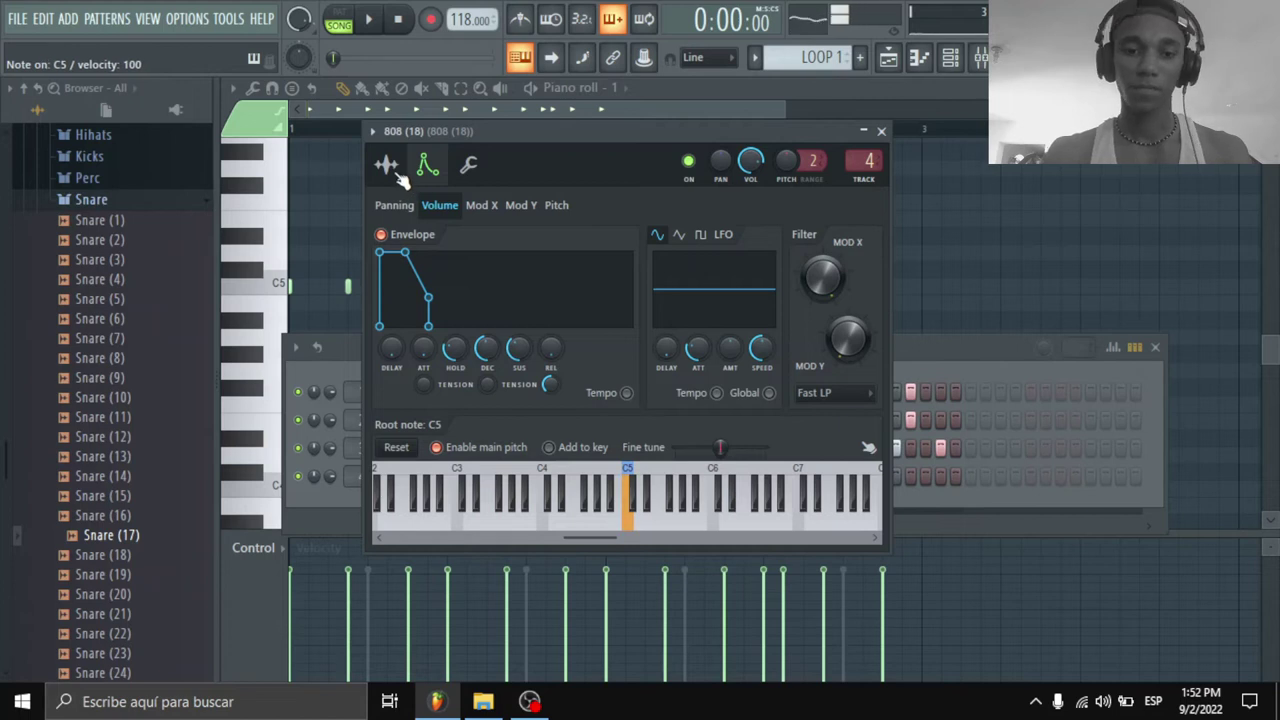
Step: Set the fade-out of the 808 (18) sample to about 17% while auditioning it at C5, and close its channel settings
left_click(388, 166)
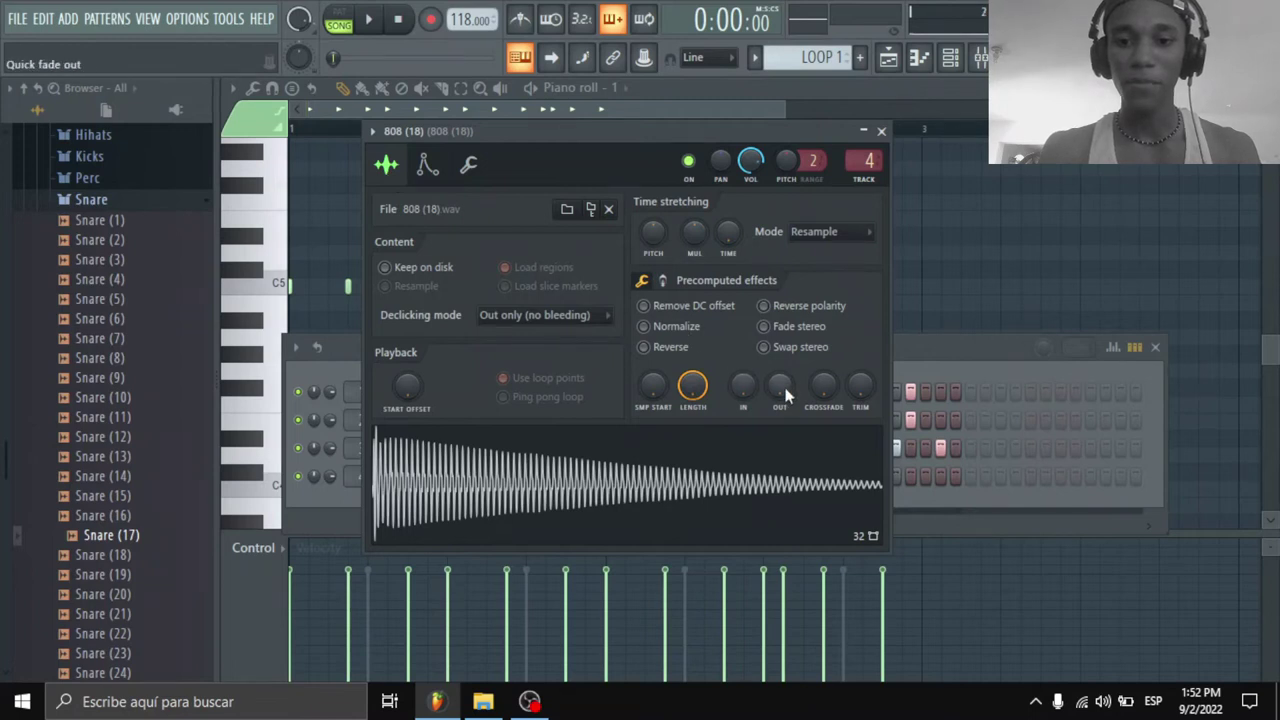
left_click_drag(780, 386, 780, 381)
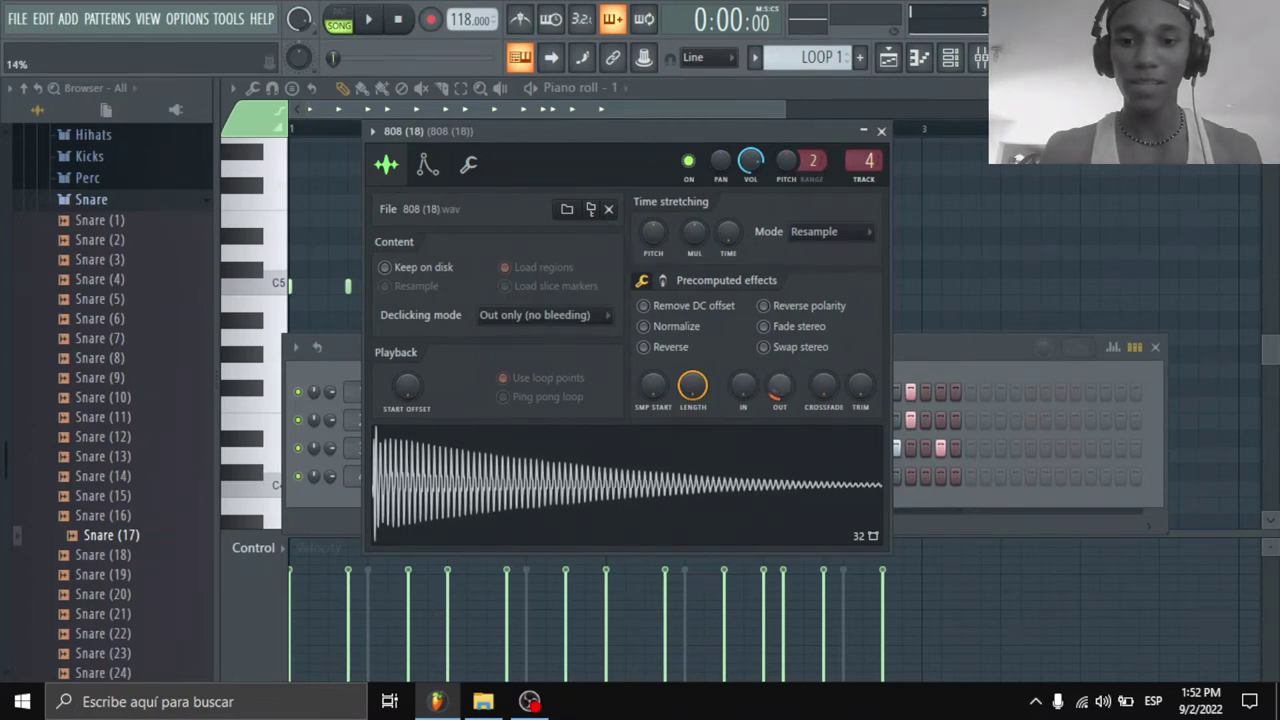
key("q")
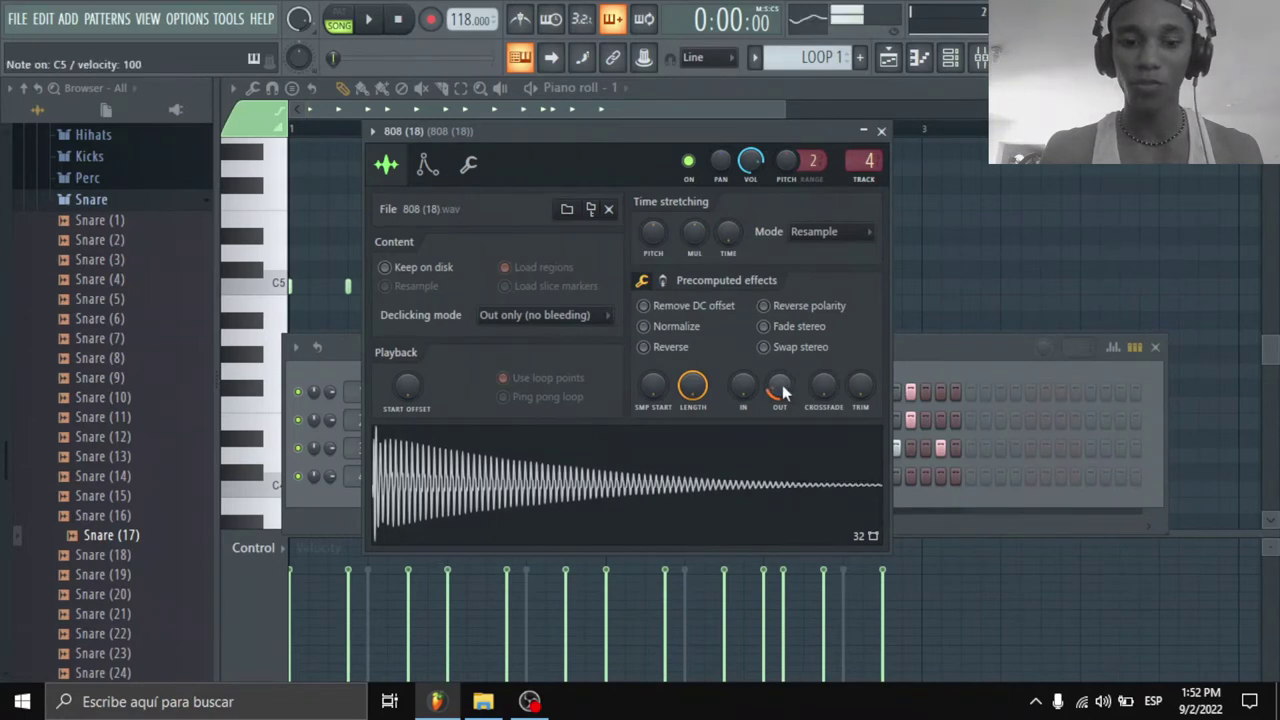
left_click_drag(783, 390, 783, 388)
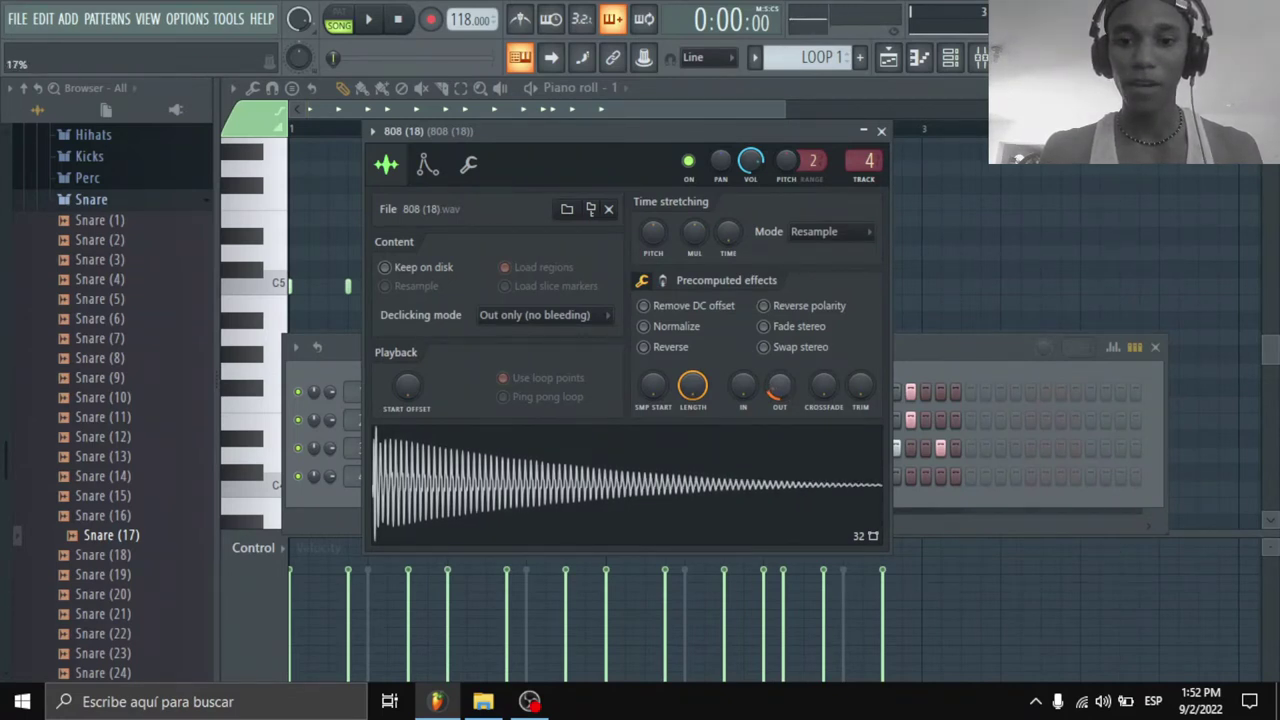
key("q")
key("q")
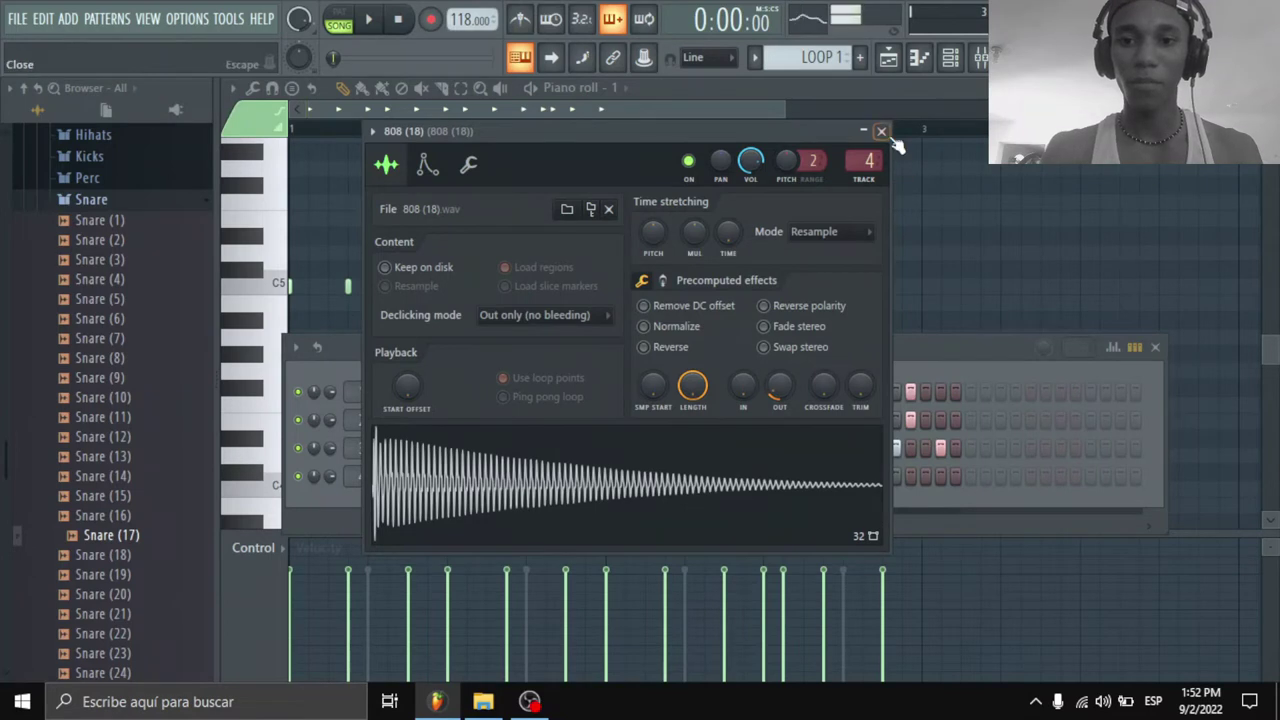
left_click(882, 132)
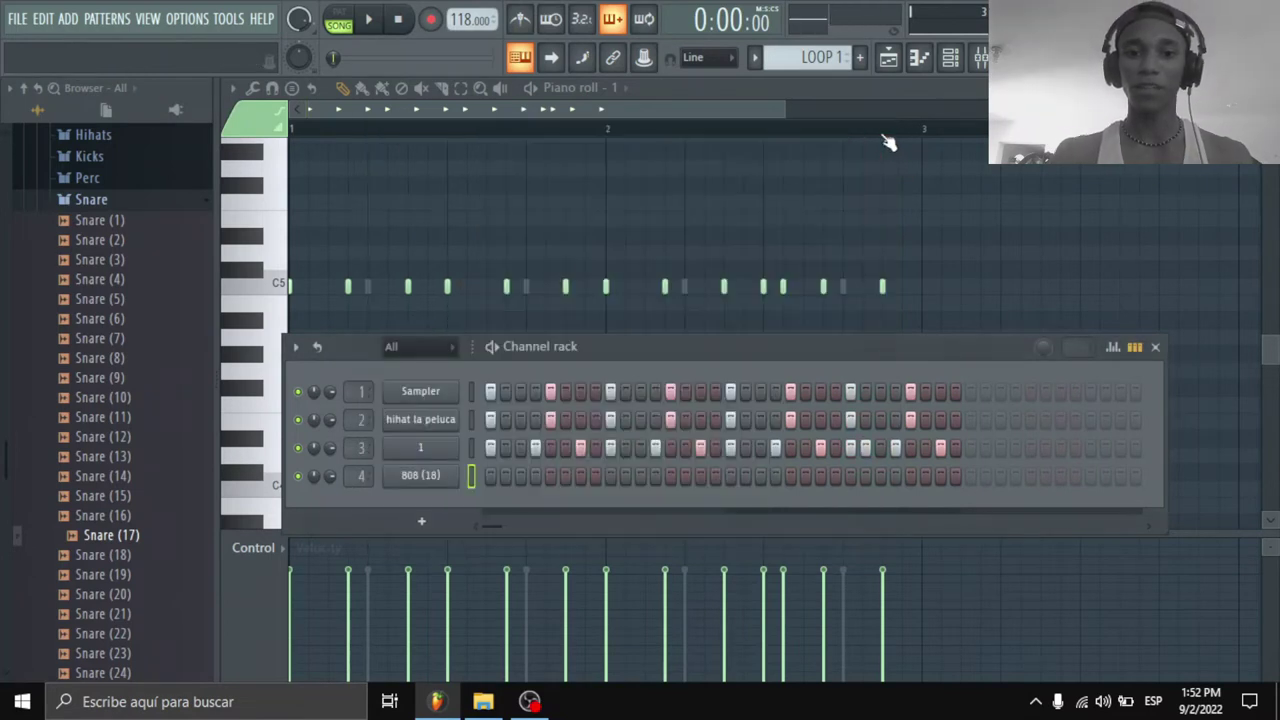
Step: Open the piano roll of the 808 (18) channel
right_click(441, 480)
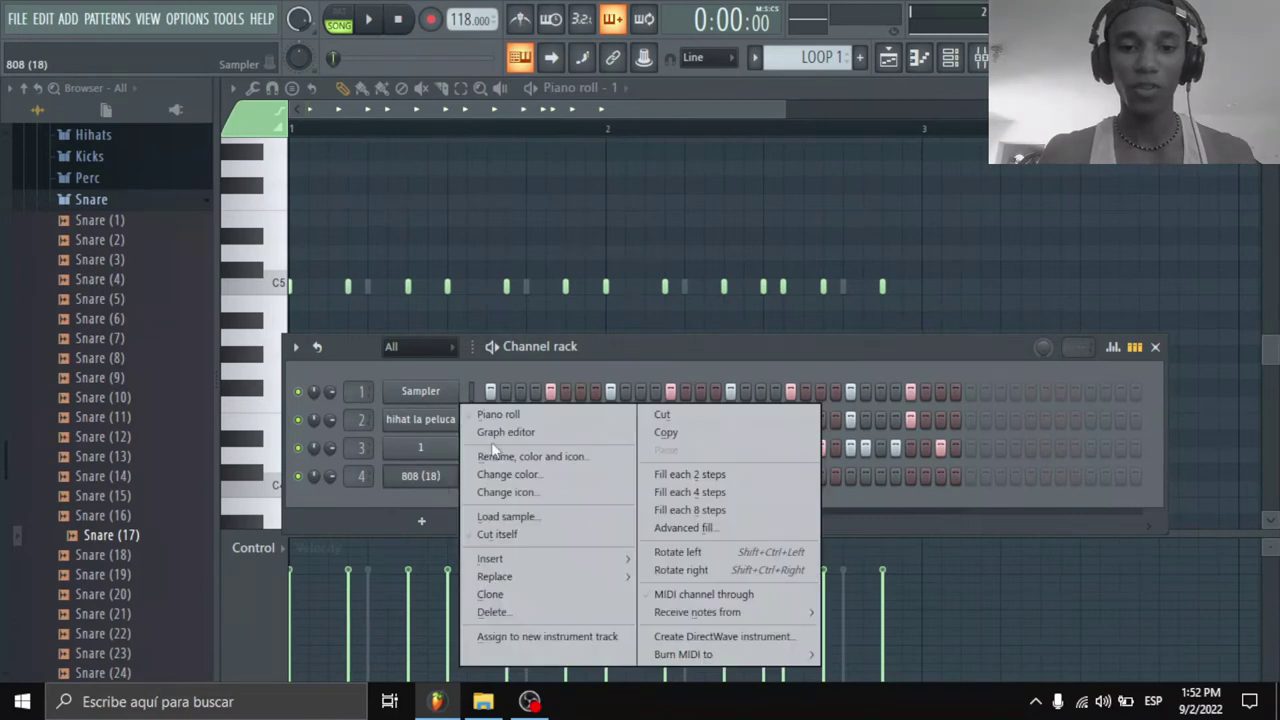
left_click(505, 416)
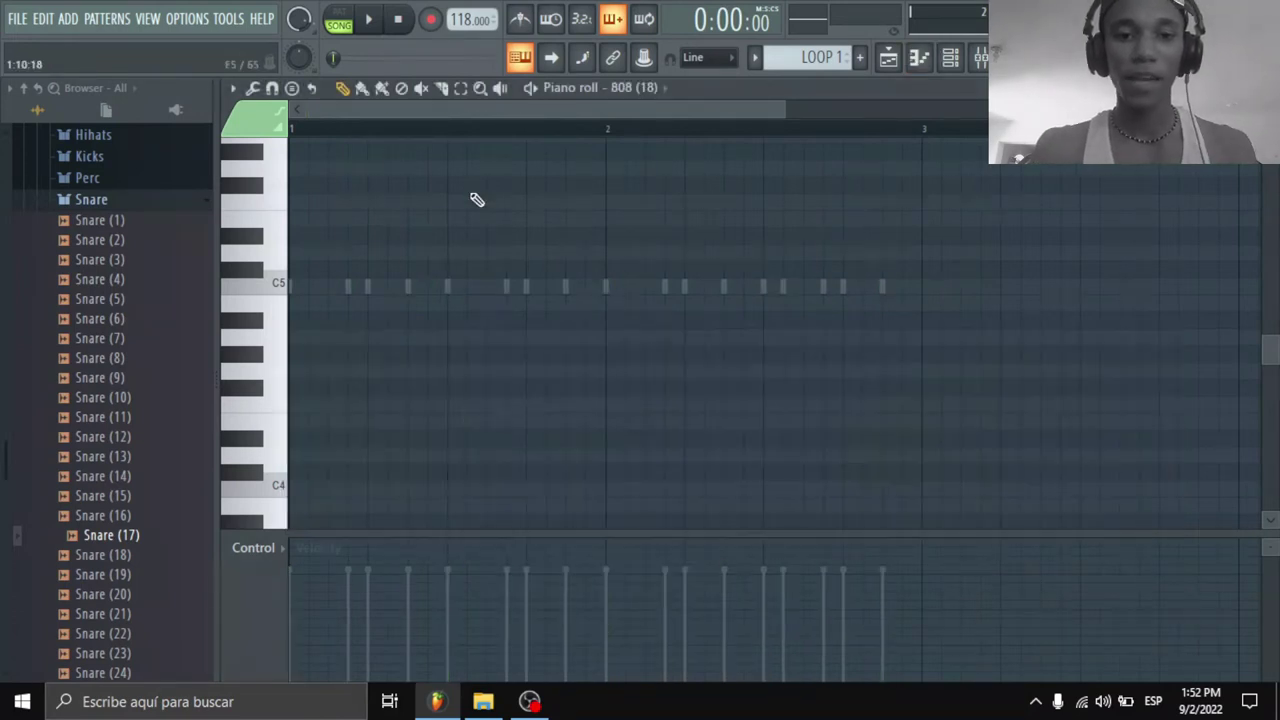
left_click_drag(351, 116, 338, 116)
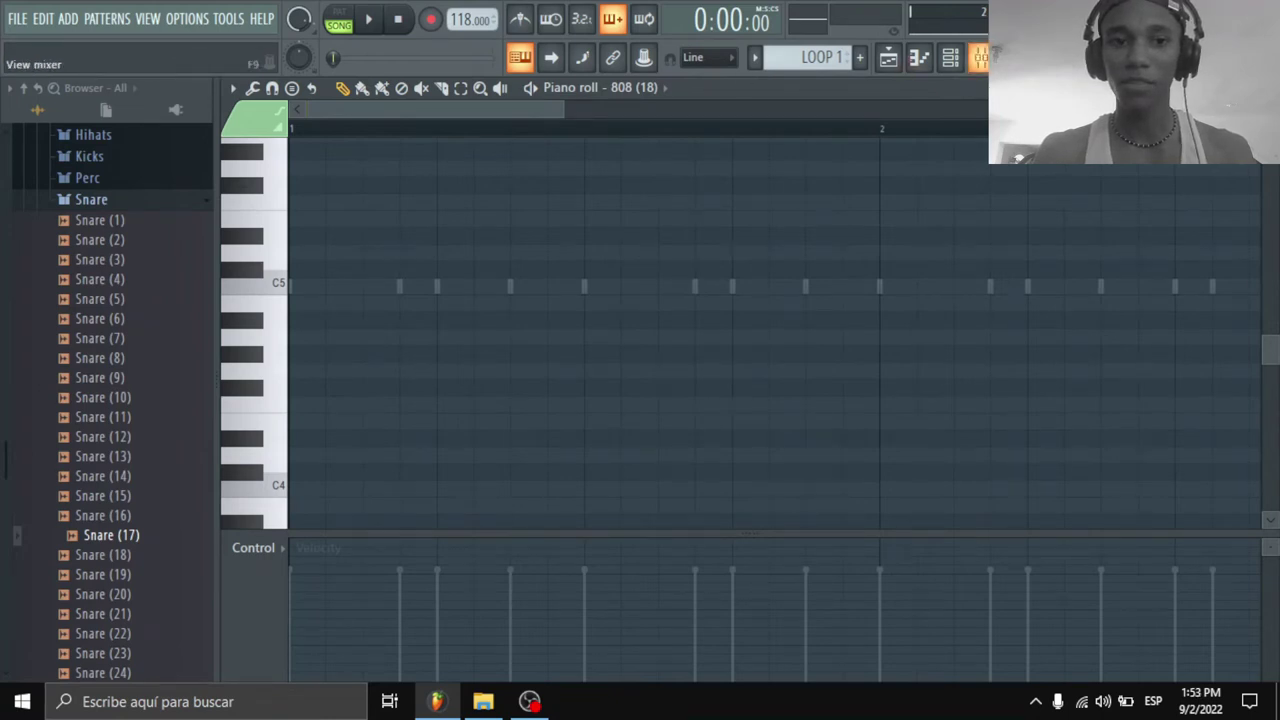
Step: Solo the 808 (18) track in the mixer and return to its piano roll
left_click(980, 57)
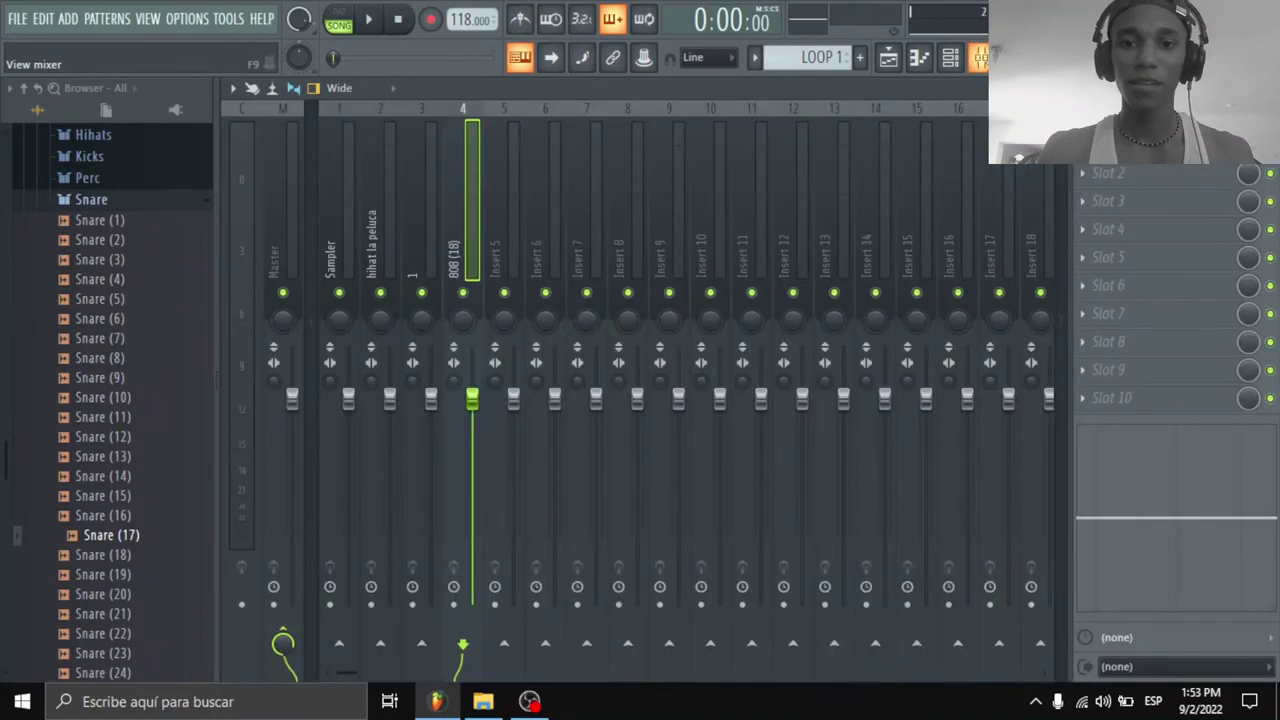
right_click(470, 296)
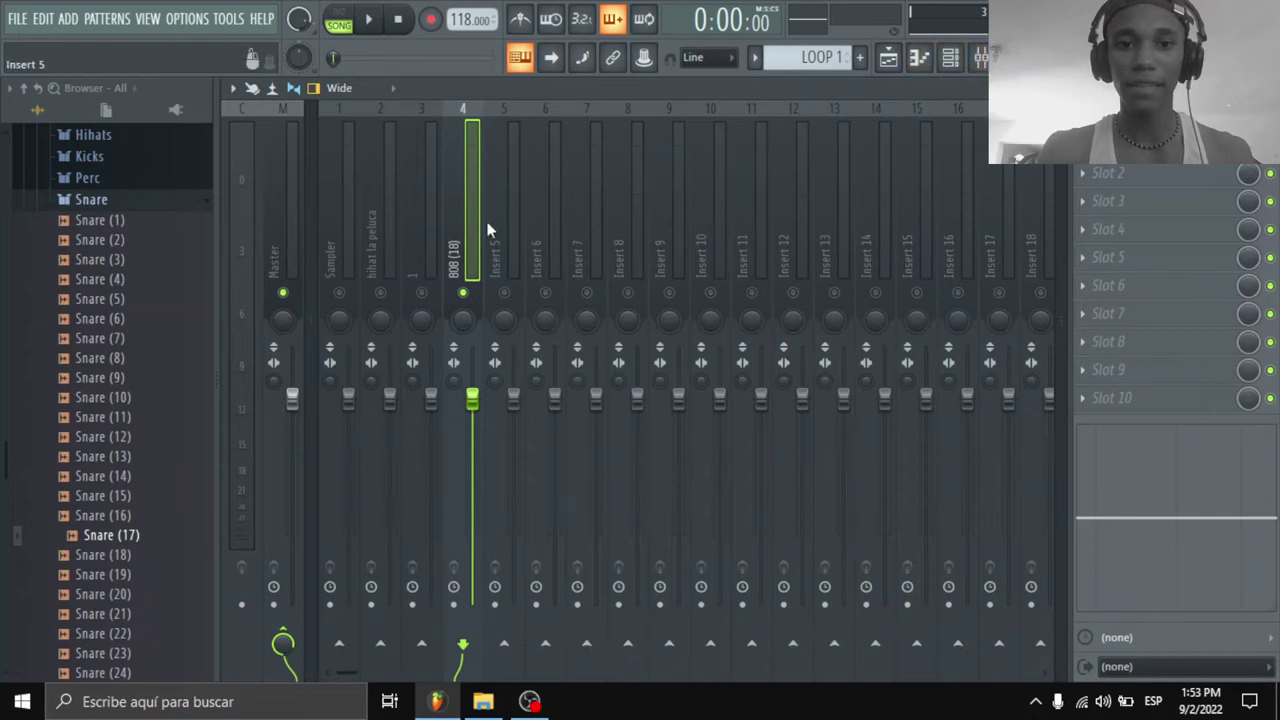
left_click(917, 57)
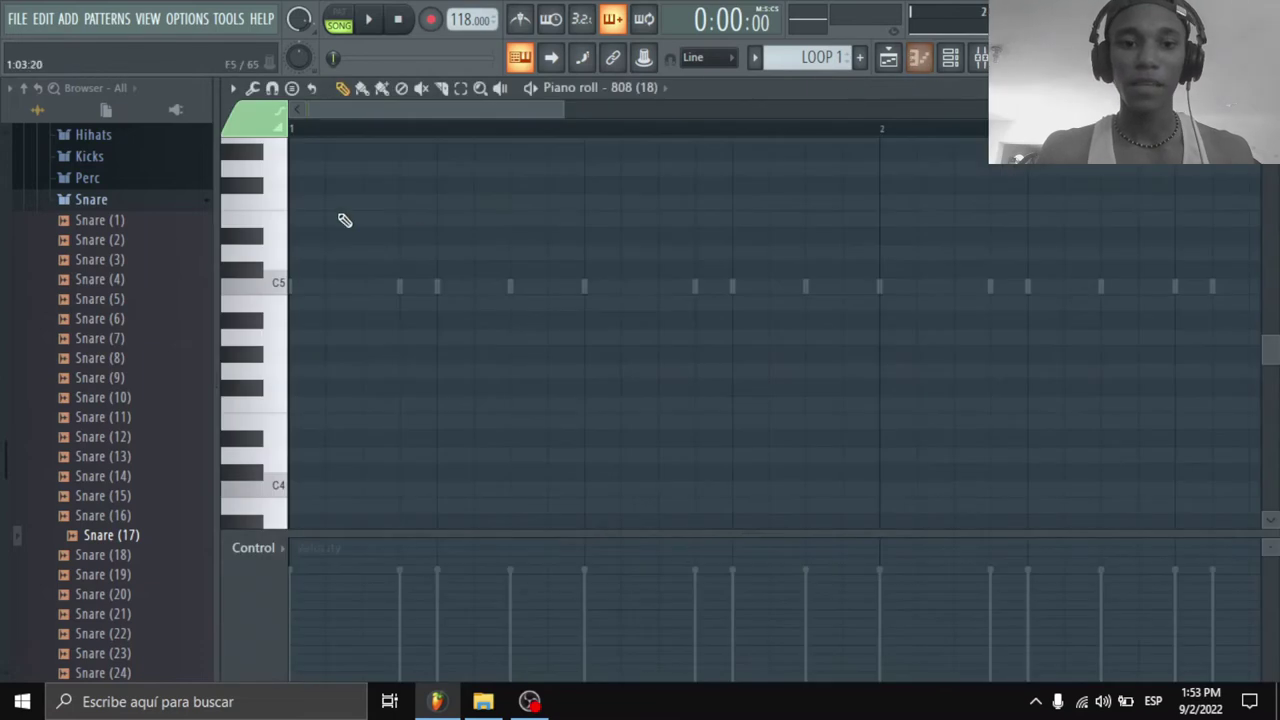
Step: Place a two-step D5 note at the start of bar 1, removing the trial notes tested at lower pitches
scroll(337, 120, "up", 3)
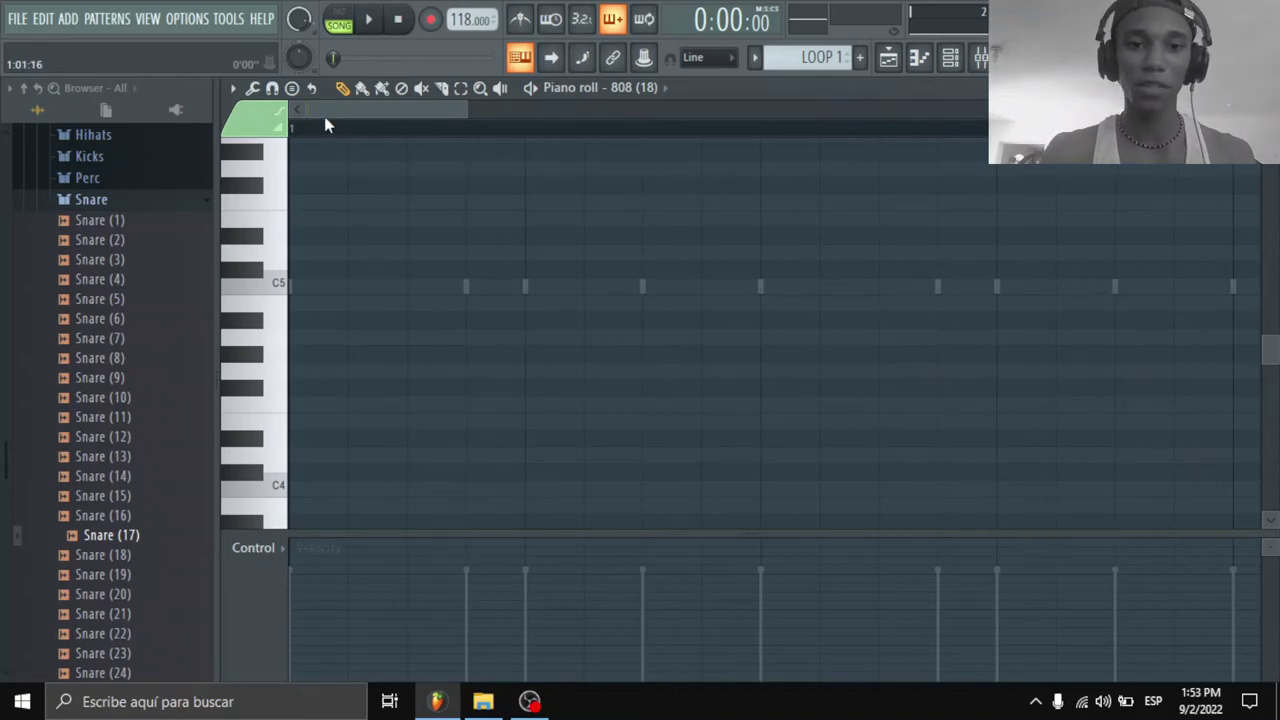
left_click(304, 387)
right_click(304, 387)
left_click(303, 288)
right_click(303, 290)
left_click(303, 254)
scroll(469, 315, "up", 2)
key("space")
left_click(530, 218)
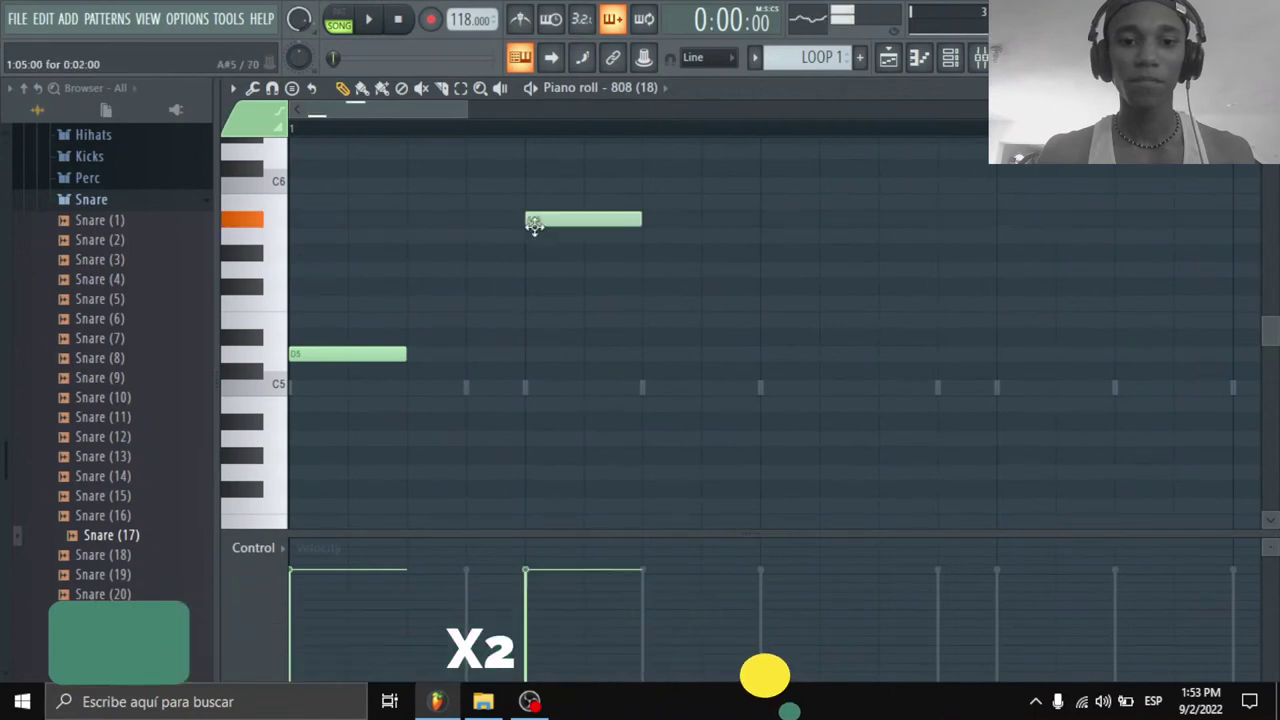
right_click(537, 216)
key("space")
Step: Turn on the metronome and play the pattern briefly
left_click(521, 20)
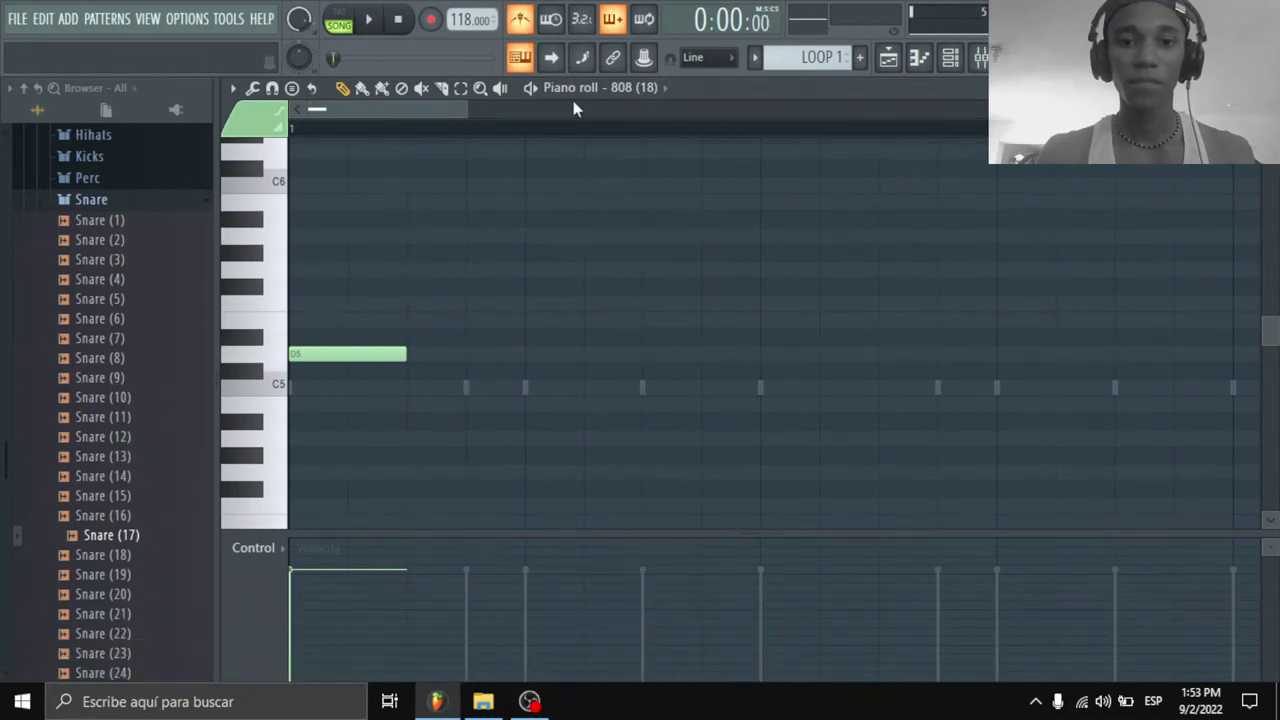
scroll(457, 120, "down", 1)
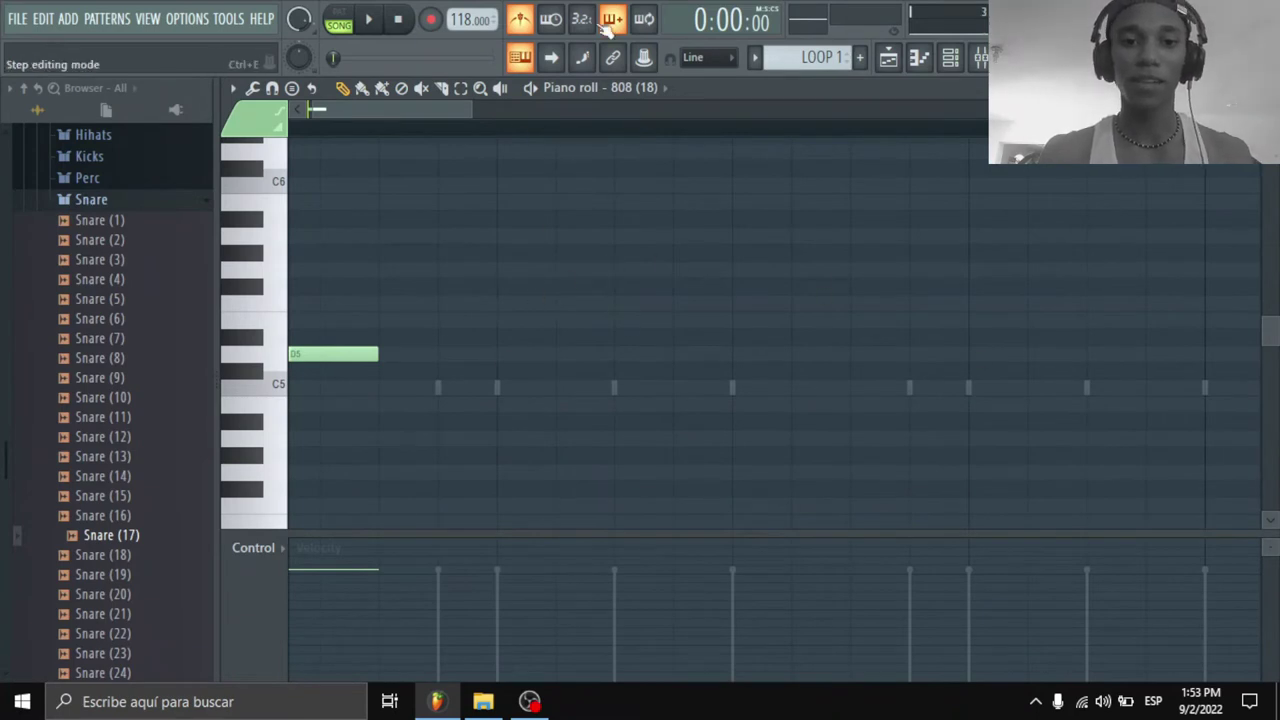
key("space")
key("space")
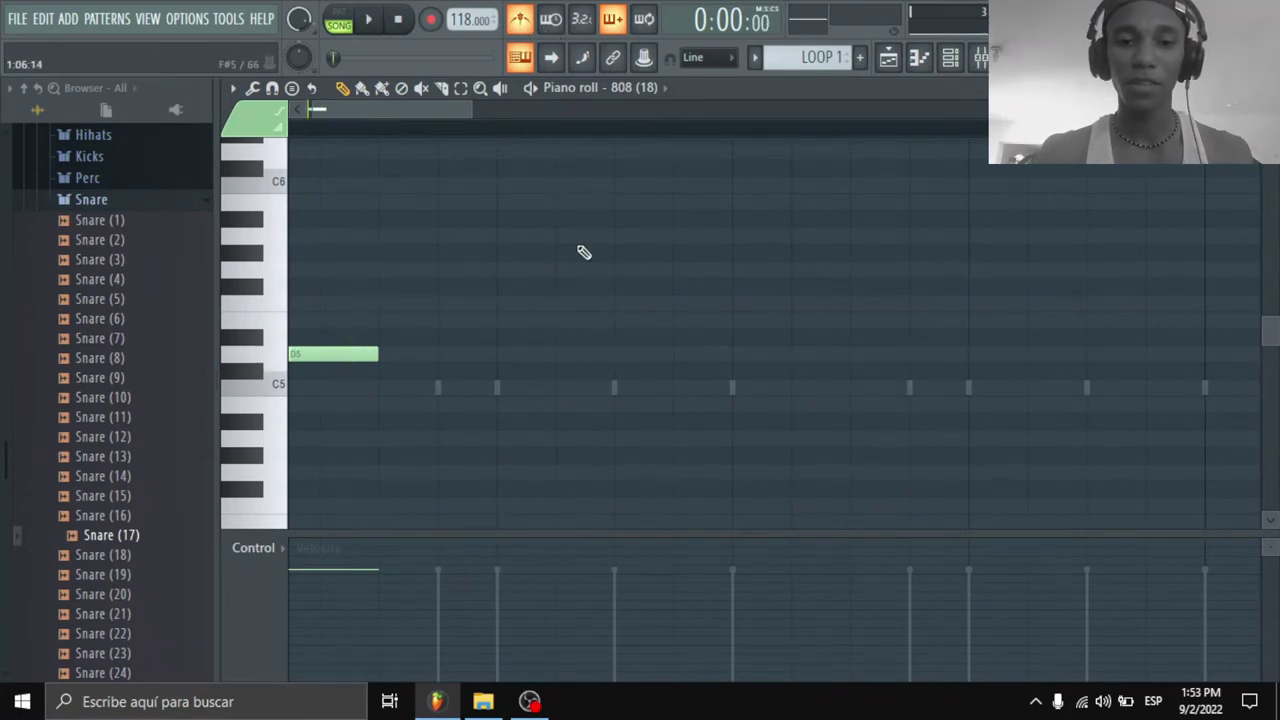
Step: Lengthen the D5 note to four steps and add two-step A#5, A5 and F5 notes from step 7, then play them
left_click_drag(378, 353, 496, 354)
mouse_move(558, 185)
left_mouse_down()
mouse_move(559, 256)
mouse_move(610, 220)
left_mouse_up()
mouse_move(745, 253)
left_mouse_down()
mouse_move(797, 236)
mouse_move(737, 220)
left_mouse_up()
left_click_drag(968, 236, 849, 236)
left_click_drag(860, 268, 870, 318)
key("space")
key("space")
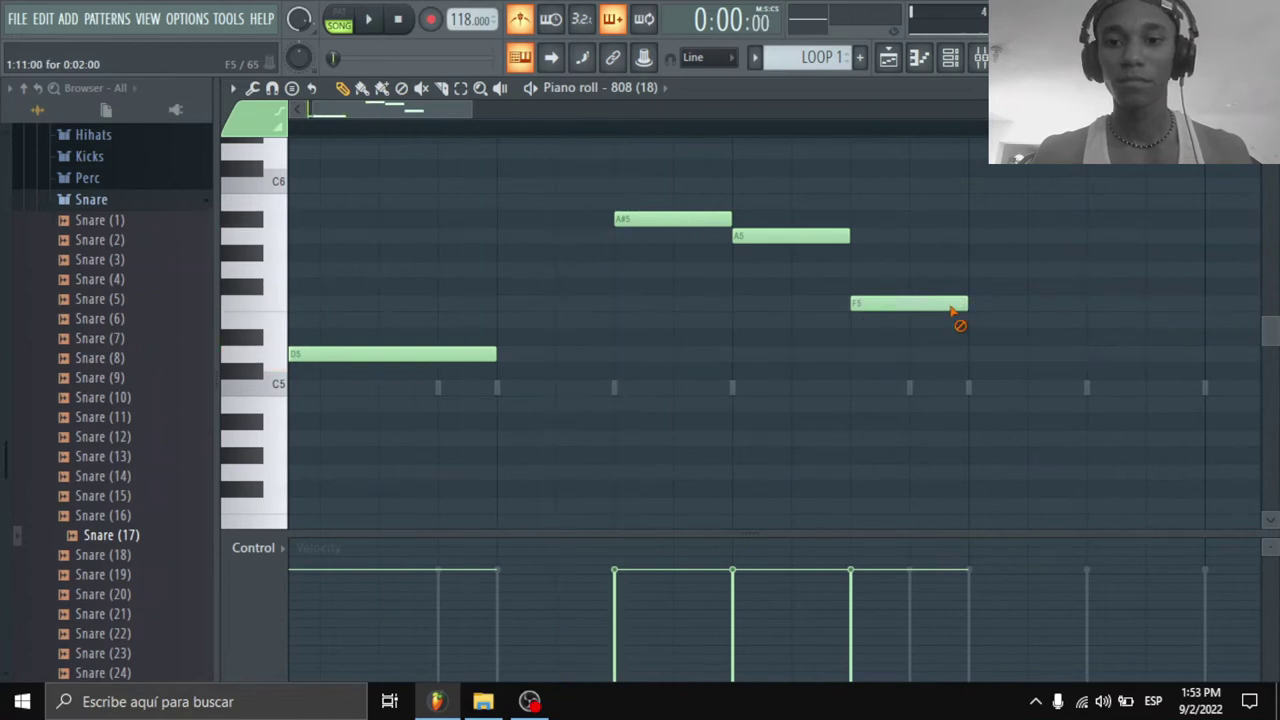
Step: Replace the F5 note with a four-step E5 on beat 4, extend the A5 note up to it, and play the line
right_click(955, 306)
left_click_drag(849, 236, 943, 234)
mouse_move(975, 304)
left_mouse_down()
mouse_move(976, 236)
mouse_move(1014, 237)
mouse_move(1016, 320)
left_mouse_up()
left_click(713, 217)
key("space")
scroll(1072, 237, "up", 2)
key("space")
key("space")
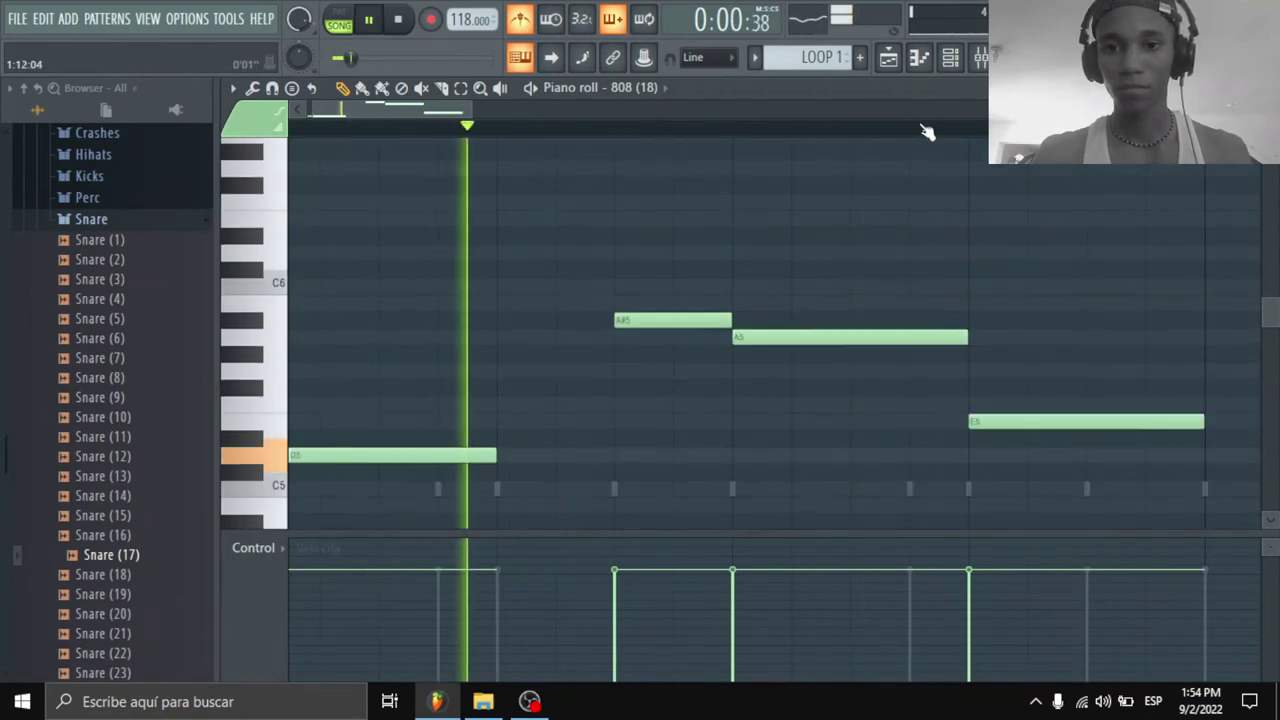
Step: Lengthen the A#5 note to five steps and trim the A5 note to the single step before beat 4, checking by playback
scroll(926, 131, "down", 1)
key("space")
key("space")
left_click_drag(693, 330, 769, 320)
left_click_drag(883, 337, 932, 337)
left_click_drag(768, 320, 818, 320)
key("space")
mouse_move(930, 337)
left_mouse_down()
mouse_move(978, 339)
mouse_move(930, 339)
left_mouse_up()
key("space")
key("space")
left_click_drag(1013, 337, 866, 338)
key("space")
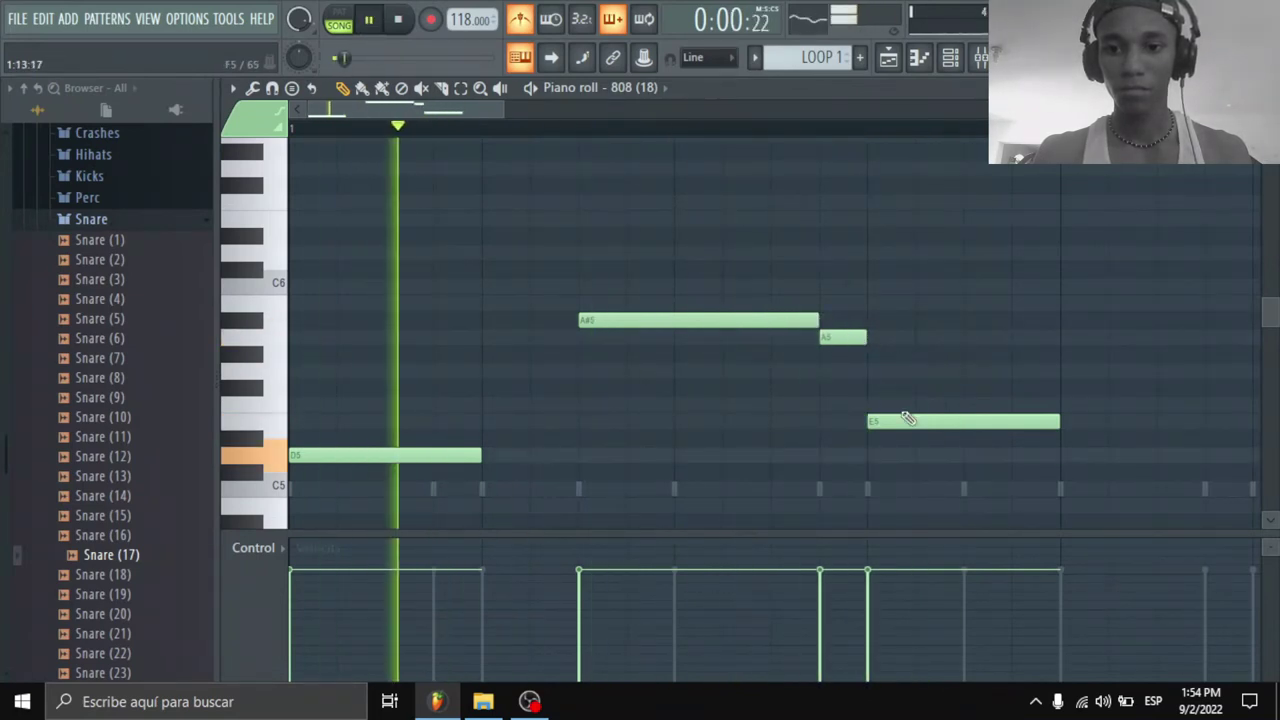
Step: Set the A#5 note to four steps and the A5 note to two steps, and raise the beat 4 note to F5
left_click_drag(908, 420, 956, 420)
left_click_drag(817, 320, 770, 320)
mouse_move(851, 337)
left_mouse_down()
mouse_move(802, 337)
mouse_move(866, 337)
left_mouse_up()
key("space")
left_click_drag(924, 422, 872, 404)
key("space")
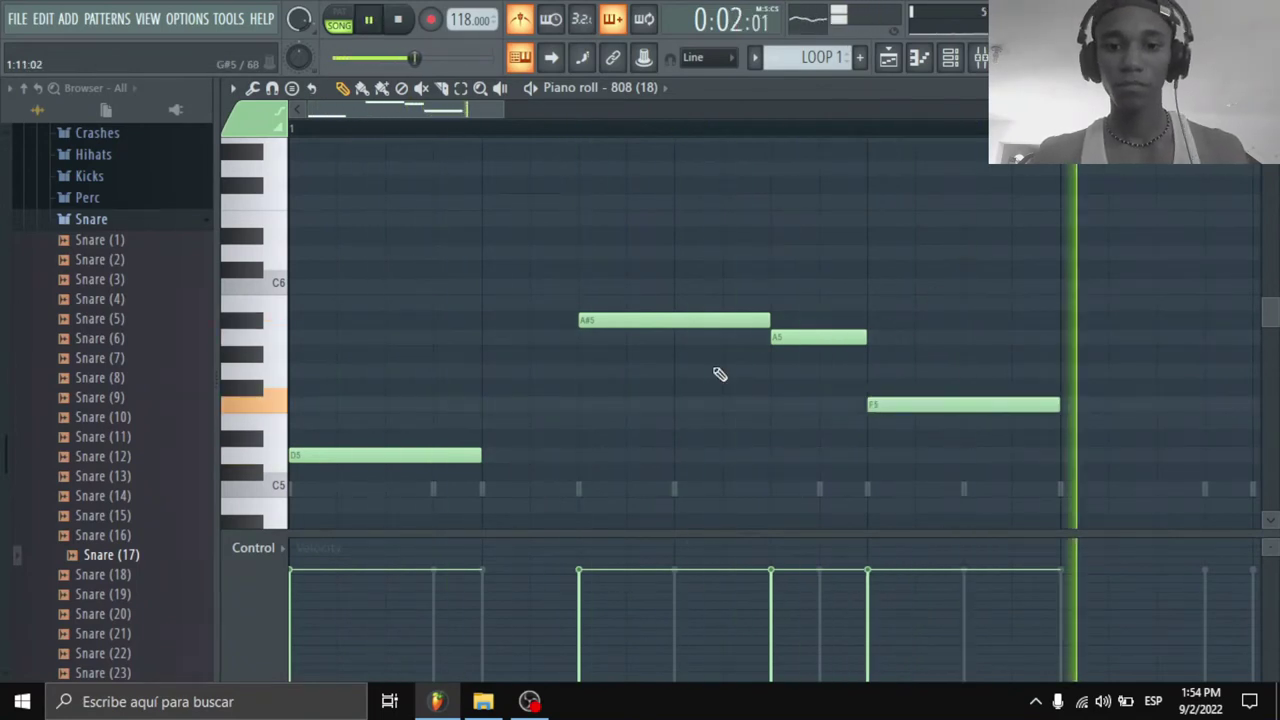
key("space")
Step: Duplicate all the 808 notes of bar 1 into bar 2 and clear the selection
key("ctrl+a")
scroll(849, 140, "down", 4)
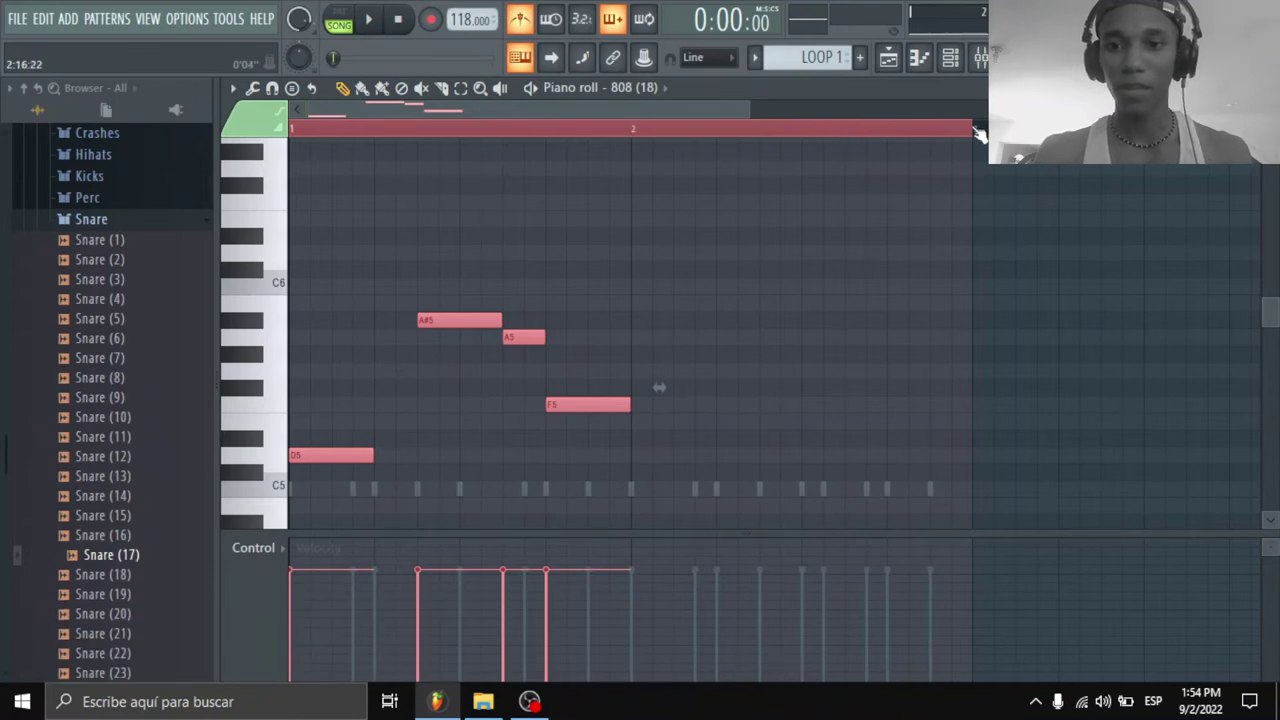
left_click_drag(975, 130, 633, 137)
key("ctrl+b")
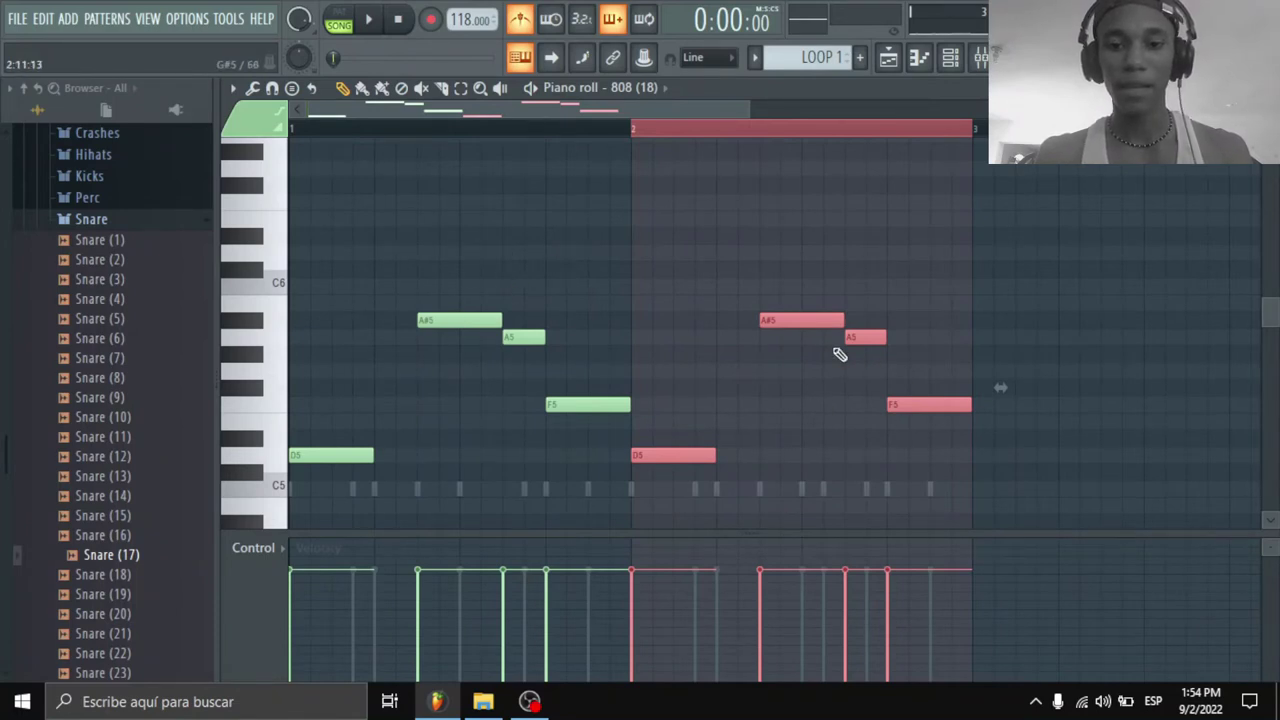
left_click(313, 138)
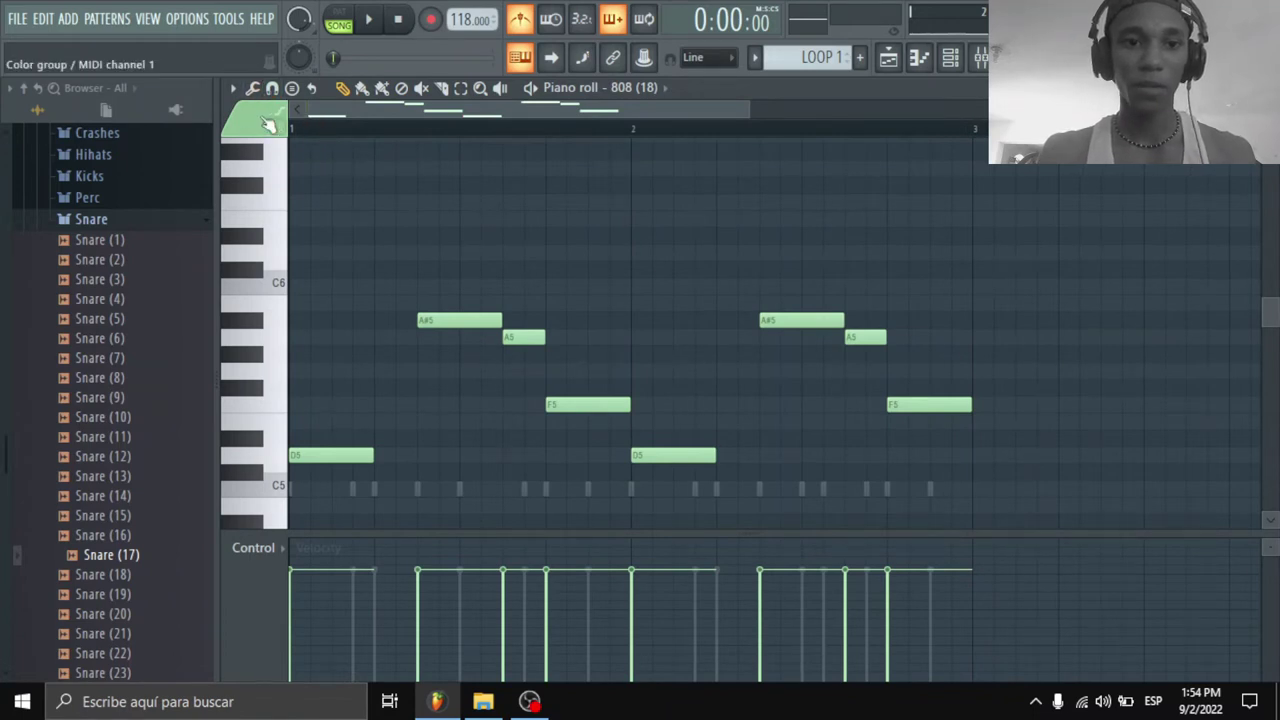
left_click(233, 88)
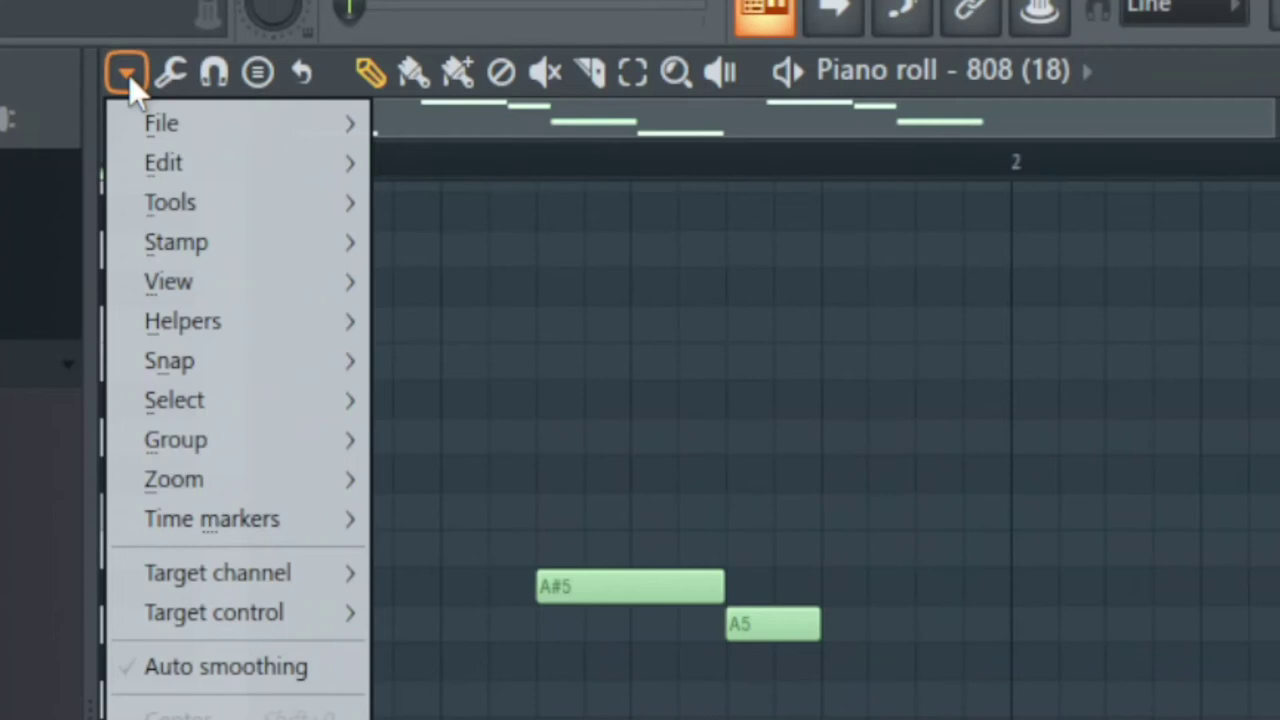
left_click(129, 75)
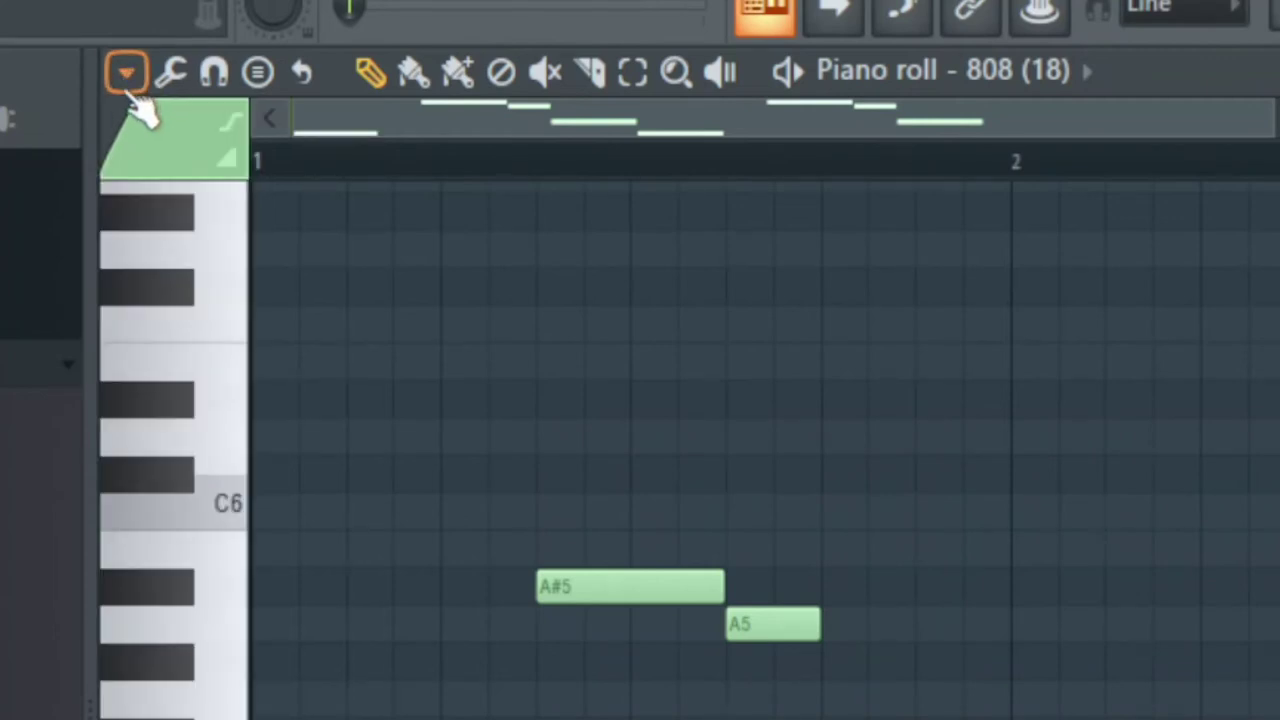
left_click(128, 78)
mouse_move(221, 163)
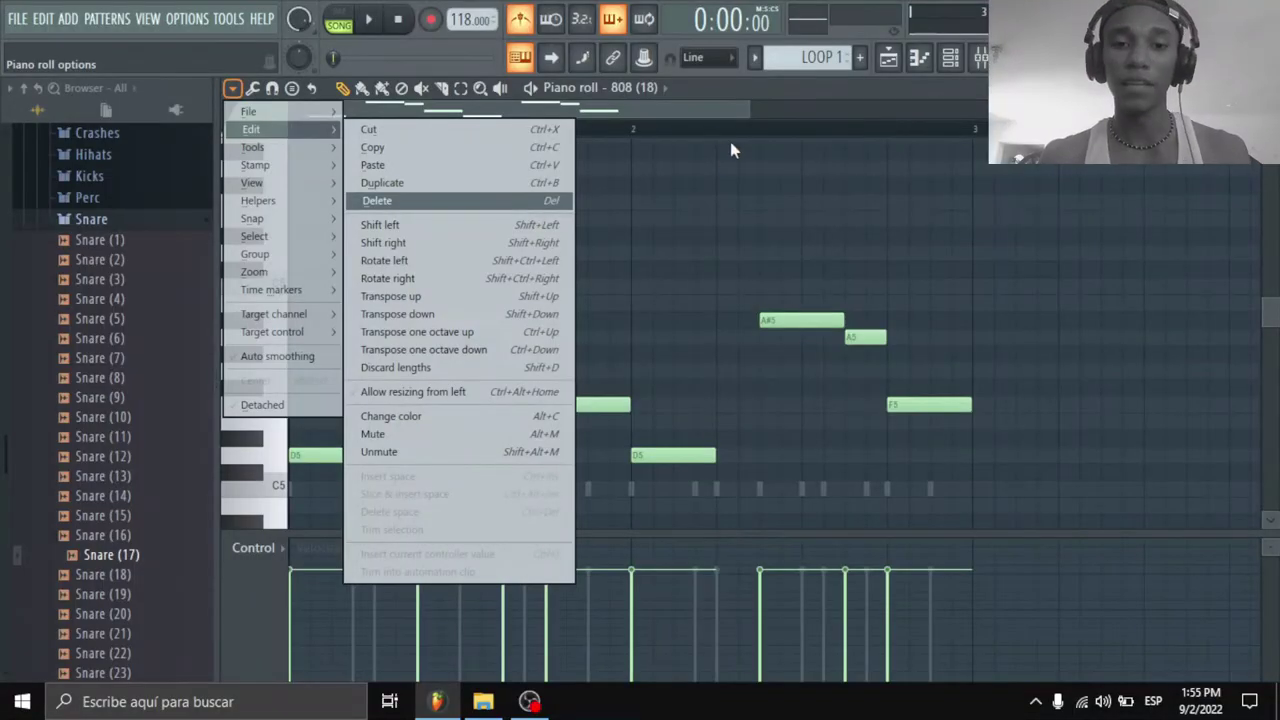
left_click(690, 116)
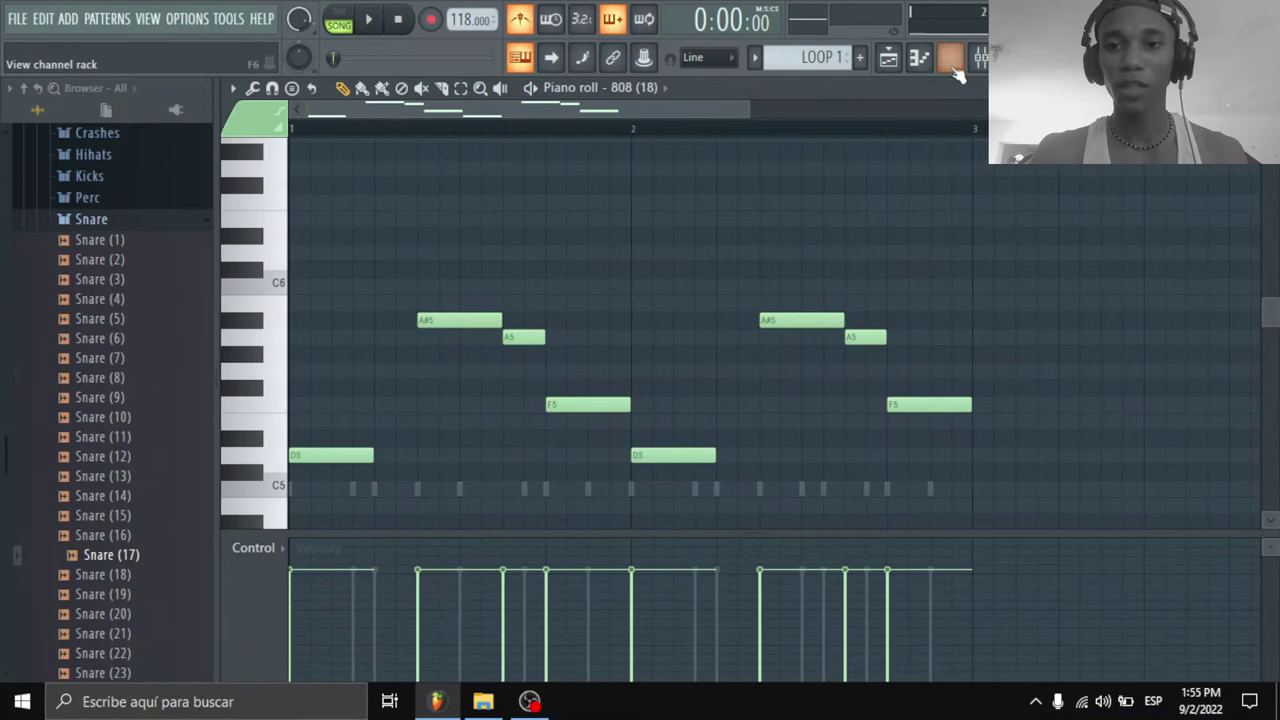
Step: Play the two-bar 808 line in the piano roll and again from the playlist
key("space")
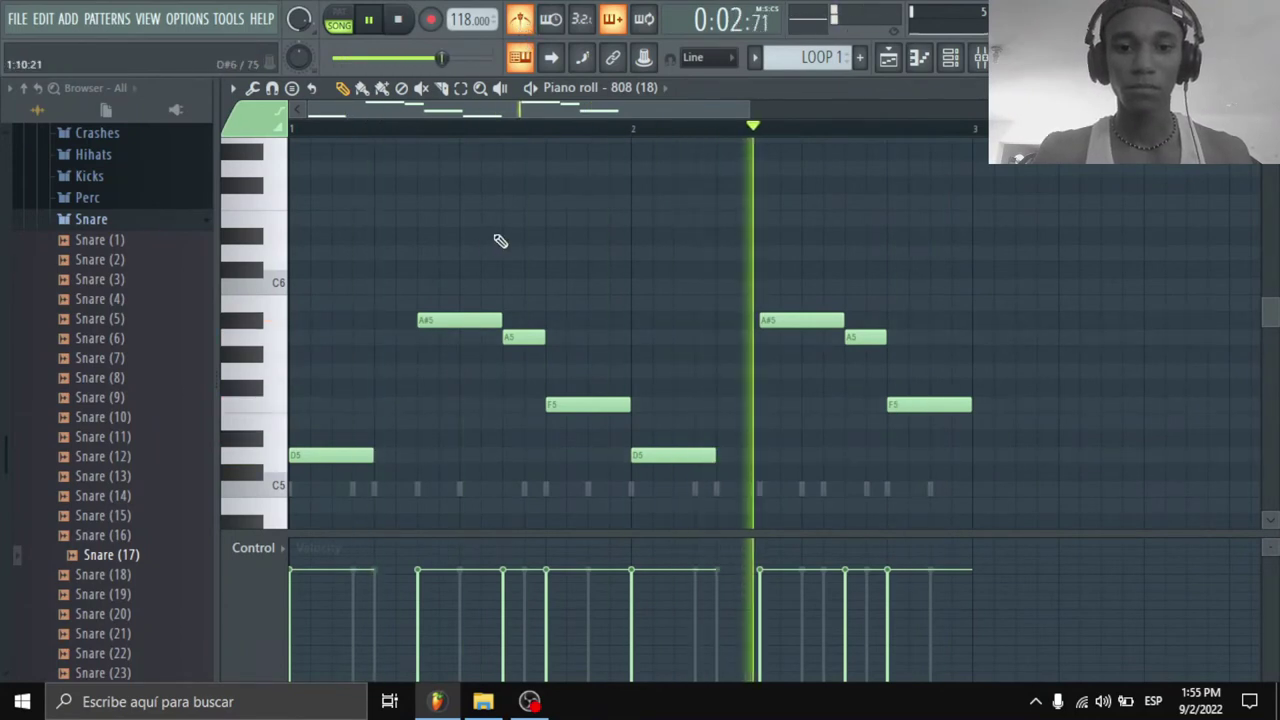
scroll(480, 238, "down", 2)
key("space")
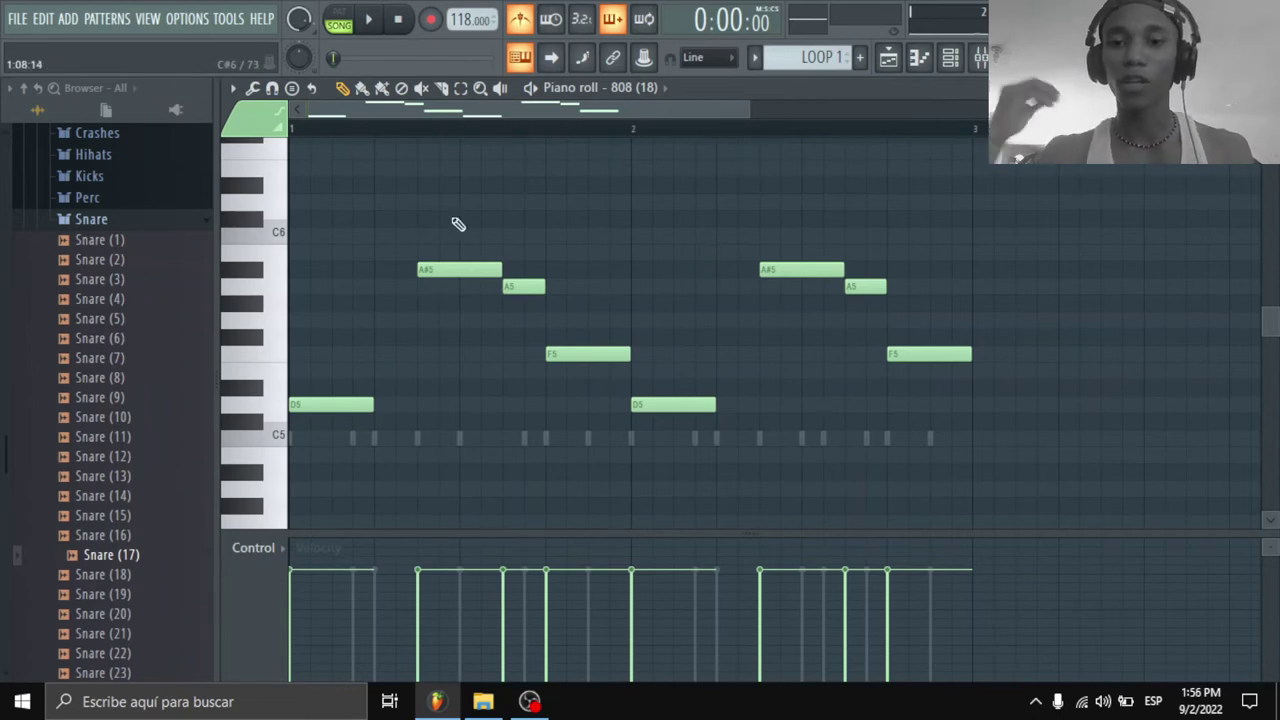
left_click(900, 66)
key("space")
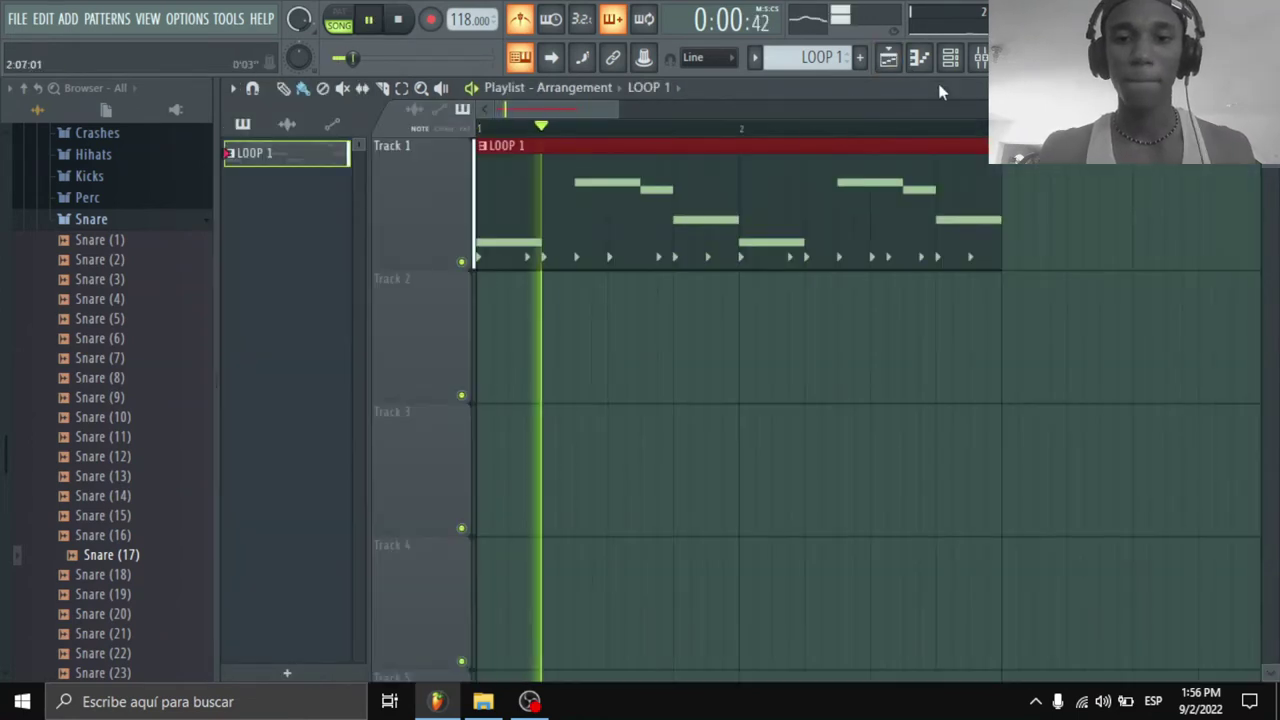
Step: Stop playback and take the 808 (18) mixer track out of solo so every track is active
key("F9")
key("space")
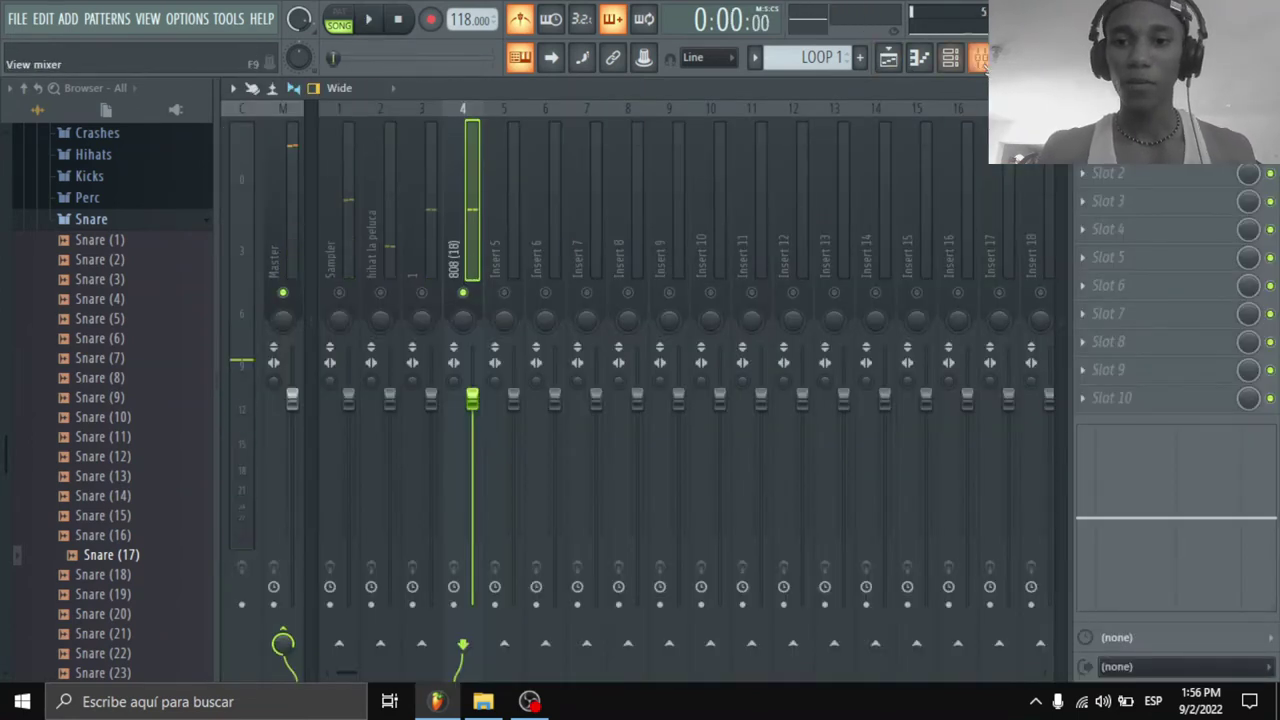
right_click(464, 296)
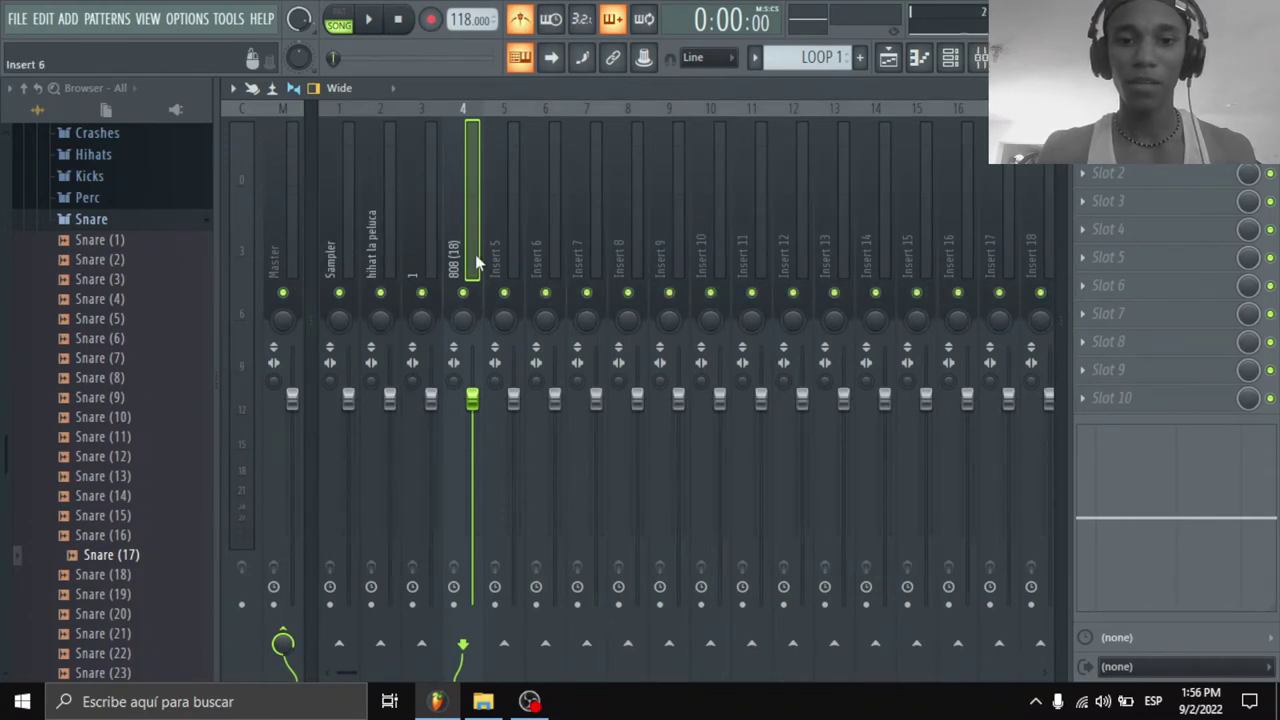
left_click(888, 57)
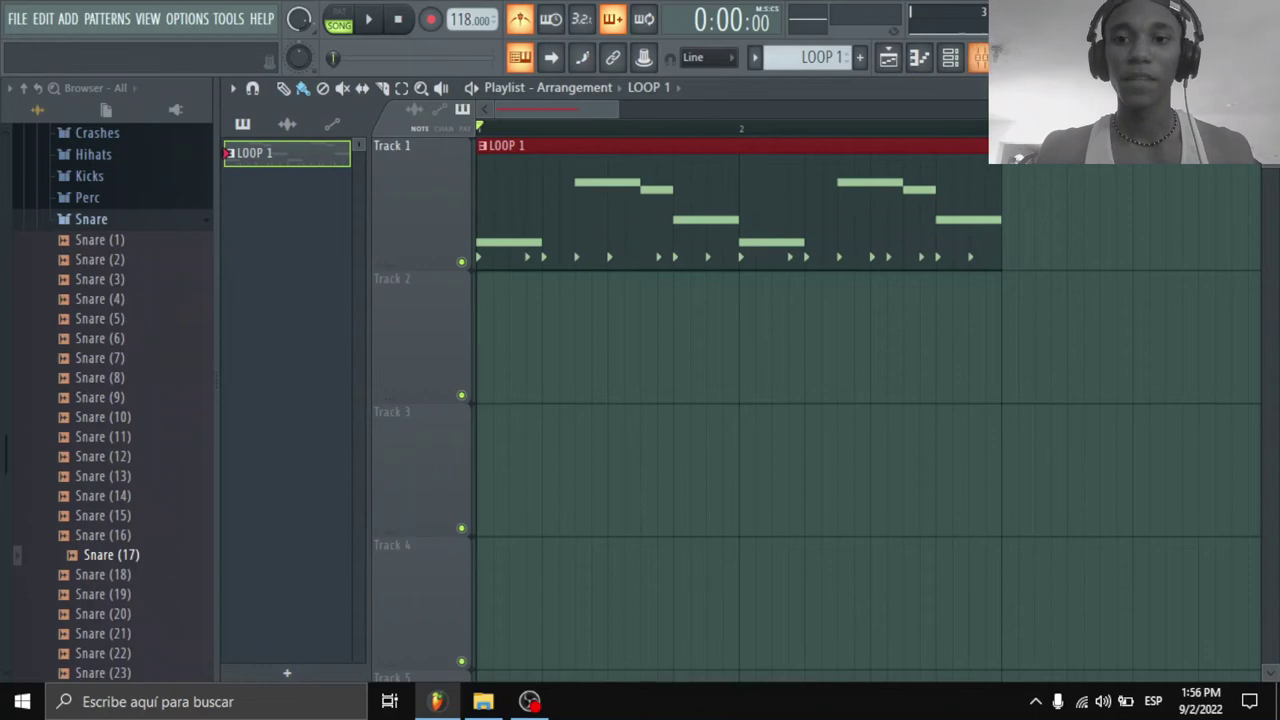
left_click(980, 57)
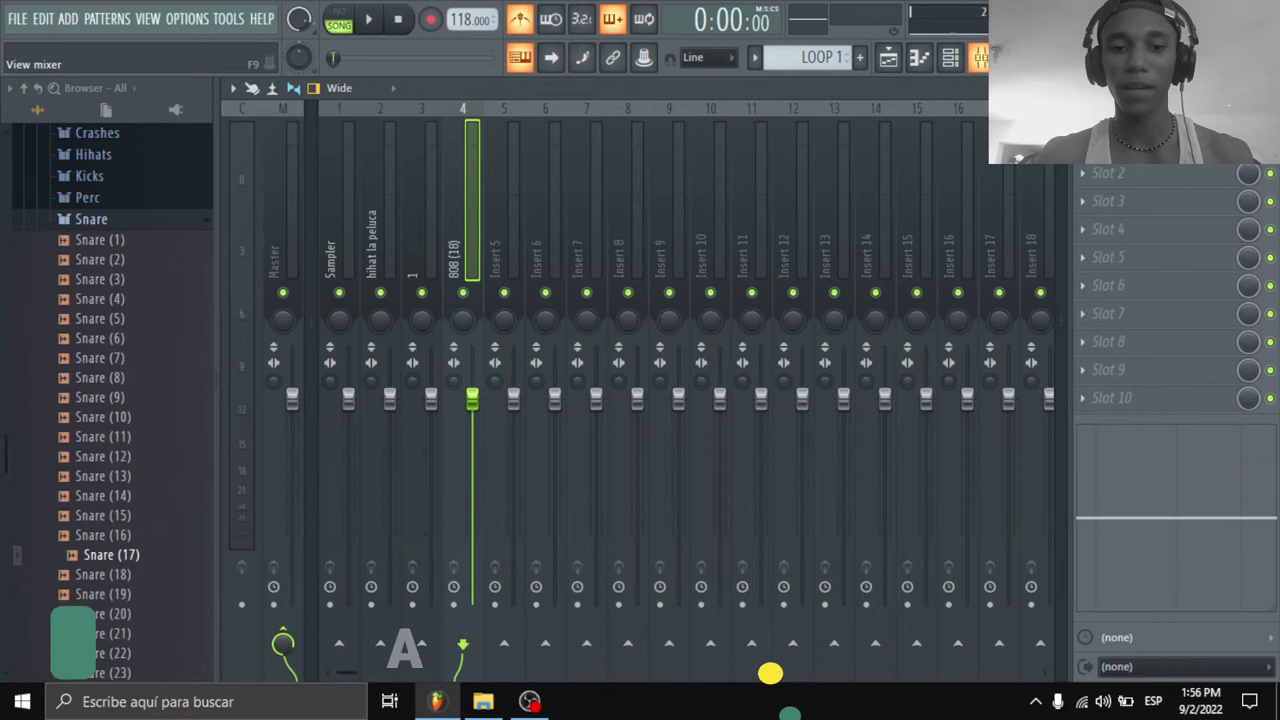
Step: Add Maximus to the first effect slot of the Master track with the Master aid 1 preset, and close its window
left_click(283, 188)
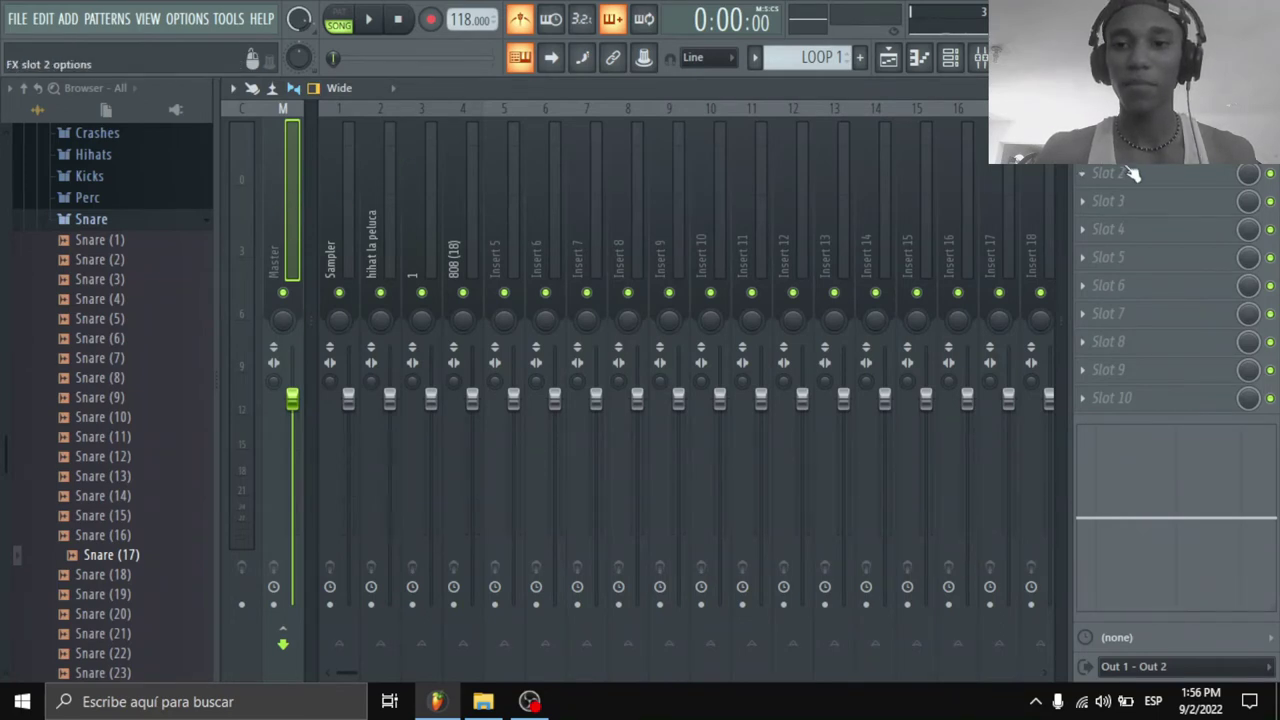
left_click(1110, 146)
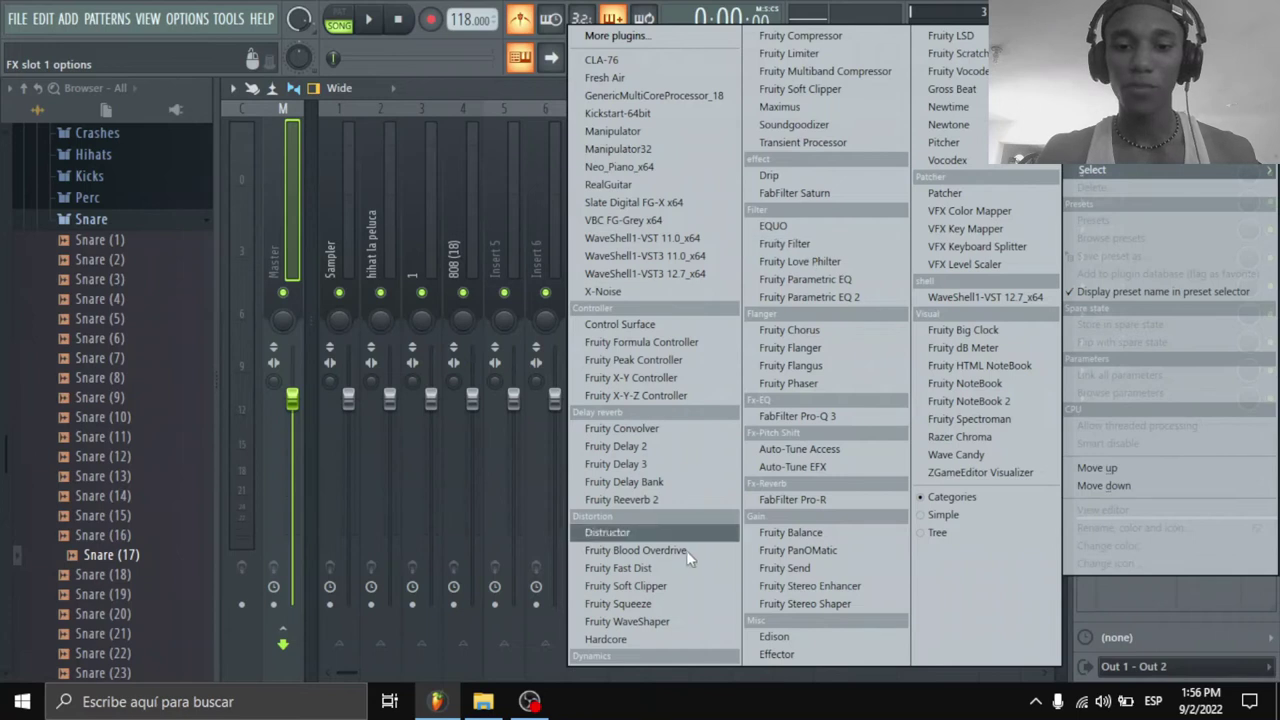
left_click(779, 106)
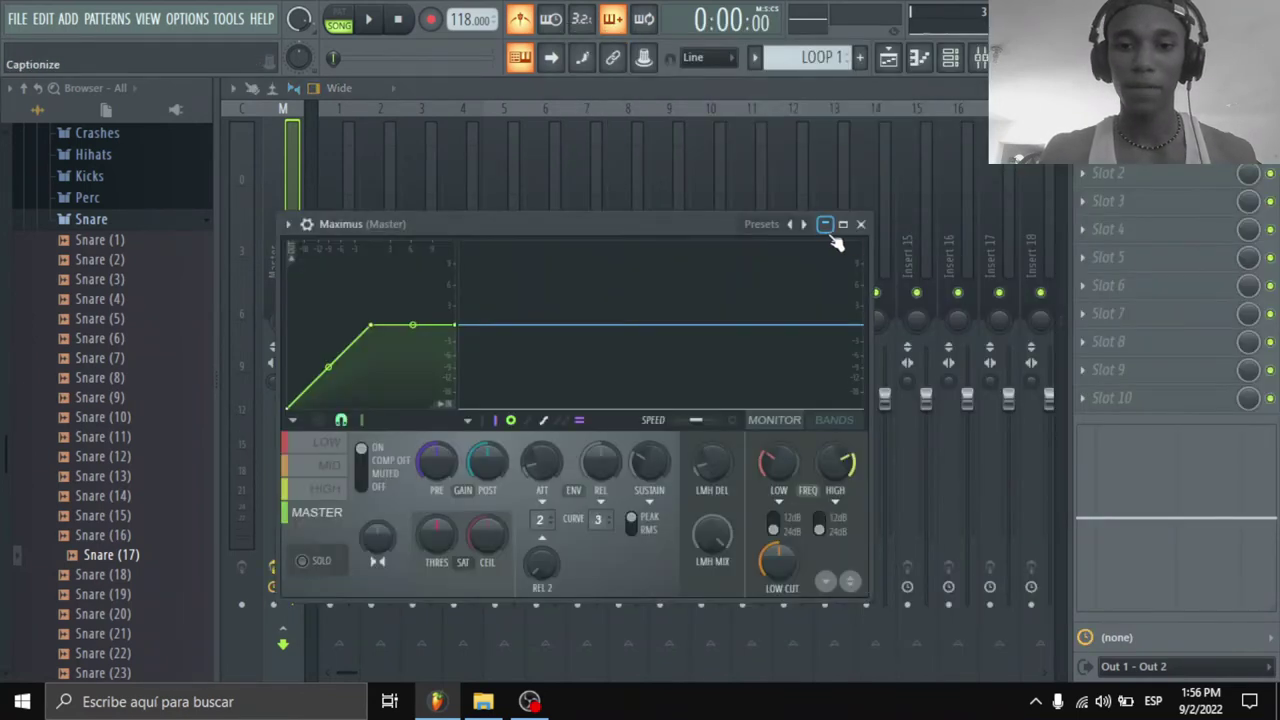
left_click(765, 224)
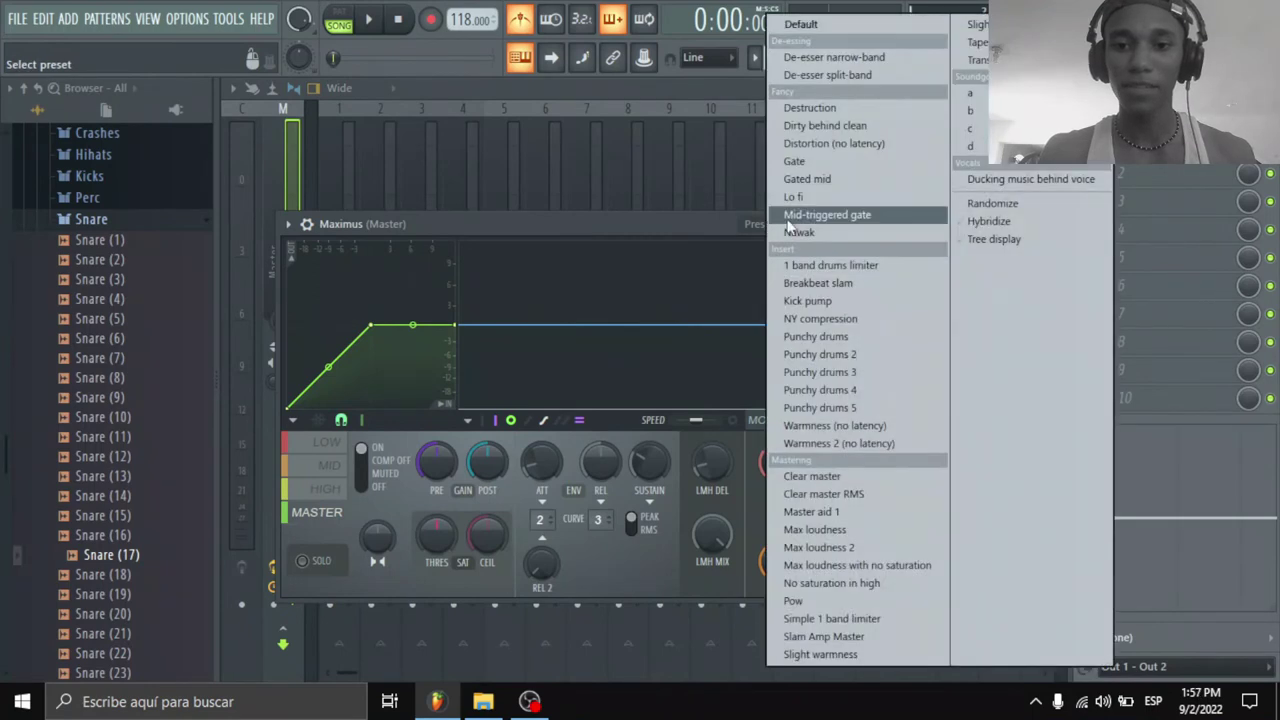
left_click(860, 511)
left_click(861, 225)
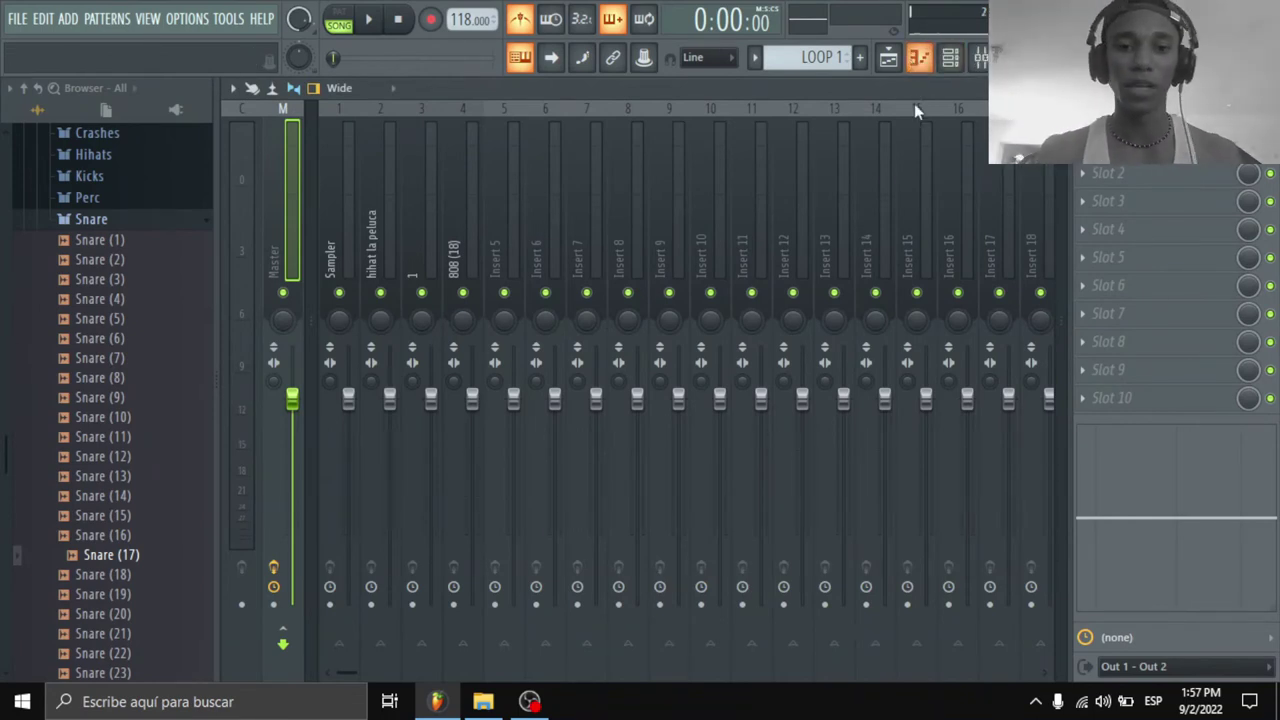
Step: Turn off the metronome and play the full beat while watching the mixer levels
left_click(889, 58)
left_click(978, 58)
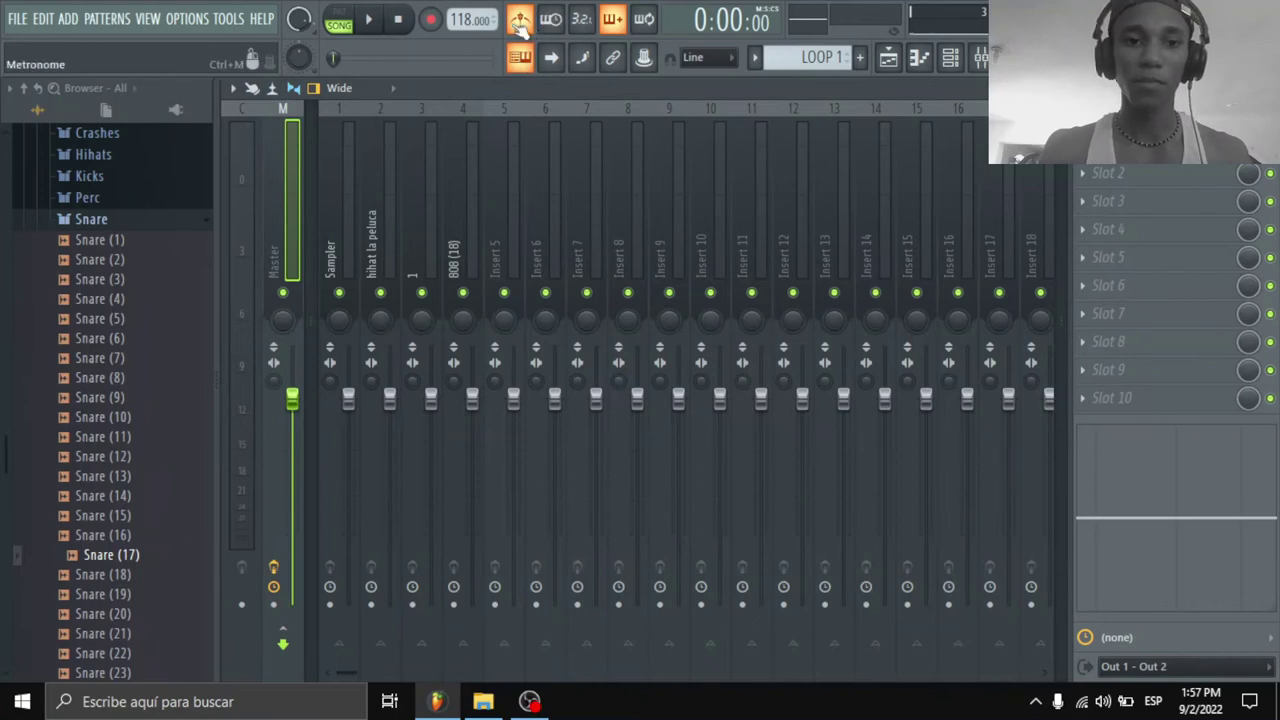
key("space")
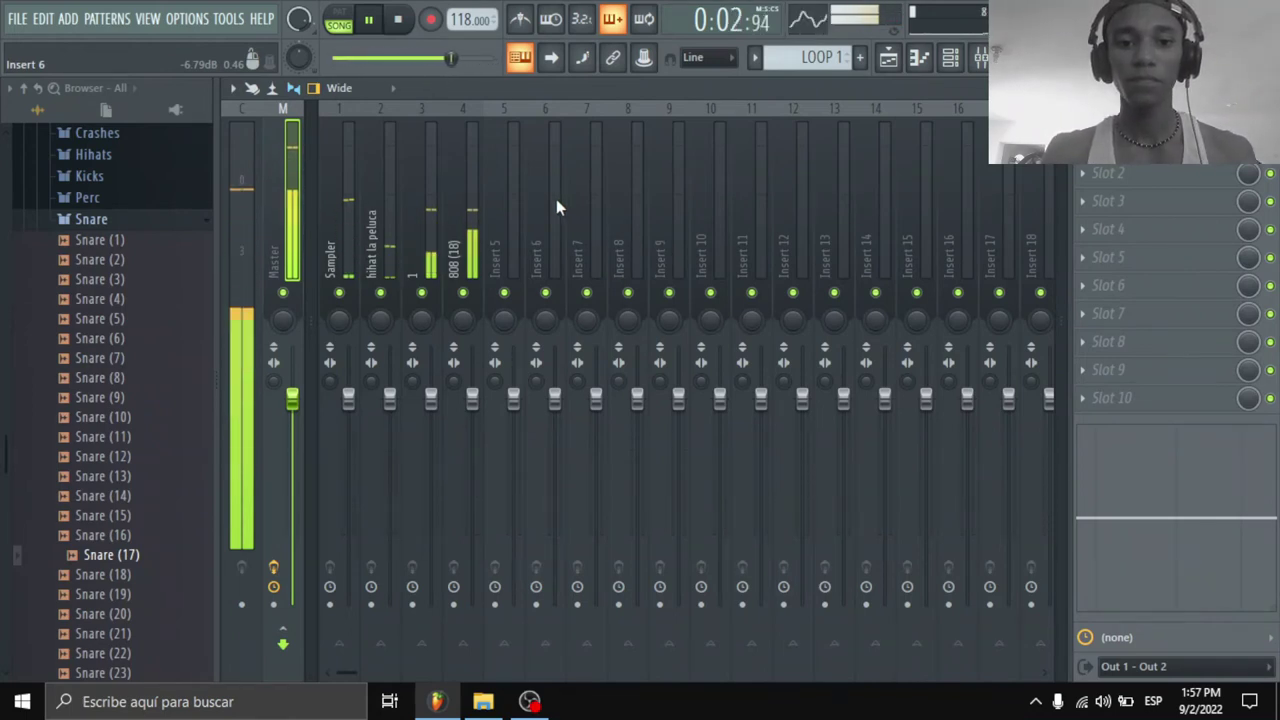
key("space")
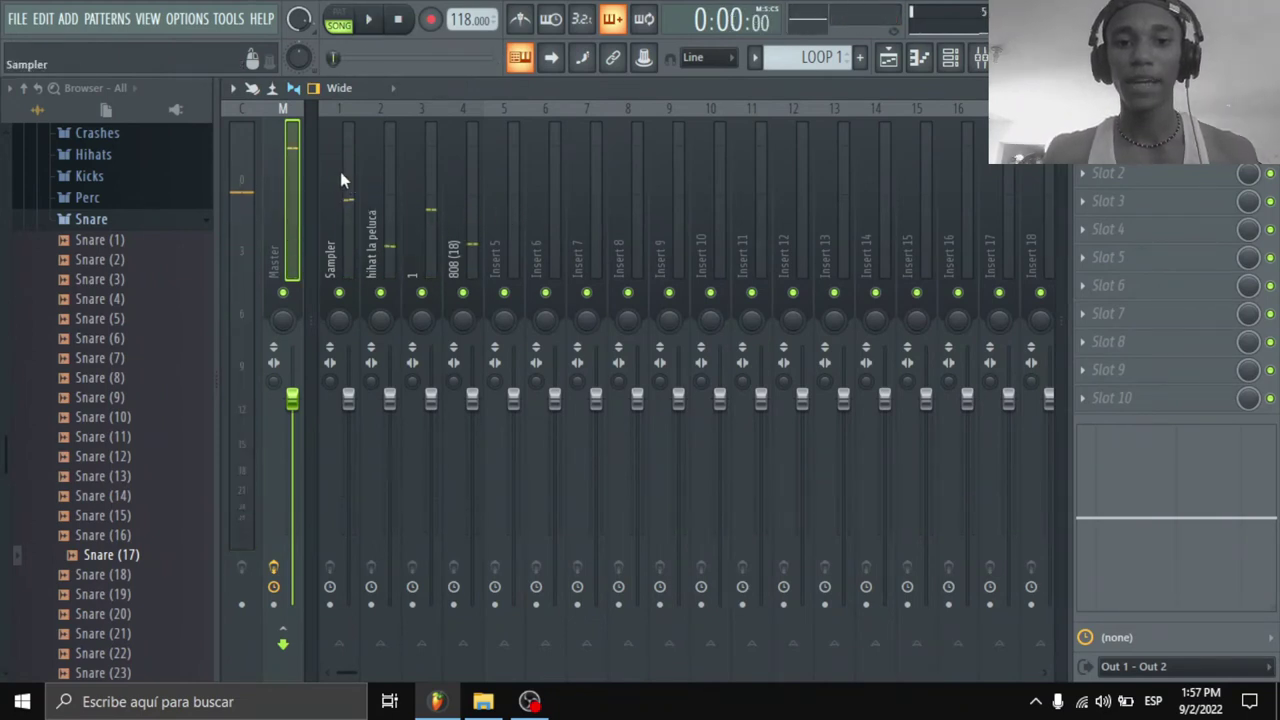
Step: Solo the Sampler mixer track and, during playback, roll off its highs around 9.4 kHz and raise its fader slightly
left_click(340, 180)
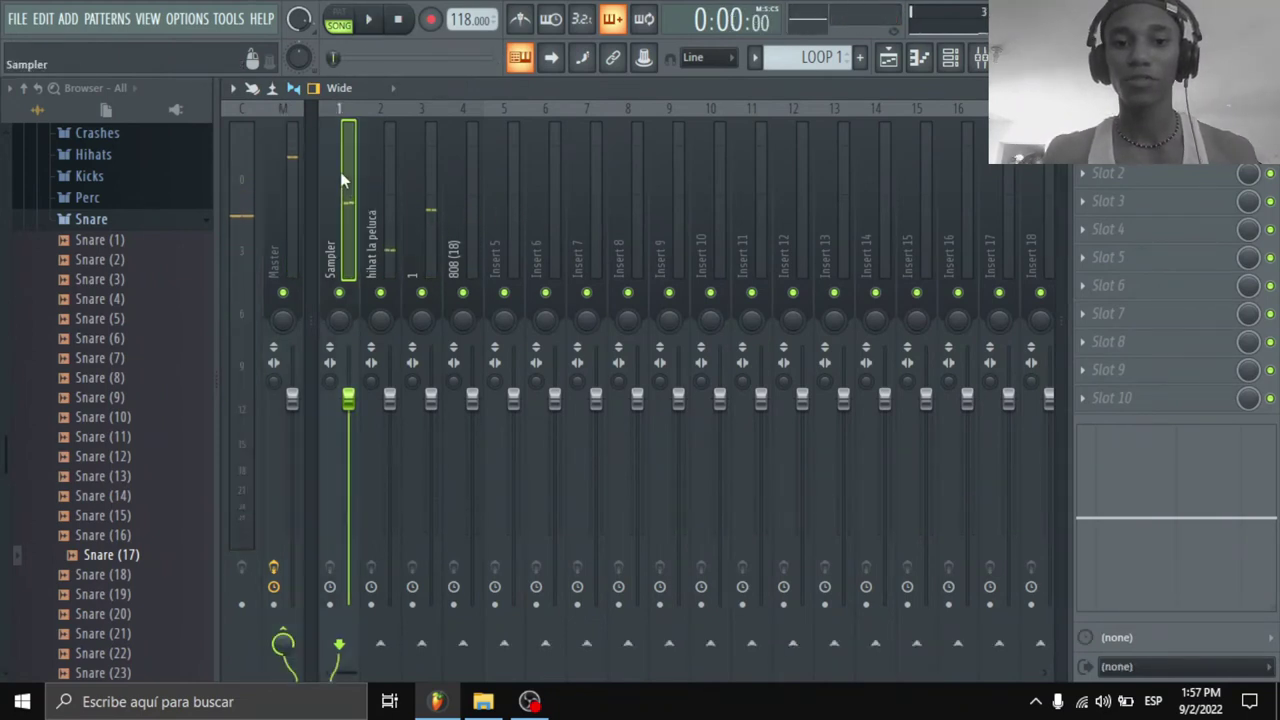
right_click(340, 294)
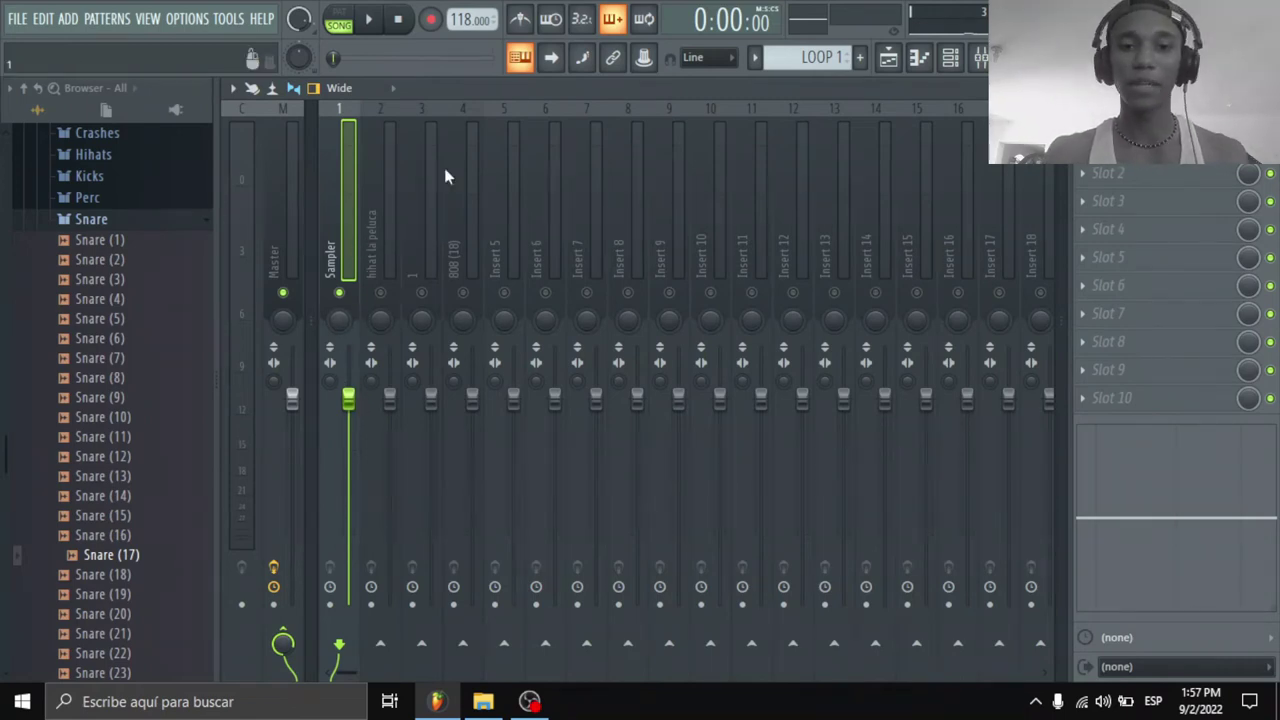
key("space")
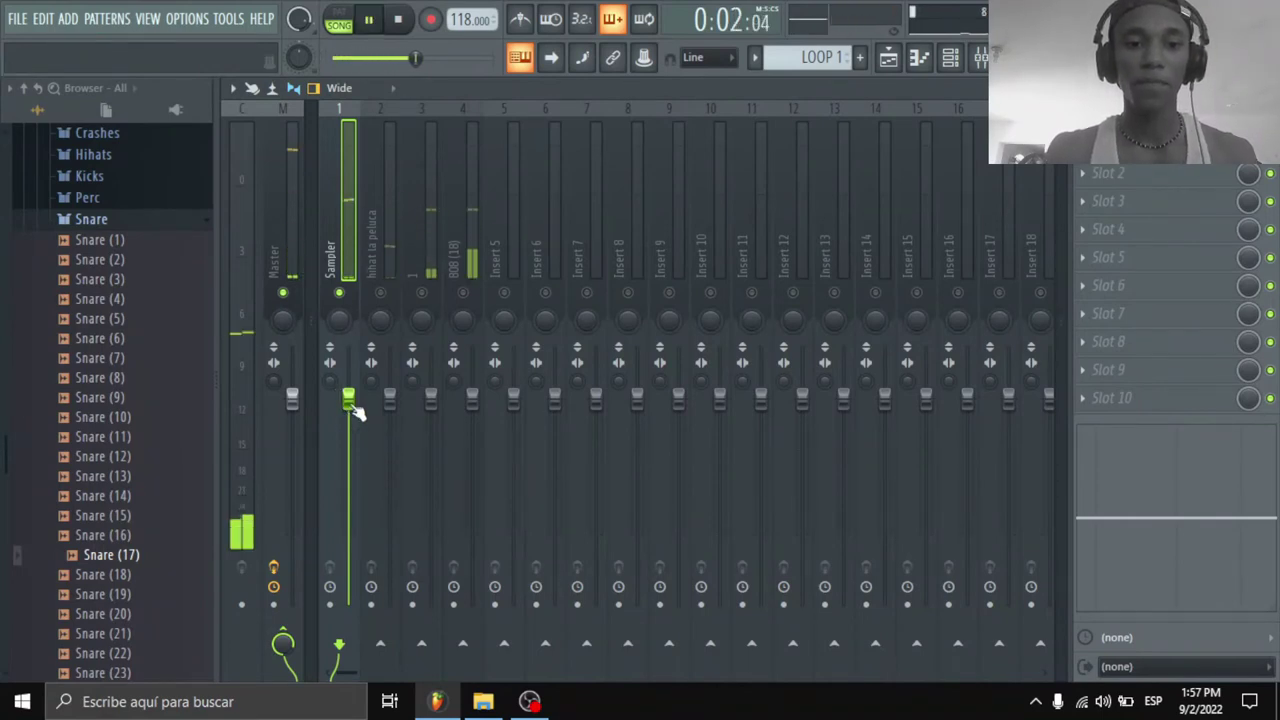
left_click_drag(1259, 487, 1246, 586)
left_click_drag(1254, 469, 1255, 490)
left_click_drag(349, 398, 352, 397)
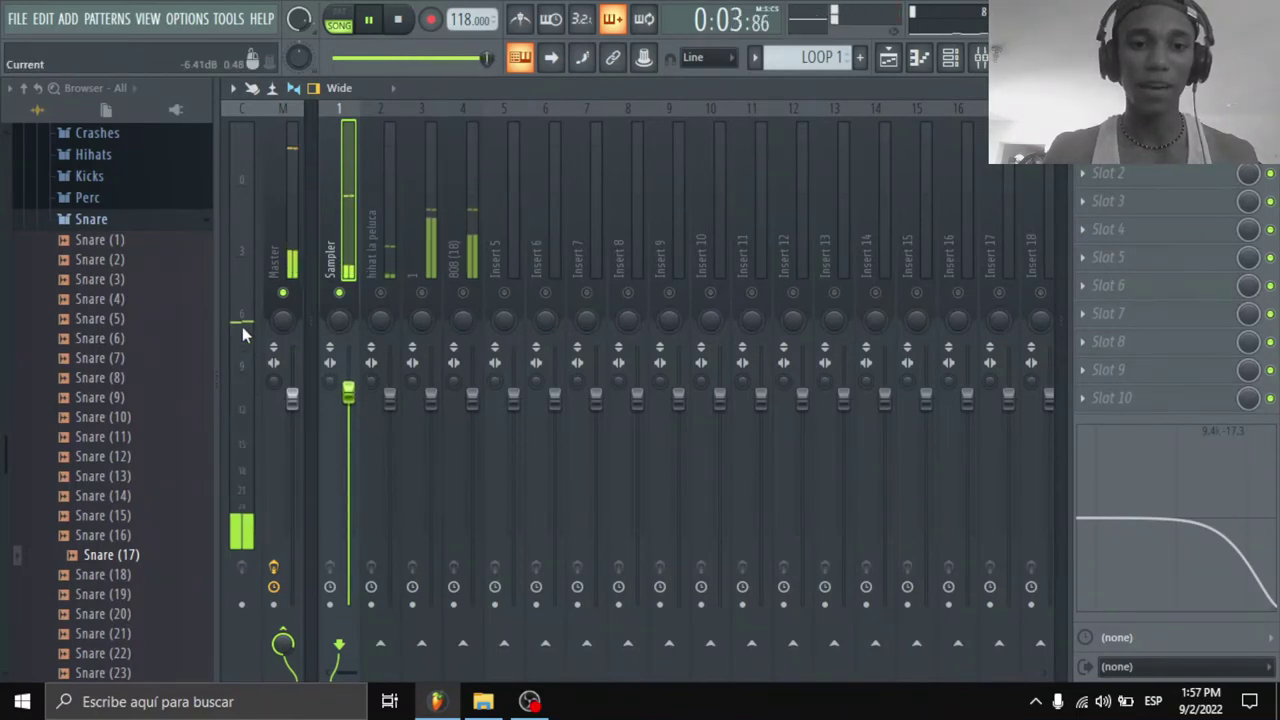
Step: Unmute the hihat la peluca mixer track, cut its lows around 1.6 kHz by 18 dB, and lower its fader to 90%
left_click(384, 228)
left_click(380, 292)
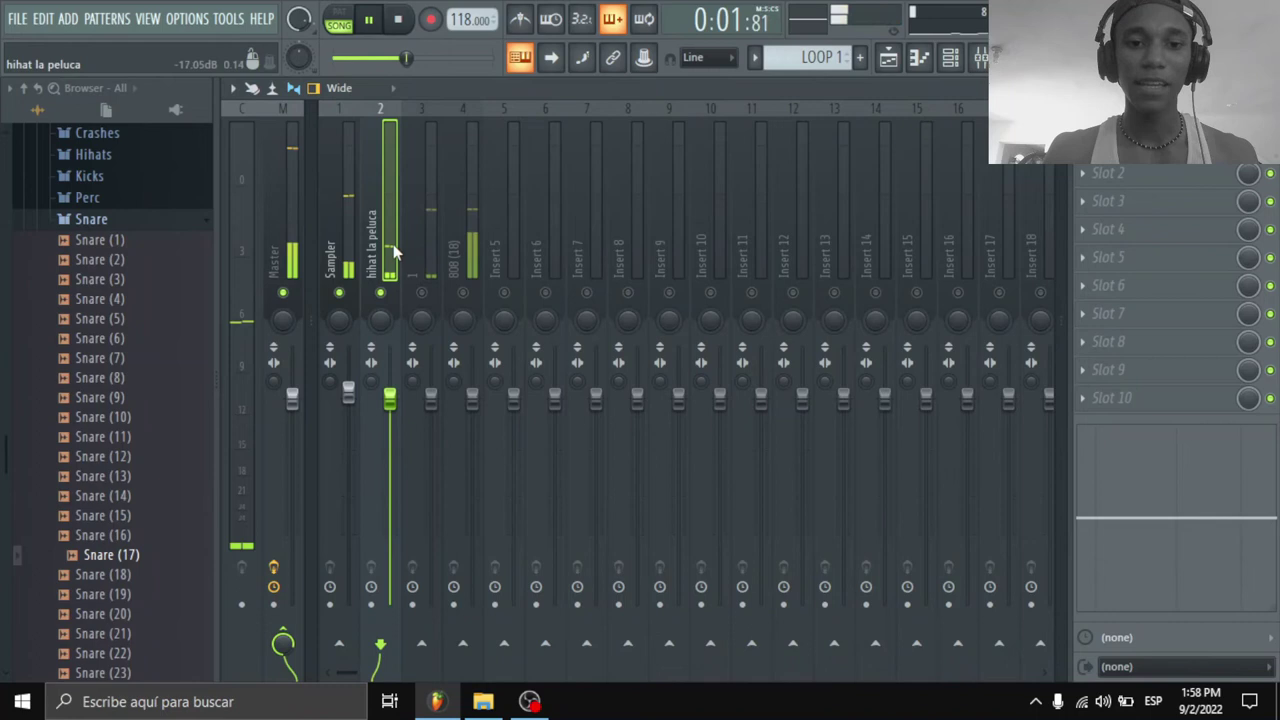
left_click_drag(1106, 473, 1178, 605)
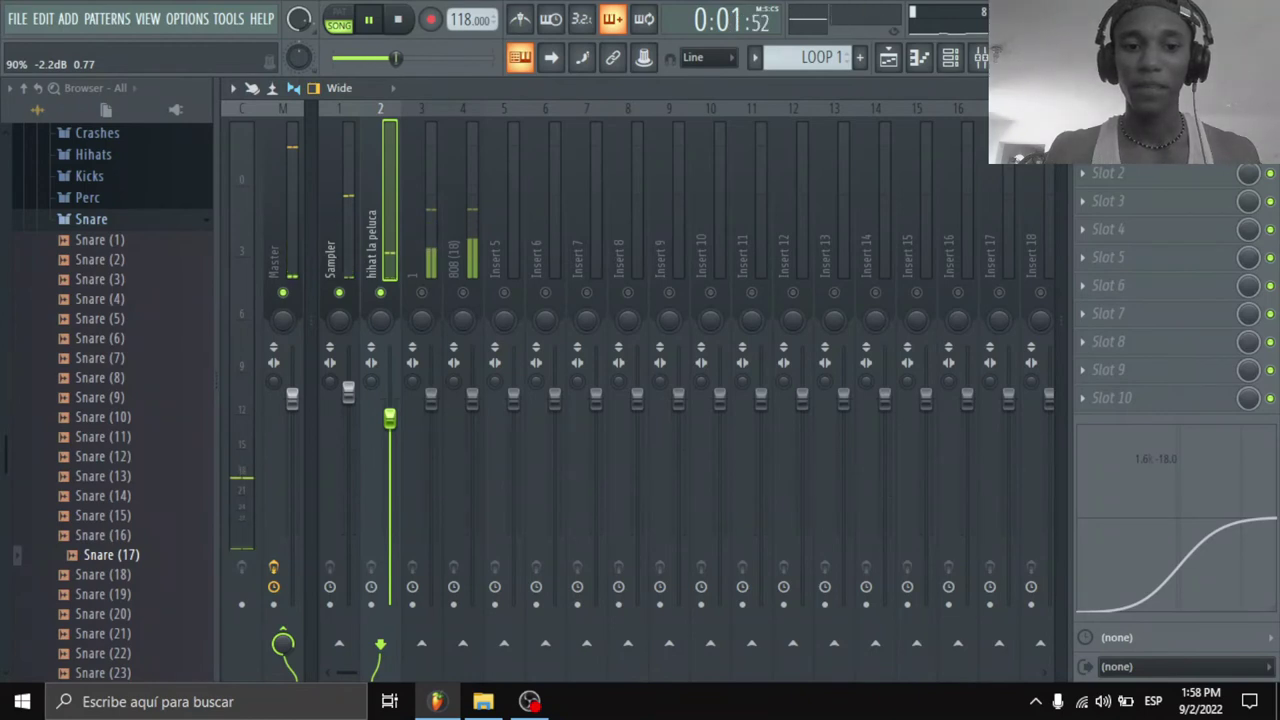
Step: Bring mixer track 1 back into the mix, lower its fader, and stop playback
left_click(427, 258)
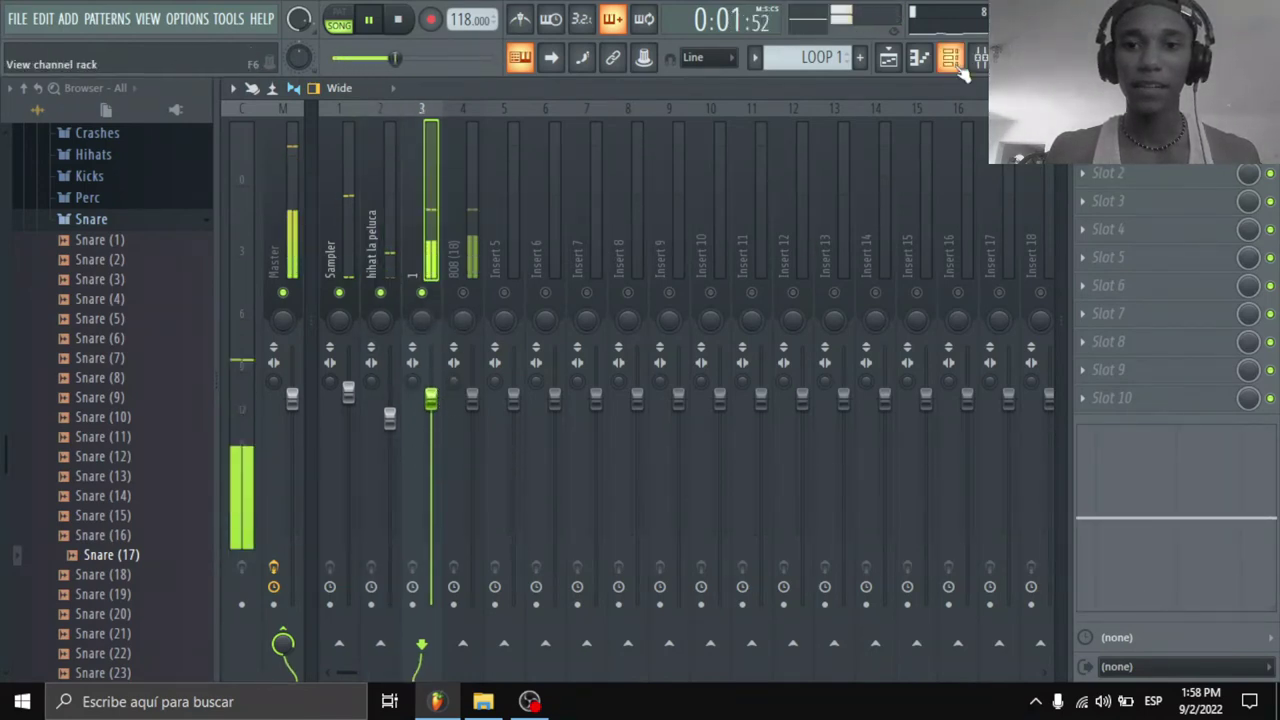
left_click_drag(432, 398, 431, 430)
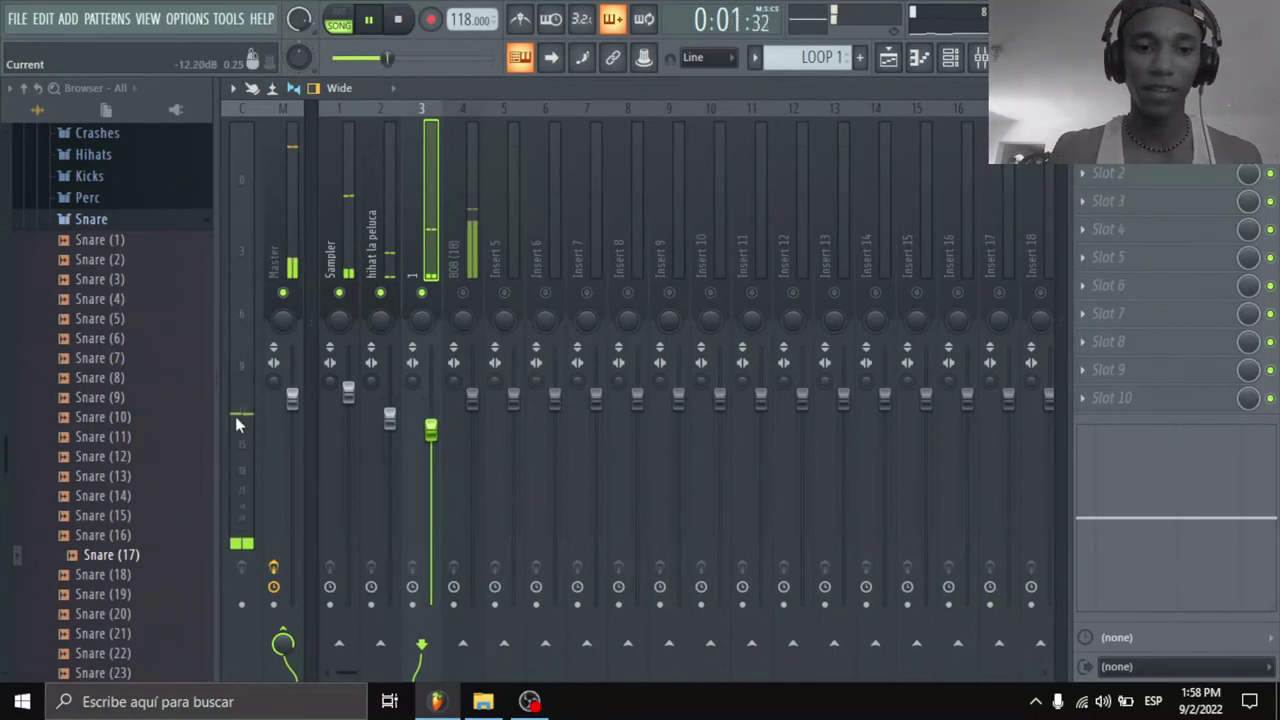
key("space")
Step: Unmute the 808 (18) mixer track, set its fader to 71% (-7.1 dB), and check the mix on the Master track
left_click(465, 292)
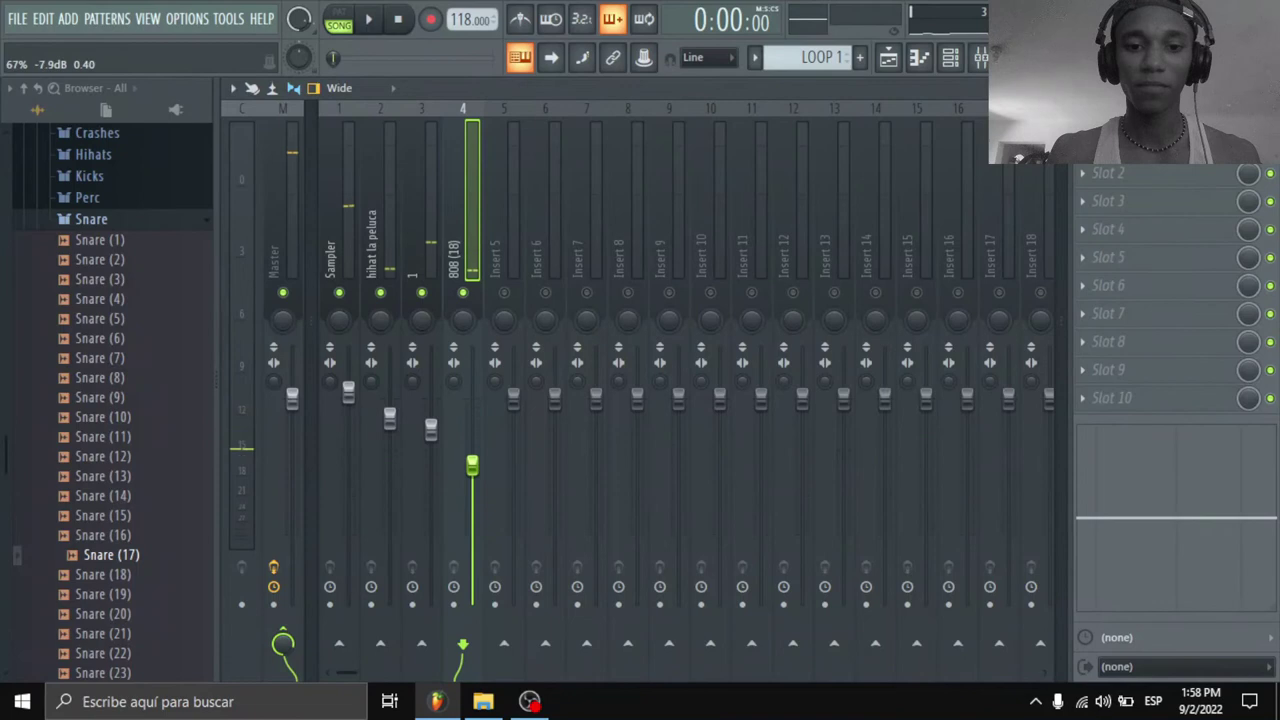
key("space")
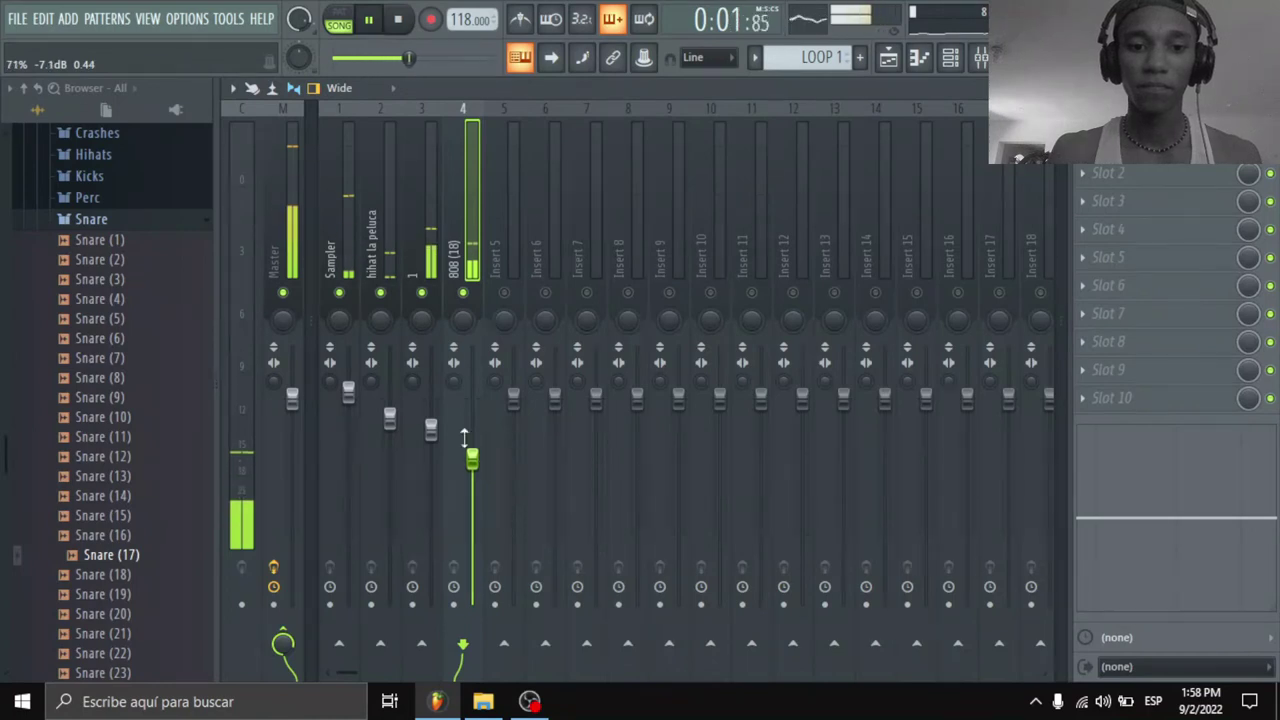
left_click(289, 200)
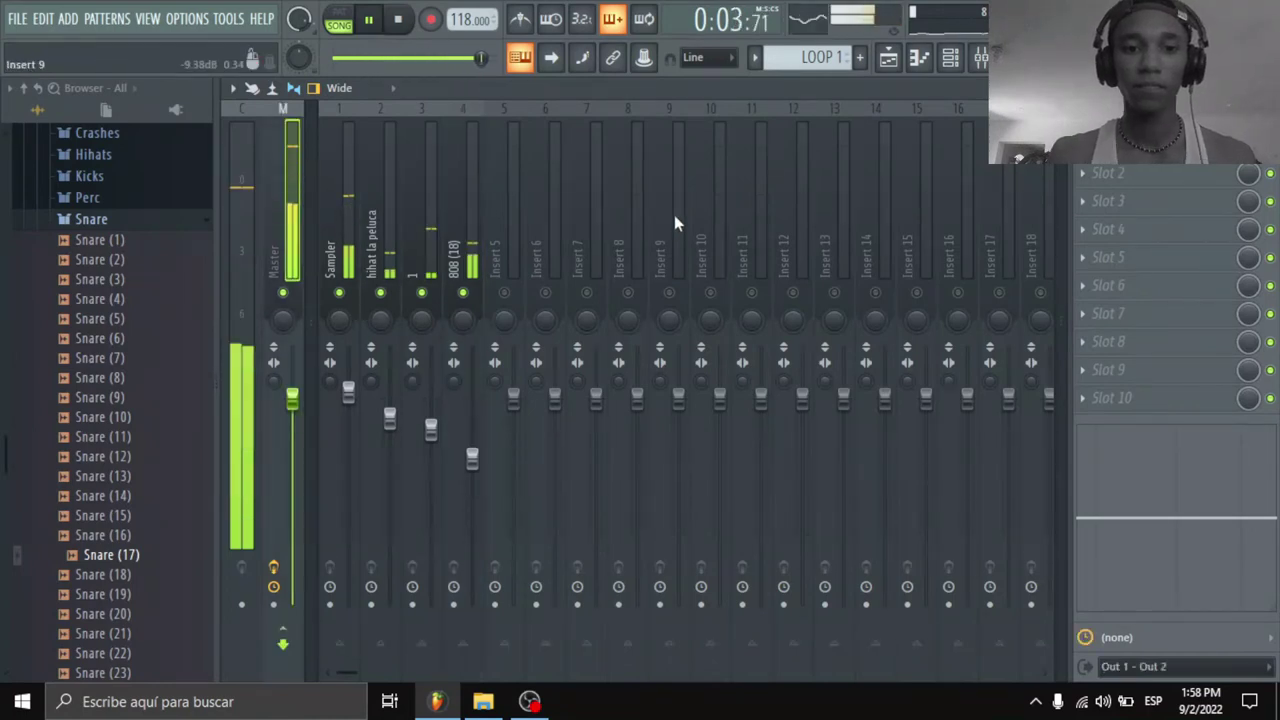
key("space")
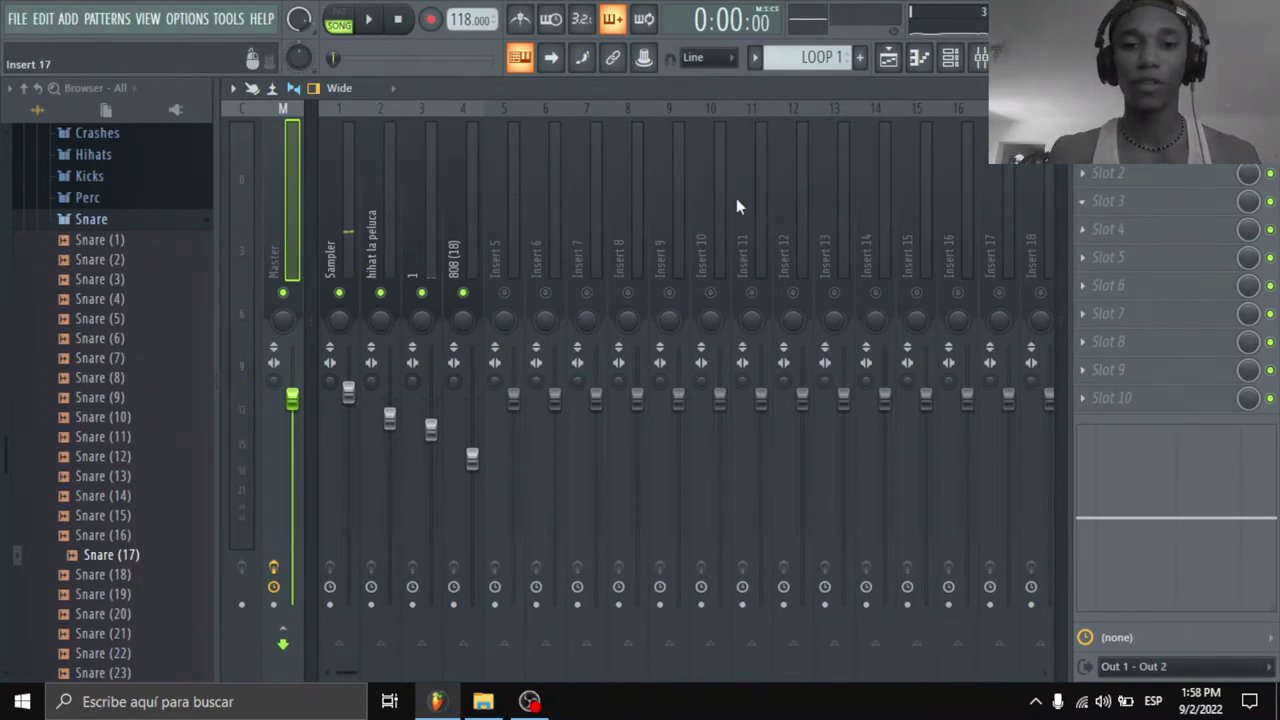
Step: Replace the plugin in the Master track's first effect slot with Fruity Multiband Compressor
left_click(1082, 145)
mouse_move(1122, 176)
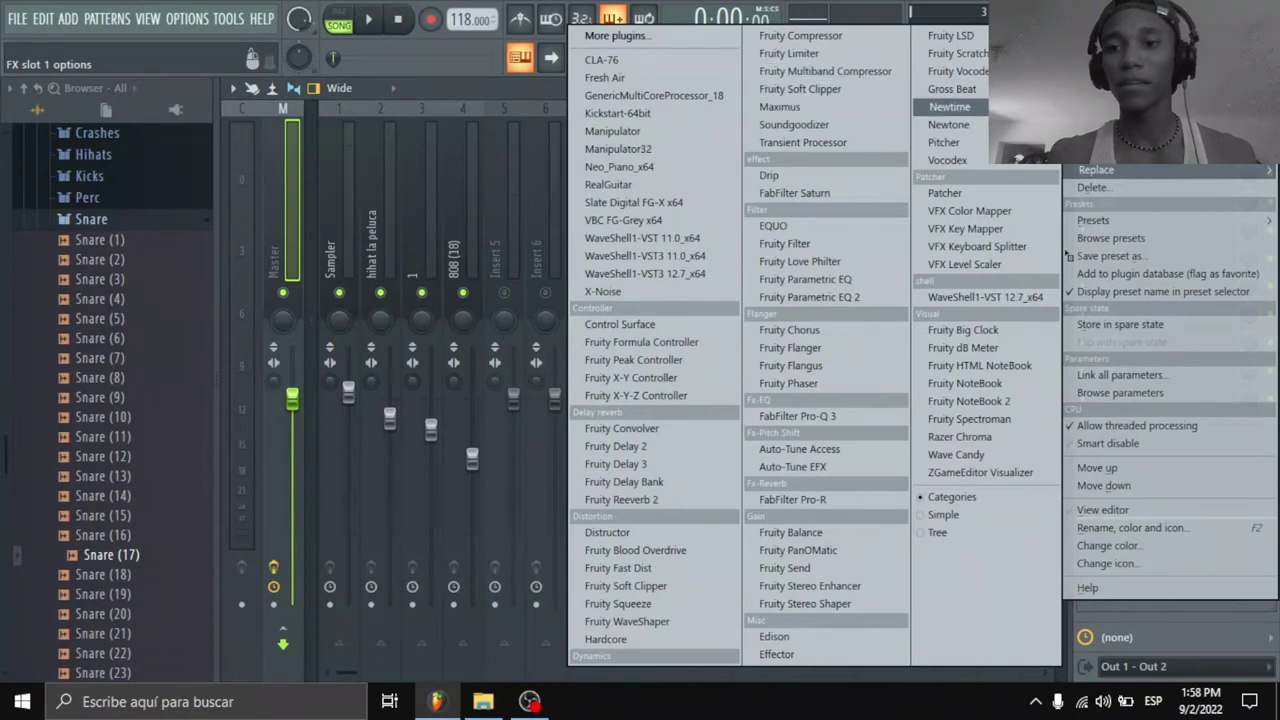
left_click(1082, 110)
left_click(1082, 110)
mouse_move(1127, 174)
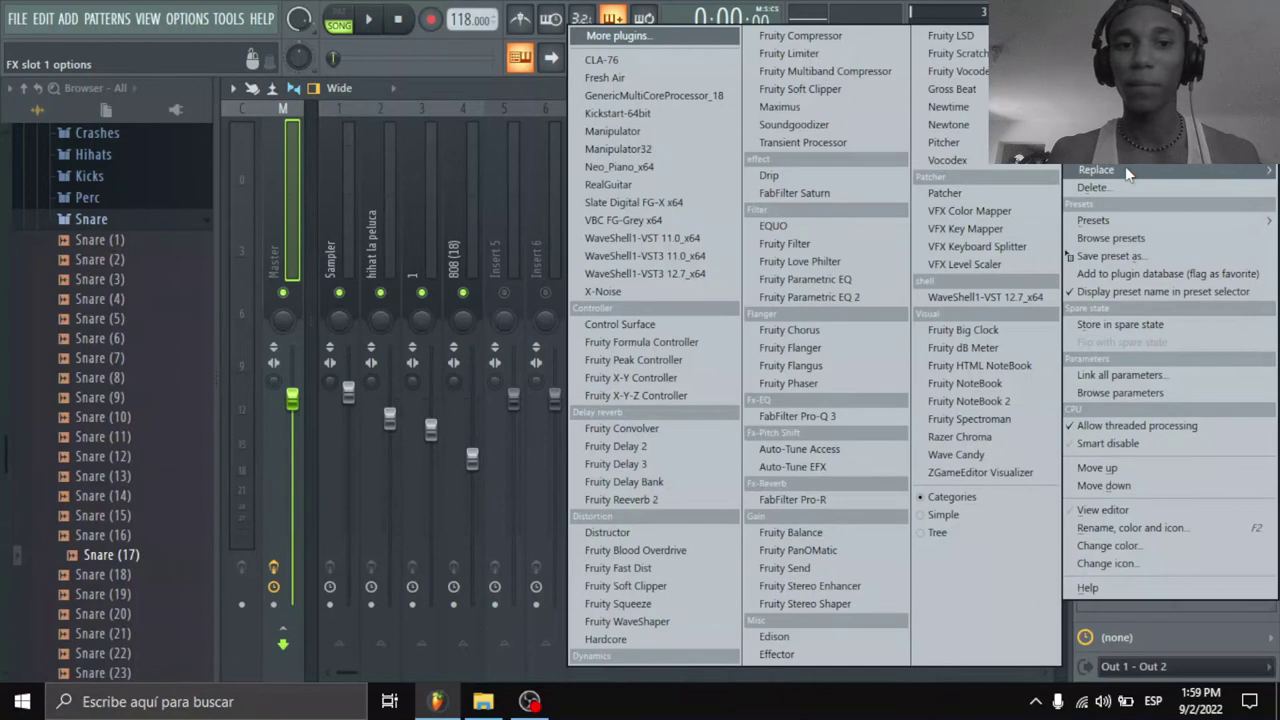
left_click(828, 76)
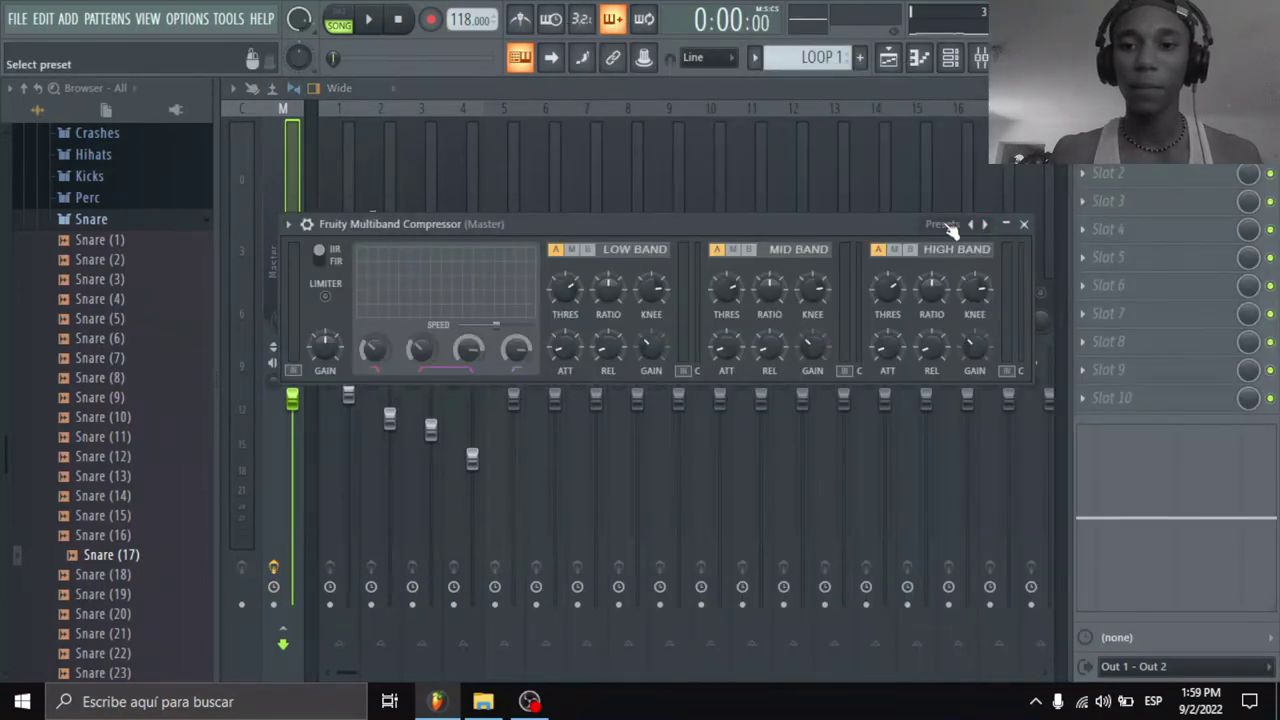
Step: Load the Mastering 6dB preset in Fruity Multiband Compressor and close its window
left_click(950, 227)
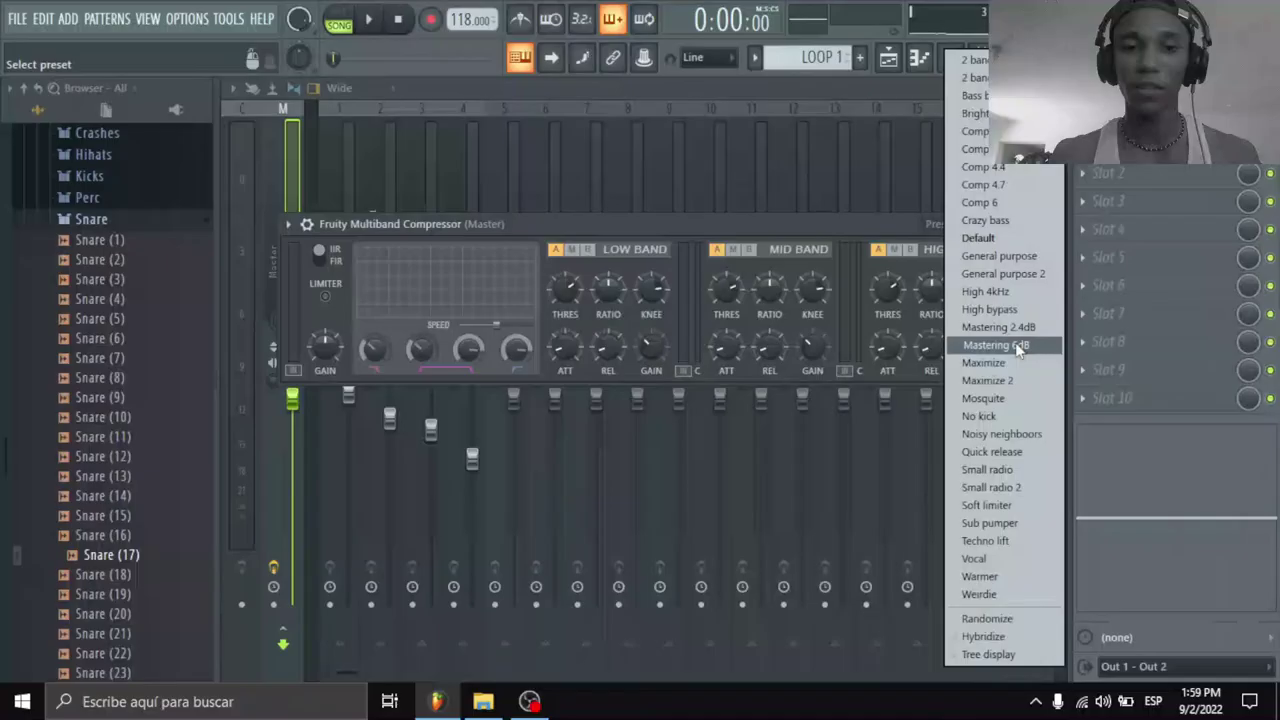
left_click(830, 372)
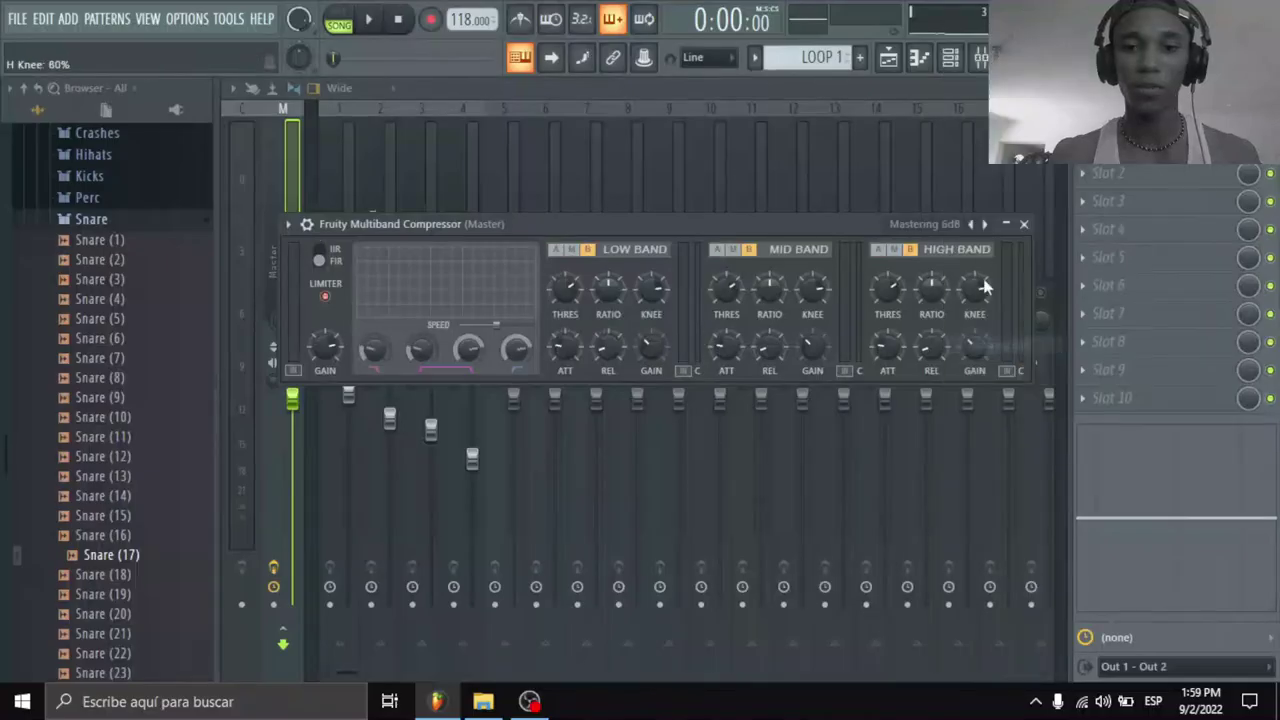
left_click(1025, 225)
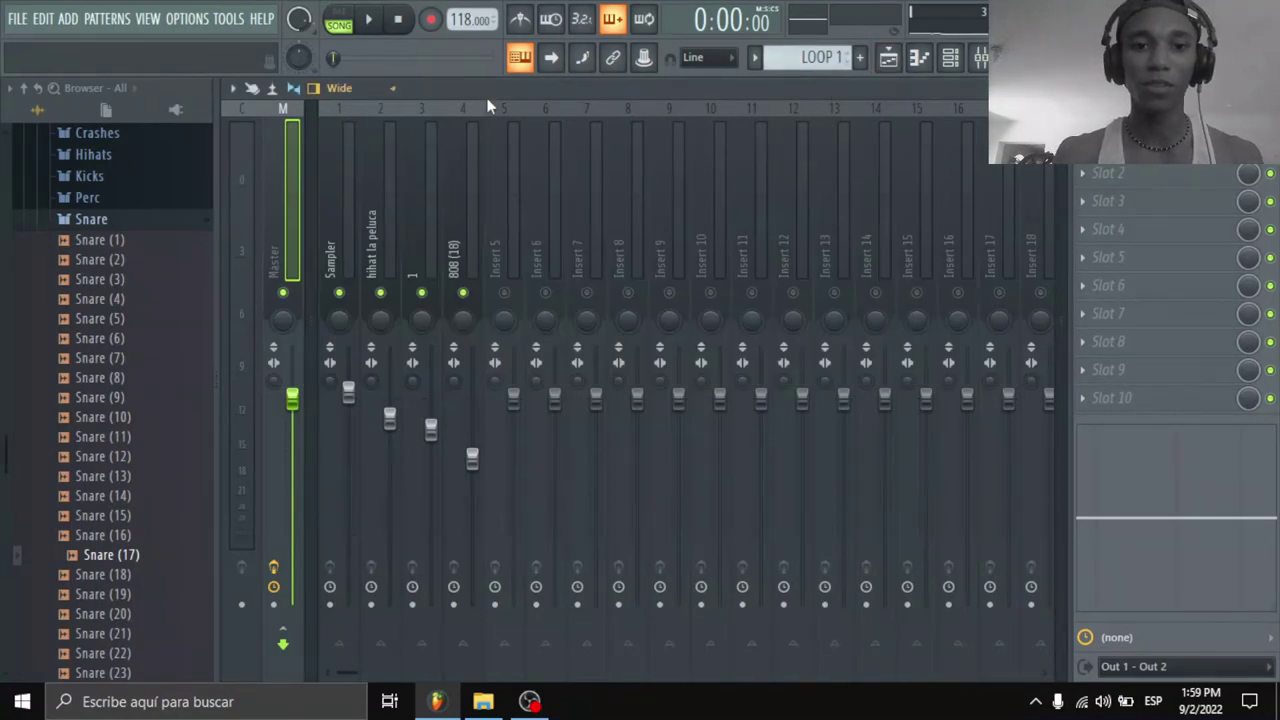
Step: Play the beat and raise the hihat la peluca mixer fader slightly
key("space")
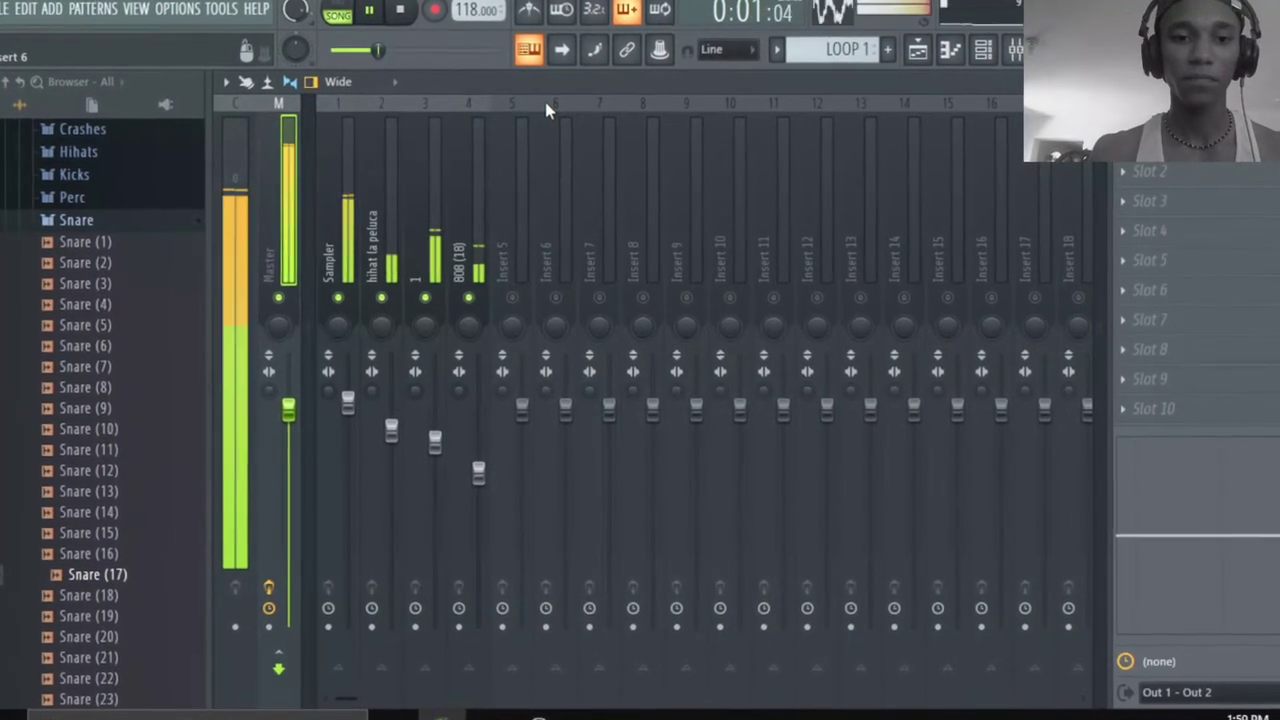
left_click(381, 177)
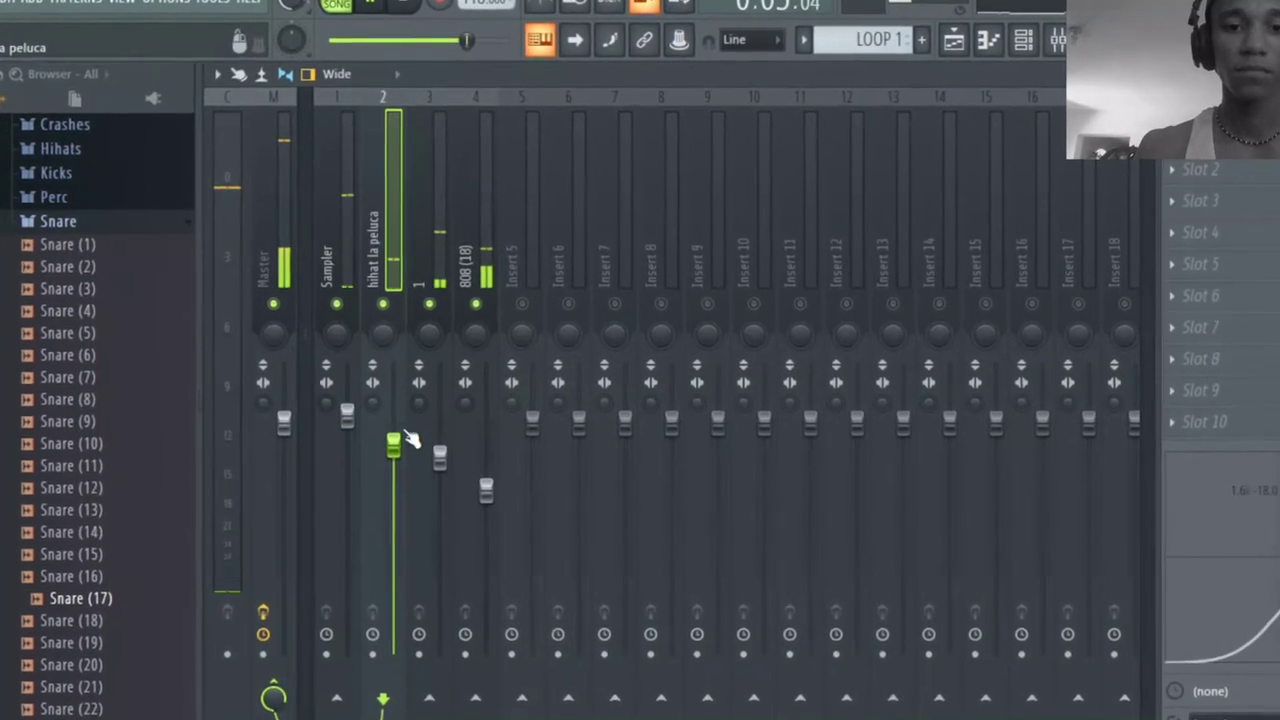
left_click_drag(396, 446, 397, 433)
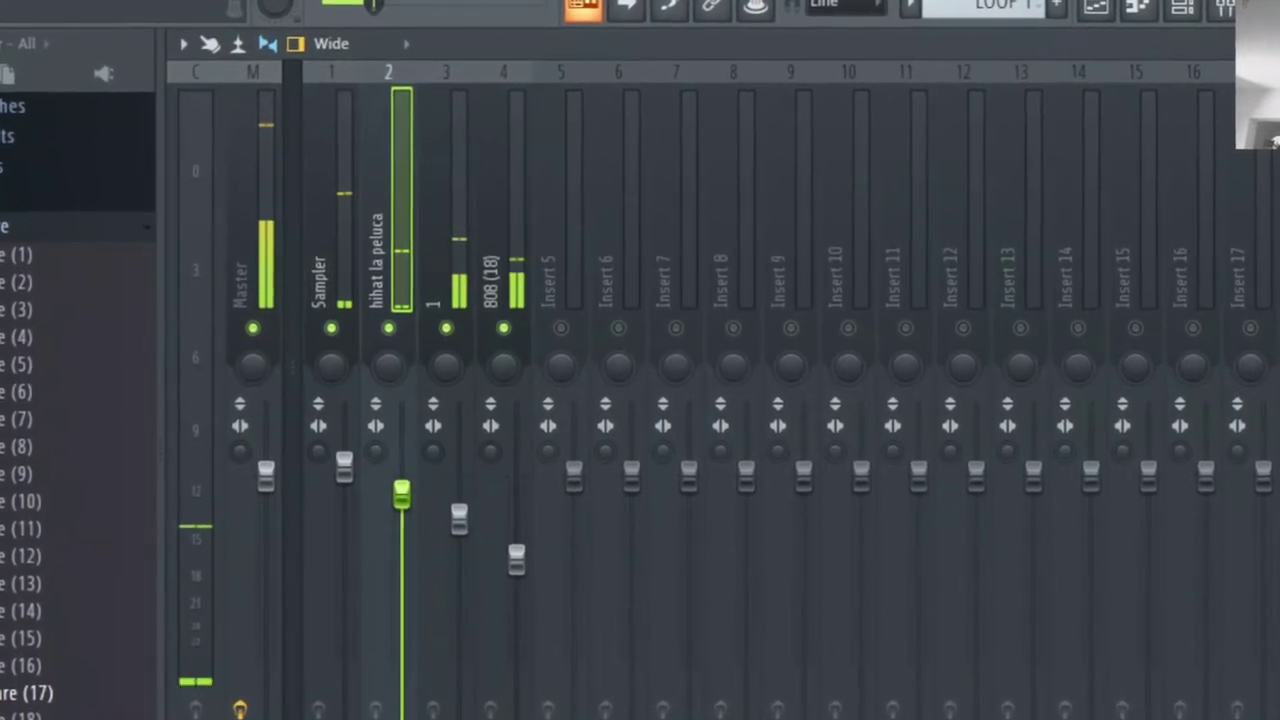
Step: Check the beat's Master and Sampler levels during playback, look over the channel rack and playlist, and stop playback
left_click(264, 252)
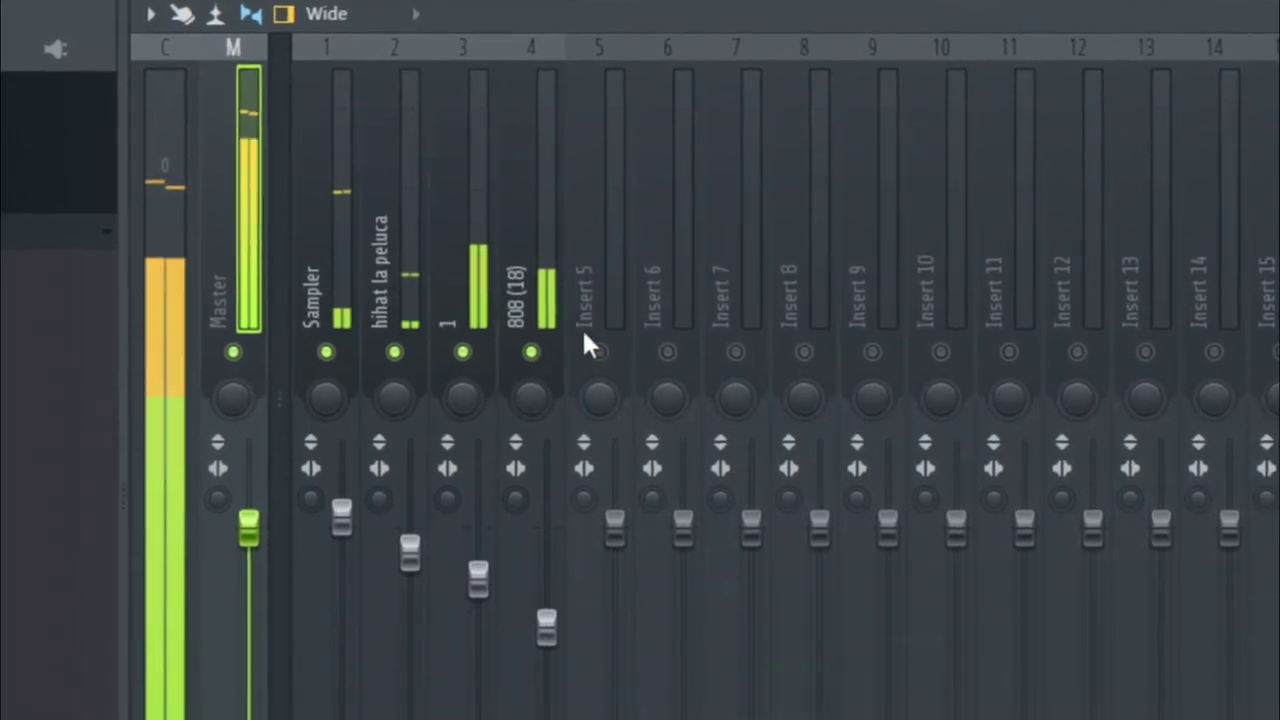
key("F6")
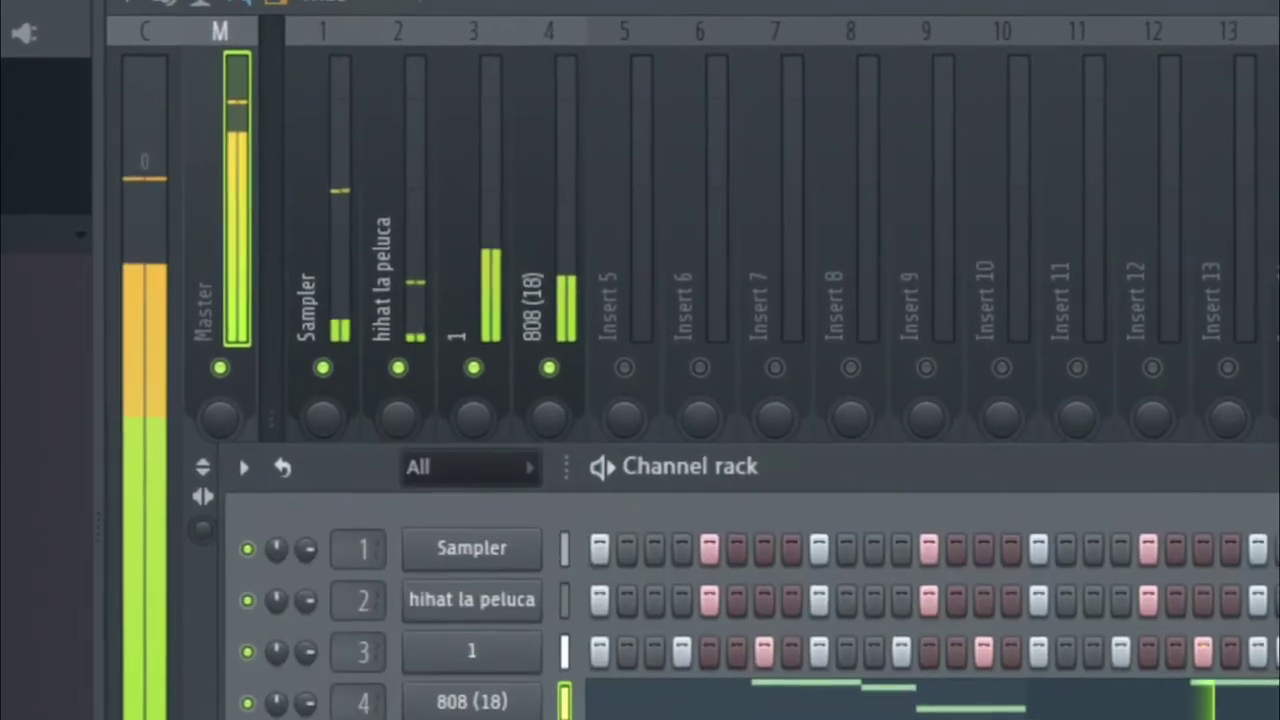
left_click(888, 58)
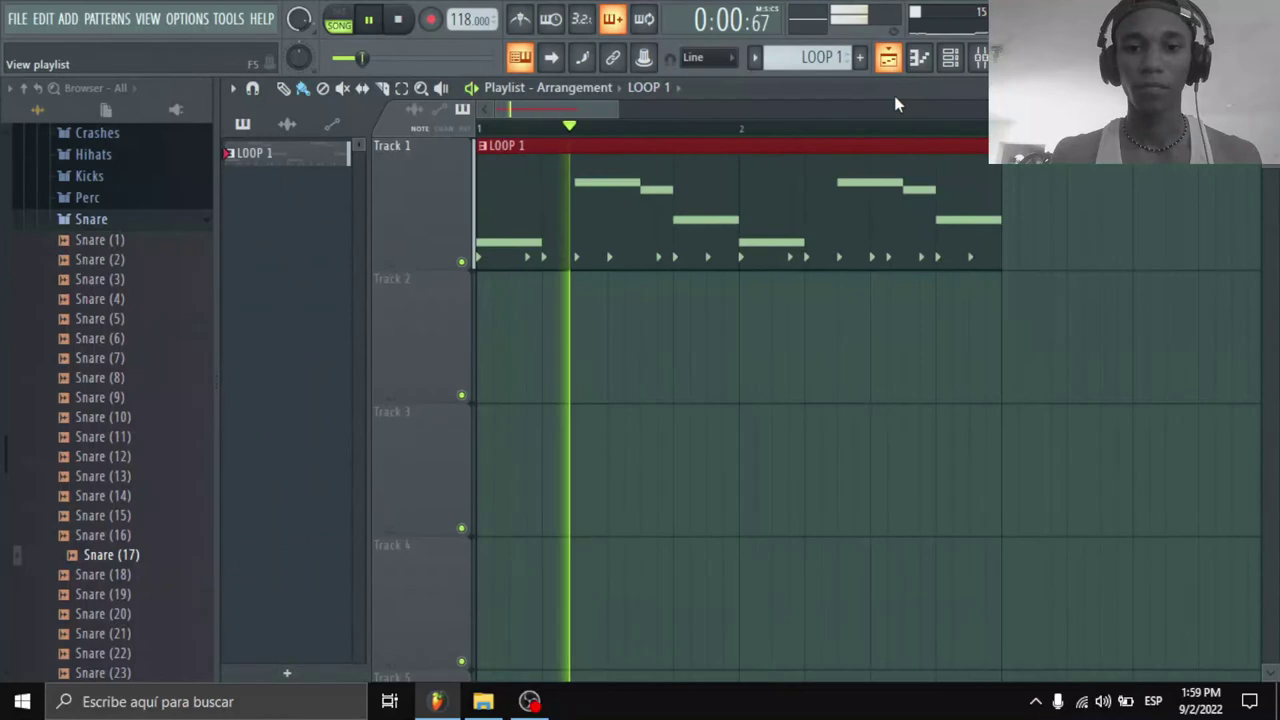
key("F9")
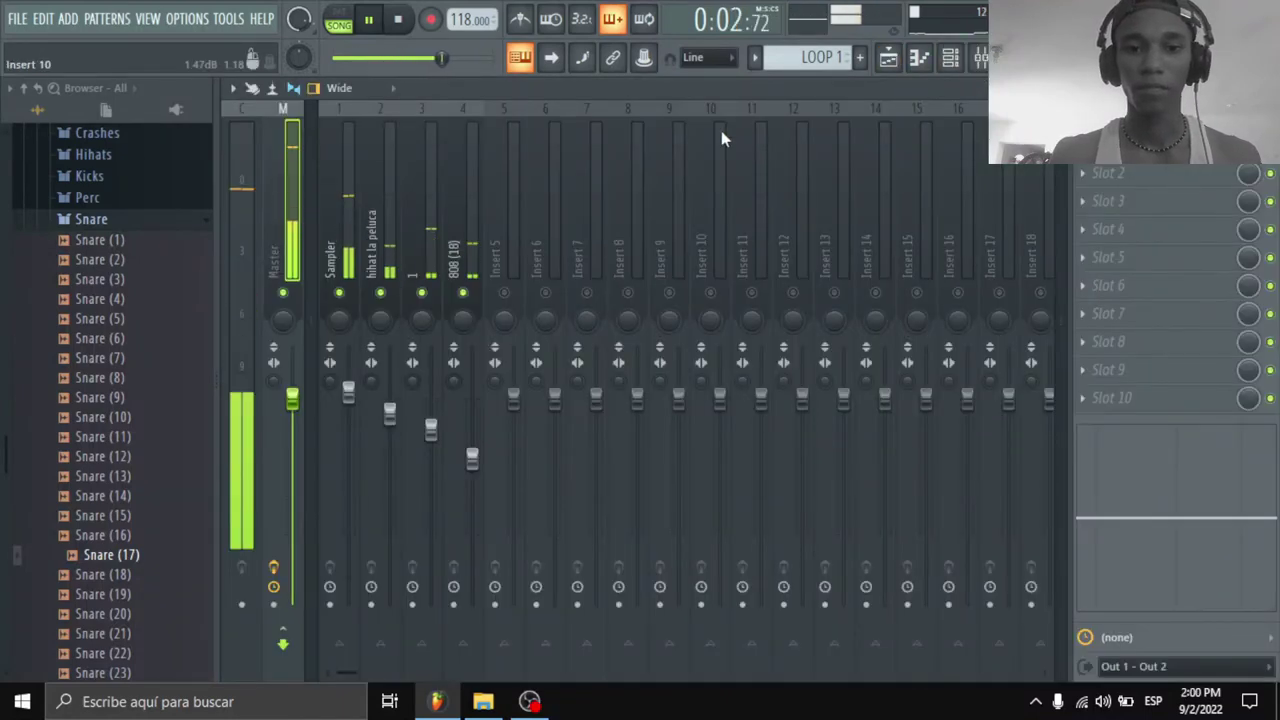
left_click(351, 206)
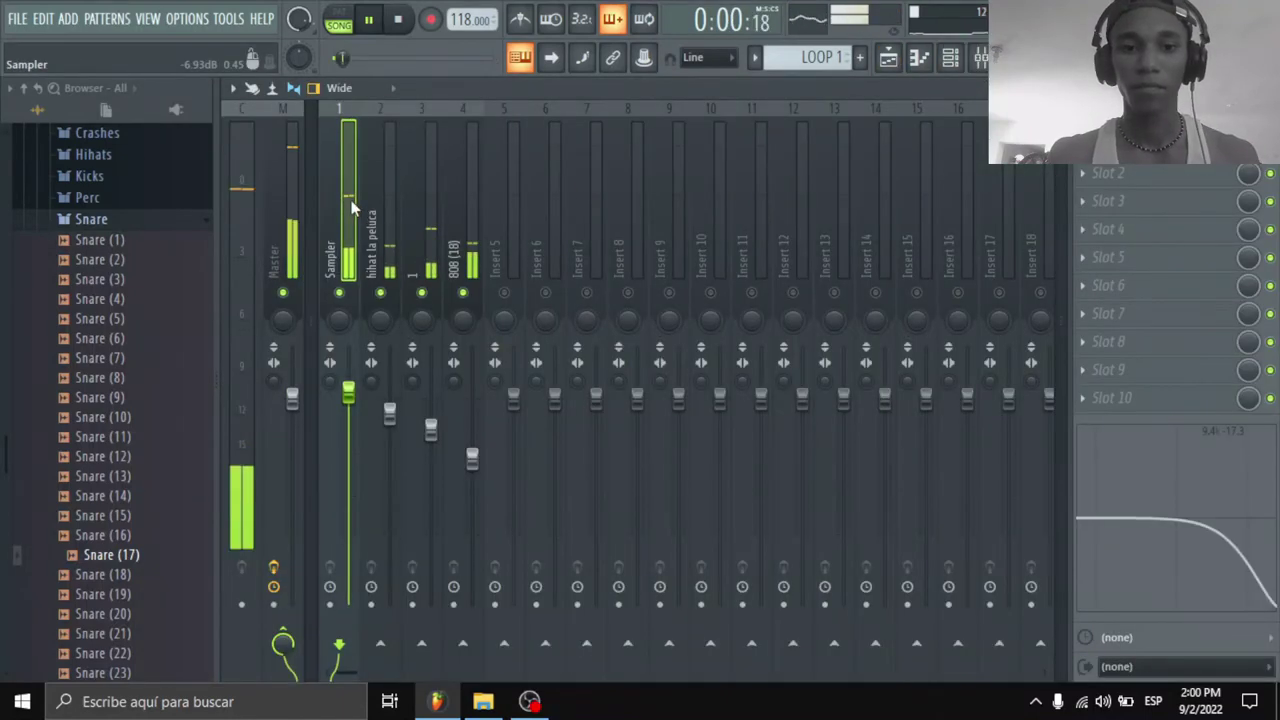
left_click(289, 207)
key("space")
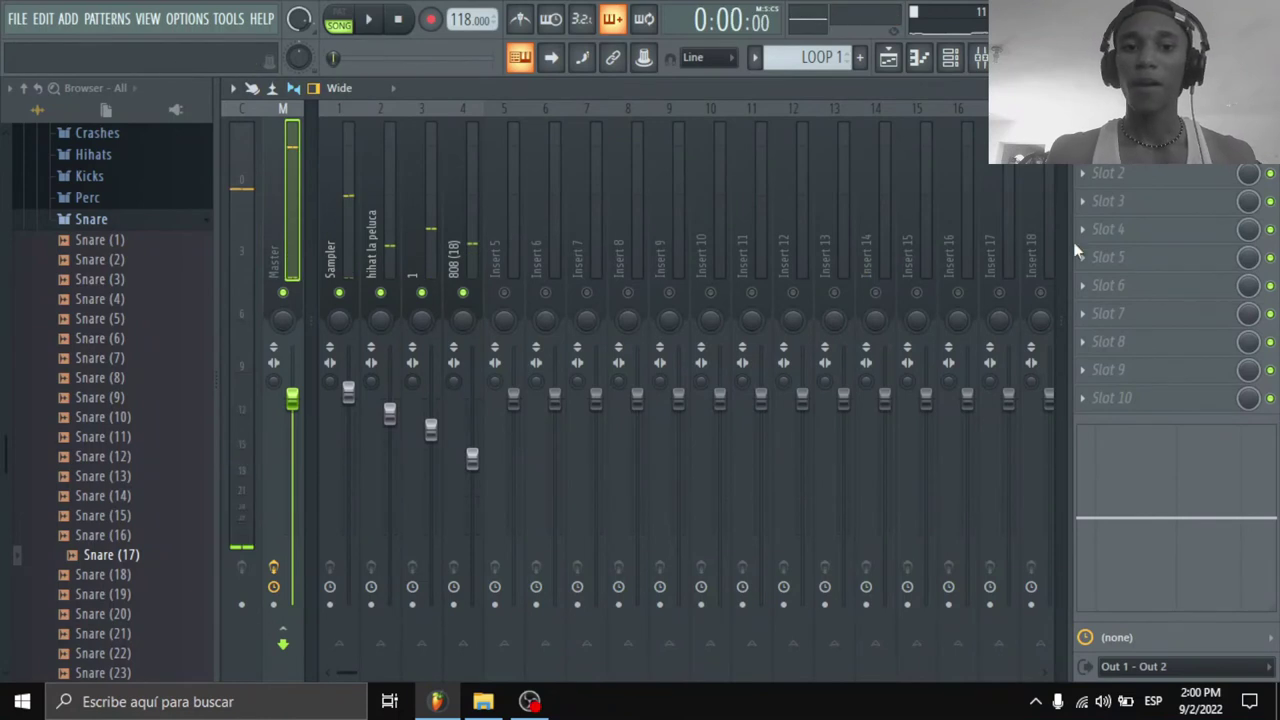
Step: Add Fruity WaveShaper to the Master track's second effect slot, show its controls, and set the pre amp to 67%
left_click(1108, 178)
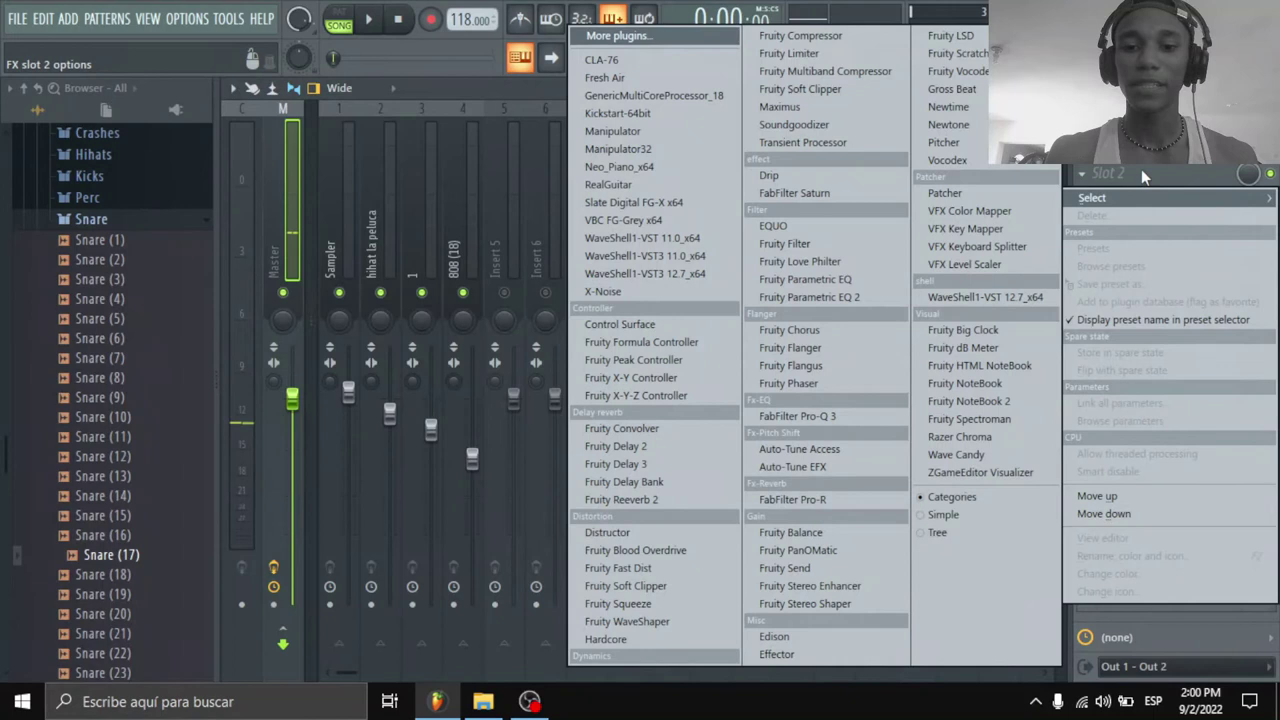
left_click(646, 624)
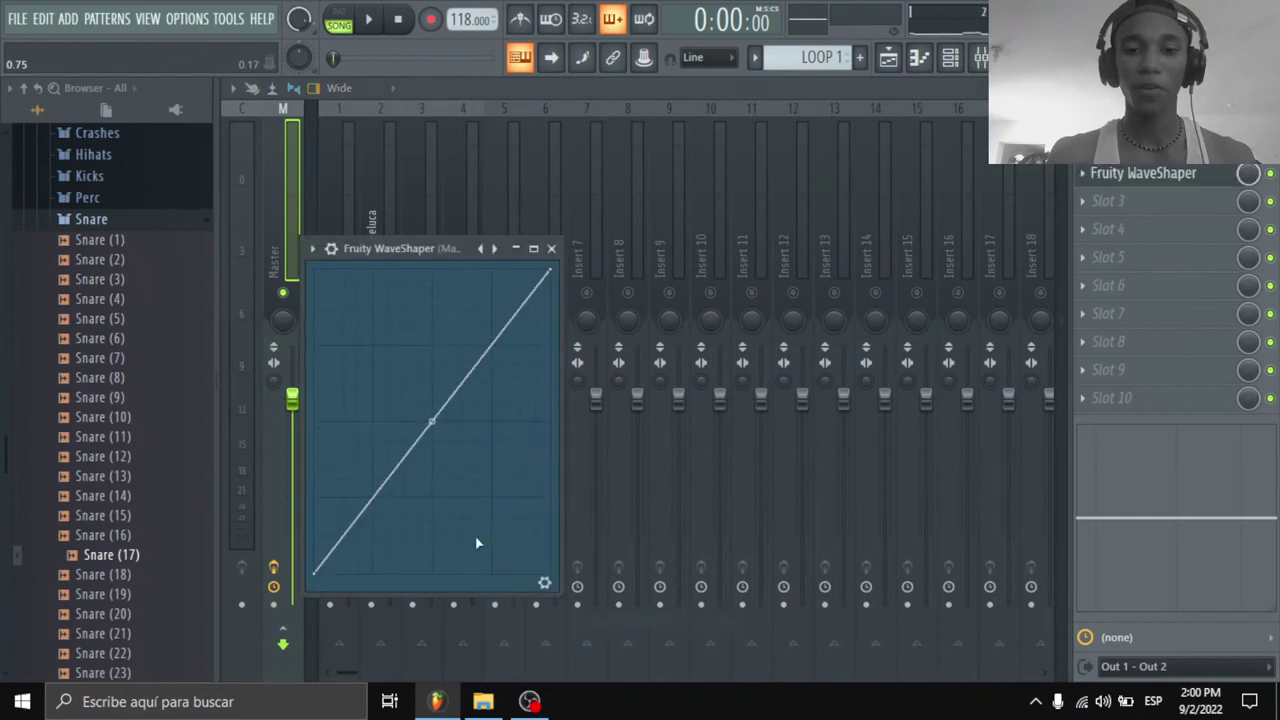
left_click(544, 584)
left_click_drag(461, 527, 461, 507)
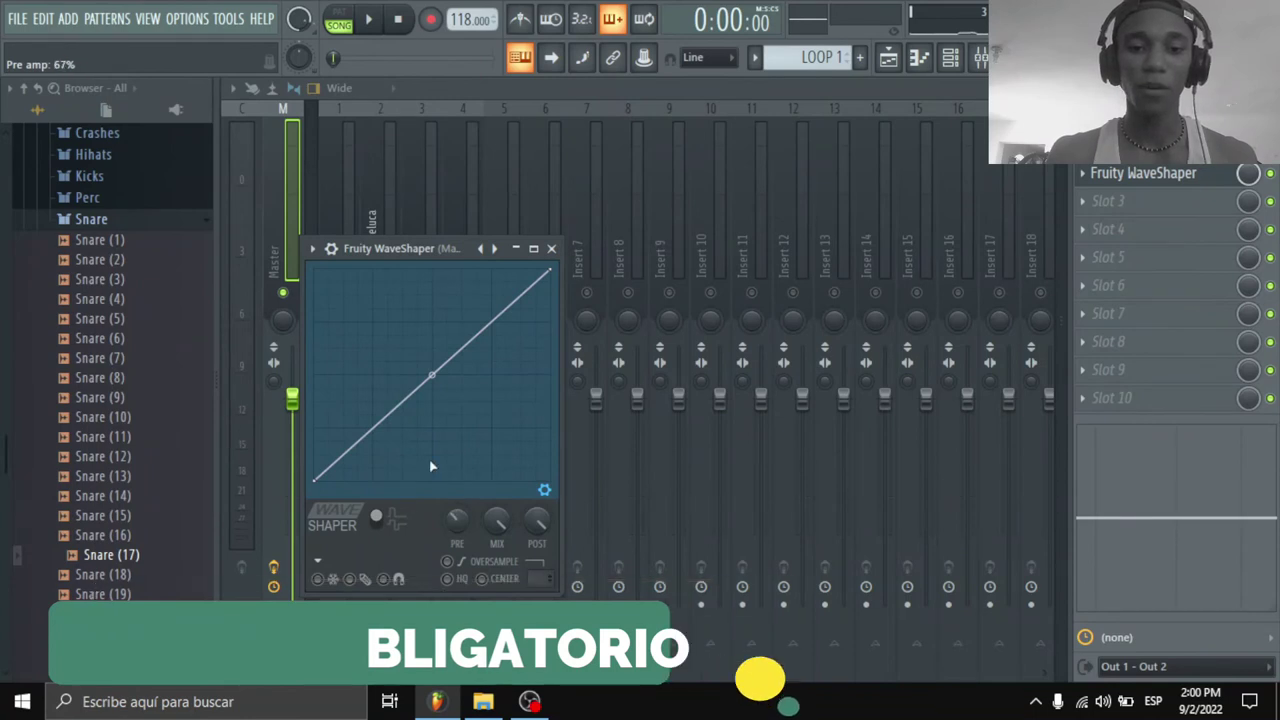
left_click_drag(458, 248, 588, 210)
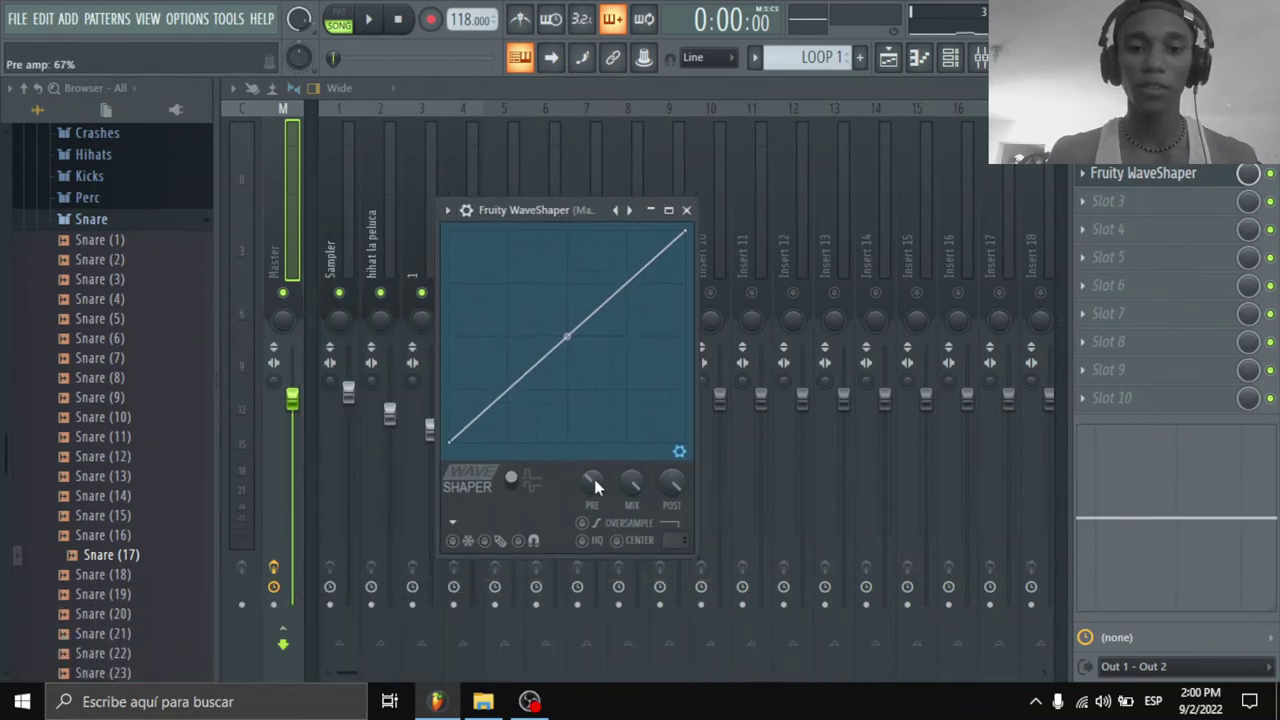
Step: Raise the WaveShaper's pre amp to 150% while the beat plays, close its window, and stop playback
left_click(679, 452)
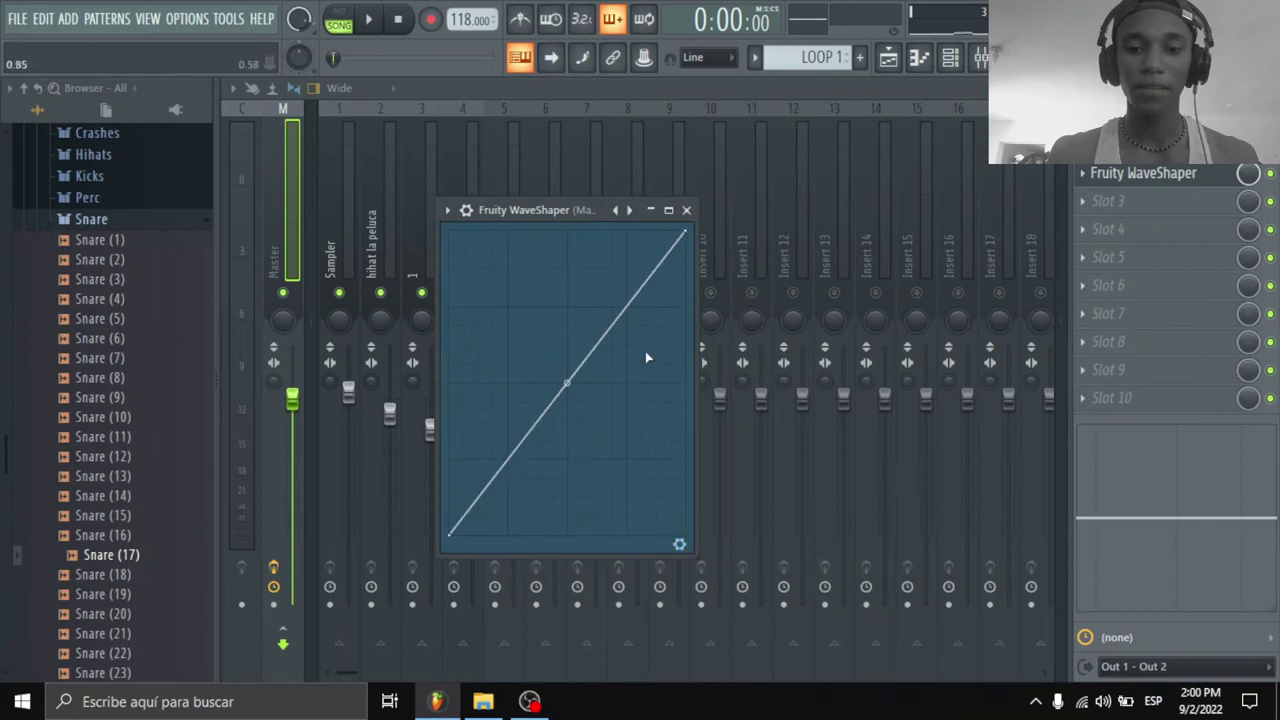
left_click(680, 545)
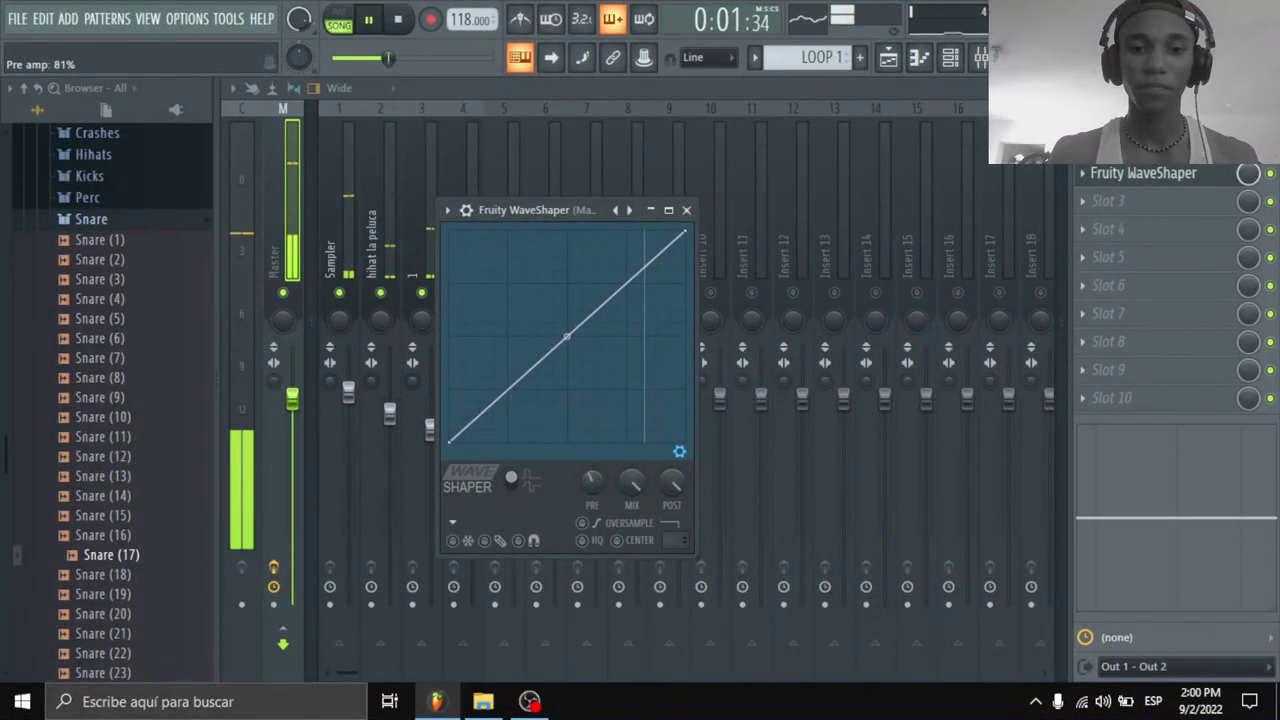
left_click_drag(592, 482, 592, 441)
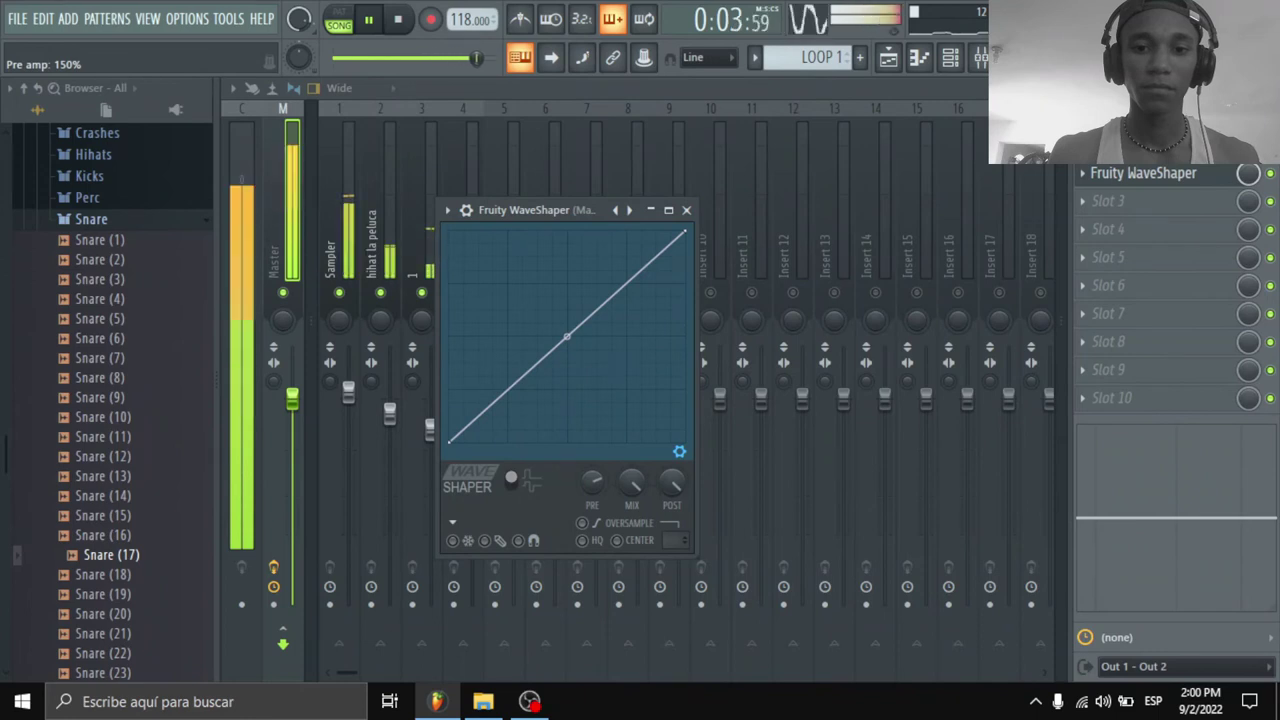
left_click(688, 211)
key("space")
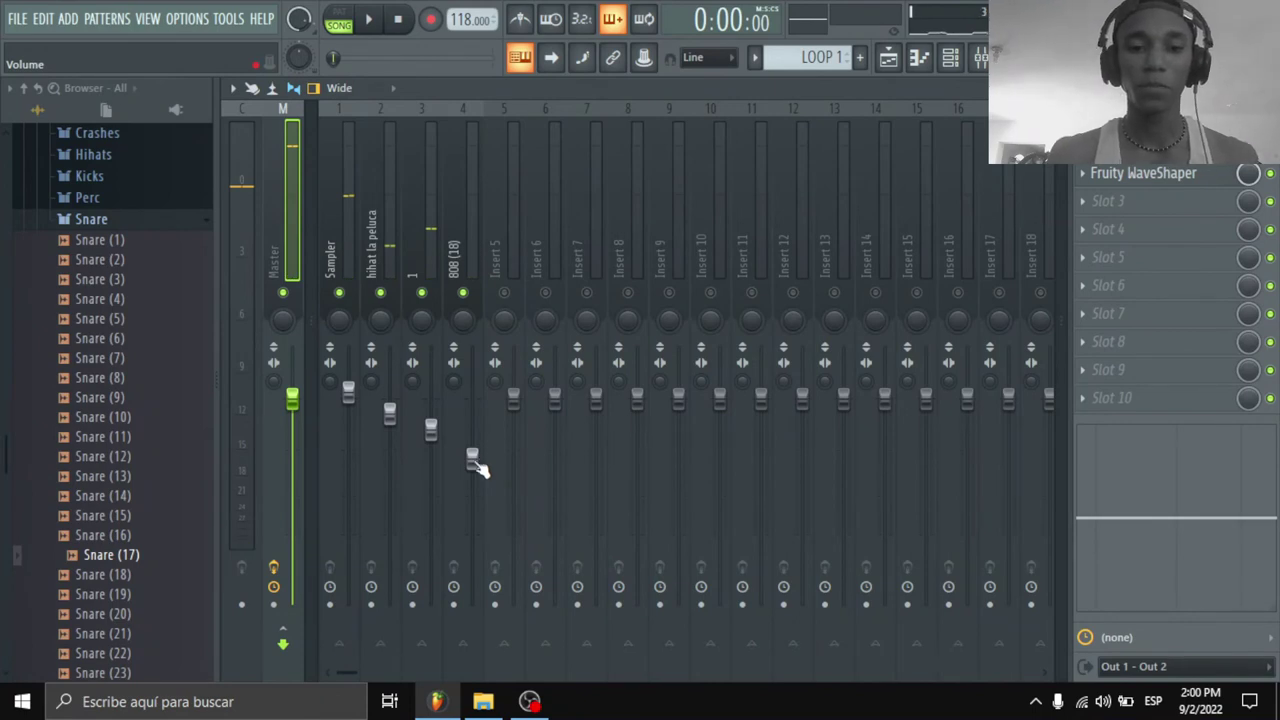
Step: Lower the mixer faders of 808 (18) and hihat la peluca, setting the hihat to 87%, while playing the beat
left_click(473, 460)
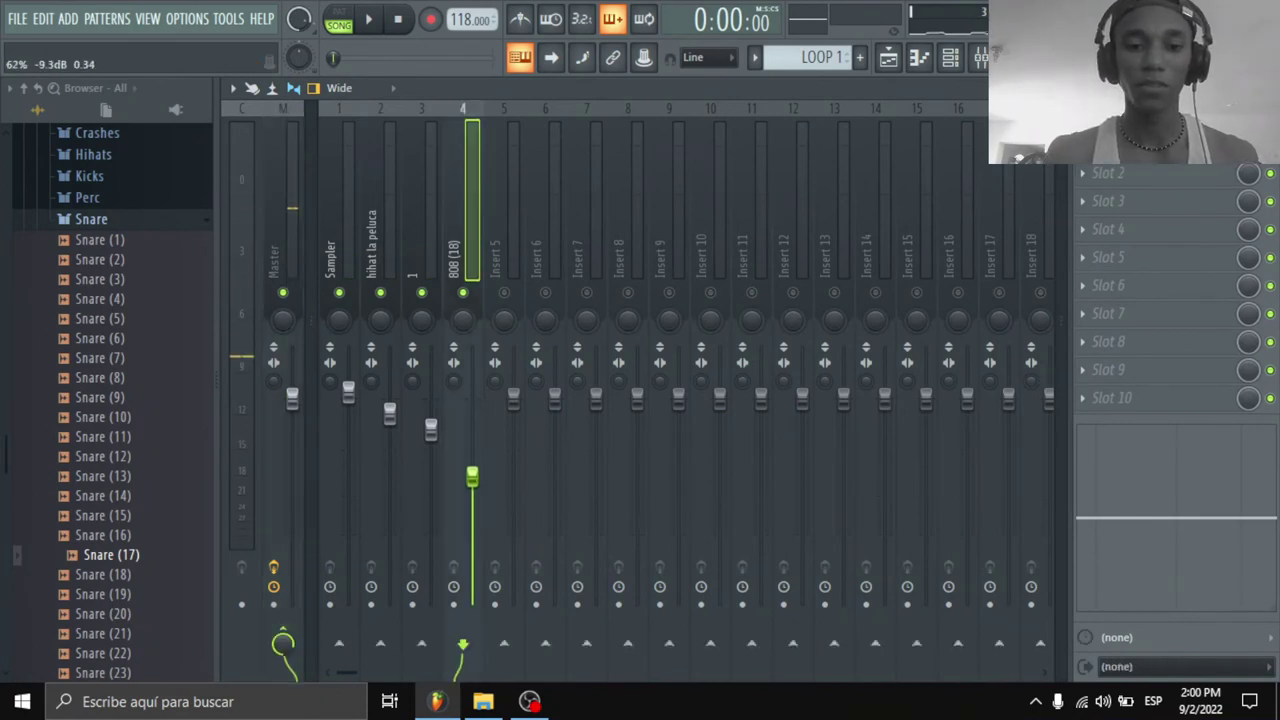
scroll(472, 482, "down", 1)
key("space")
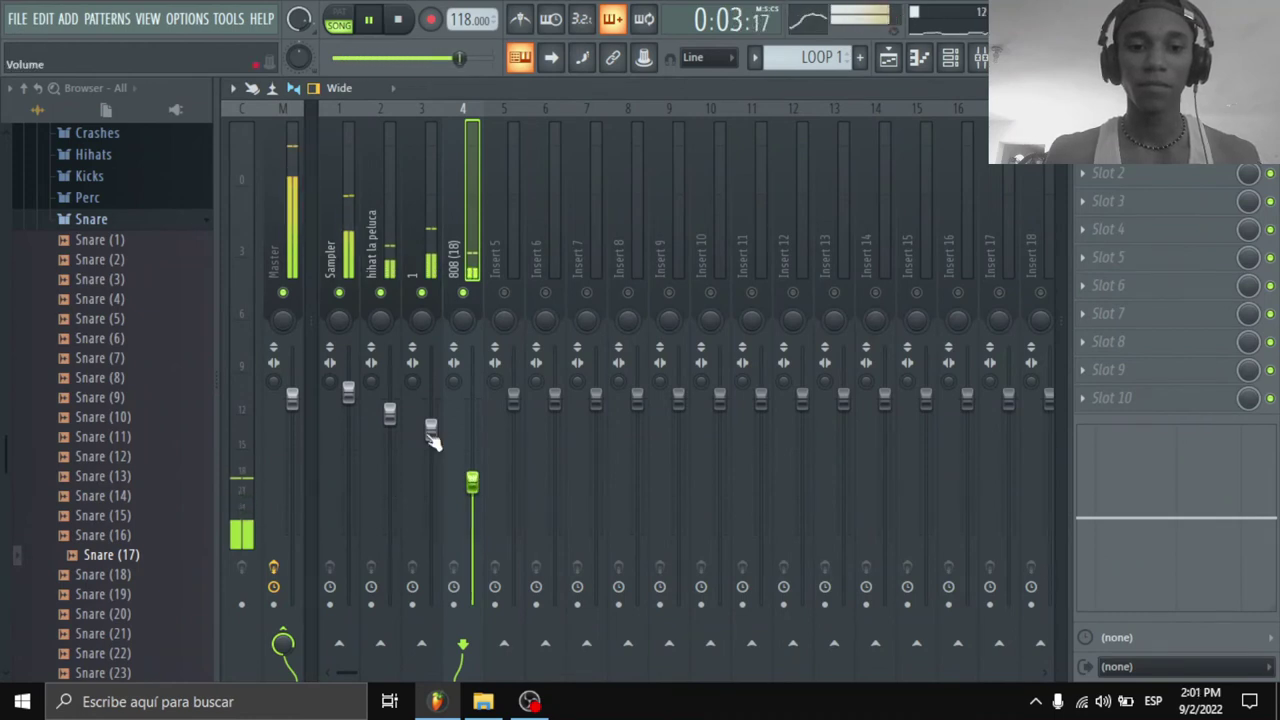
key("space")
key("space")
left_click_drag(390, 415, 390, 427)
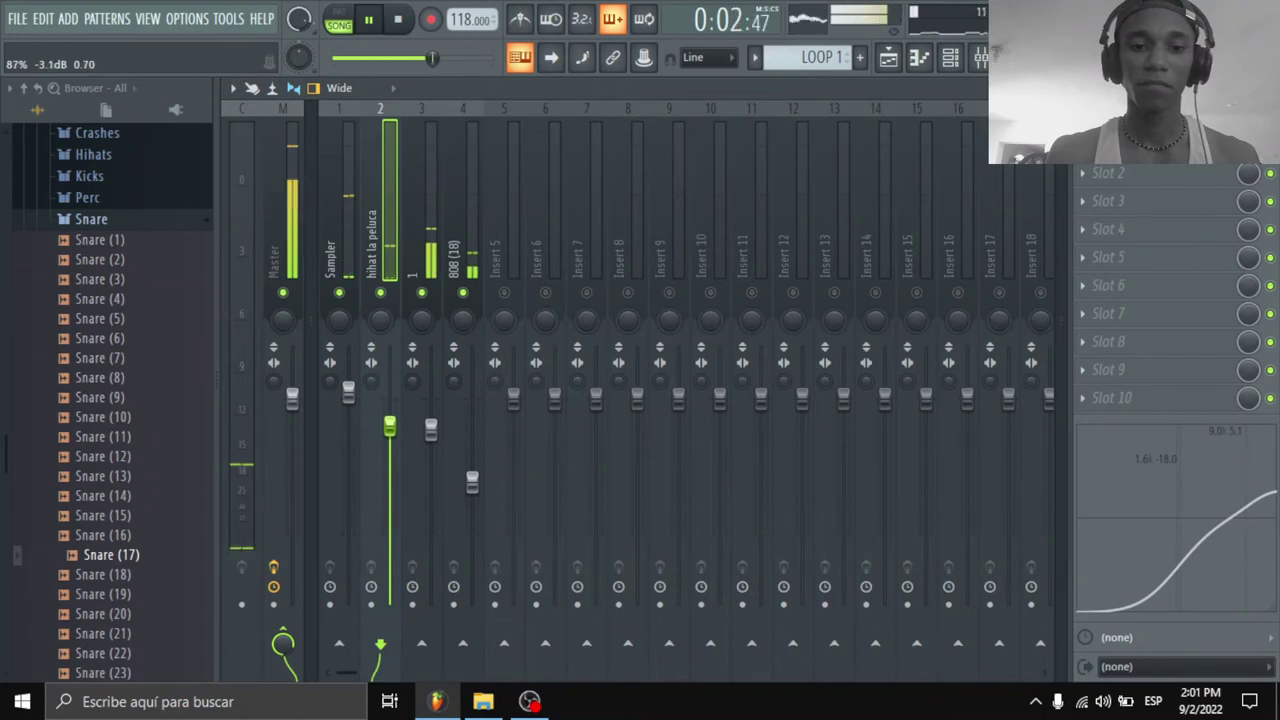
Step: Set the precomputed fade-out of channel 1's sample to 27%, play the beat with it, and close the channel's settings
left_click(950, 57)
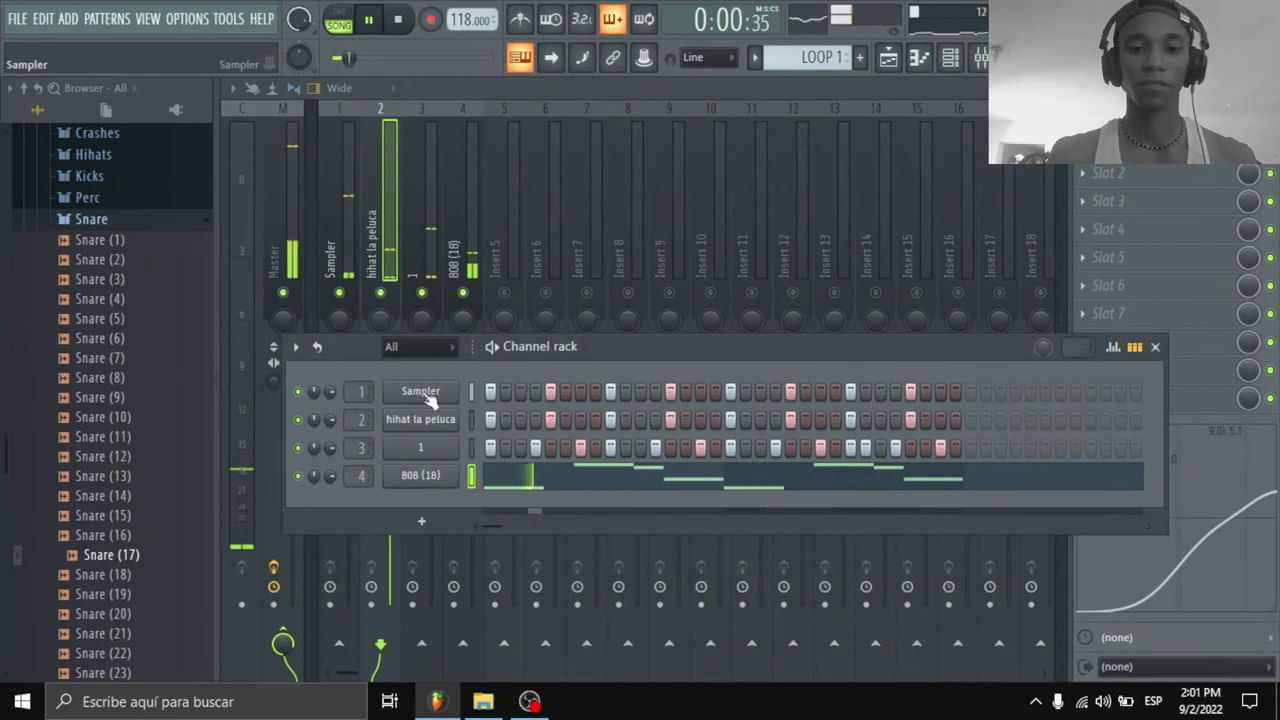
left_click(888, 57)
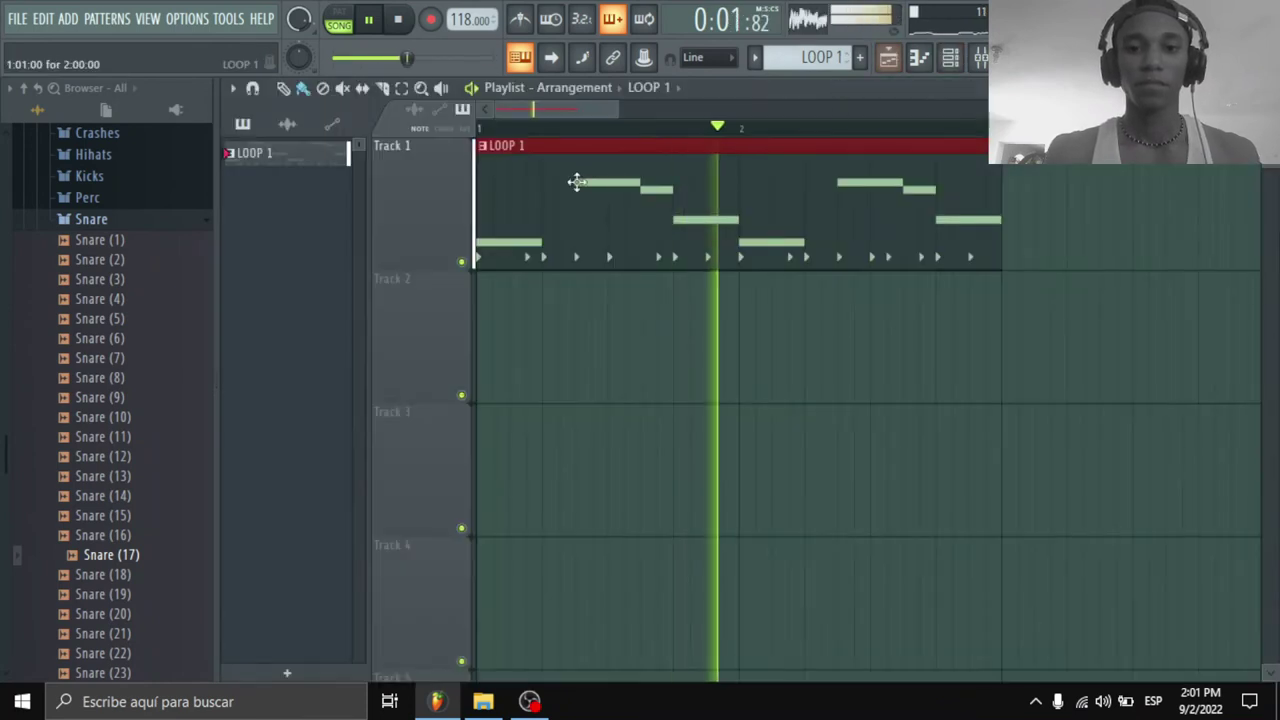
left_click(950, 57)
key("space")
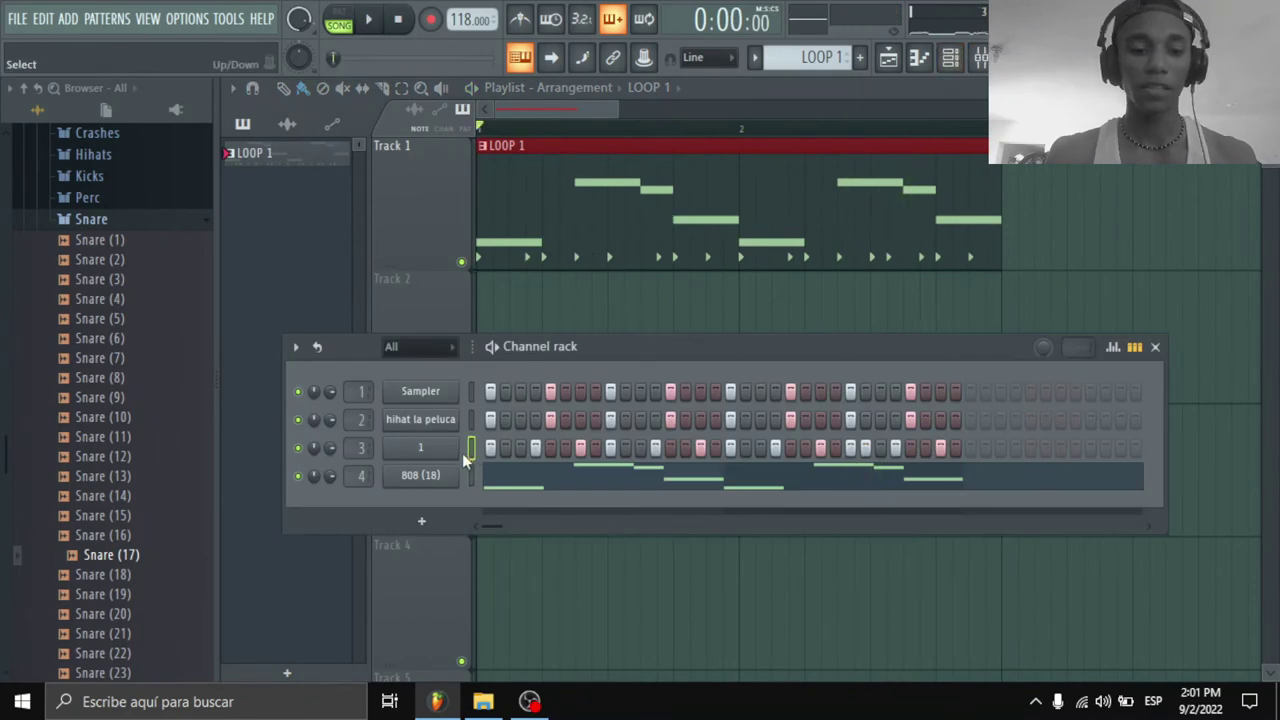
key("z")
left_click(438, 452)
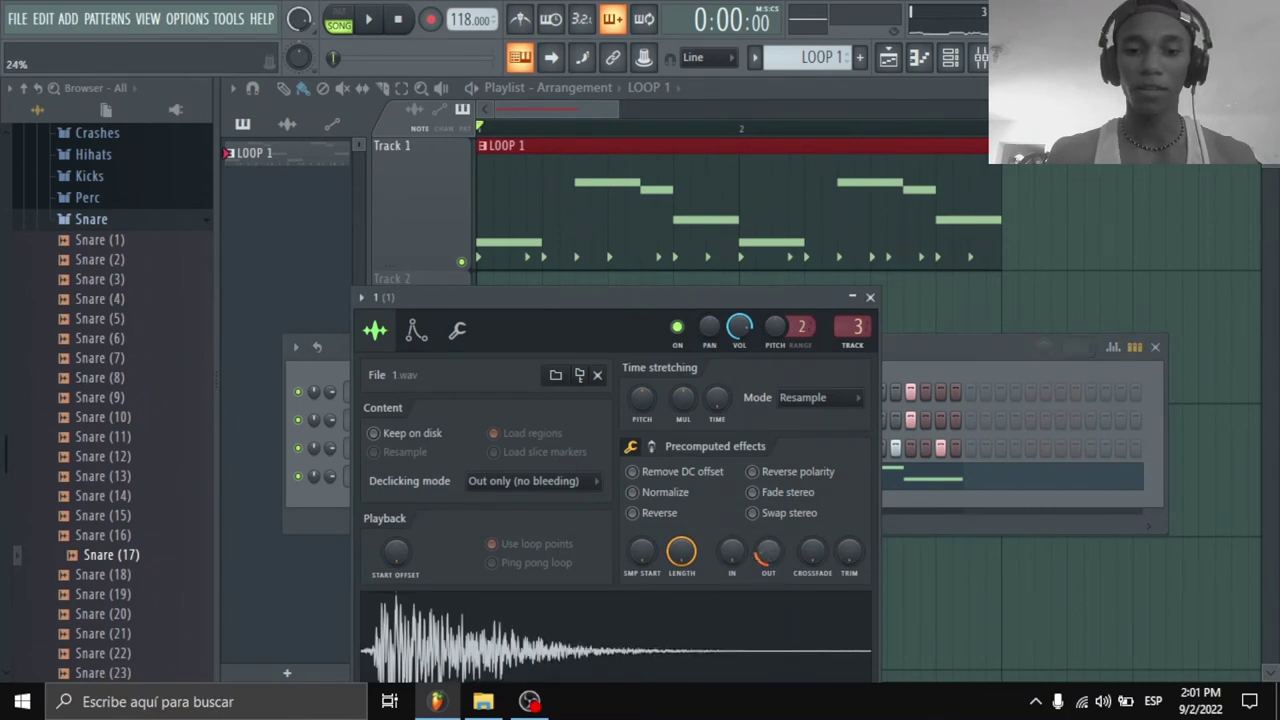
left_click_drag(731, 551, 765, 540)
key("space")
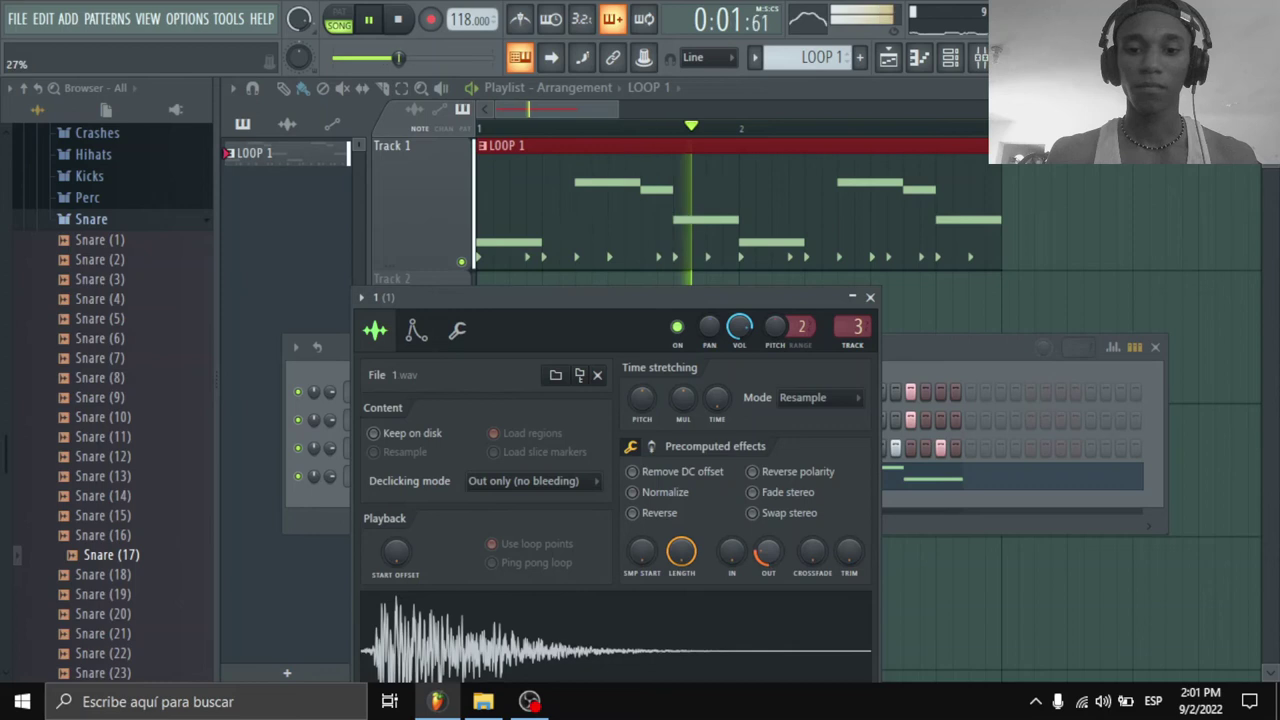
left_click(870, 298)
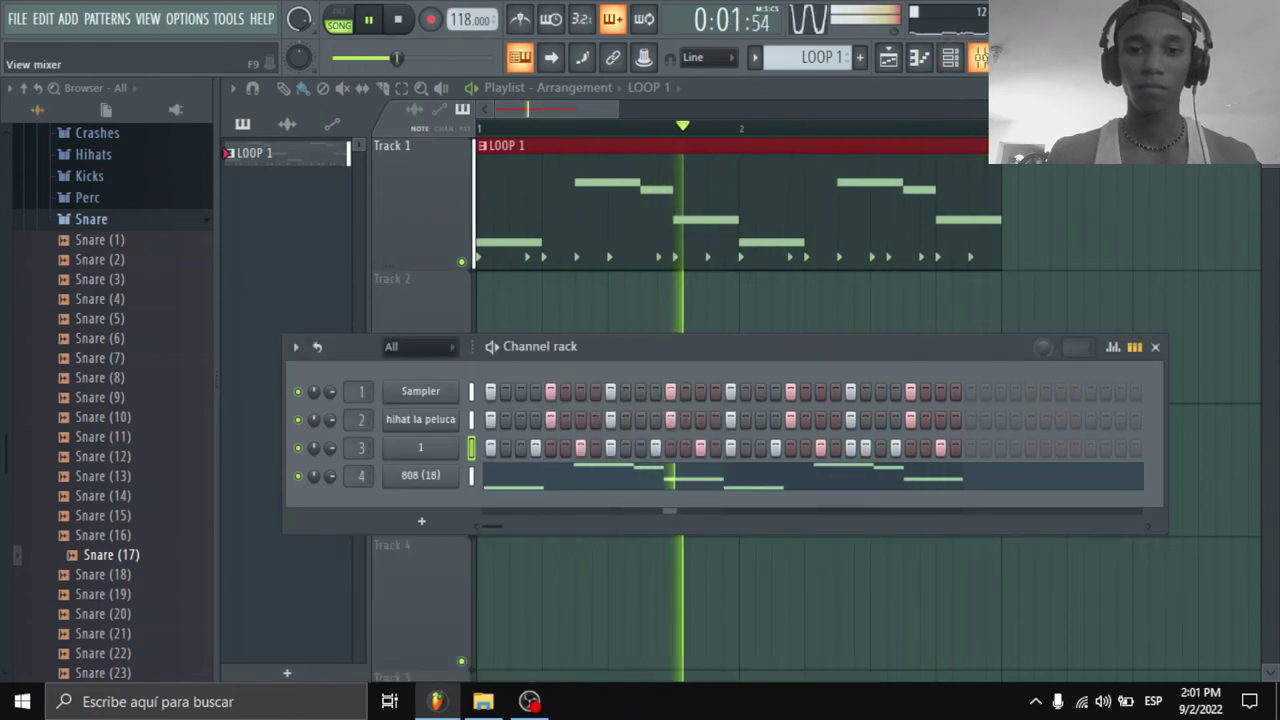
Step: Check the mixer levels and the LOOP 1 clip in the playlist during playback, and stop playback
left_click(888, 57)
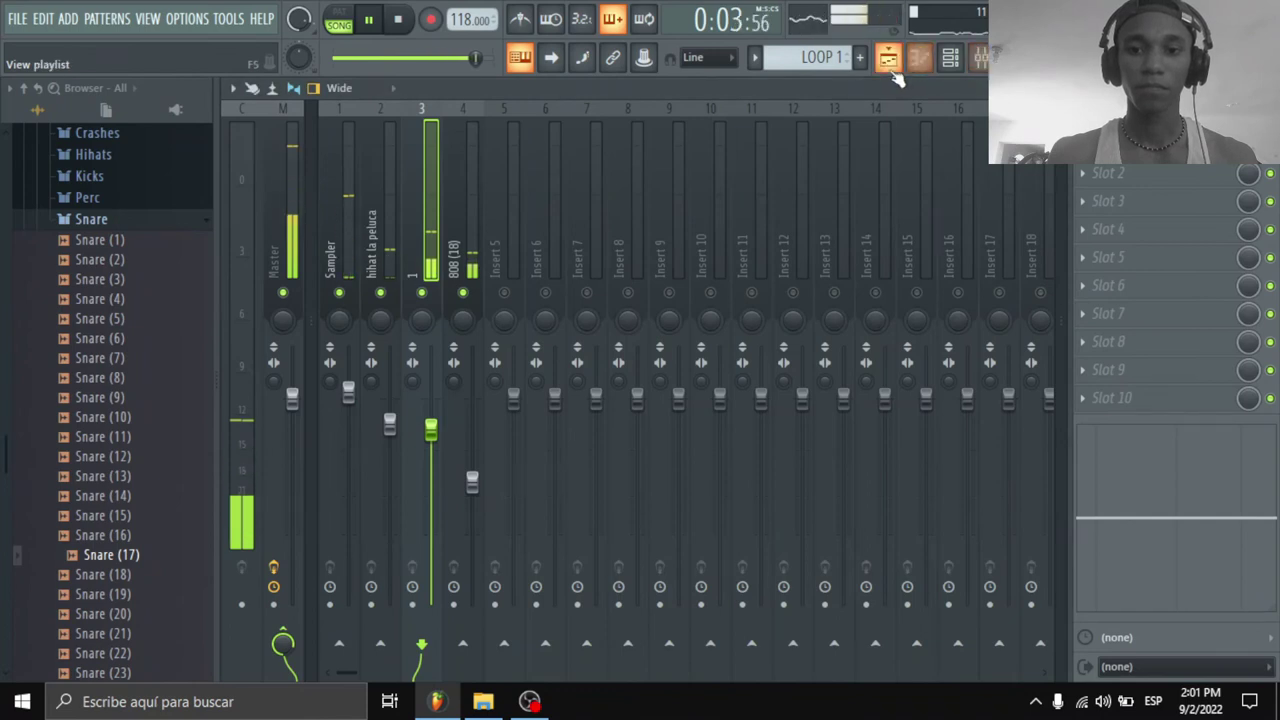
left_click(888, 57)
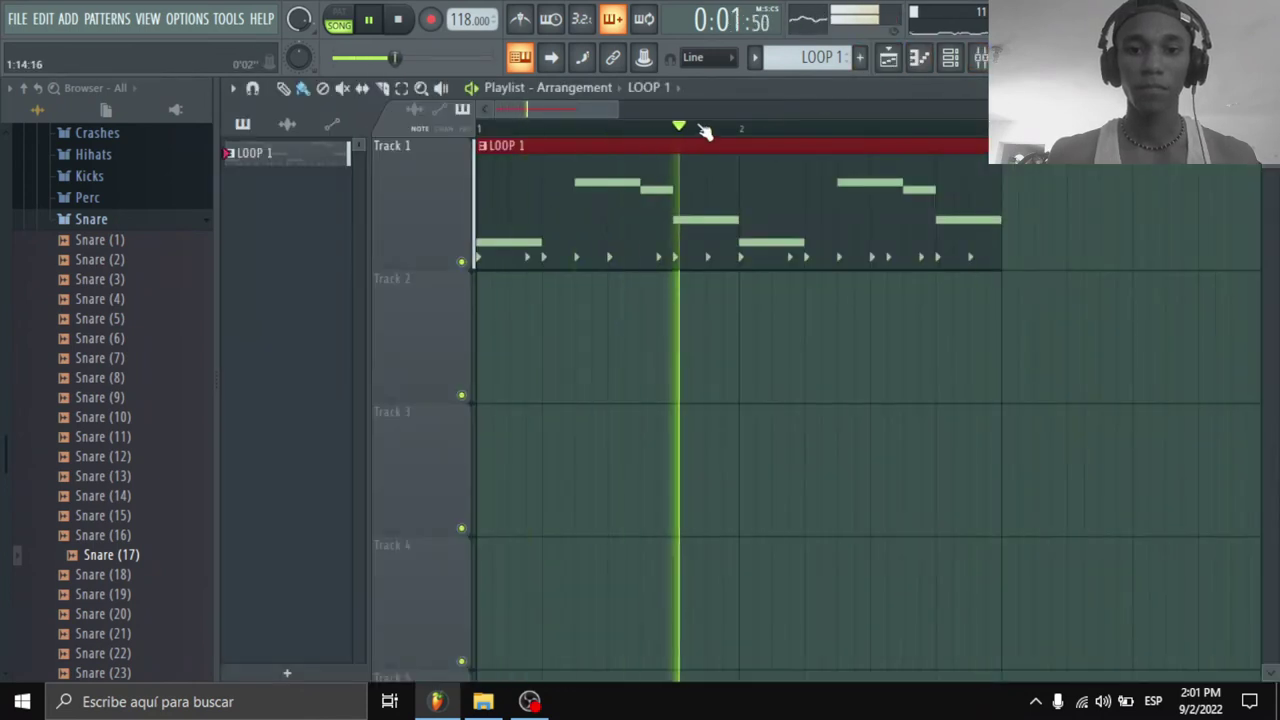
scroll(824, 134, "down", 2)
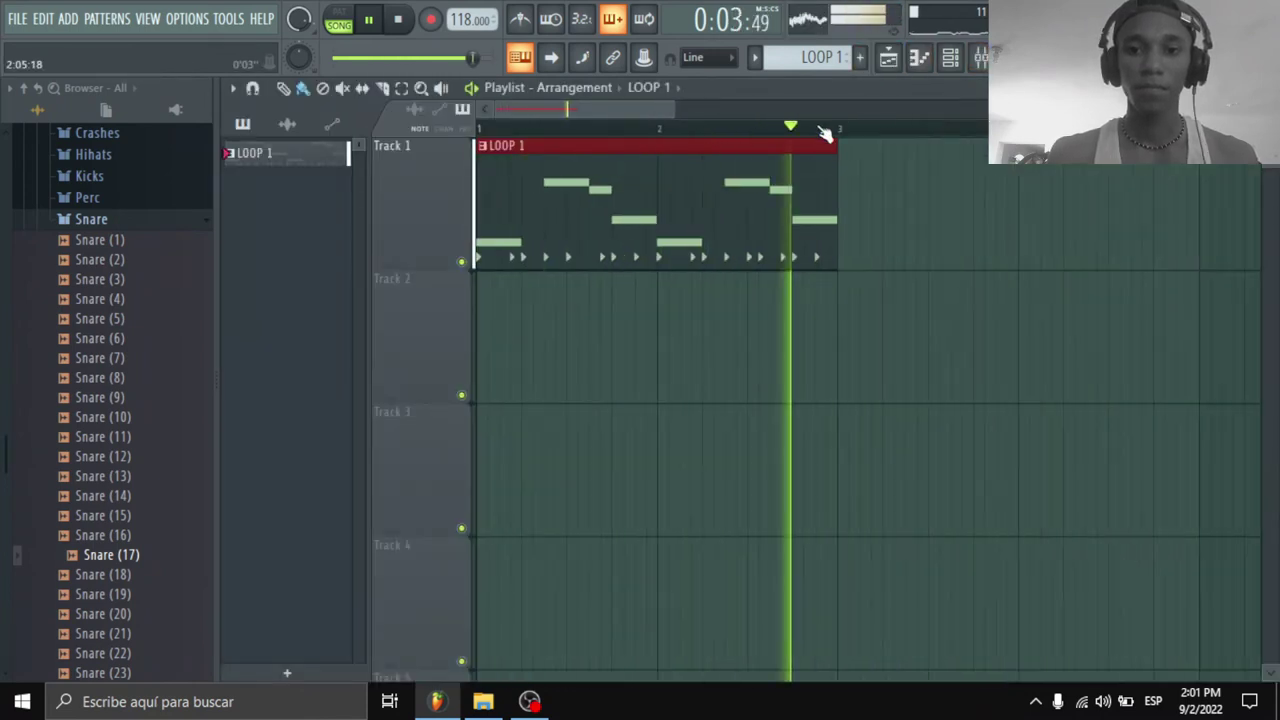
left_click(982, 60)
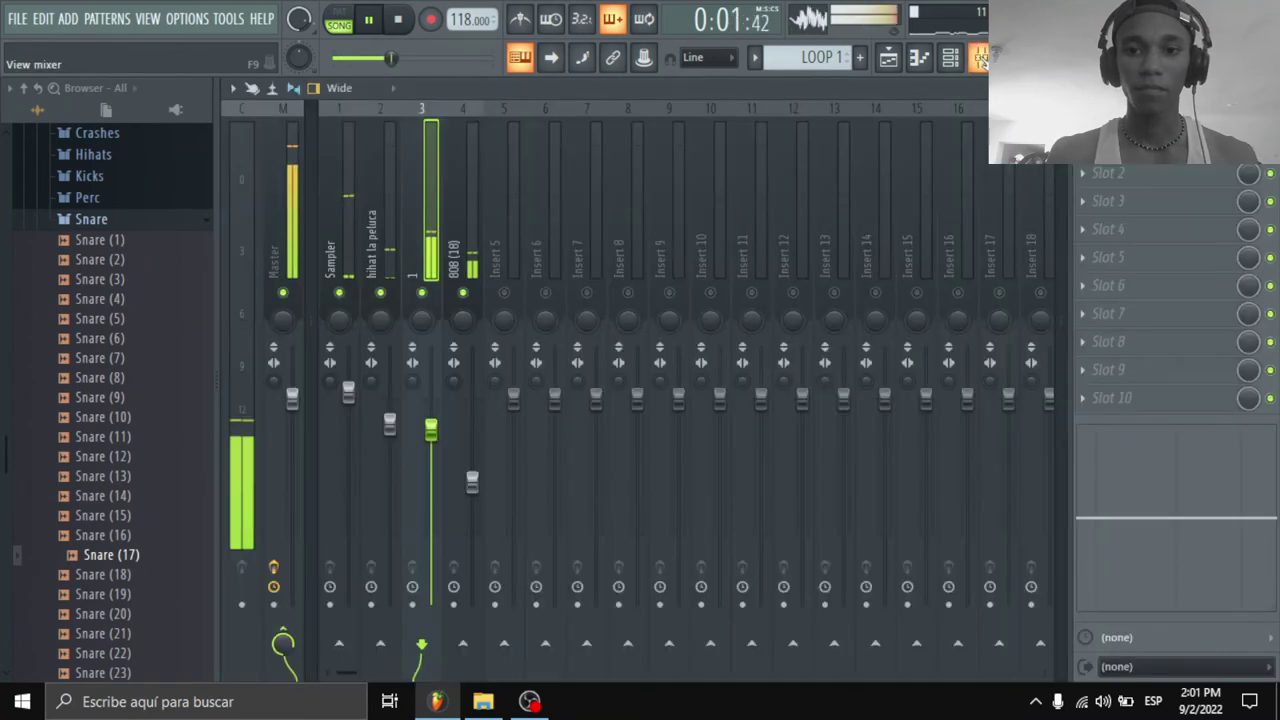
key("space")
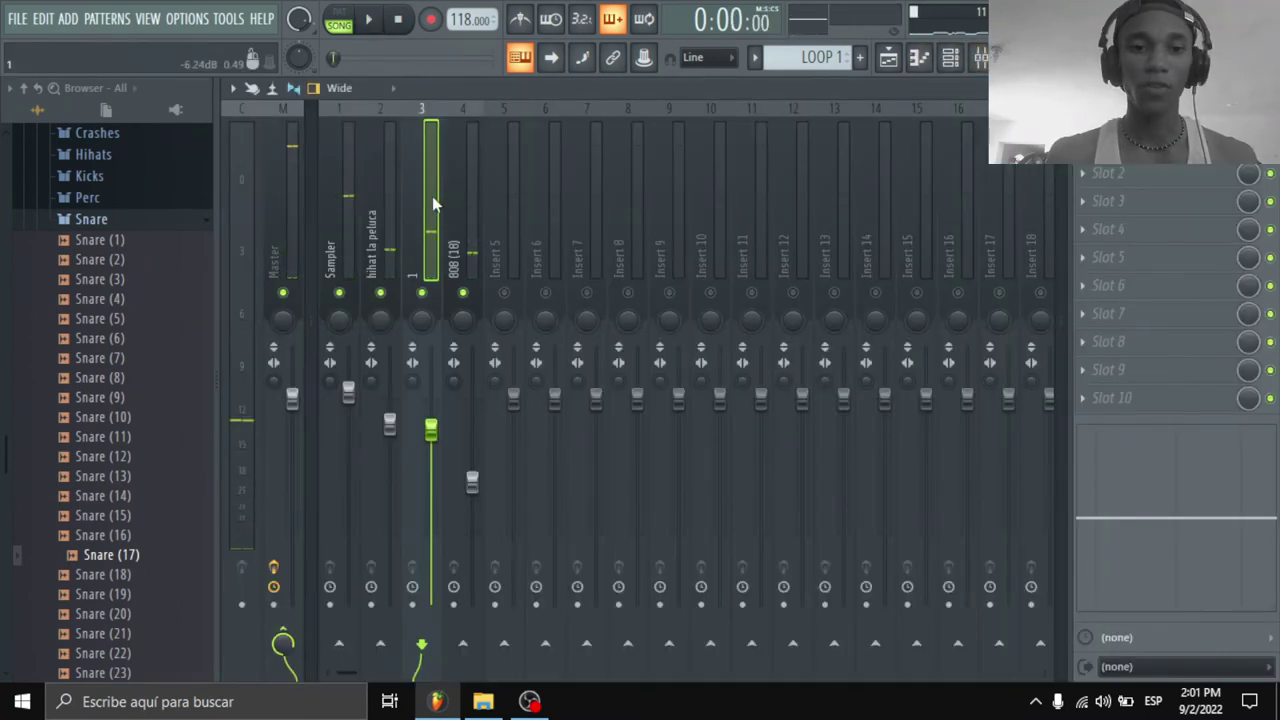
left_click(888, 57)
key("space")
key("space")
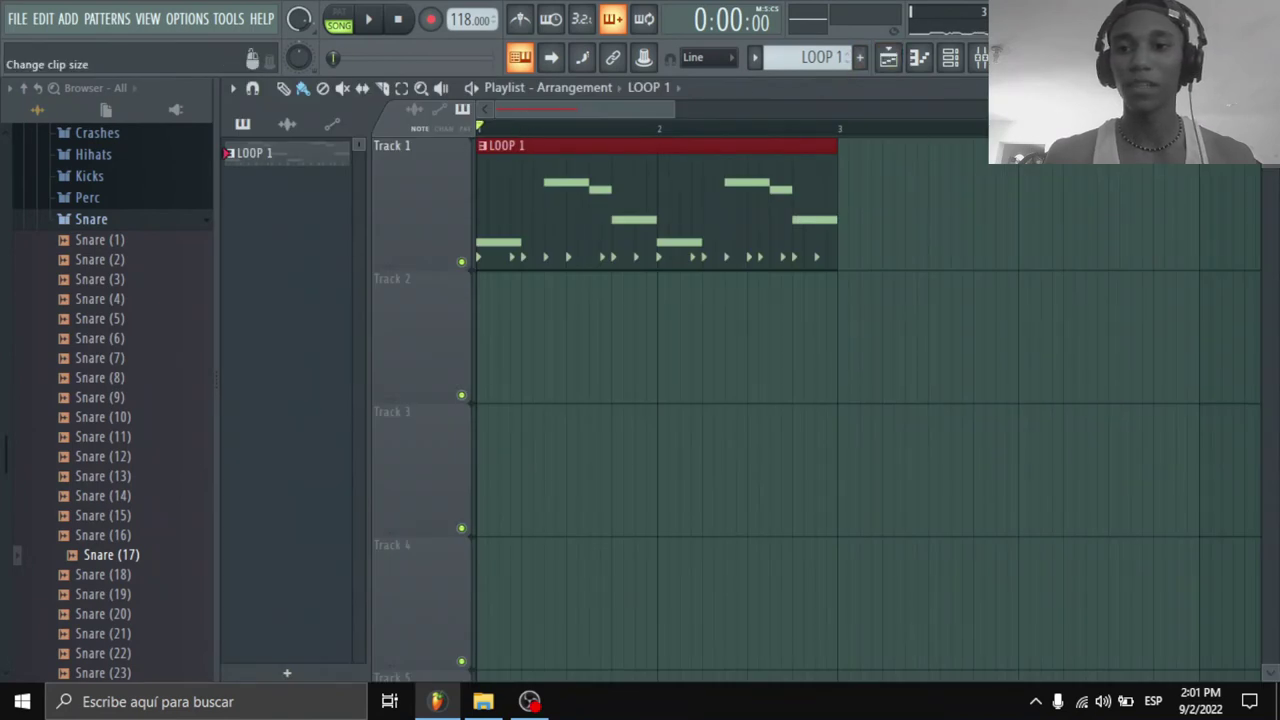
Step: Split the LOOP 1 pattern by channel
left_click_drag(1269, 110, 1262, 88)
scroll(865, 135, "down", 5)
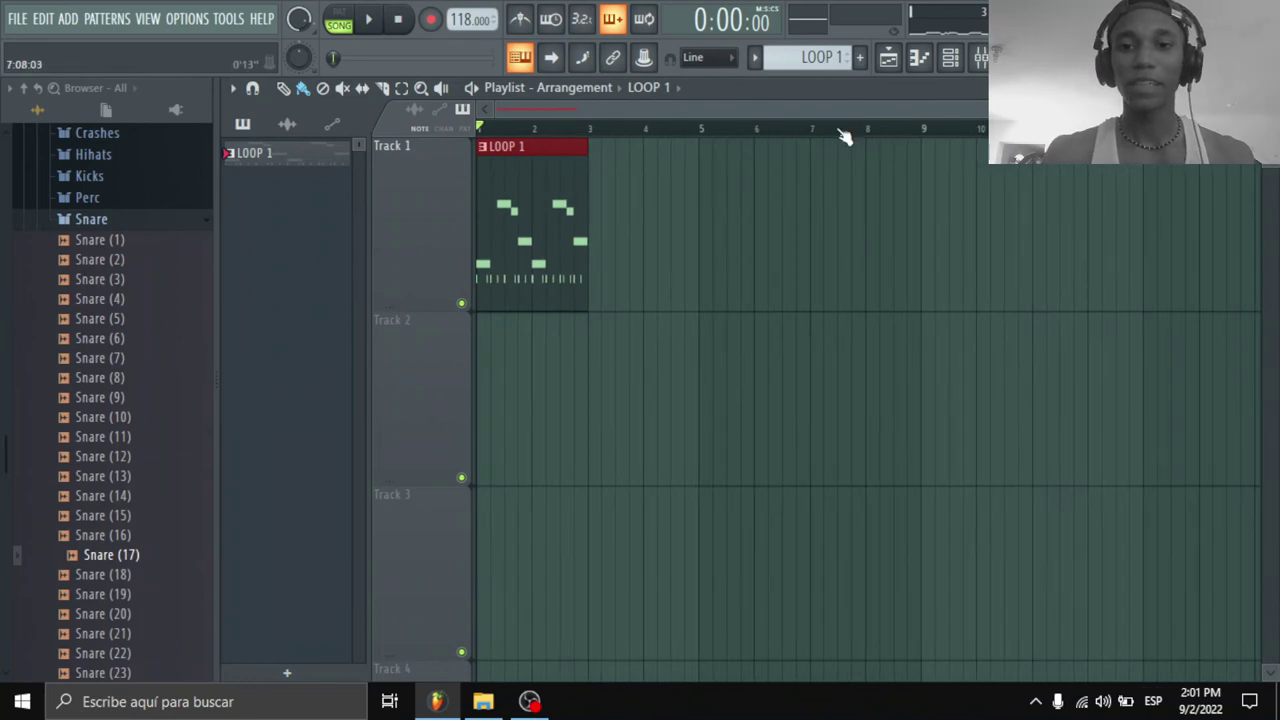
left_click(755, 58)
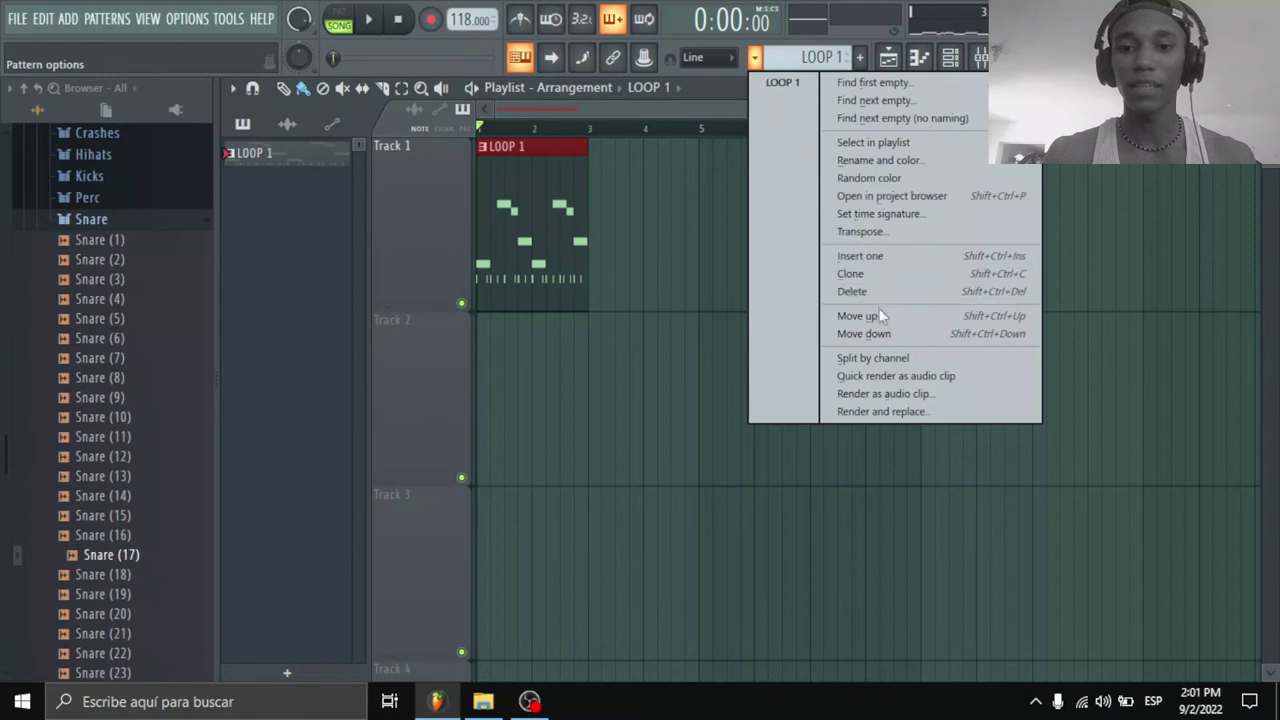
left_click(866, 360)
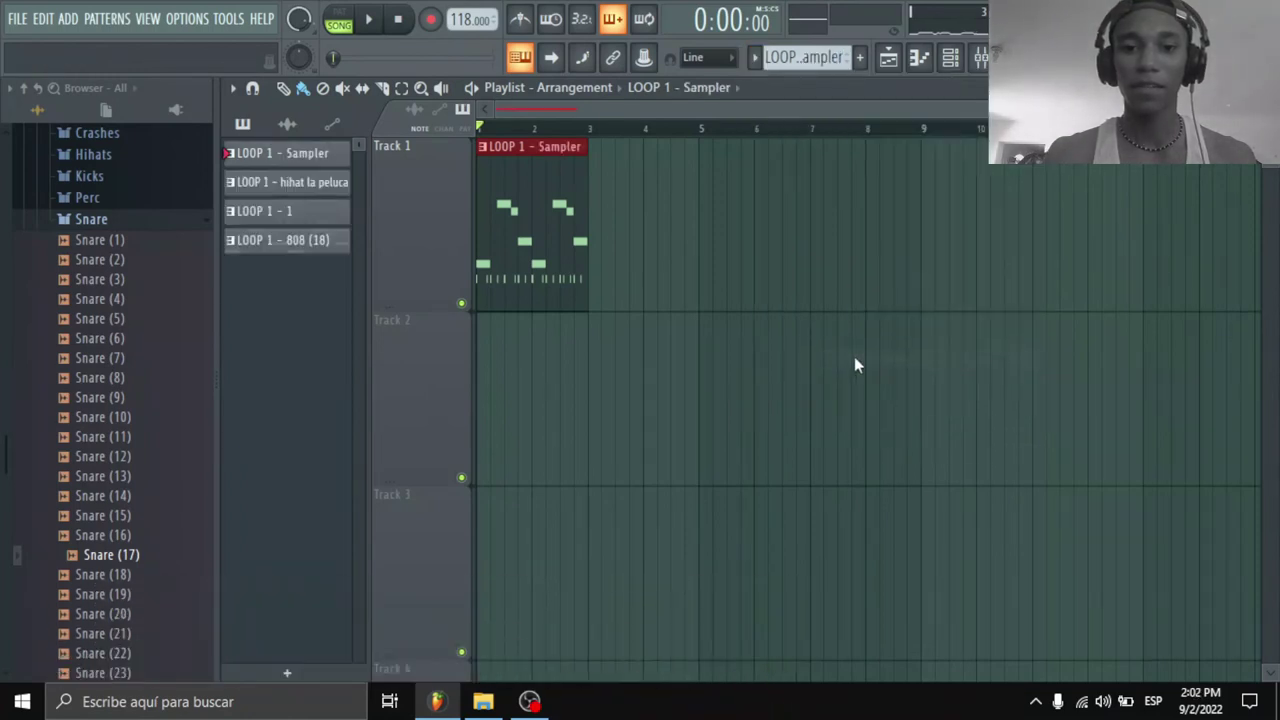
Step: Replace the clip on Track 1 with the LOOP 1 - 808 (18) pattern, starting at bar 1
right_click(537, 238)
left_click(300, 160)
left_click(503, 191)
right_click(569, 220)
left_click(328, 246)
left_click(548, 236)
left_click_drag(575, 240, 497, 245)
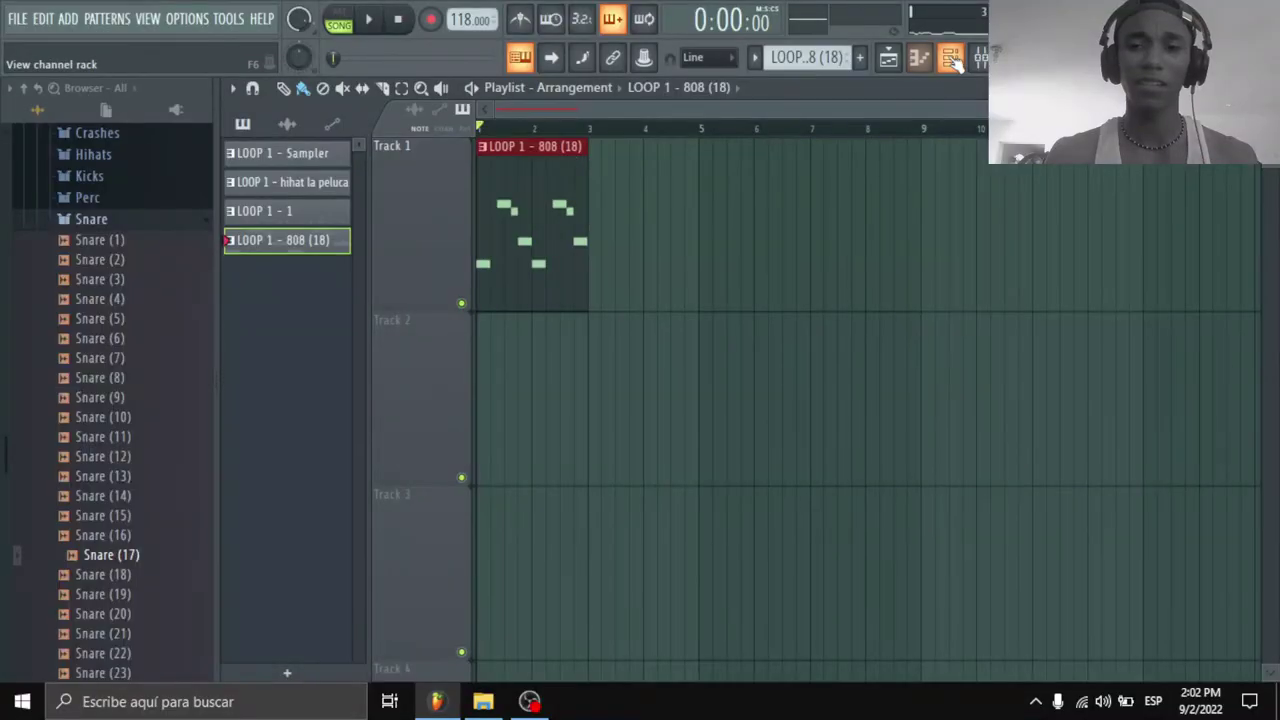
Step: Examine the 808 (18) pattern in the channel rack and go through the four split LOOP 1 patterns one by one
left_click(950, 59)
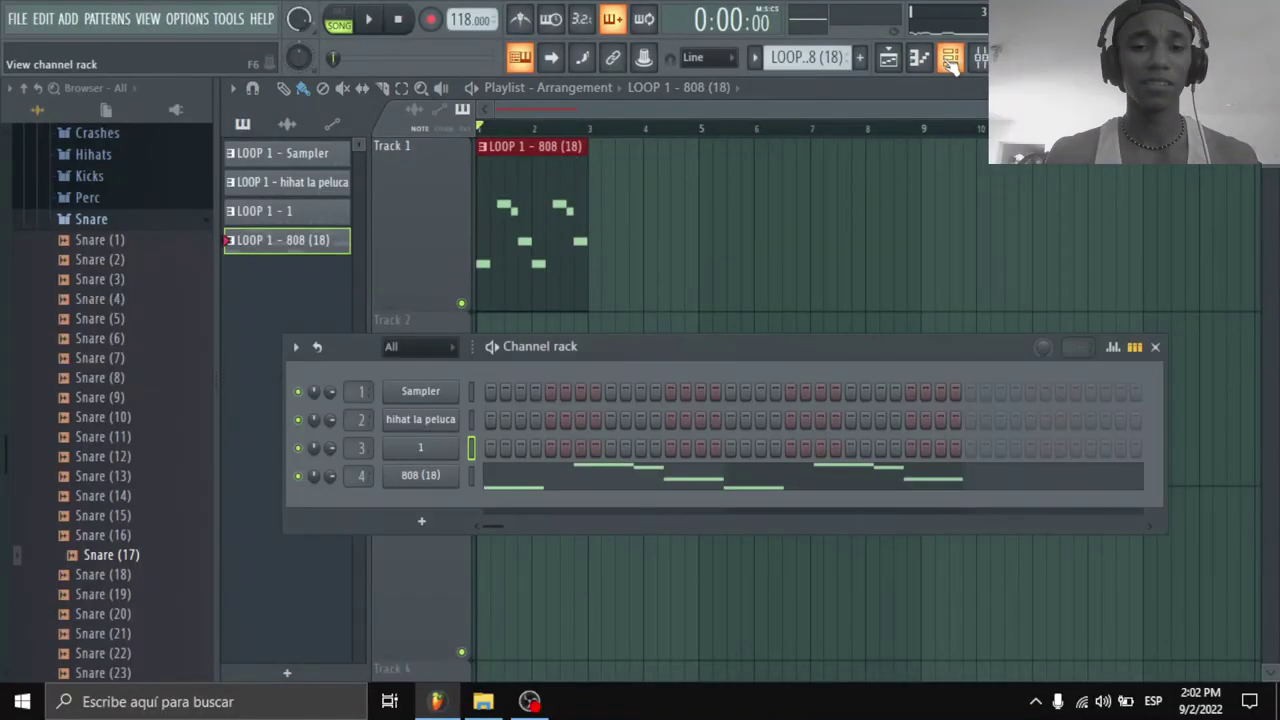
left_click(950, 59)
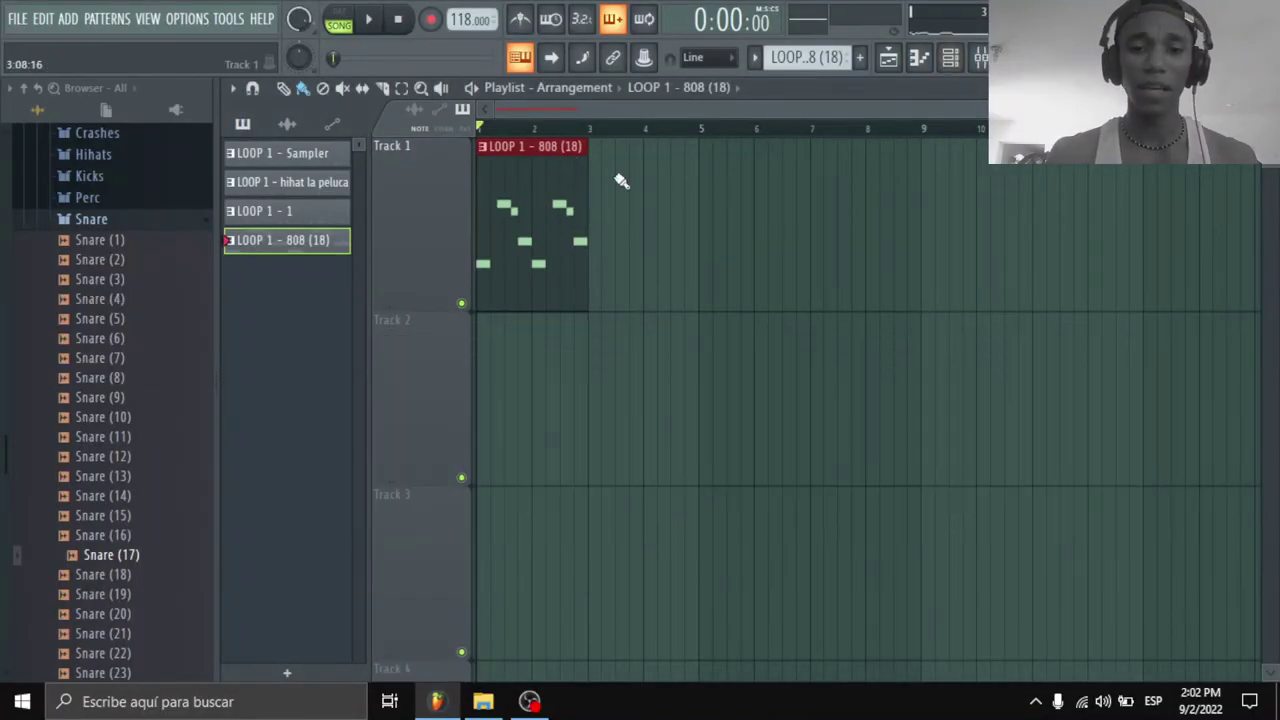
scroll(540, 127, "up", 3)
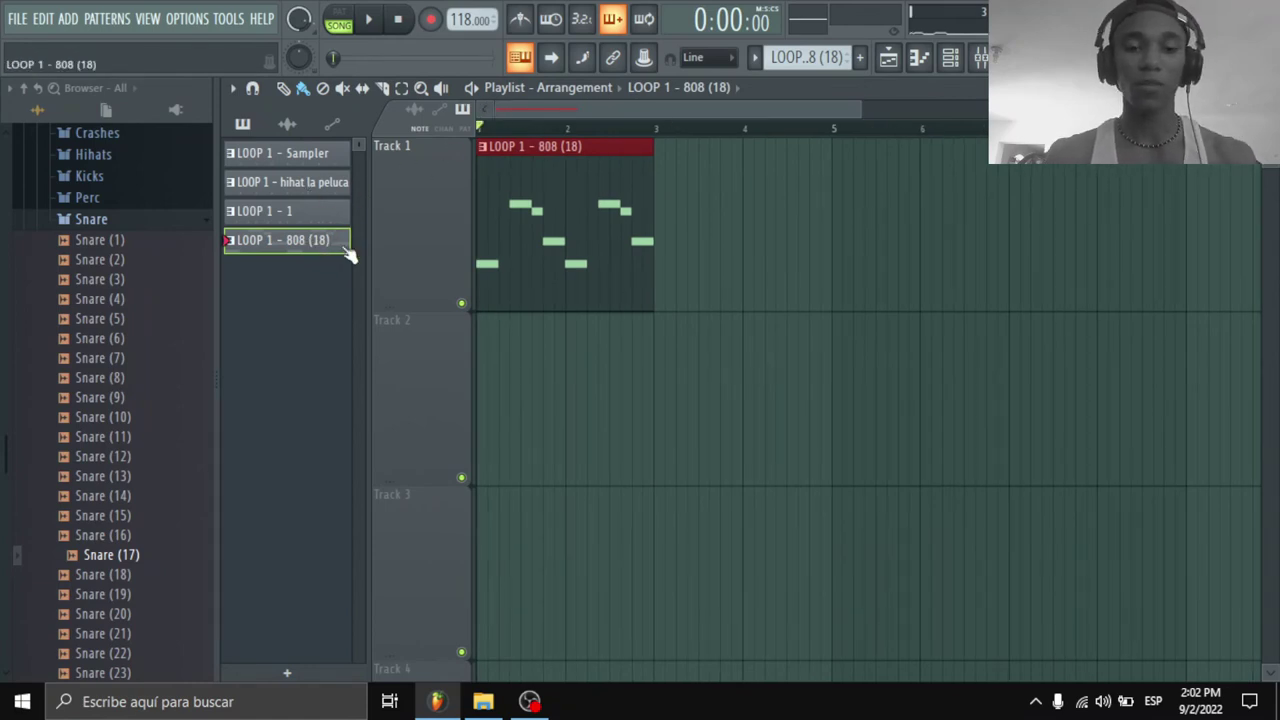
left_click(308, 218)
left_click(310, 186)
left_click(306, 158)
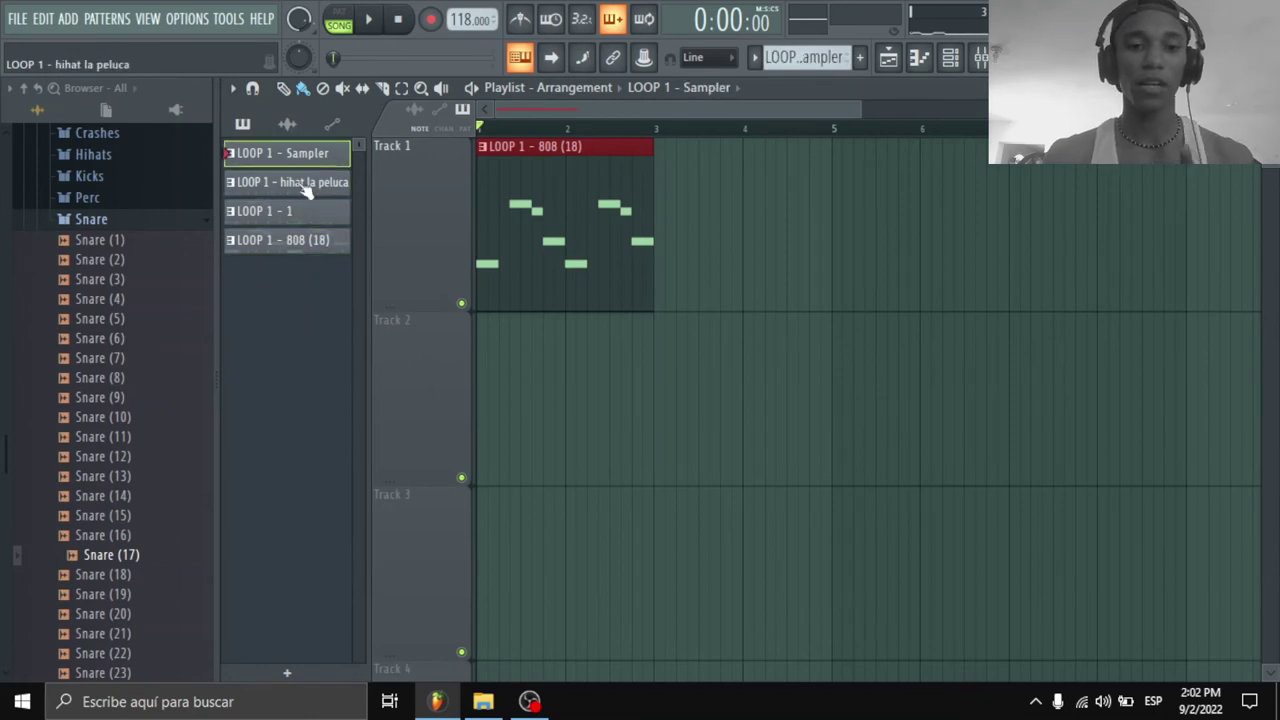
left_click(316, 186)
left_click(326, 215)
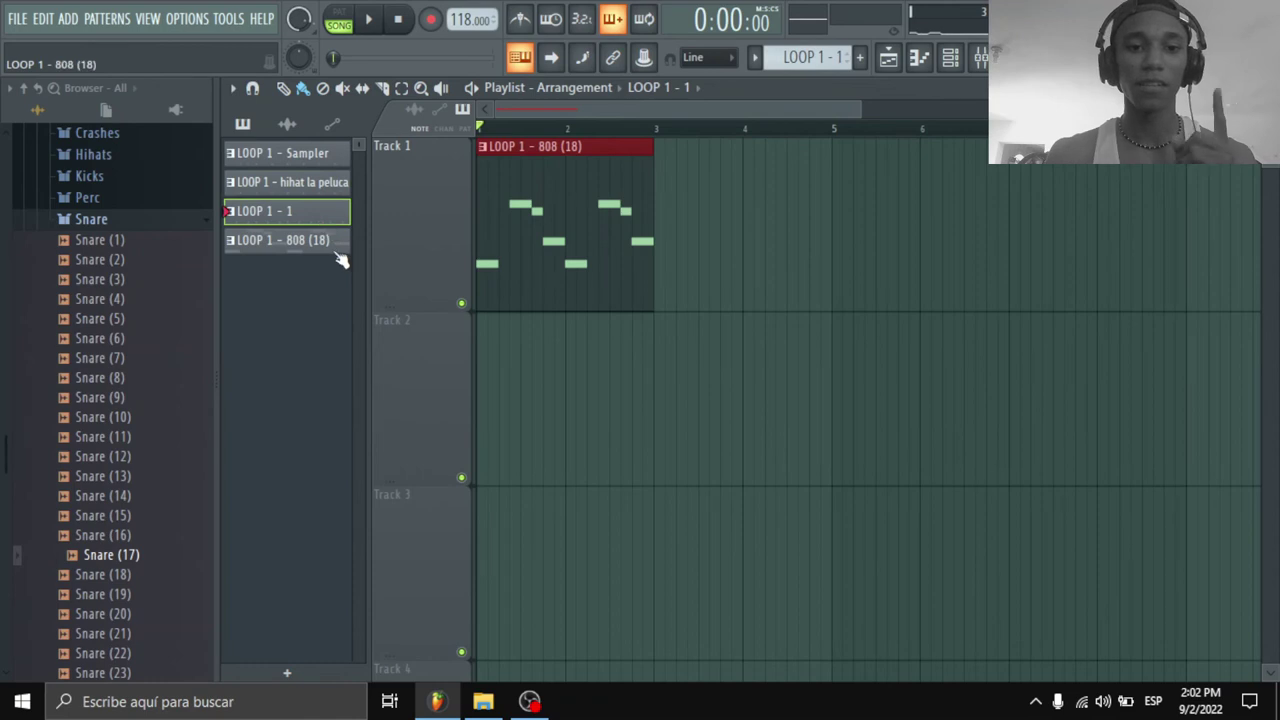
left_click(345, 243)
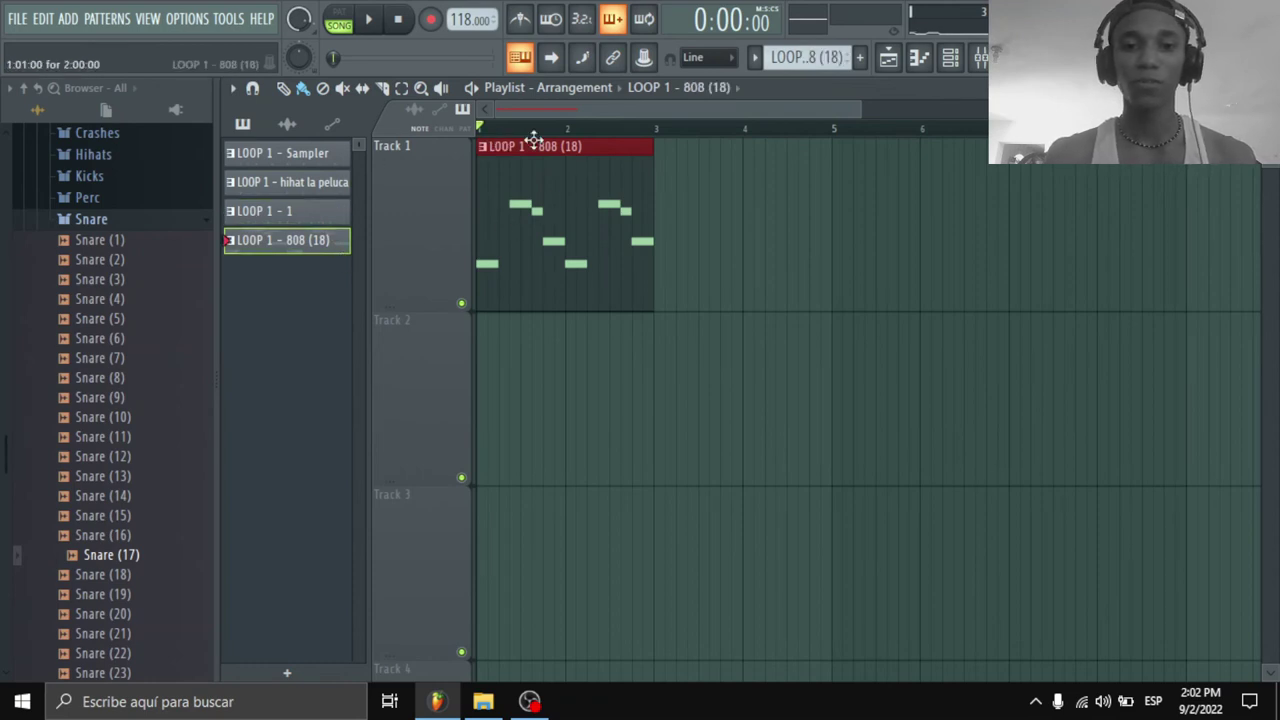
left_click(537, 143)
left_click(316, 218)
left_click(314, 186)
left_click(310, 155)
left_click(314, 184)
Step: Try placing the LOOP 1 - 1 pattern on Track 1 after the 808 clip, and delete each trial clip
left_click(316, 213)
left_click(695, 220)
right_click(754, 220)
left_click_drag(331, 214, 737, 189)
right_click(820, 194)
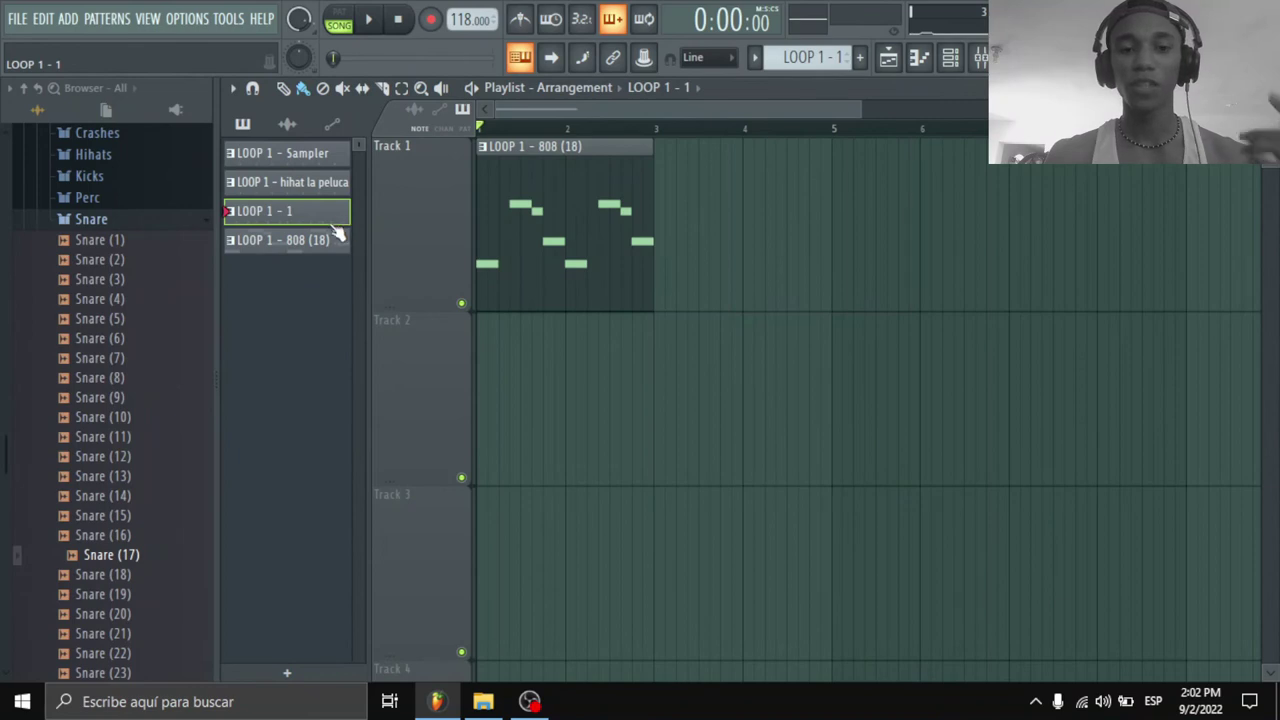
Step: Place trial clips of LOOP 1 - hihat la peluca, LOOP 1 - 1 and LOOP 1 - Sampler on Tracks 1 to 3 in bar 4, and delete them
left_click(320, 190)
left_click(766, 232)
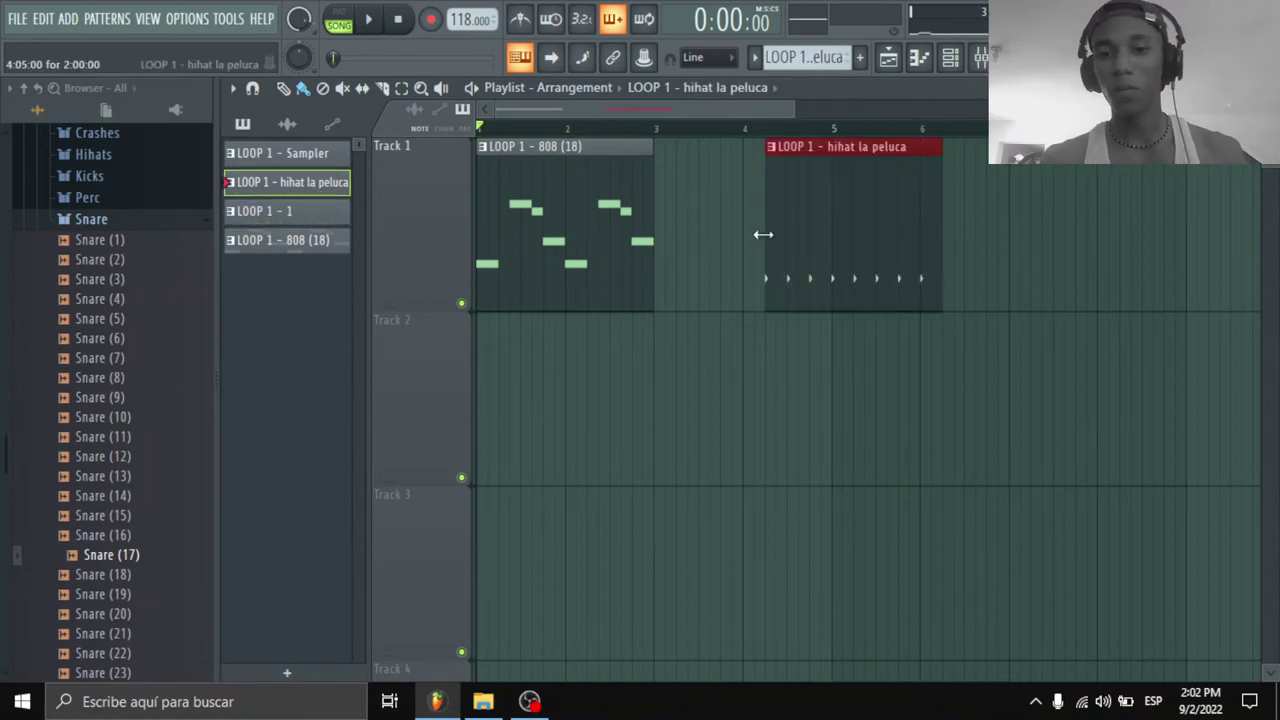
left_click(320, 212)
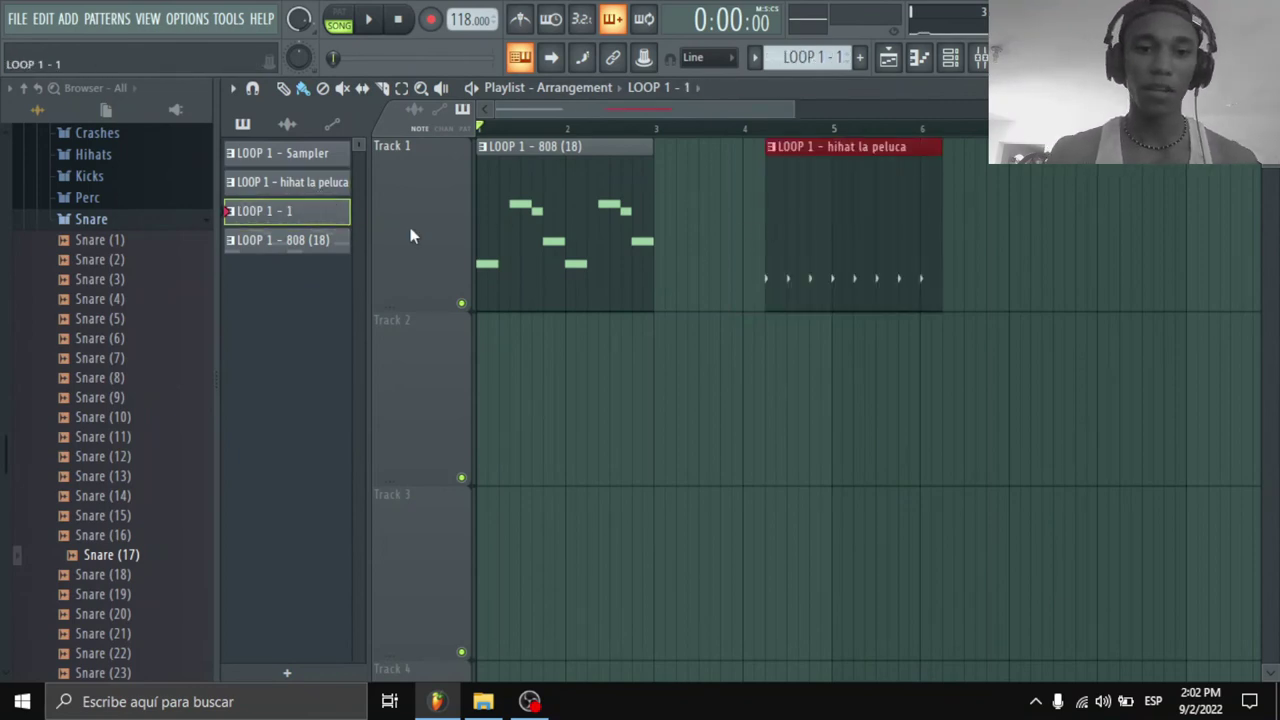
left_click(810, 414)
left_click(318, 158)
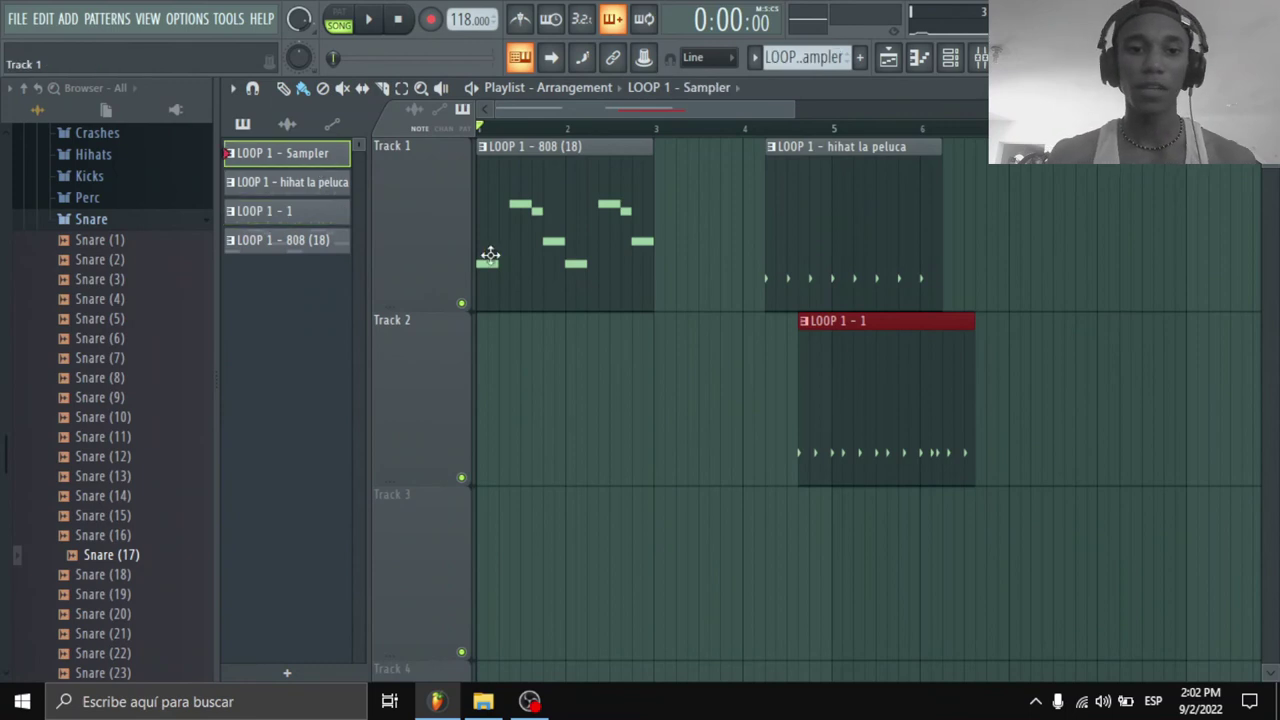
left_click(786, 527)
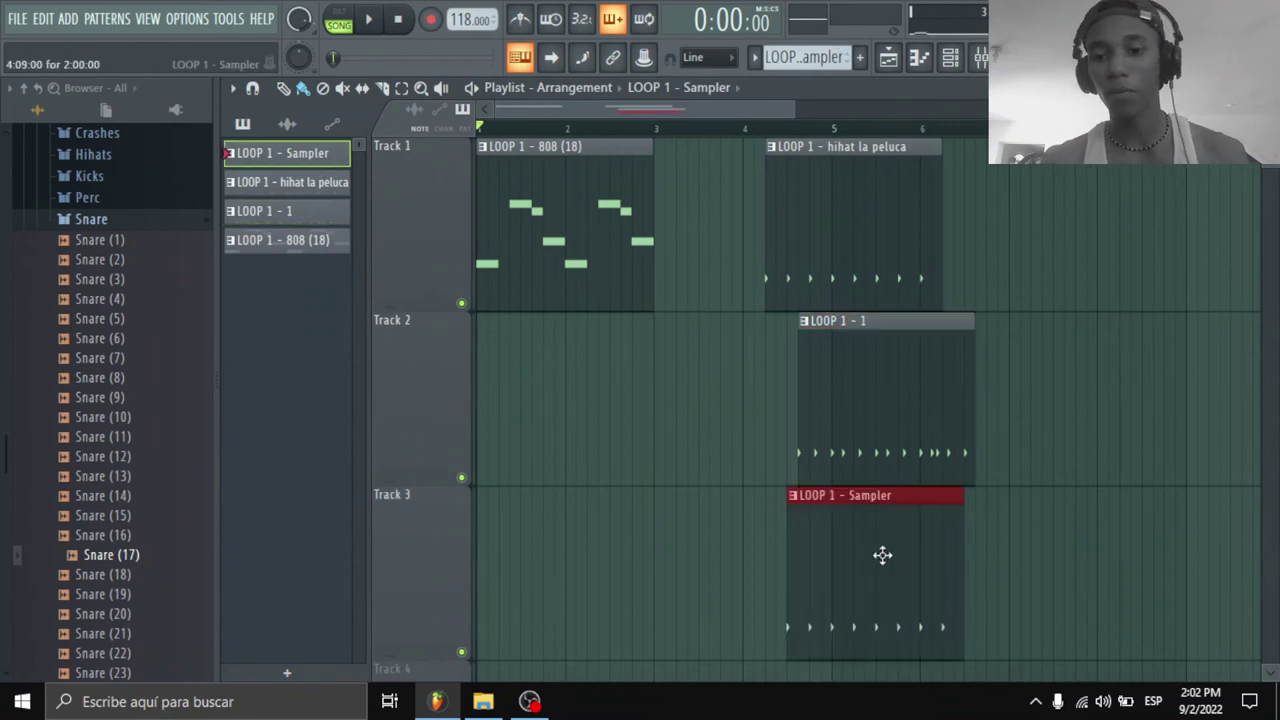
right_click(805, 236)
right_click(851, 423)
right_click(858, 550)
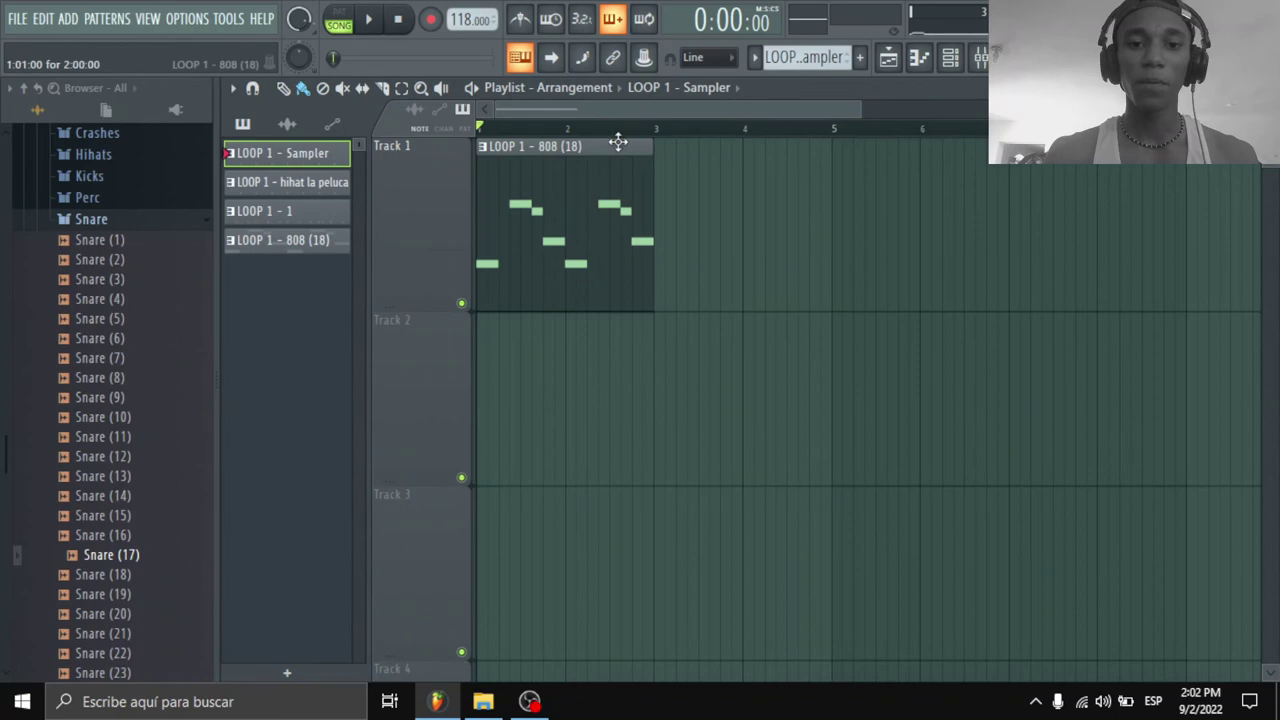
scroll(620, 136, "down", 1)
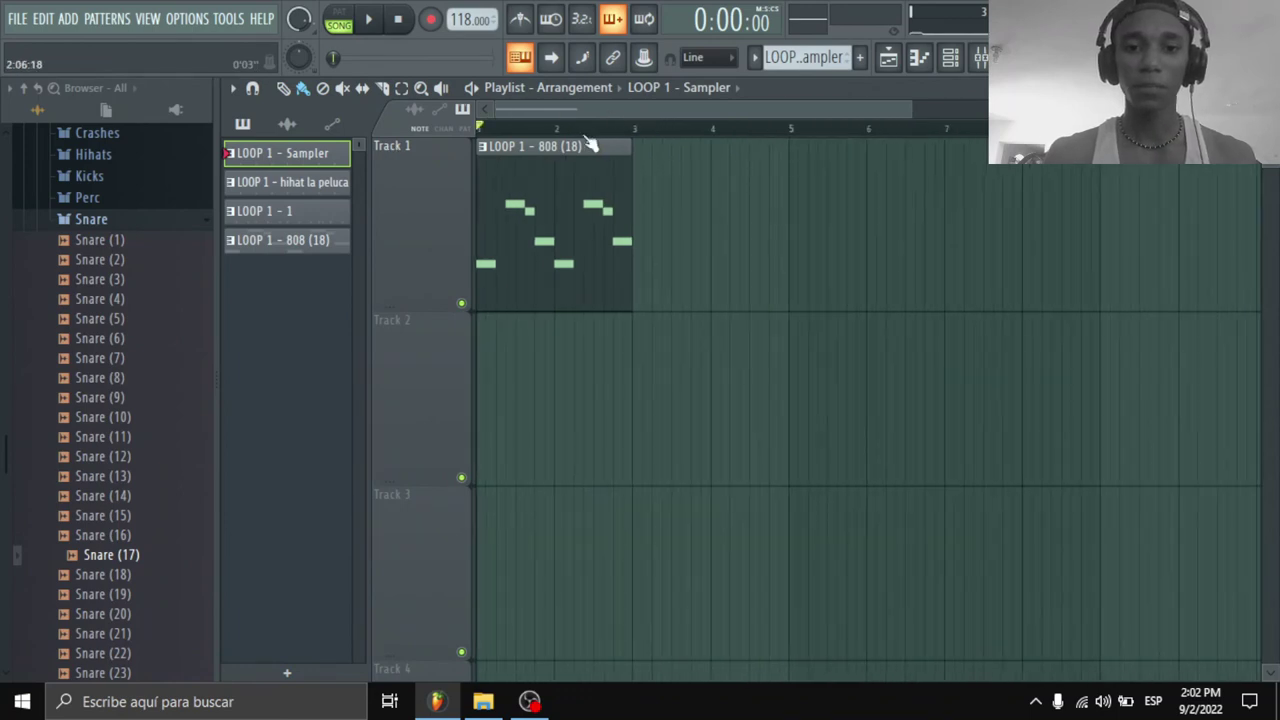
scroll(605, 135, "up", 1)
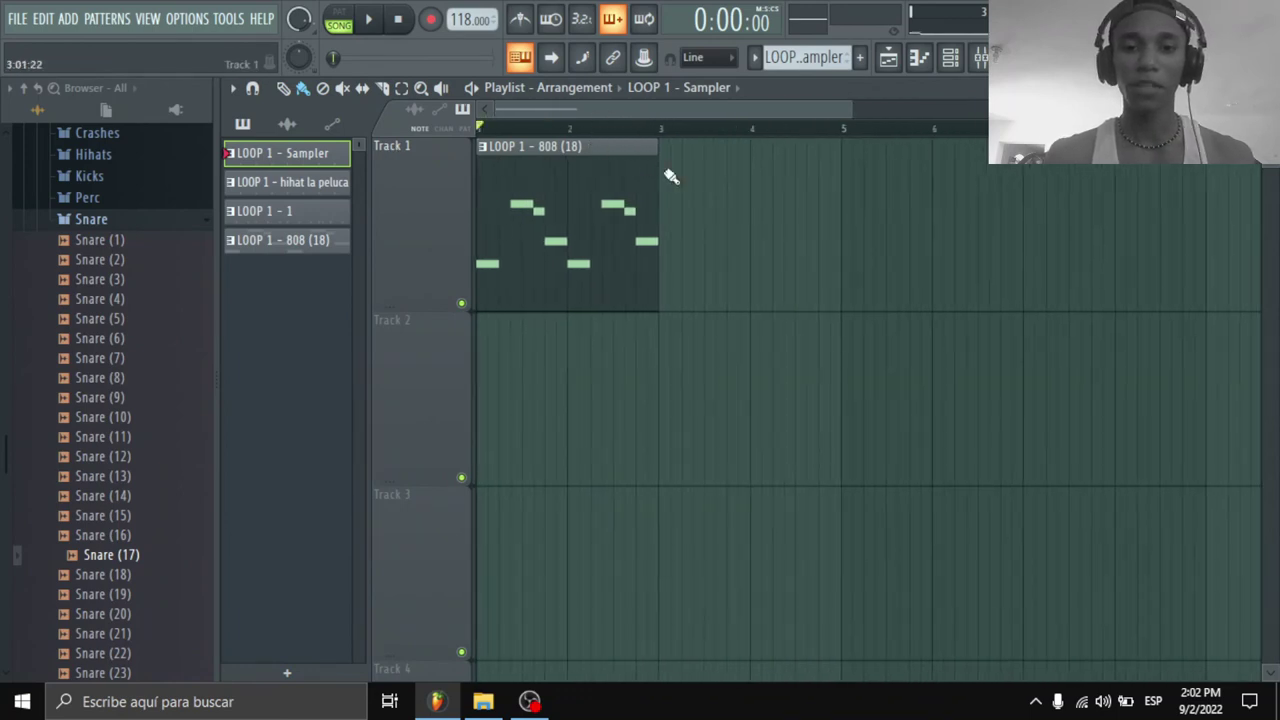
left_click(620, 194)
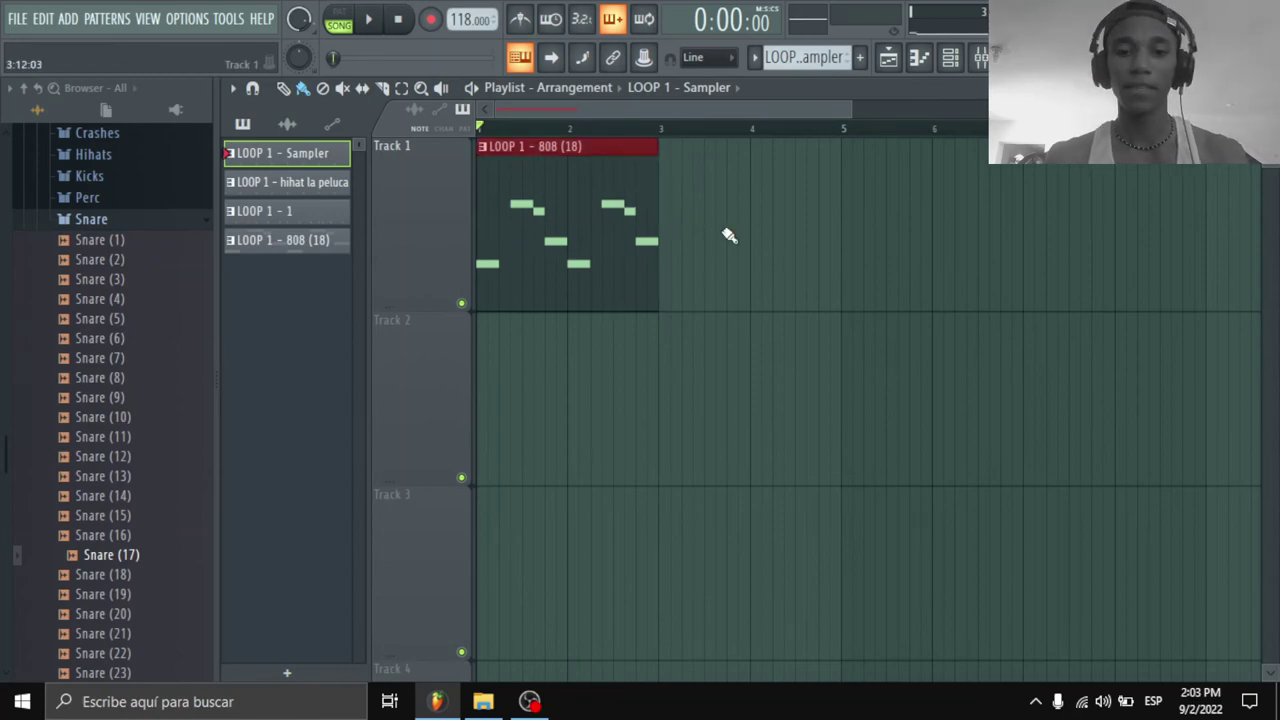
left_click(604, 169)
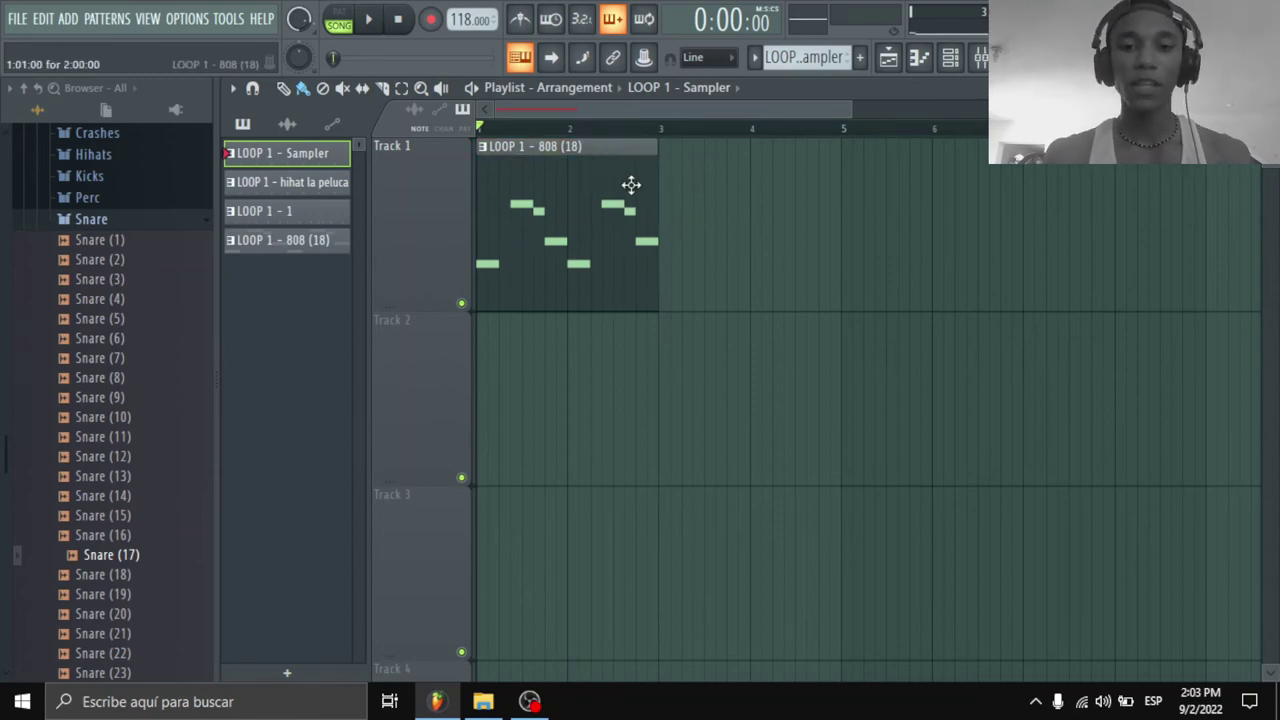
Step: Repeat the LOOP 1 - 808 (18) clip three more times on Track 1, filling bars 1 to 8, and start playback
left_click(554, 192, "ctrl")
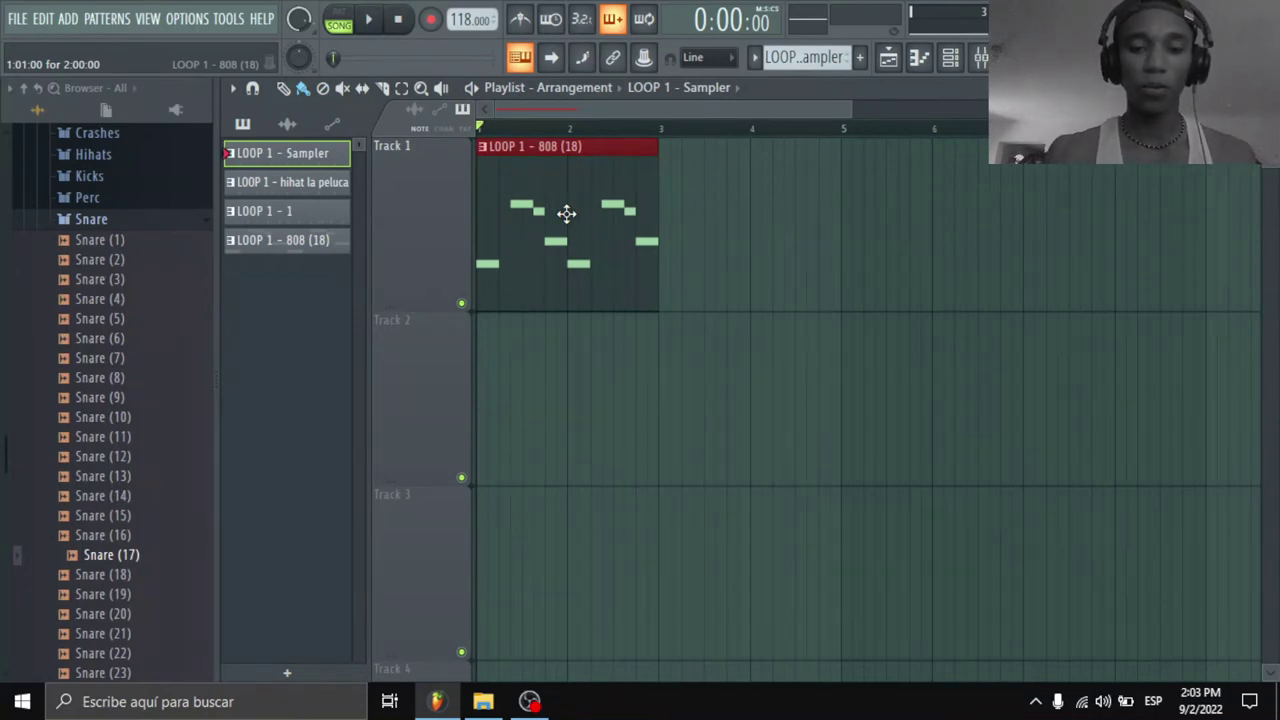
key("ctrl+b")
key("ctrl+b")
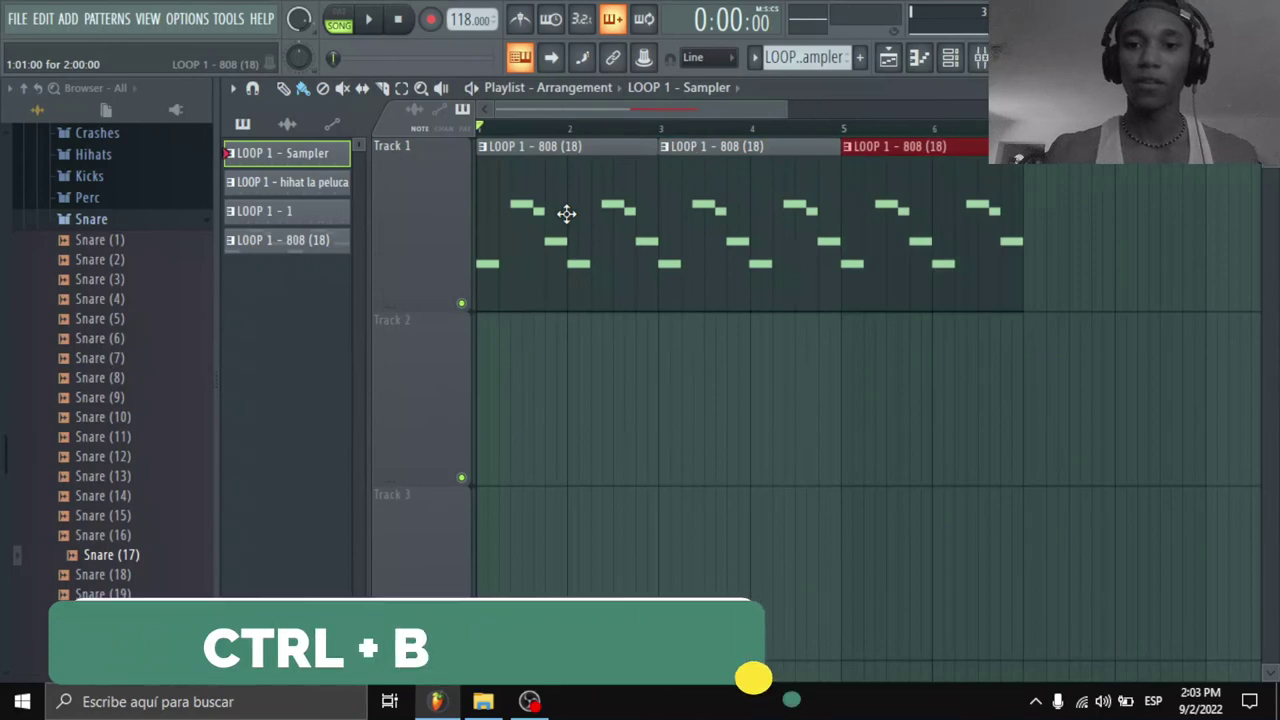
key("ctrl+b")
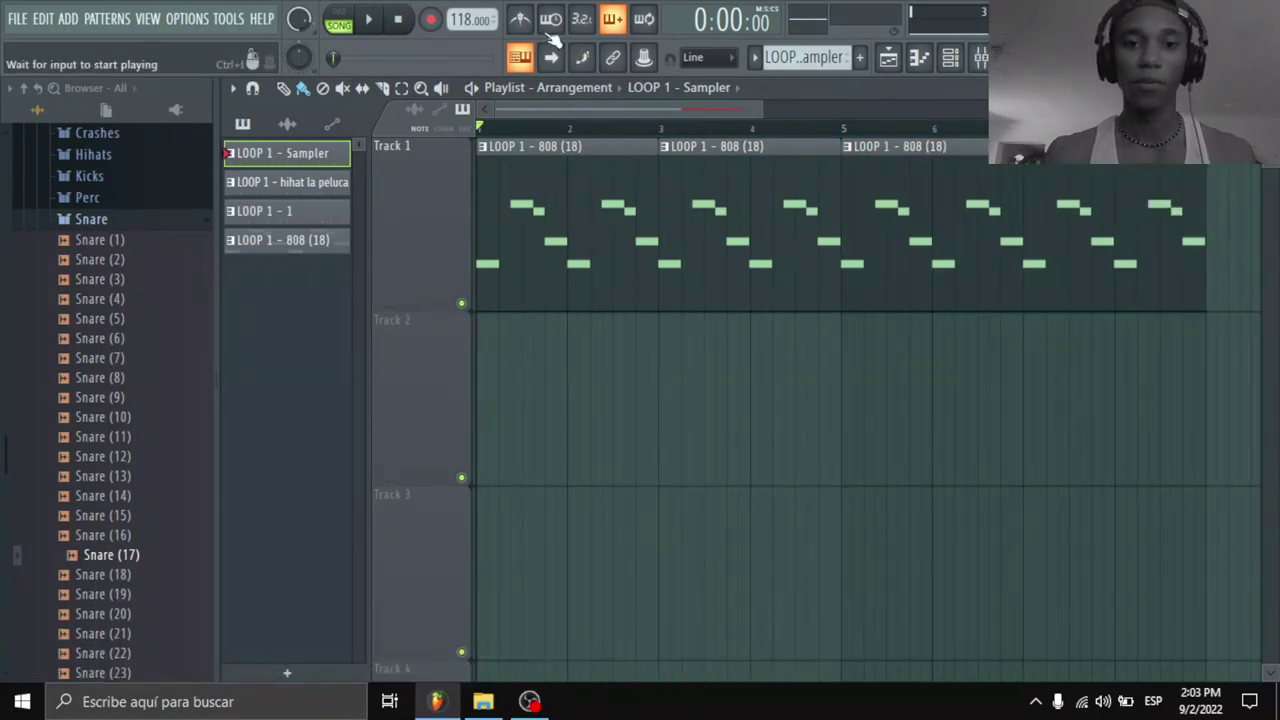
scroll(643, 140, "down", 3)
key("space")
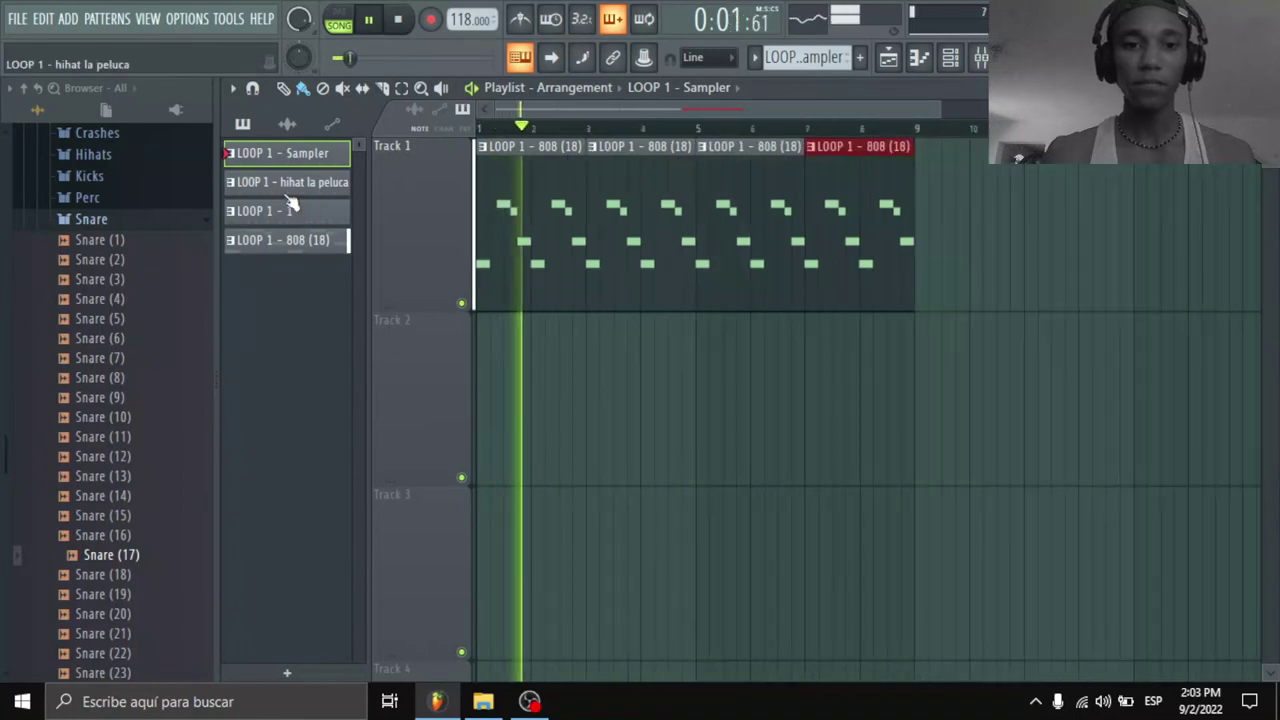
Step: Place LOOP 1 - 1 clips on Track 2 across bars 5 to 8, and duplicate the Track 1 and 2 clips into bars 9 to 12
left_click(290, 212)
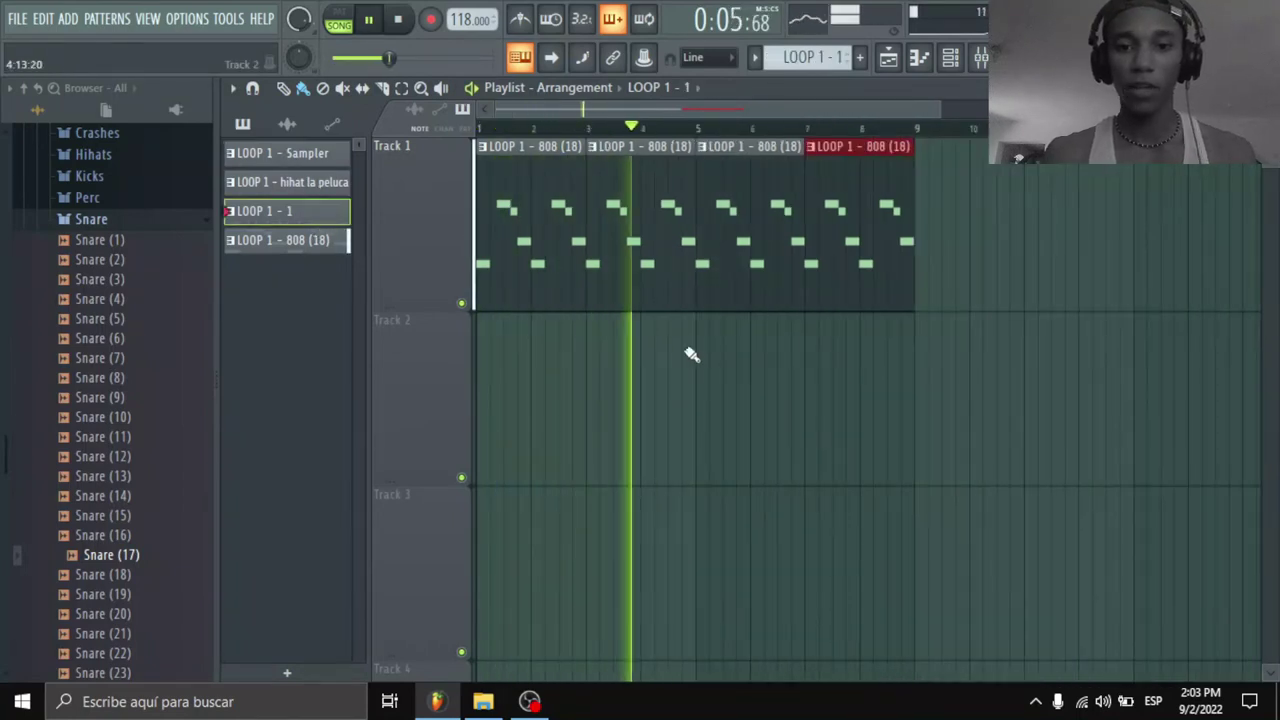
left_click(740, 377)
key("ctrl+b")
left_click_drag(757, 112, 789, 114)
left_click_drag(640, 200, 837, 434)
key("ctrl+b")
Step: Place two consecutive LOOP 1 - 808 (18) clips on Track 3, covering bars 9 to 12, and stop playback
left_click(320, 242)
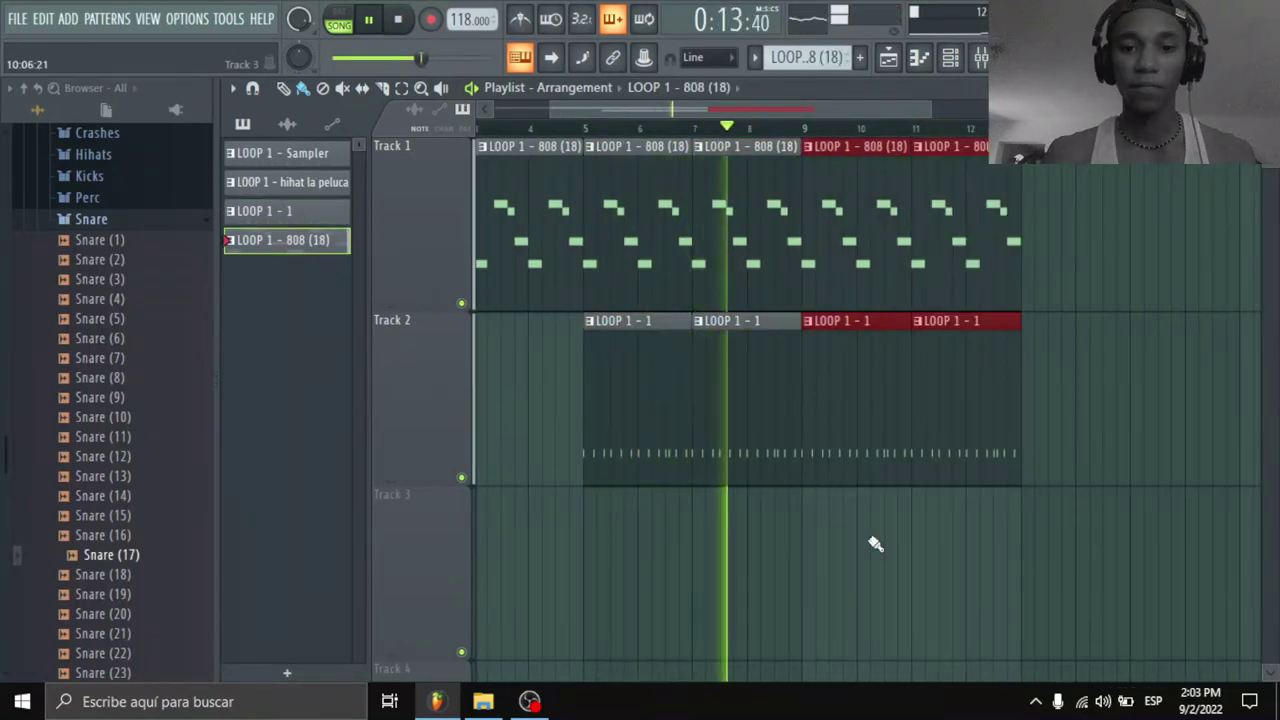
left_click(868, 543)
key("ctrl+b")
key("space")
Step: Shorten the bar 7 clips on Tracks 1 and 2 to leave a short gap before bar 9, and play the arrangement
scroll(800, 170, "up", 2, "ctrl")
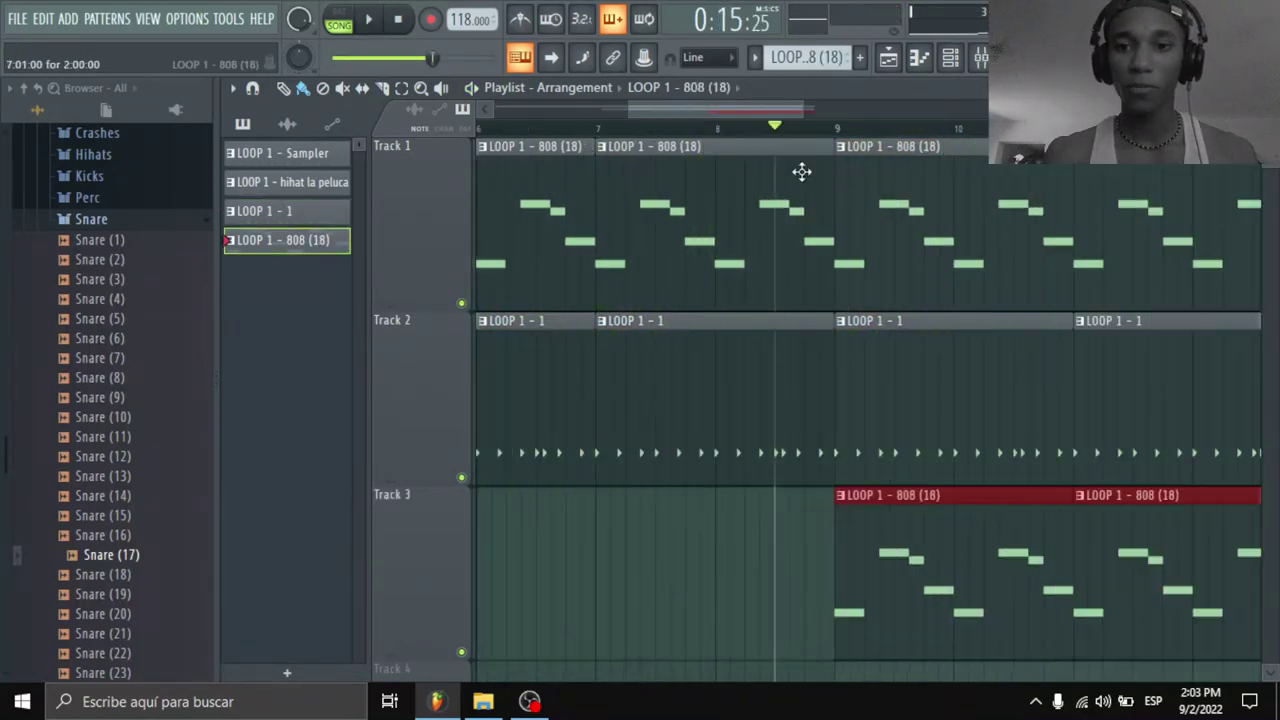
left_click_drag(793, 162, 814, 378)
left_click_drag(789, 184, 806, 385)
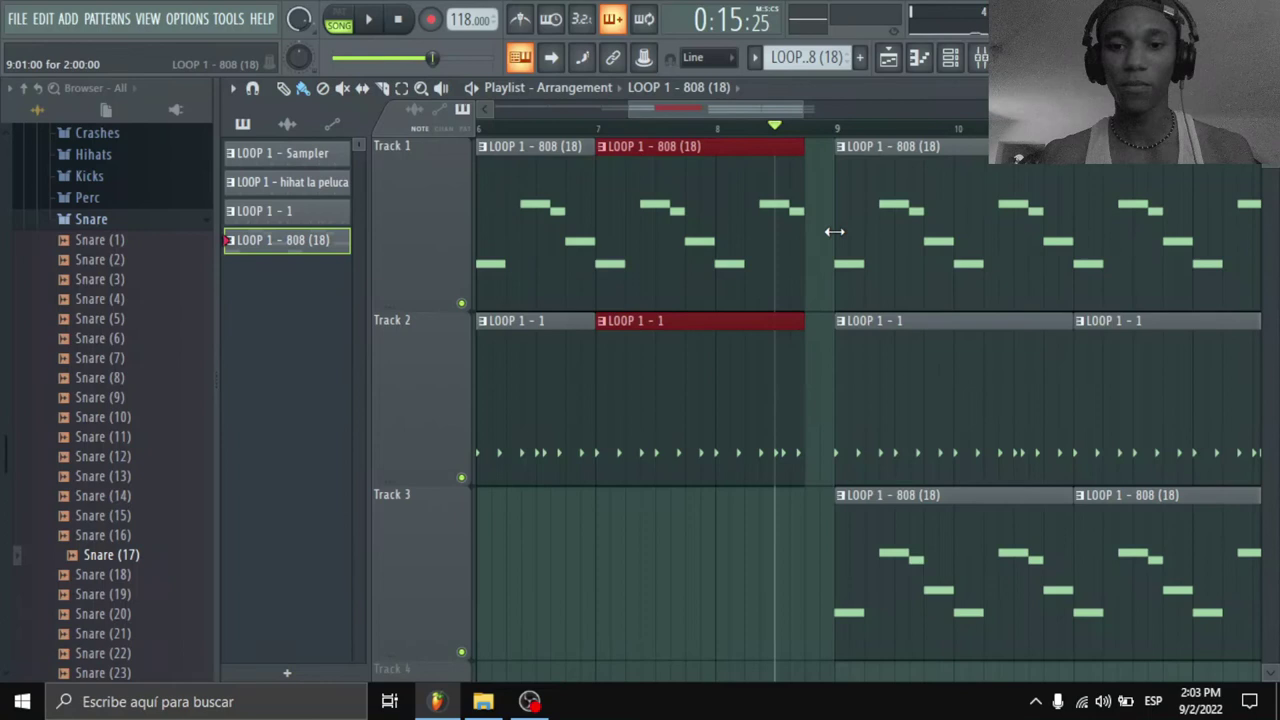
left_click(804, 131, "ctrl")
scroll(803, 132, "down", 5)
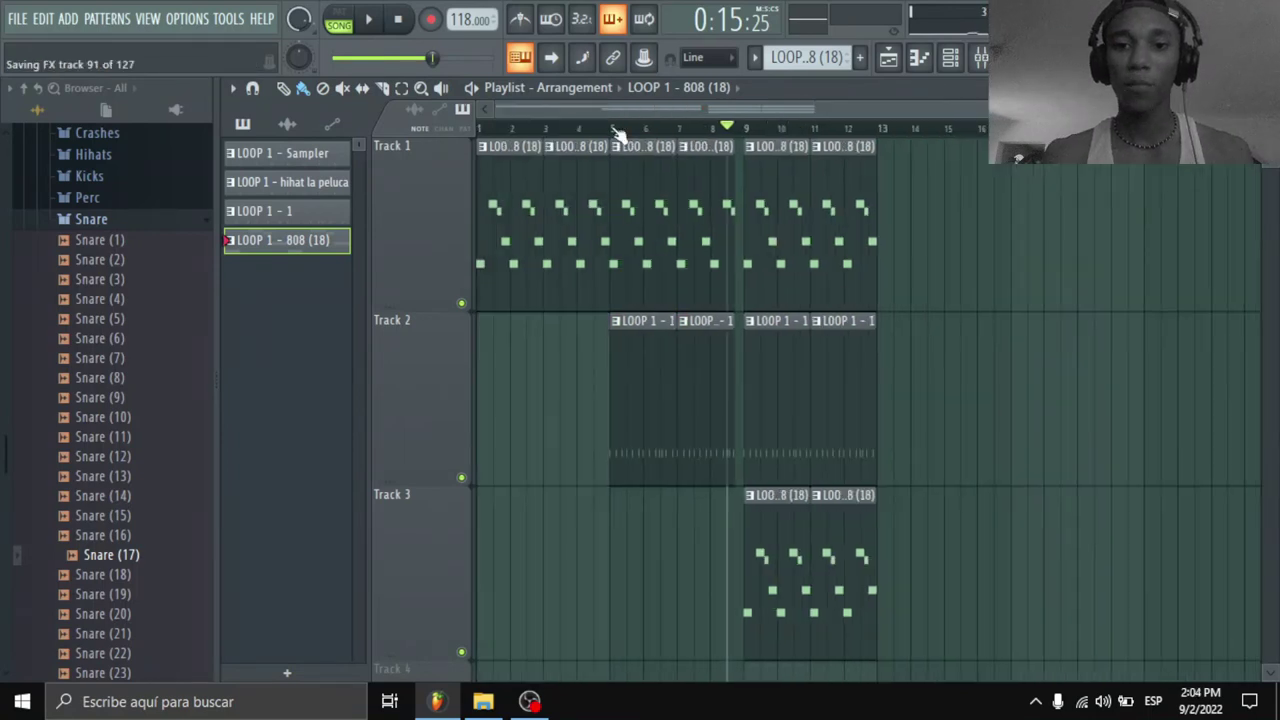
key("space")
Step: Place two LOOP 1 - Sampler clips on Track 4 across bars 9 to 12 while the arrangement plays
scroll(809, 131, "up", 3)
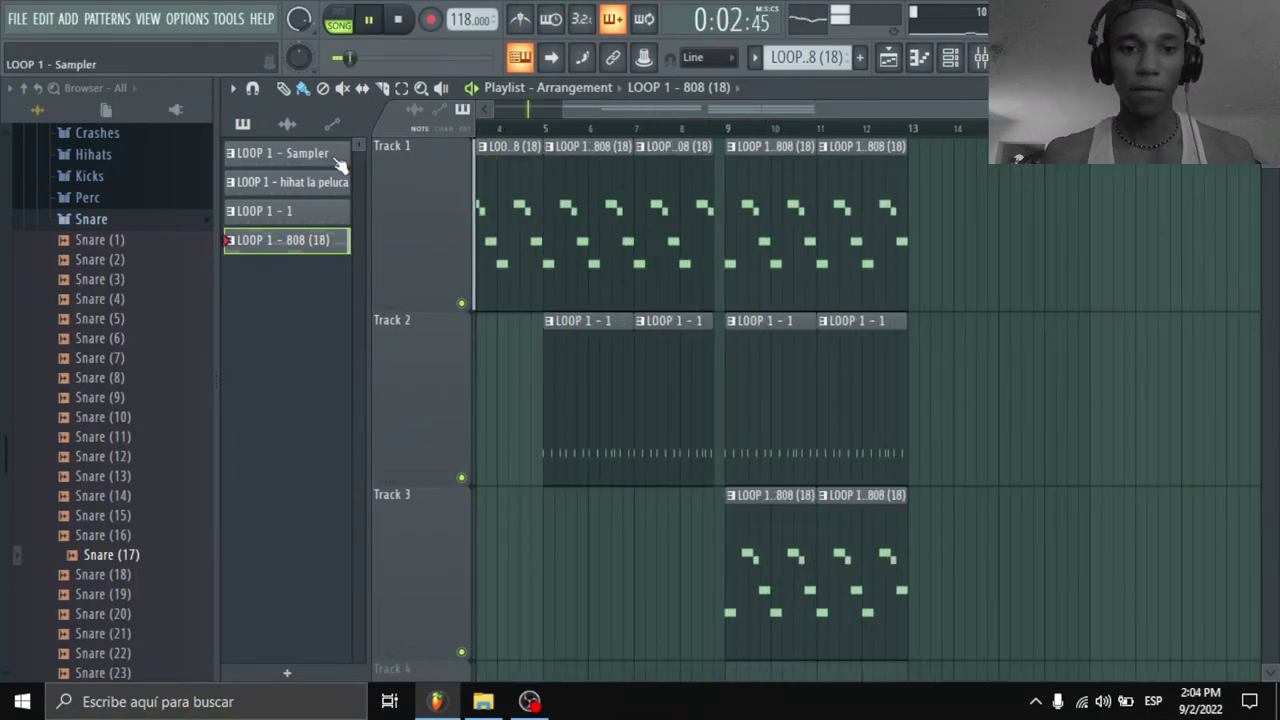
left_click(335, 155)
scroll(736, 640, "down", 1)
left_click(743, 600)
left_click(825, 600)
scroll(851, 297, "up", 1)
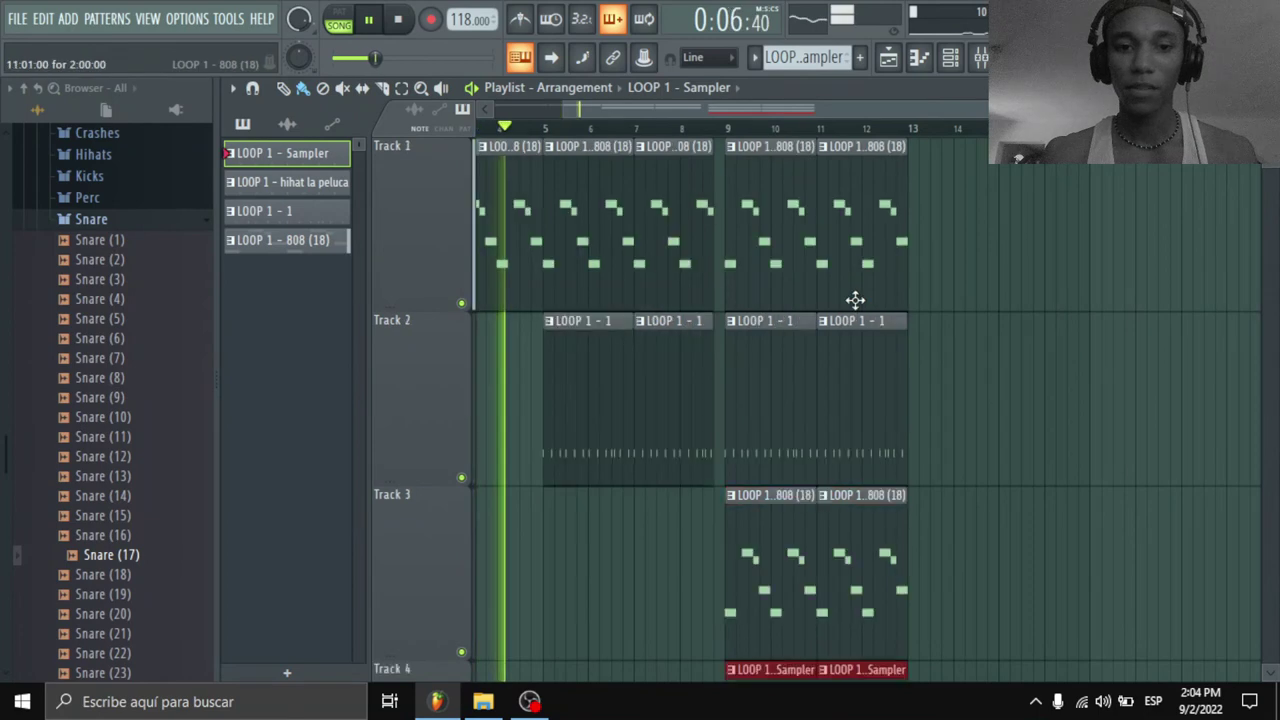
scroll(800, 230, "down", 2)
scroll(747, 170, "up", 2)
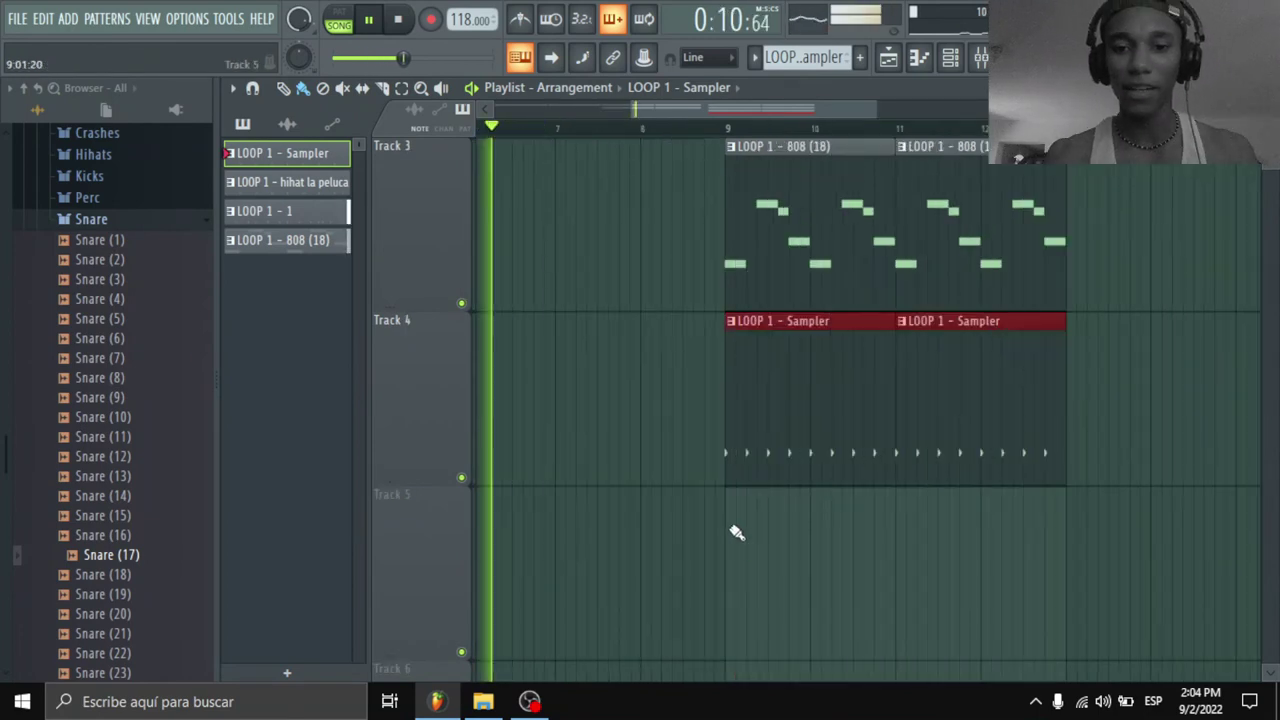
scroll(885, 288, "up", 2)
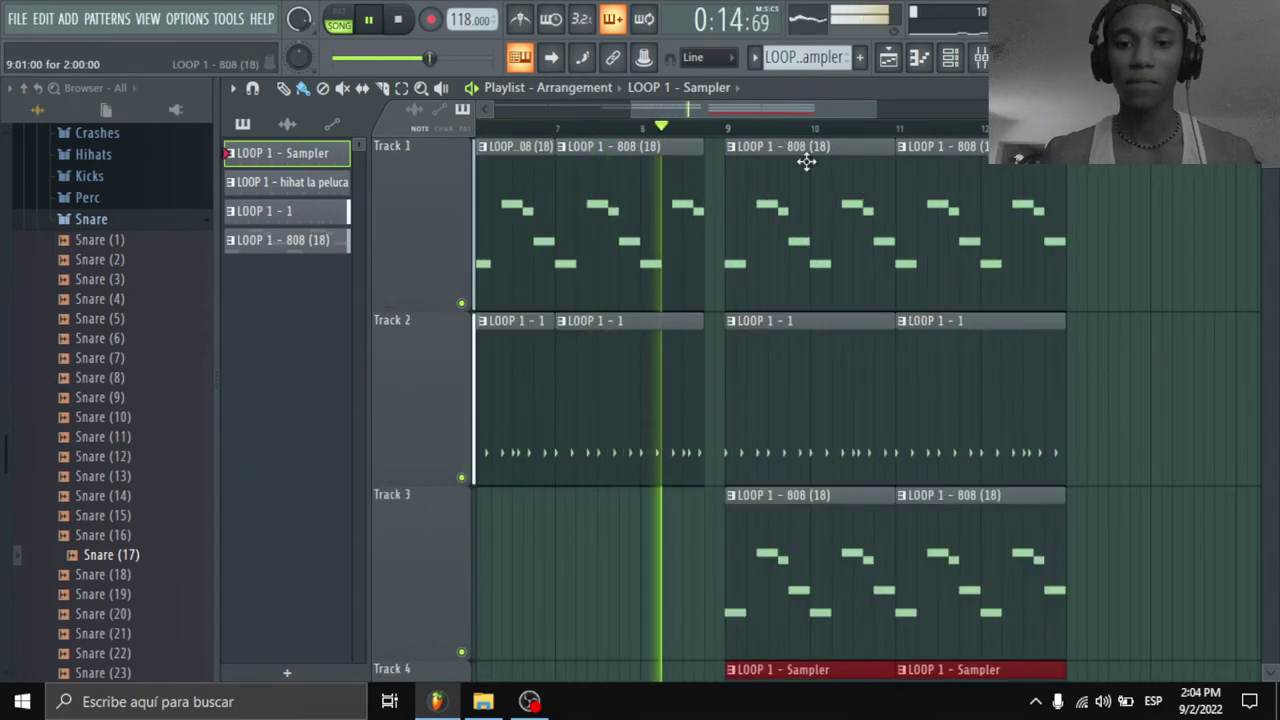
Step: Duplicate the bar 9 to 12 clips on Tracks 1 to 4 into bars 13 to 16
scroll(840, 106, "down", 2)
left_click(292, 182)
scroll(765, 270, "down", 3)
scroll(762, 299, "up", 3)
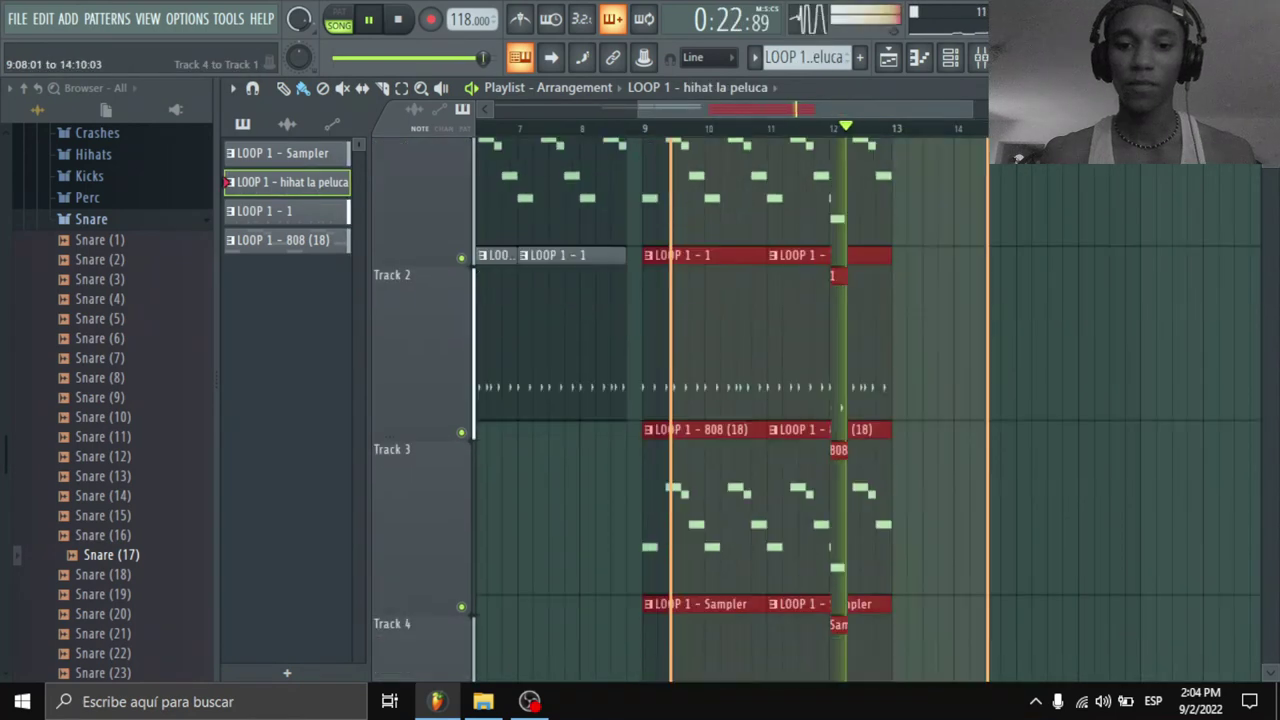
scroll(874, 180, "up", 1)
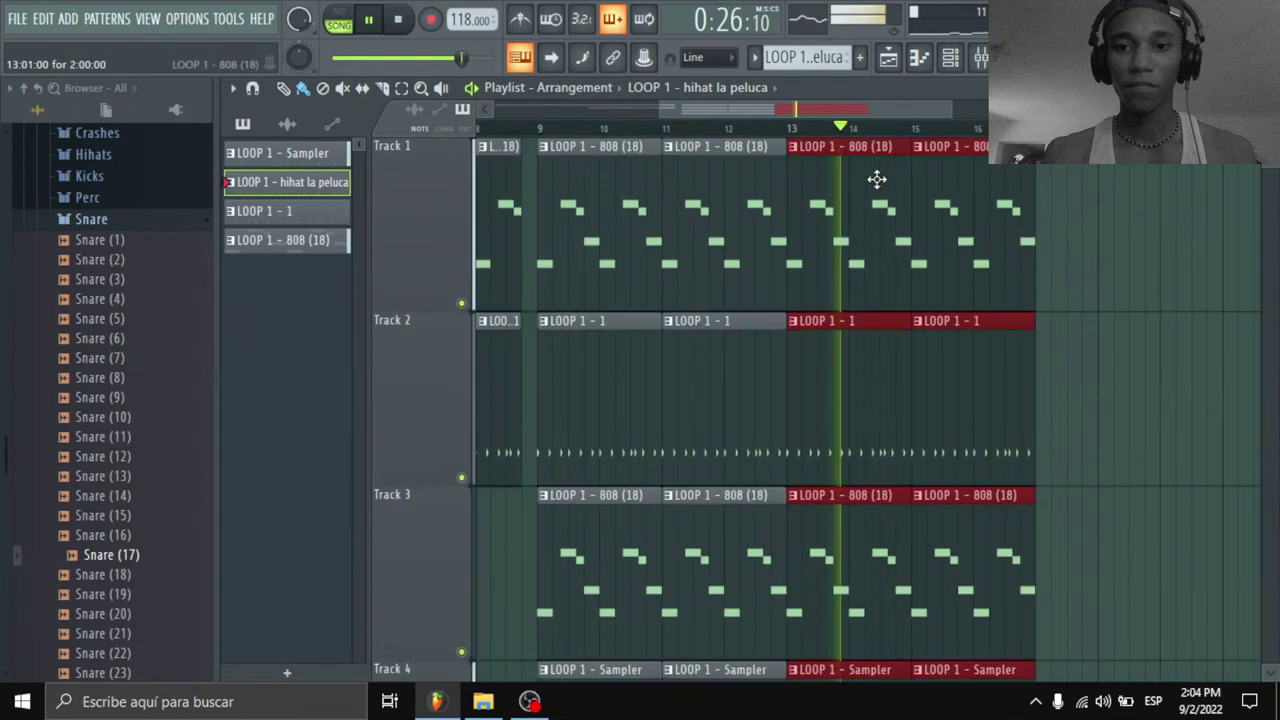
Step: Shorten the bar 15 clips on Tracks 1 to 4 to leave a gap before bar 17, and duplicate bars 9 to 16 from bar 17
left_click_drag(1076, 178, 985, 688)
left_click_drag(1031, 614, 1014, 609)
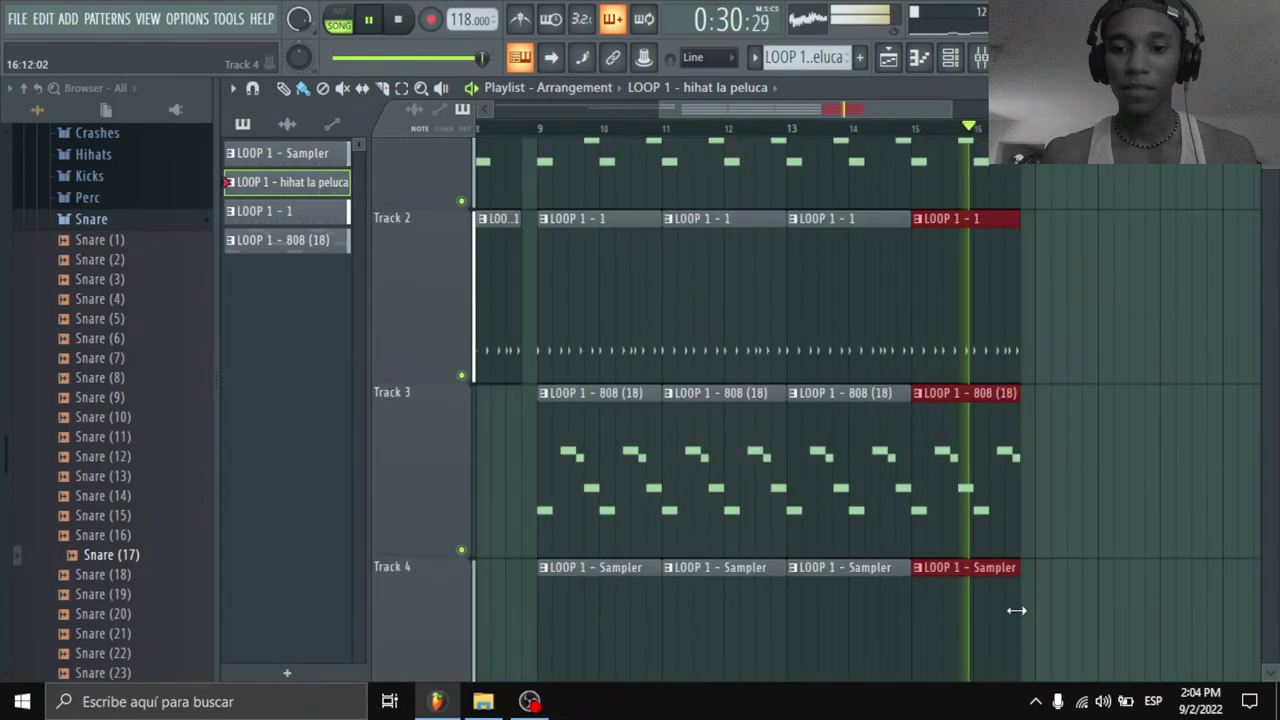
left_click_drag(540, 155, 1160, 697)
key("ctrl+b")
key("space")
Step: Place four LOOP 1 - hihat la peluca clips on Track 5 across bars 17 to 24, and play from bar 17
left_click_drag(742, 531, 757, 531)
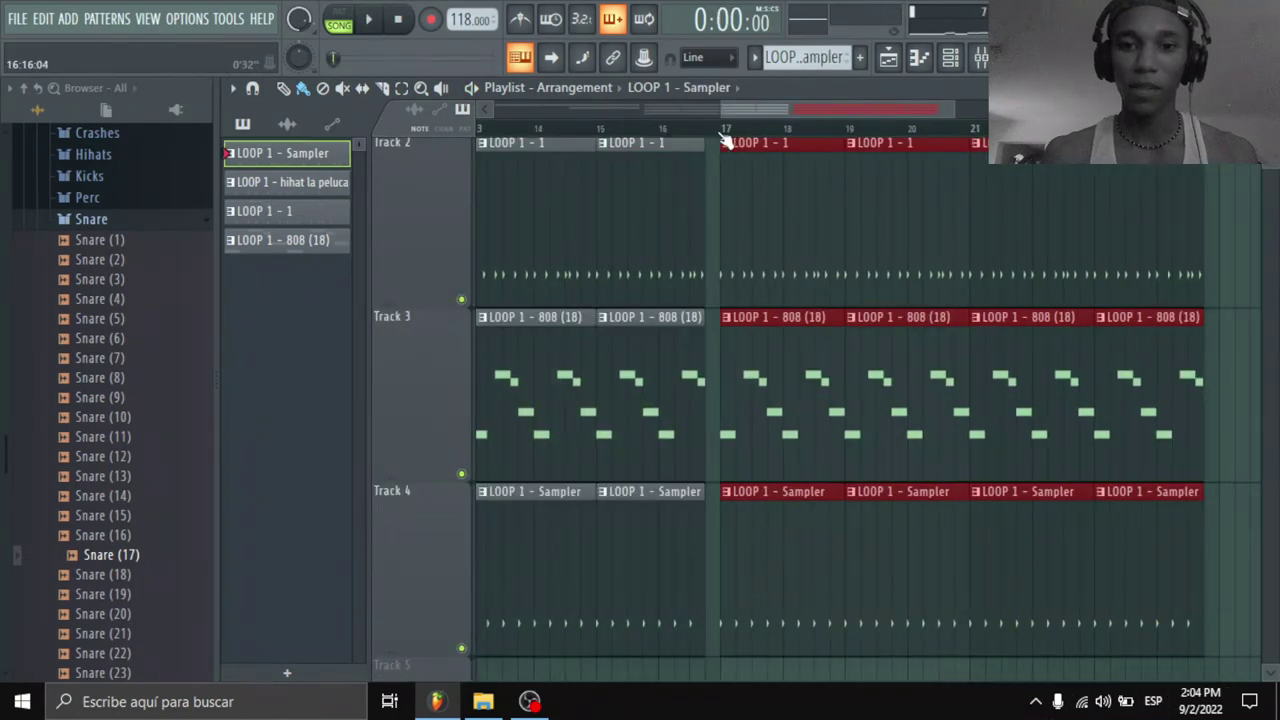
left_click(721, 128)
key("space")
left_click(291, 183)
key("space")
scroll(720, 337, "down", 1)
left_click_drag(727, 515, 1080, 503)
key("space")
scroll(838, 112, "down", 2)
left_click_drag(828, 110, 878, 110)
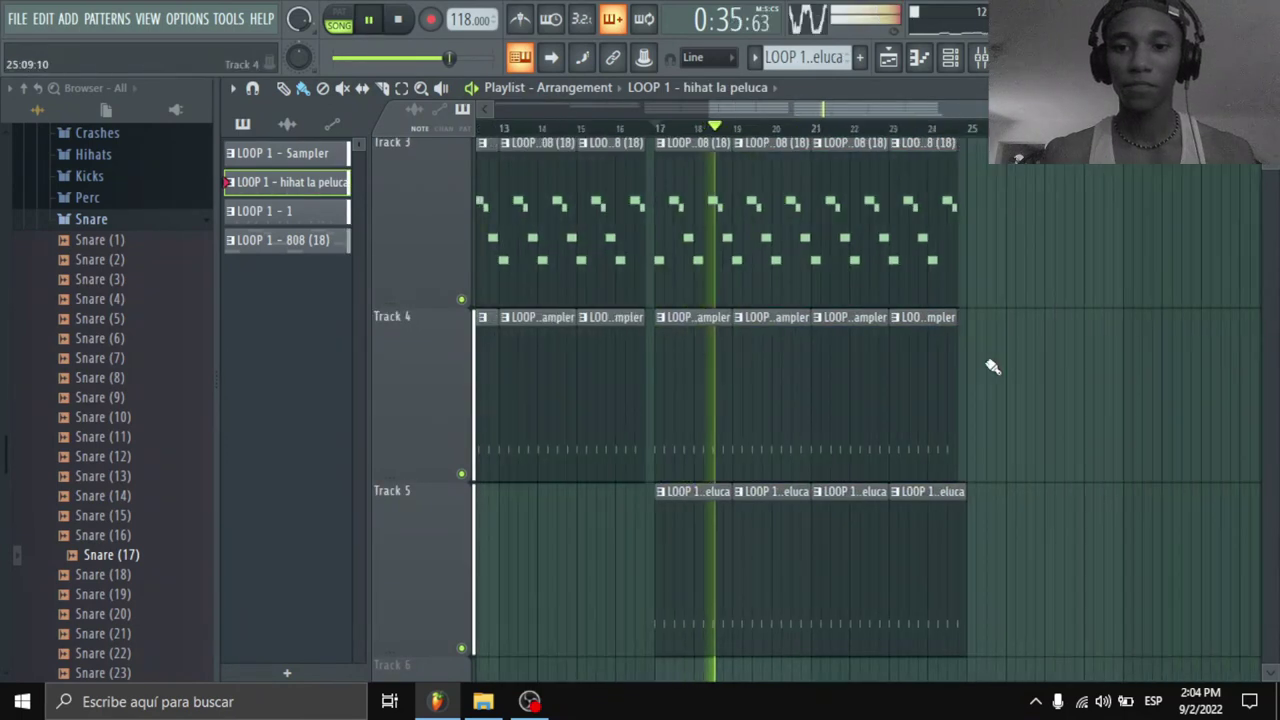
Step: Listen to the arrangement from bar 17 to its end while looking over all tracks, and stop playback
scroll(993, 367, "up", 2)
scroll(993, 367, "down", 1)
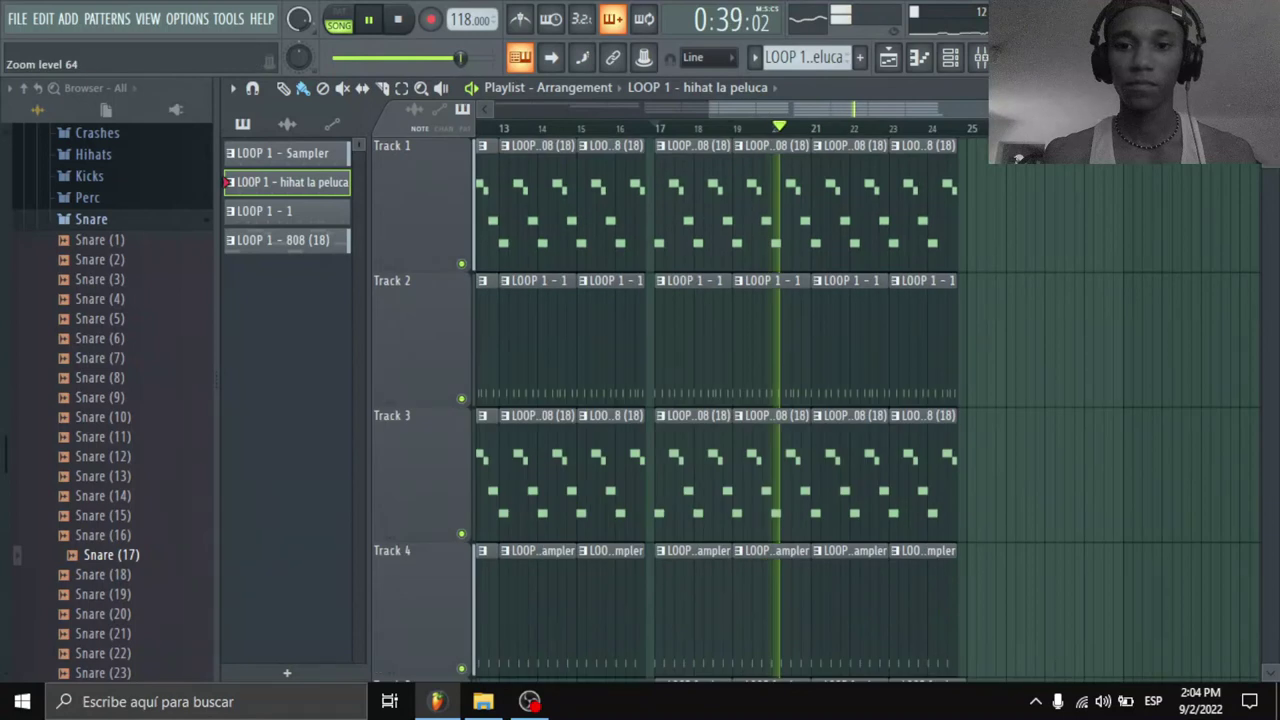
scroll(732, 138, "down", 3)
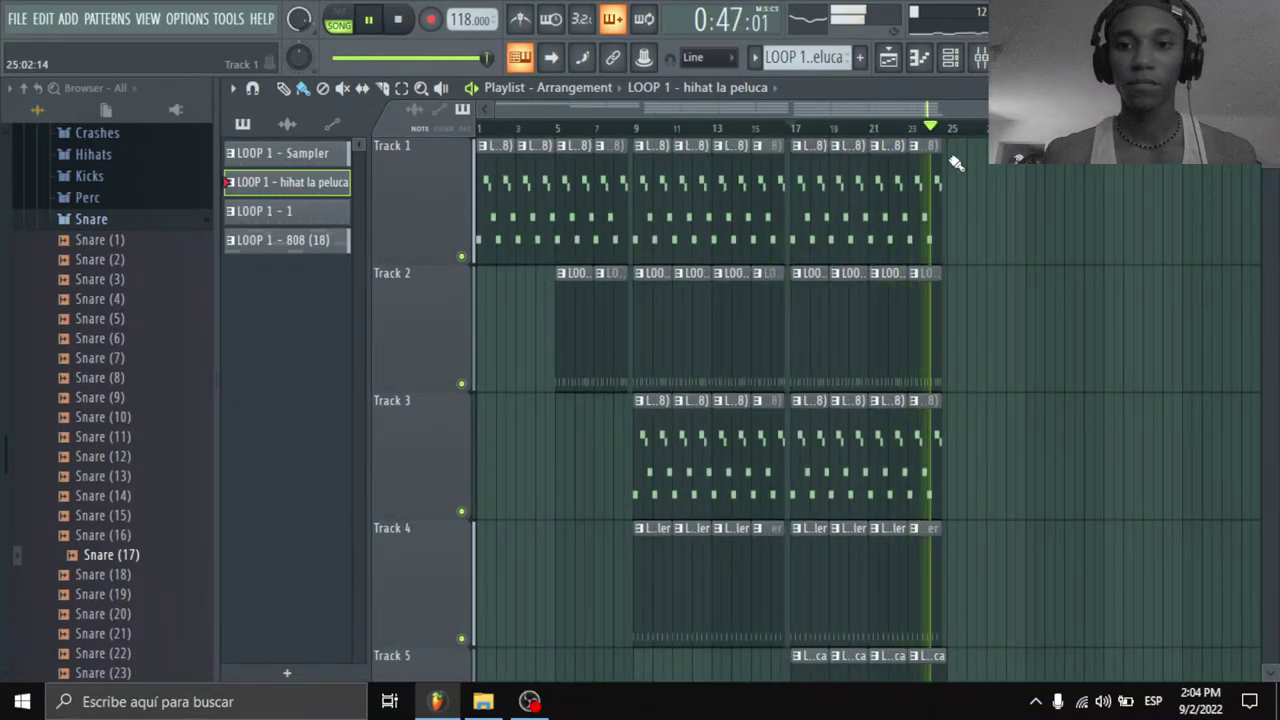
key("space")
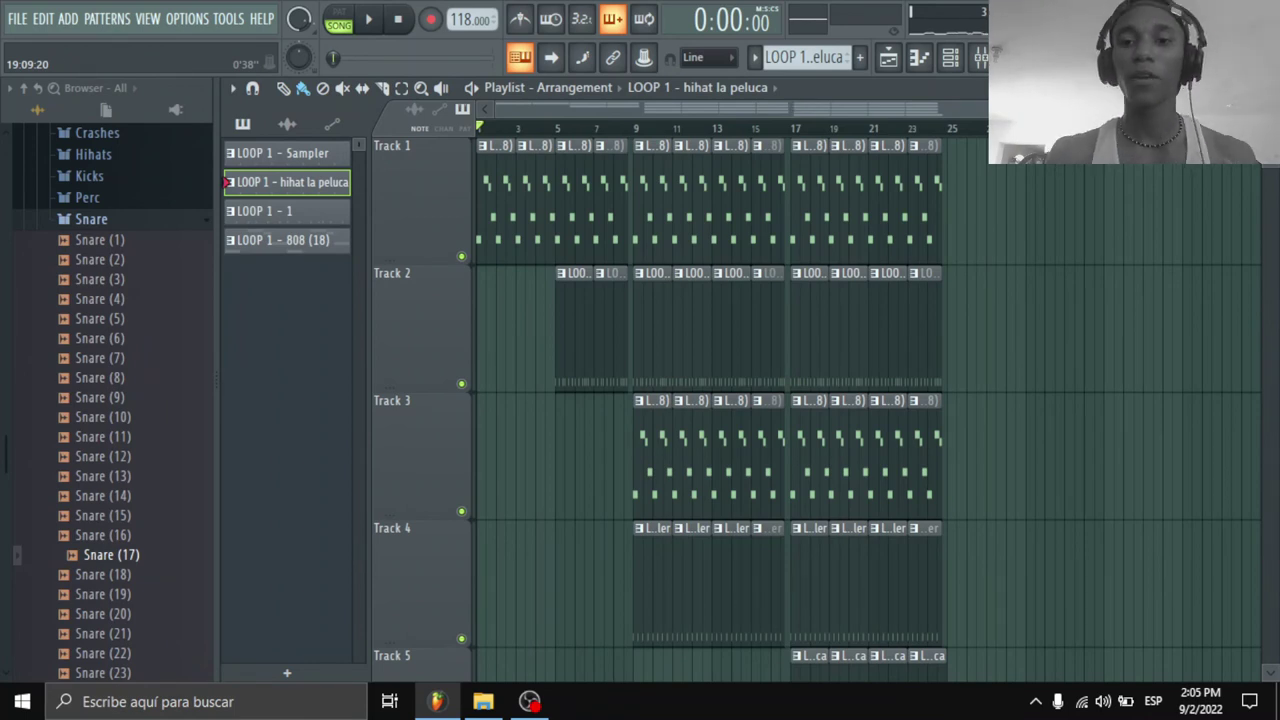
Step: Review the mixer levels, the LOOP 1 - Sampler pattern in the channel rack, and the playlist clips on Tracks 1 to 5
key("F9")
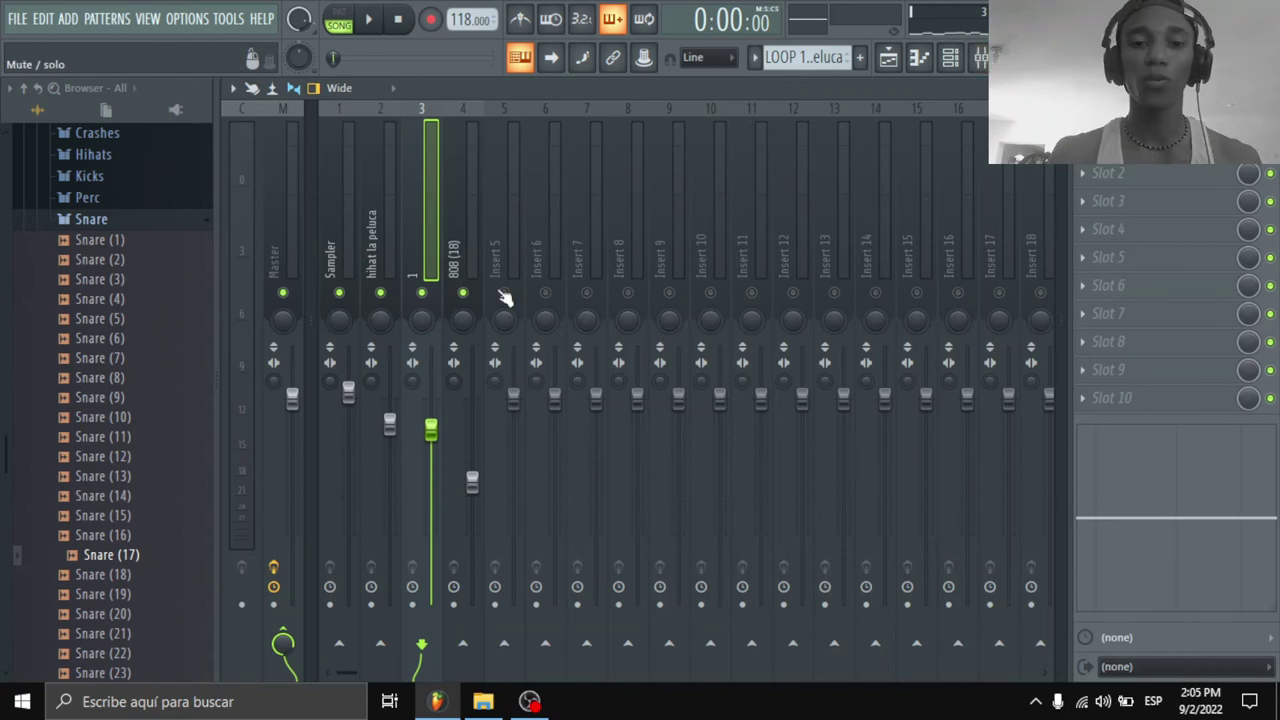
left_click(950, 59)
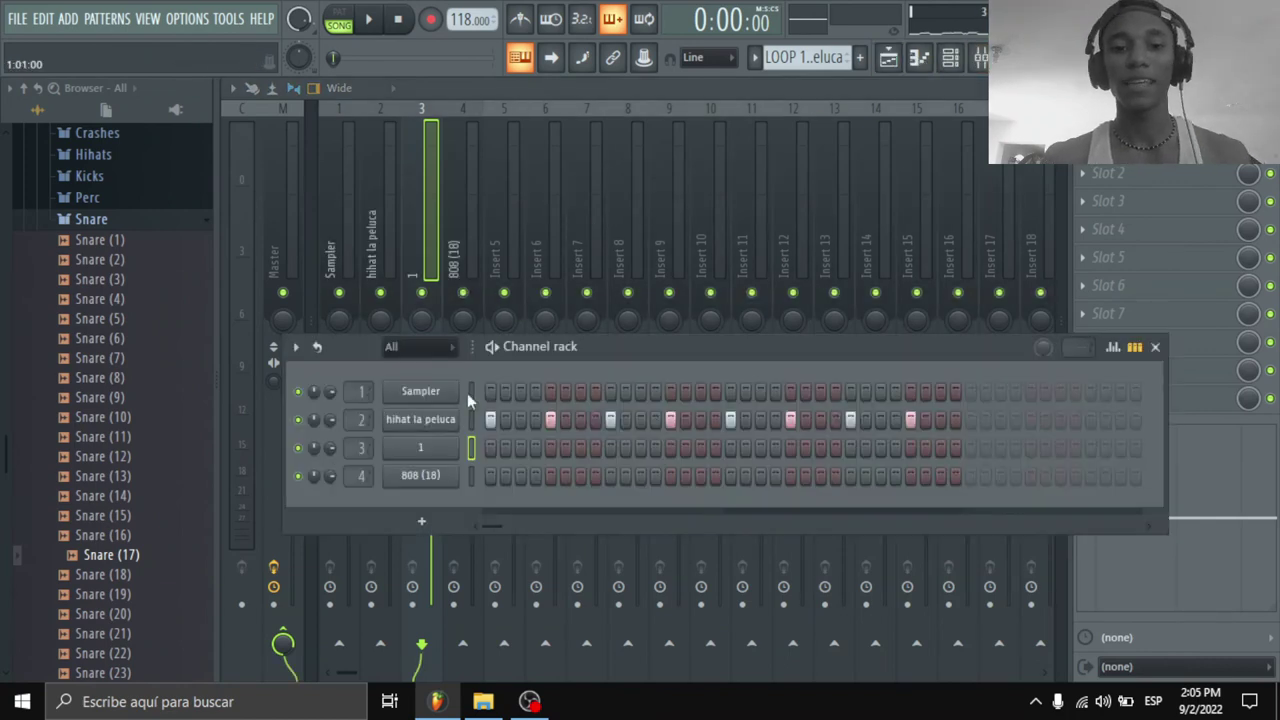
left_click(755, 58)
left_click(769, 86)
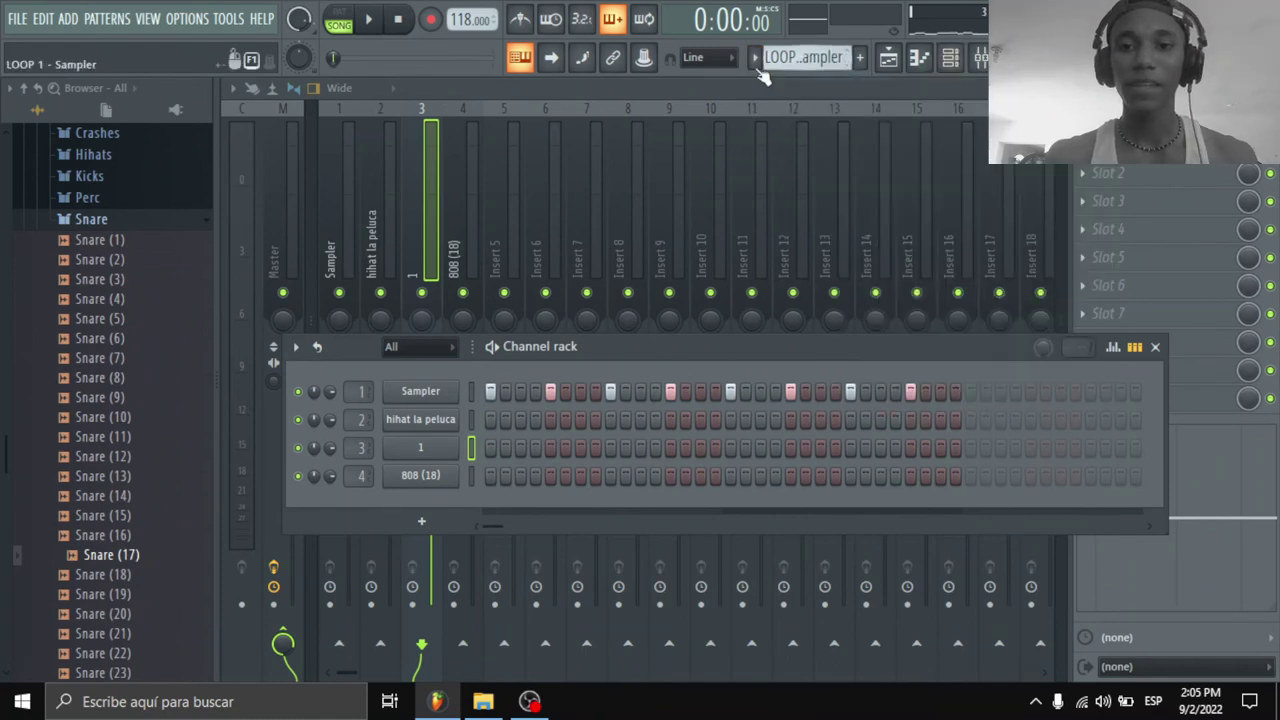
left_click(887, 58)
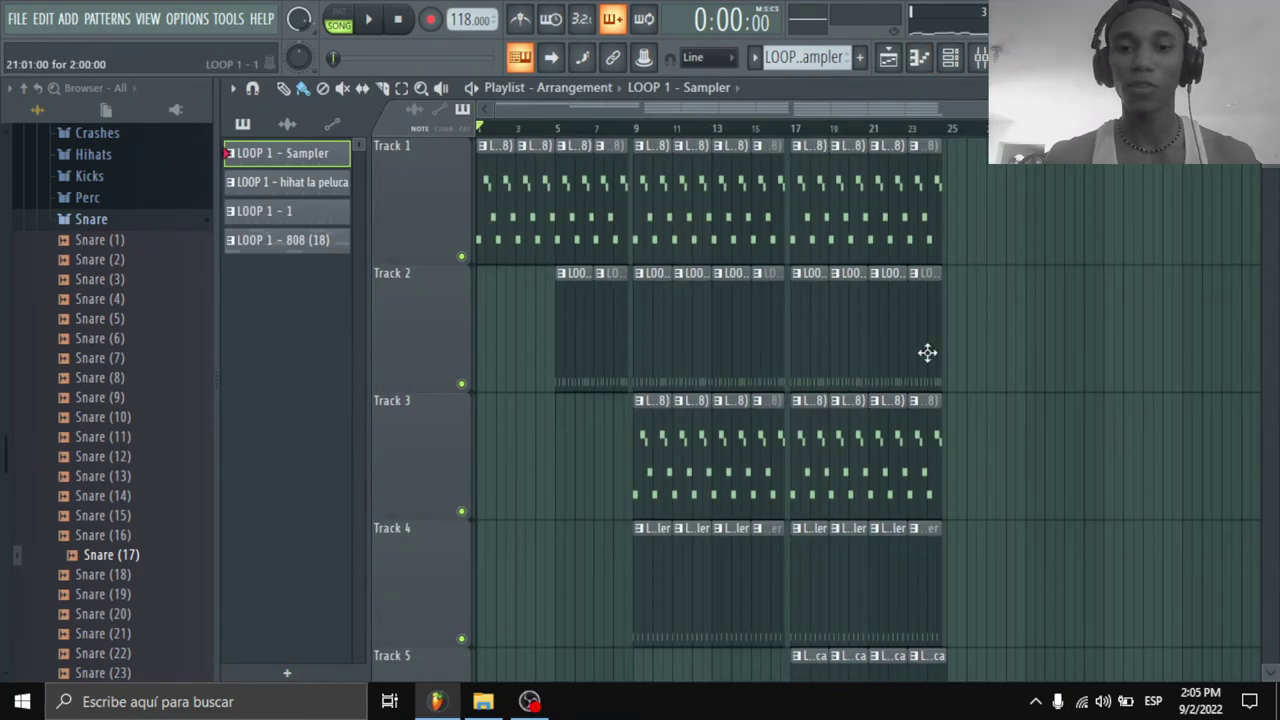
scroll(700, 314, "down", 3)
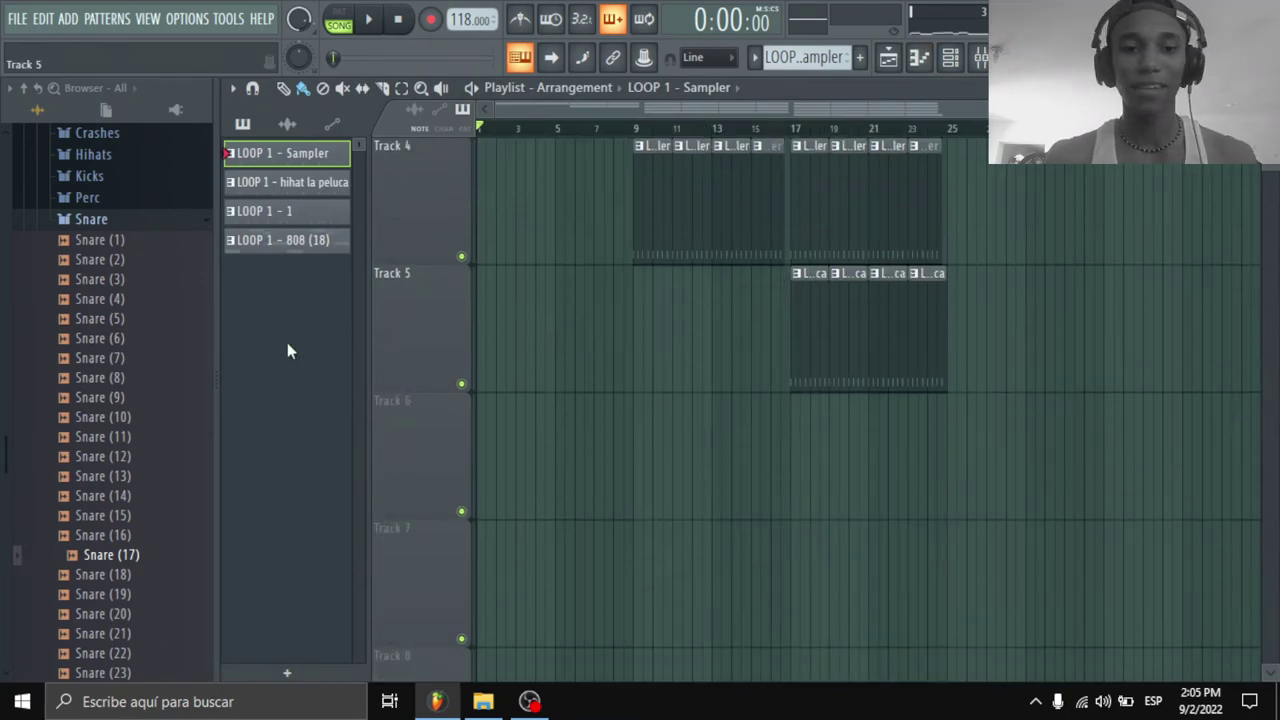
scroll(680, 371, "up", 3)
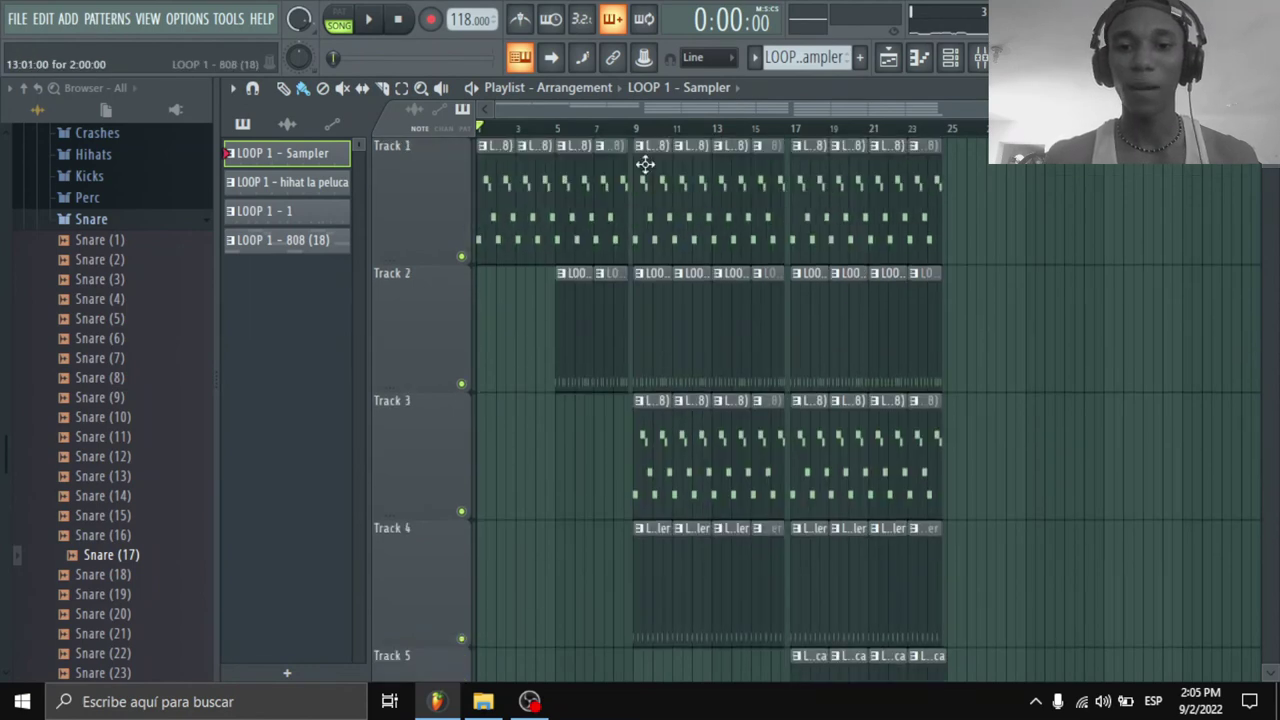
scroll(645, 163, "up", 5)
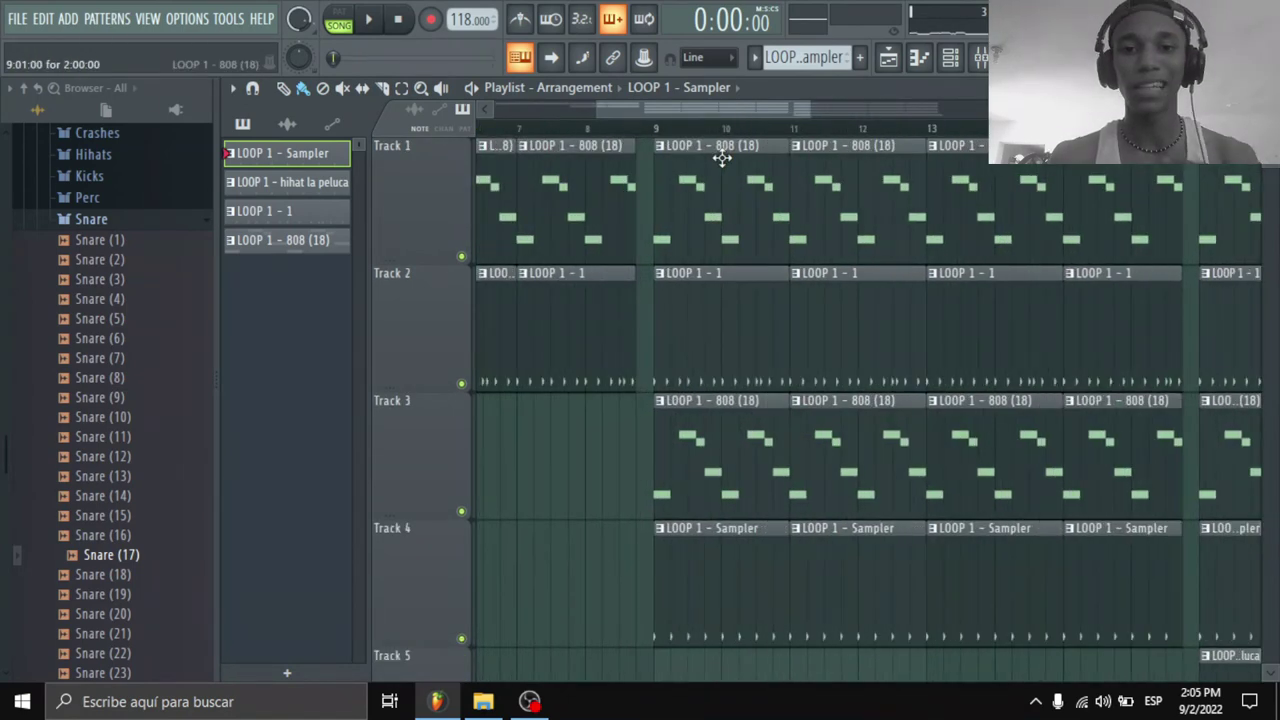
Step: Go over the channel rack and the Master mixer track's effects, and return to the full playlist arrangement
left_click(963, 72)
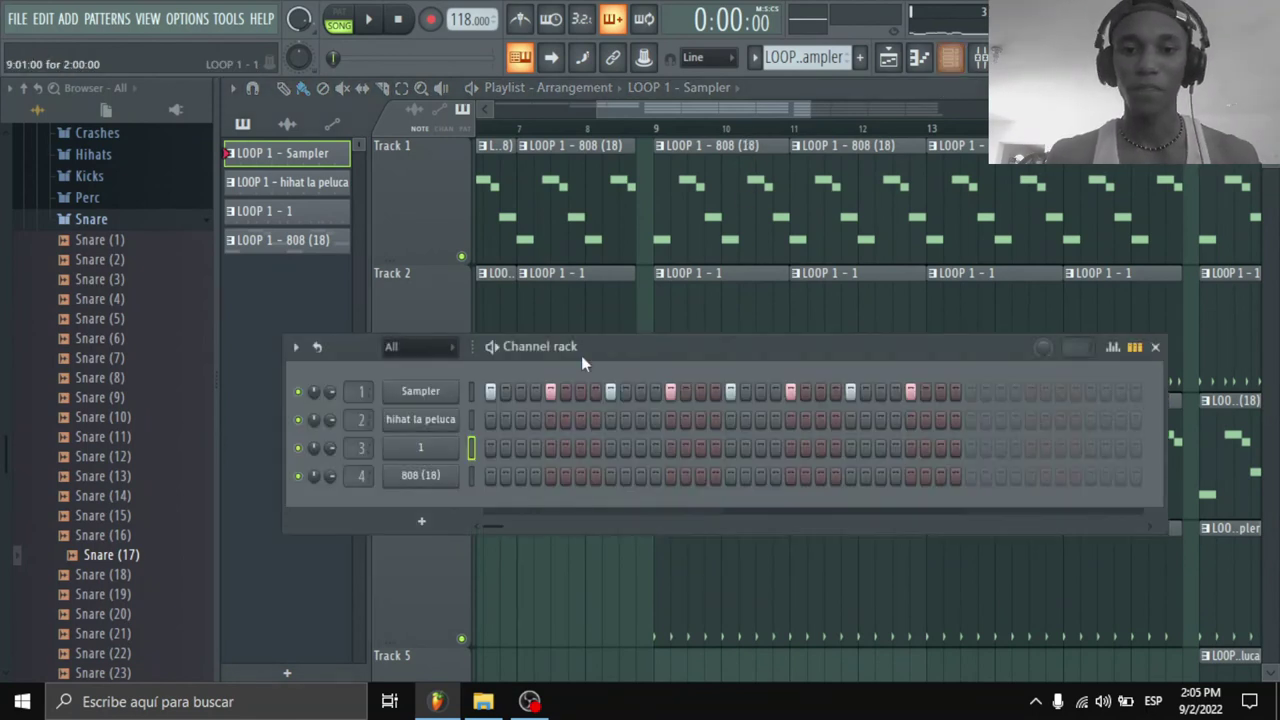
left_click(979, 60)
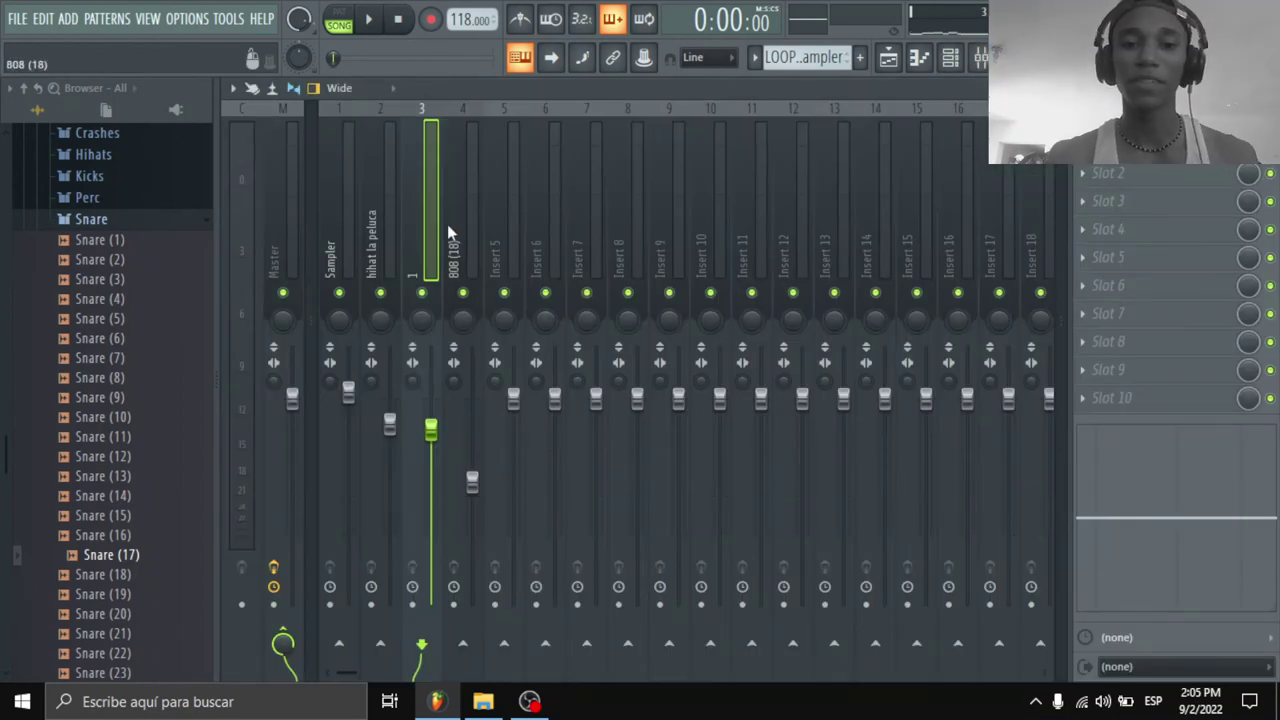
left_click(290, 207)
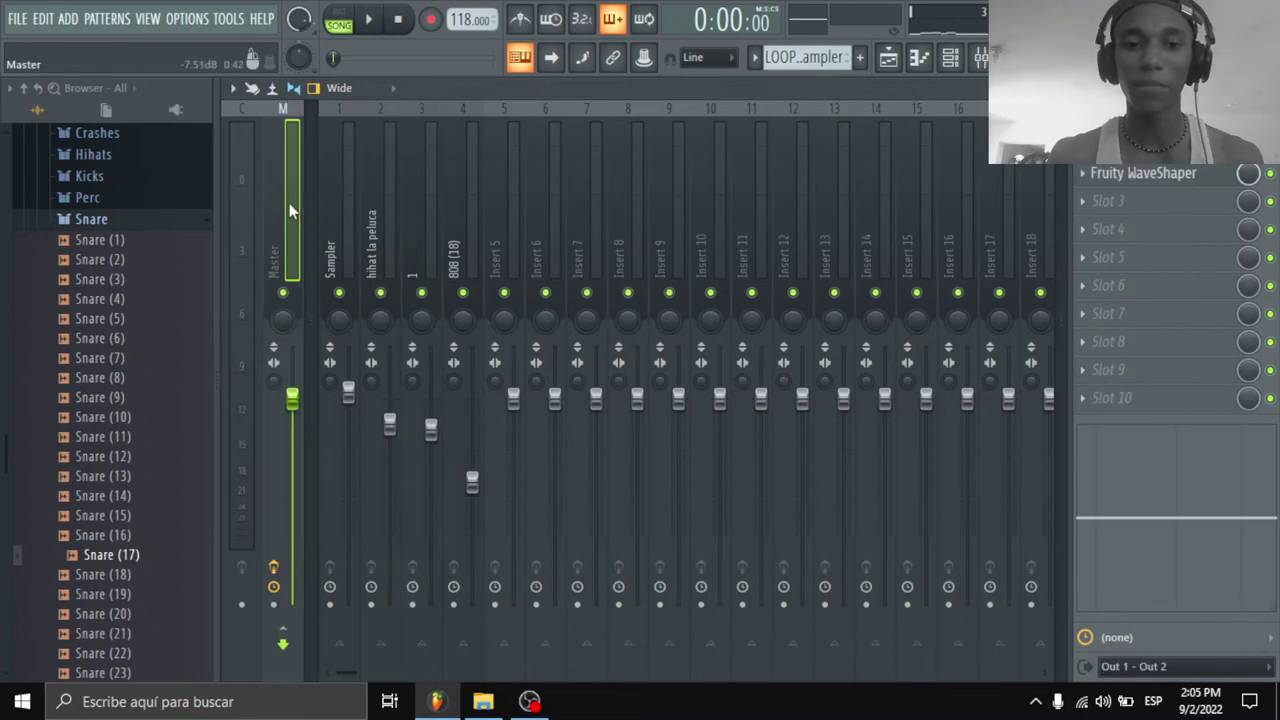
left_click(888, 58)
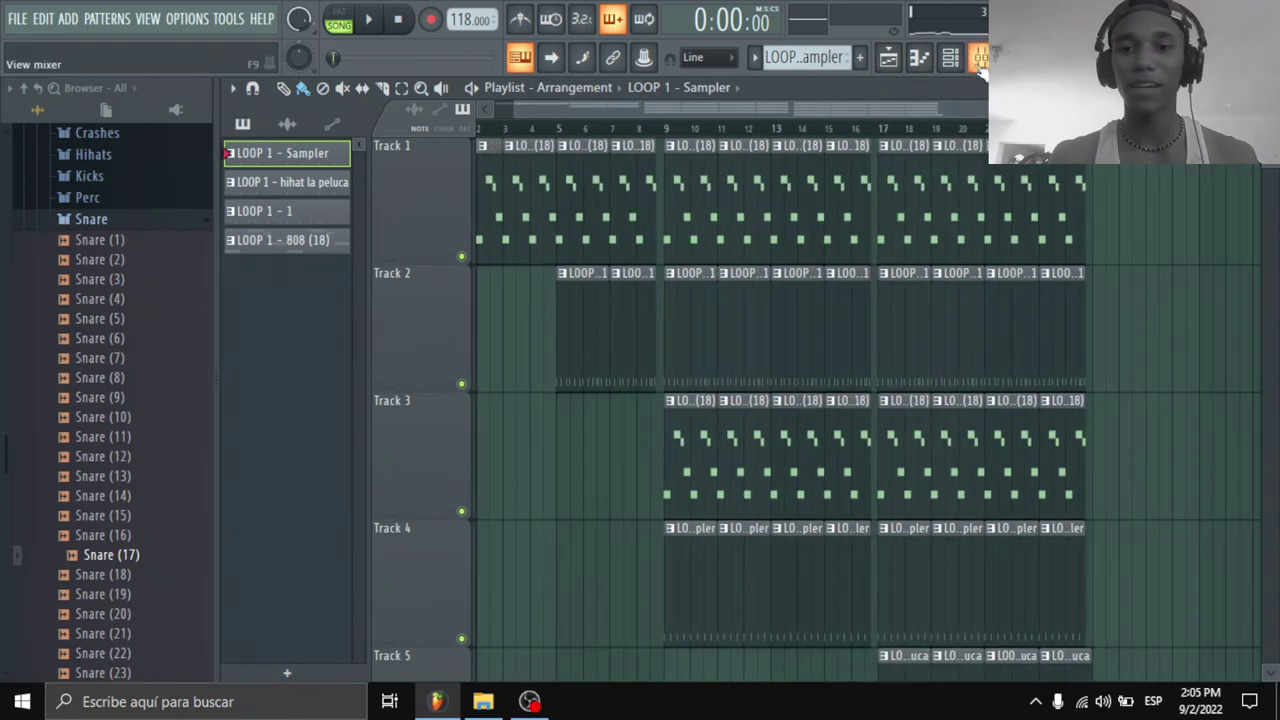
left_click(981, 60)
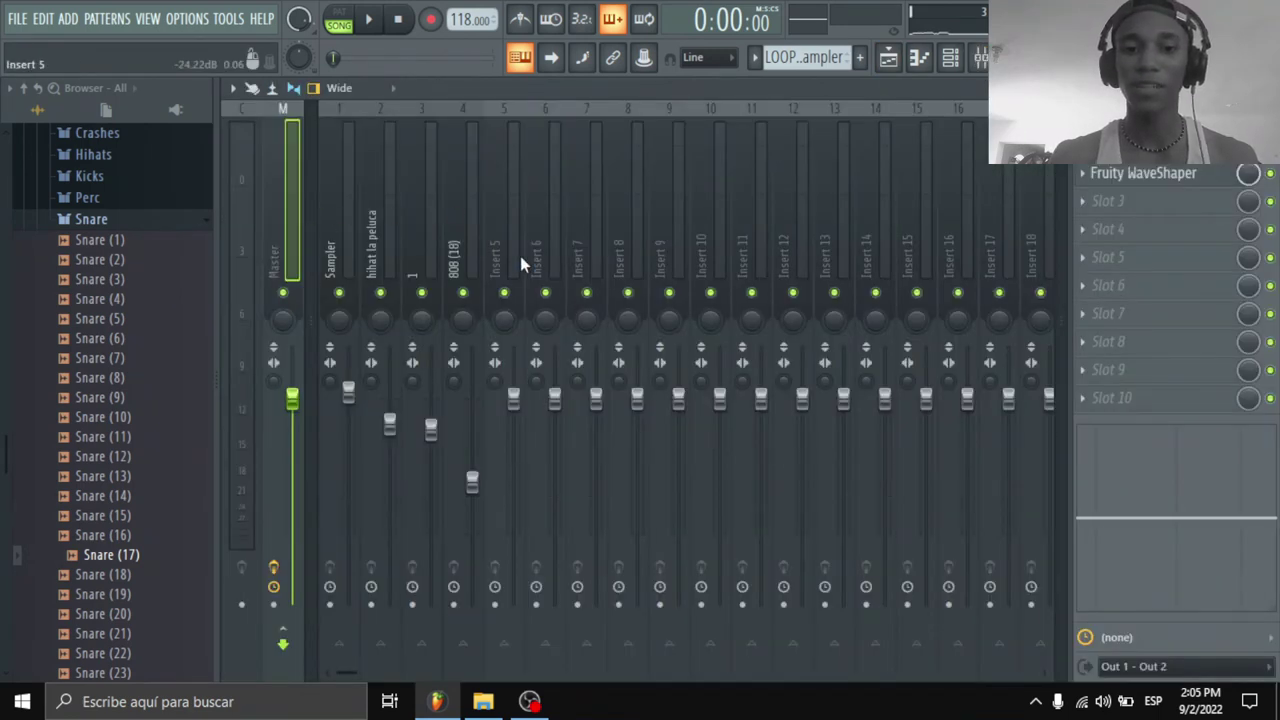
left_click(888, 58)
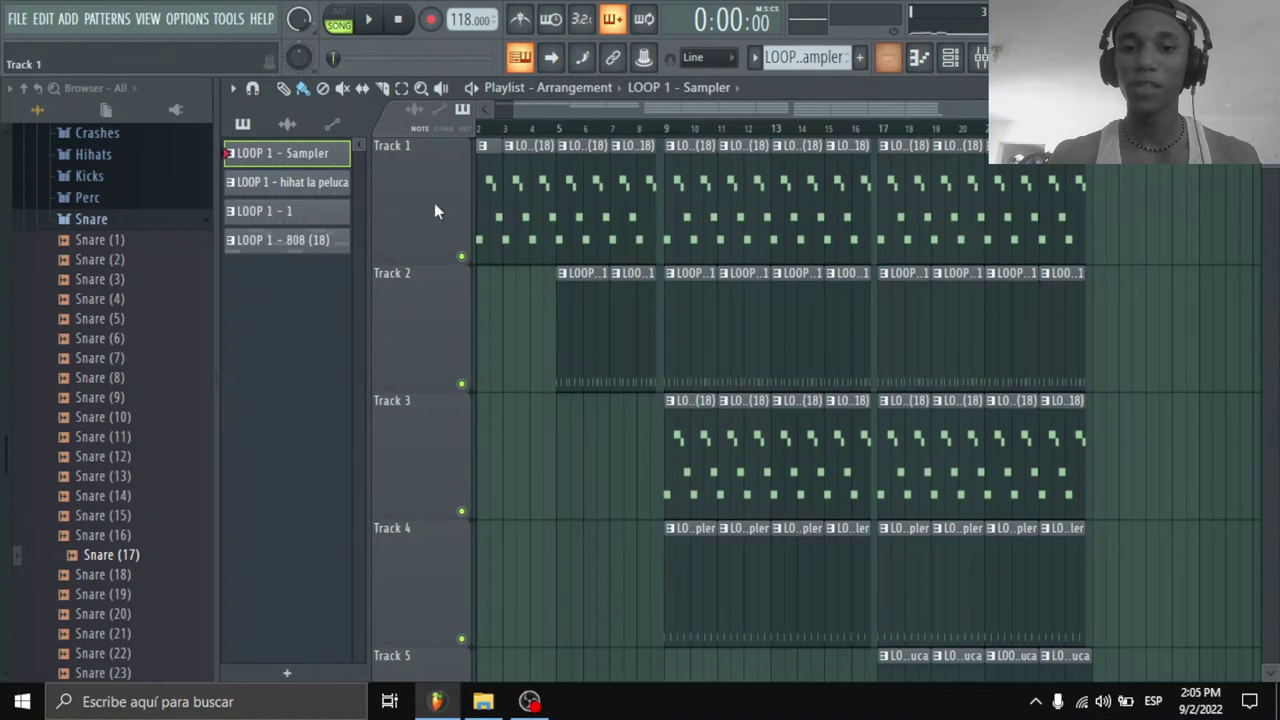
scroll(558, 140, "down", 2)
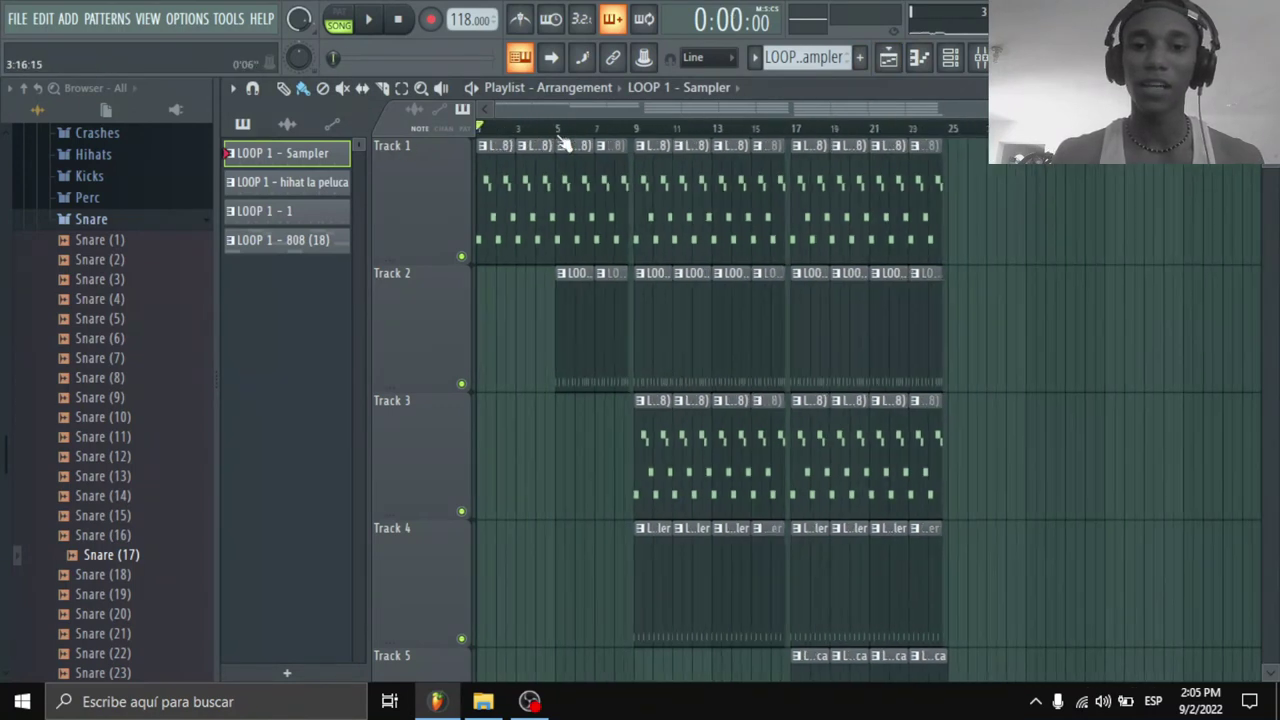
Step: Compare the effect slots of the Master and Sampler mixer tracks, and look over the playlist clips from bar 1 up close
scroll(570, 136, "up", 3)
scroll(598, 124, "down", 3)
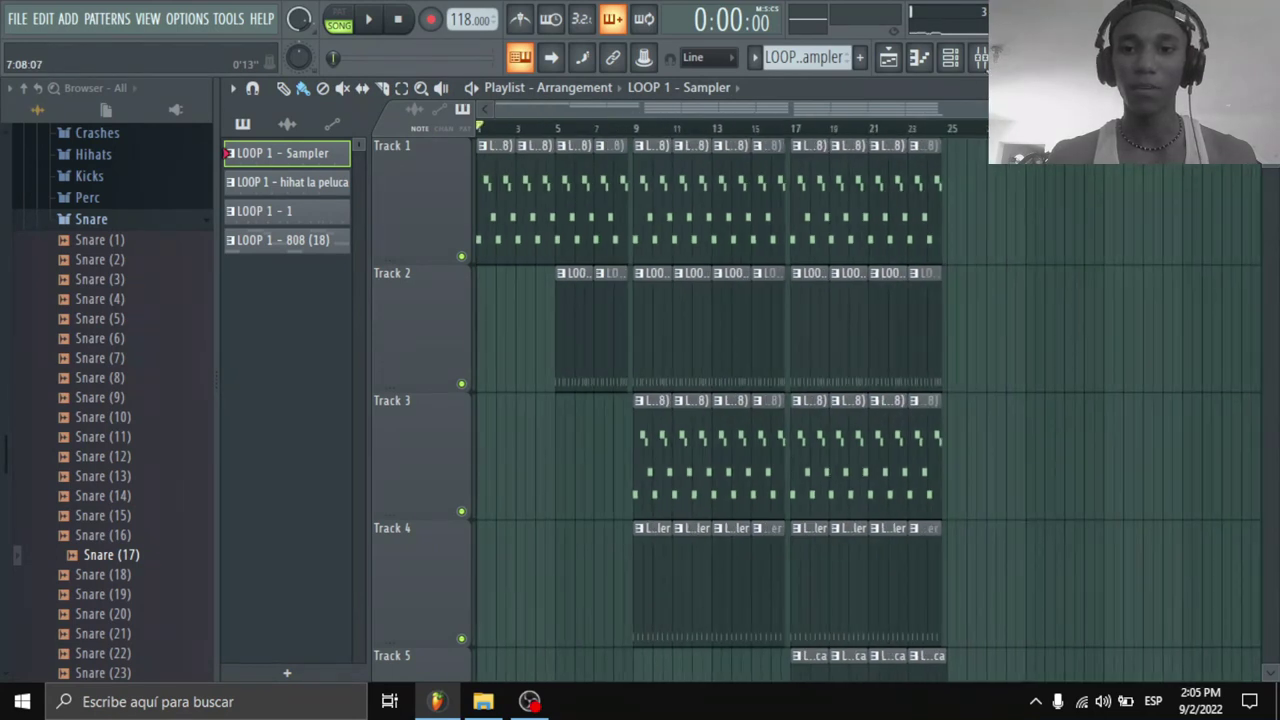
left_click(980, 58)
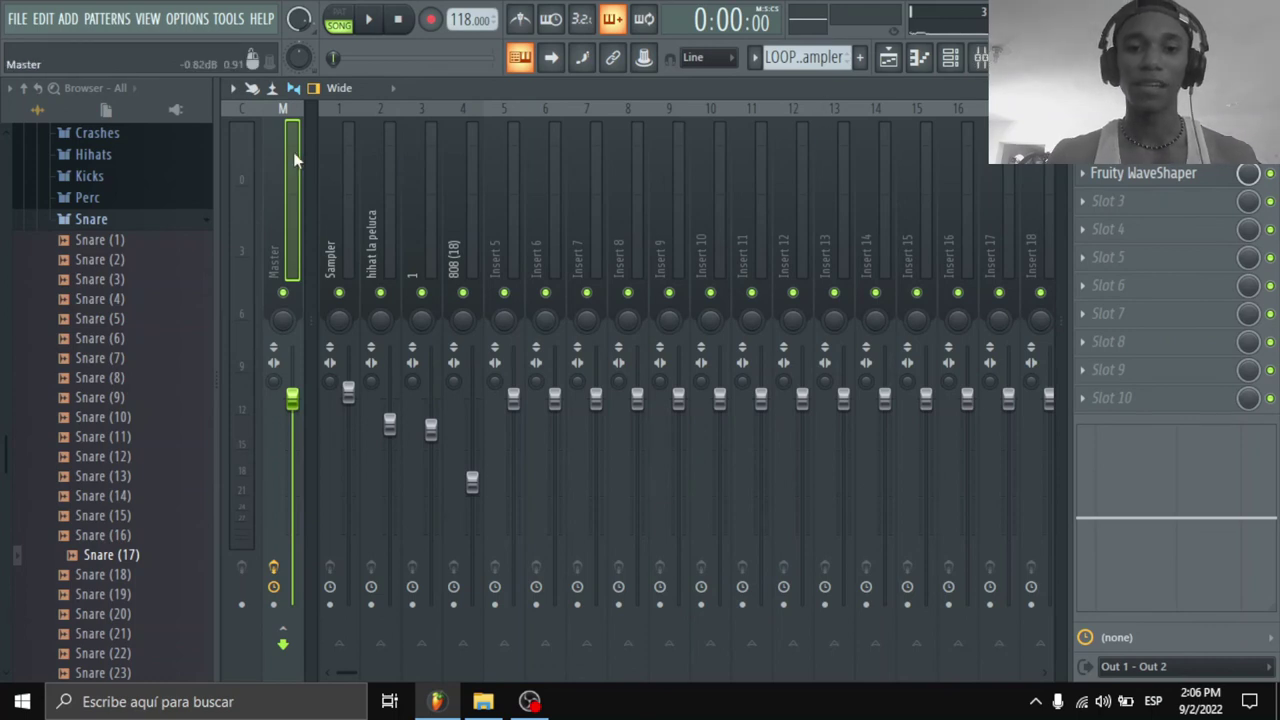
left_click(345, 210)
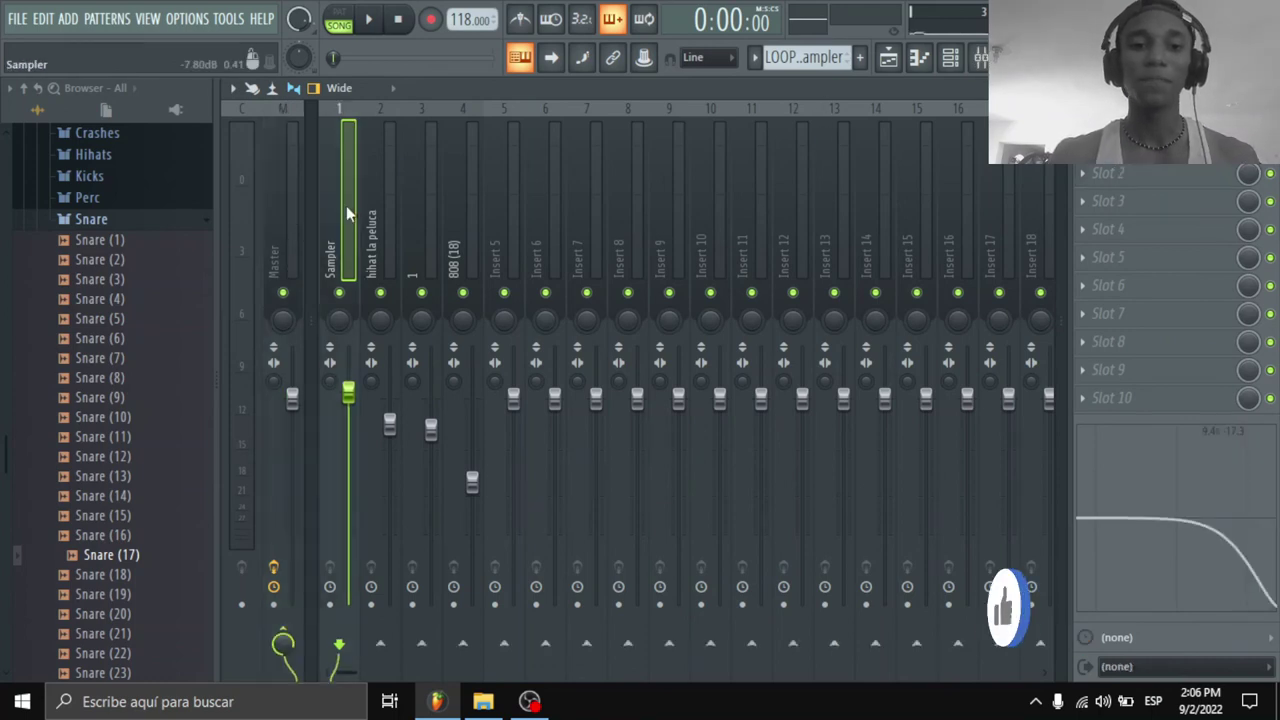
left_click(278, 195)
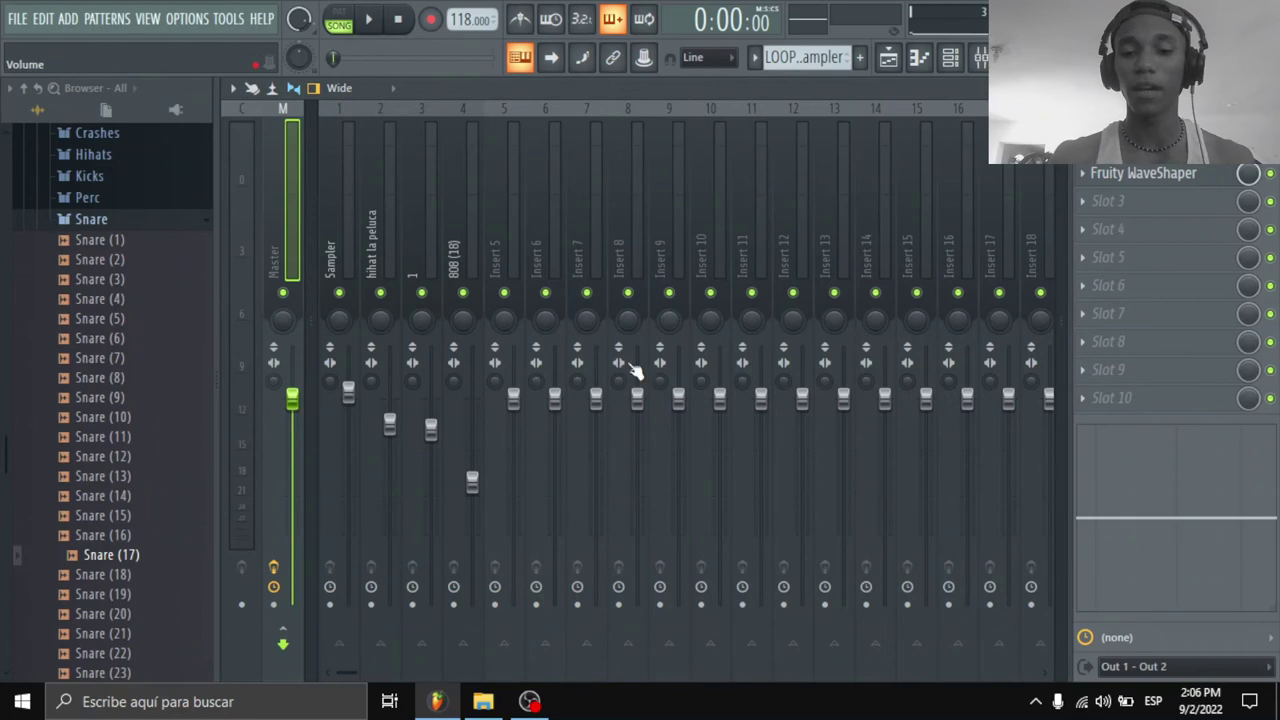
left_click(888, 57)
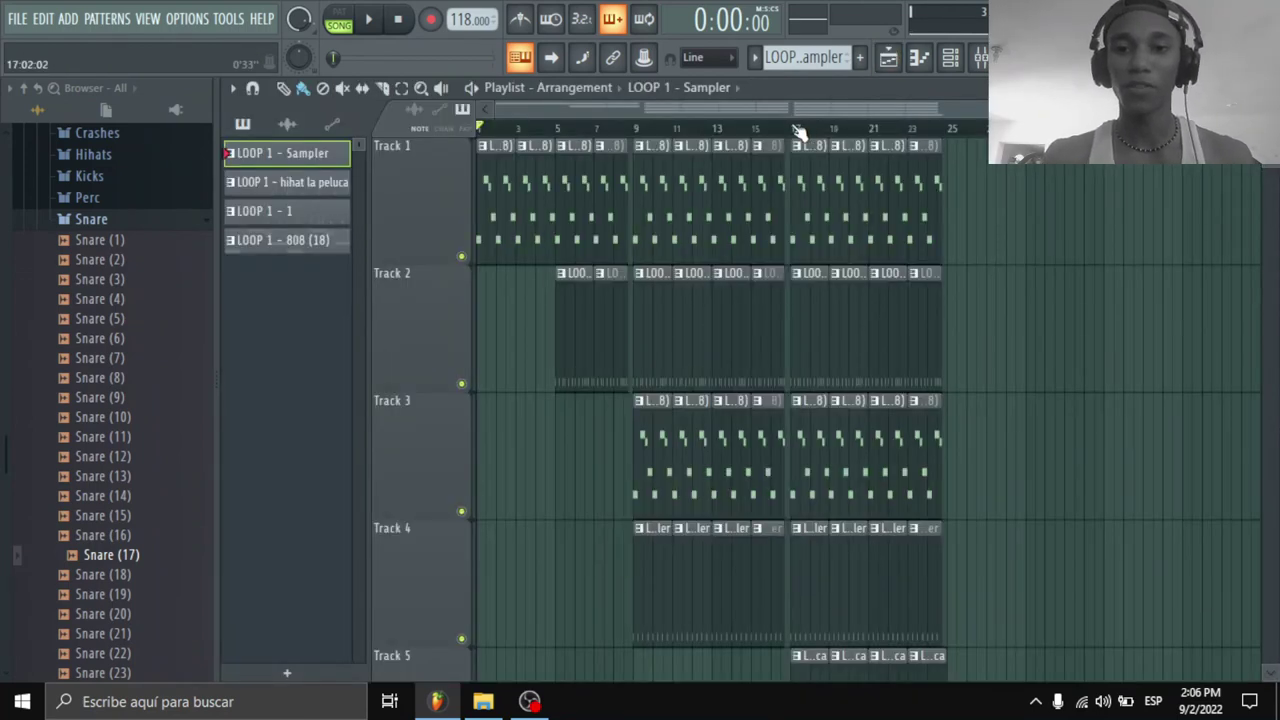
scroll(794, 129, "up", 2)
scroll(763, 118, "up", 2)
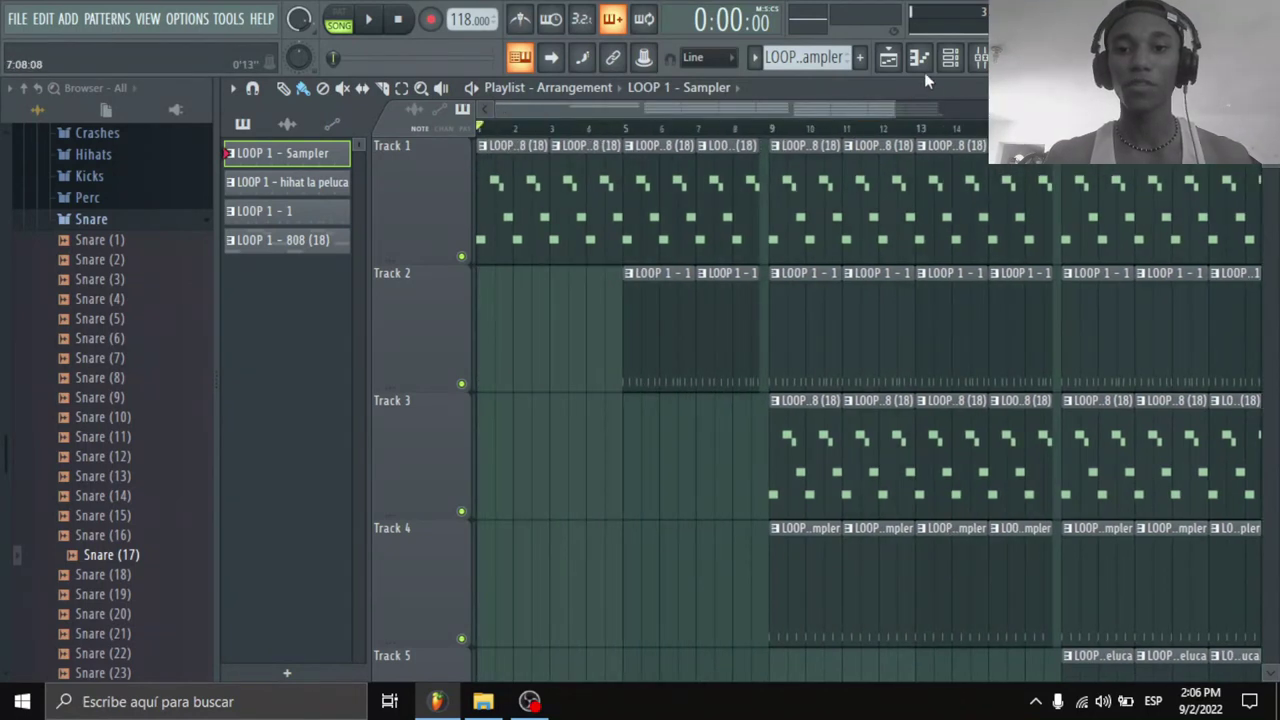
left_click(979, 57)
left_click(900, 60)
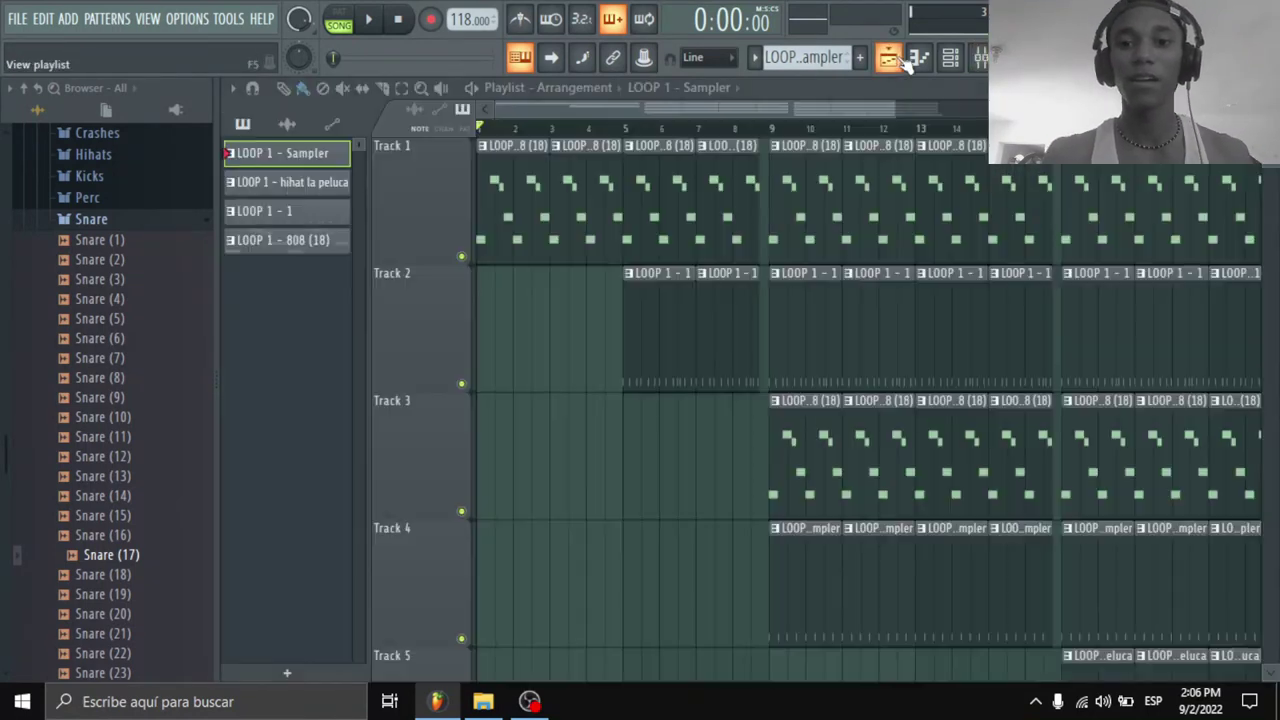